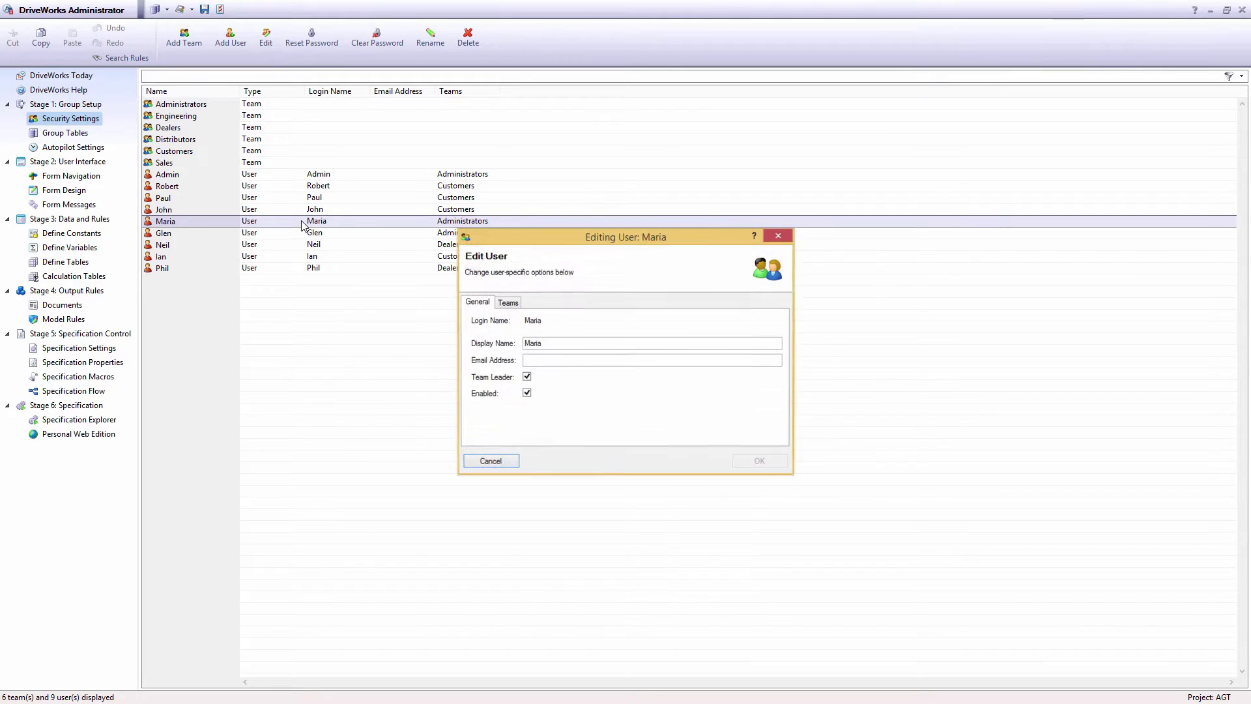
Step: Add the user being edited to the Sales team, keeping the Administrators membership, and save the change
left_click(508, 303)
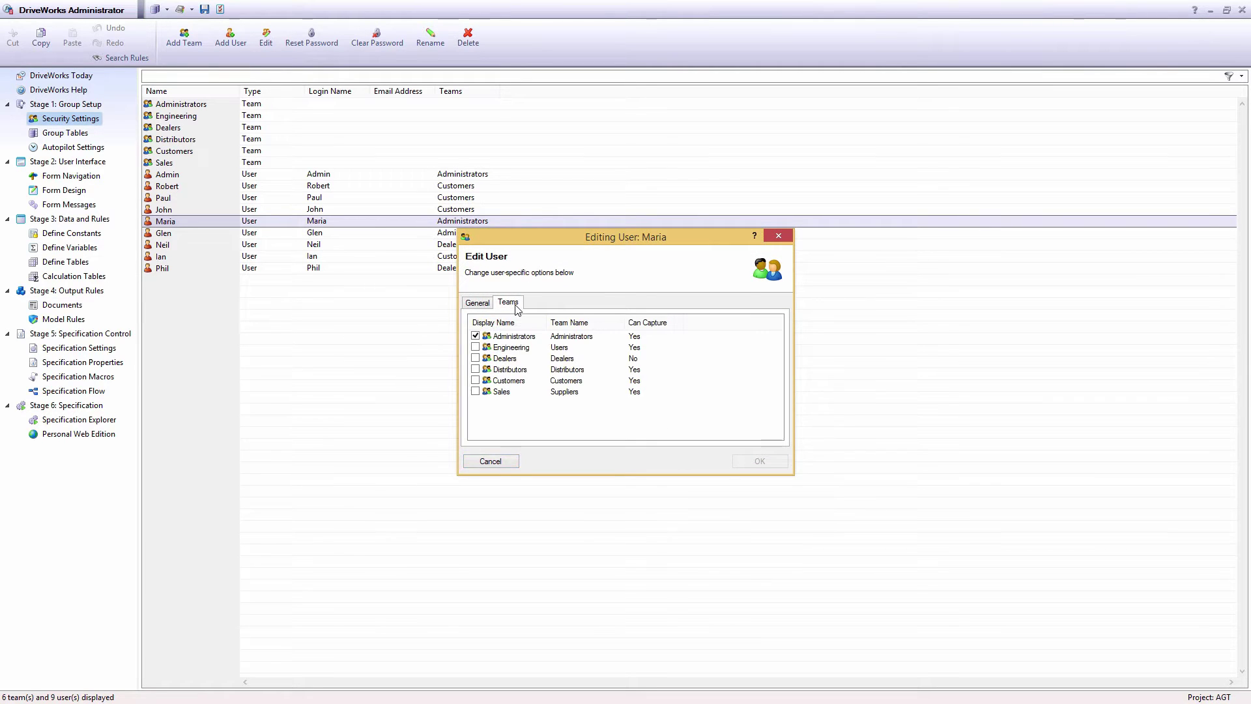
left_click(476, 392)
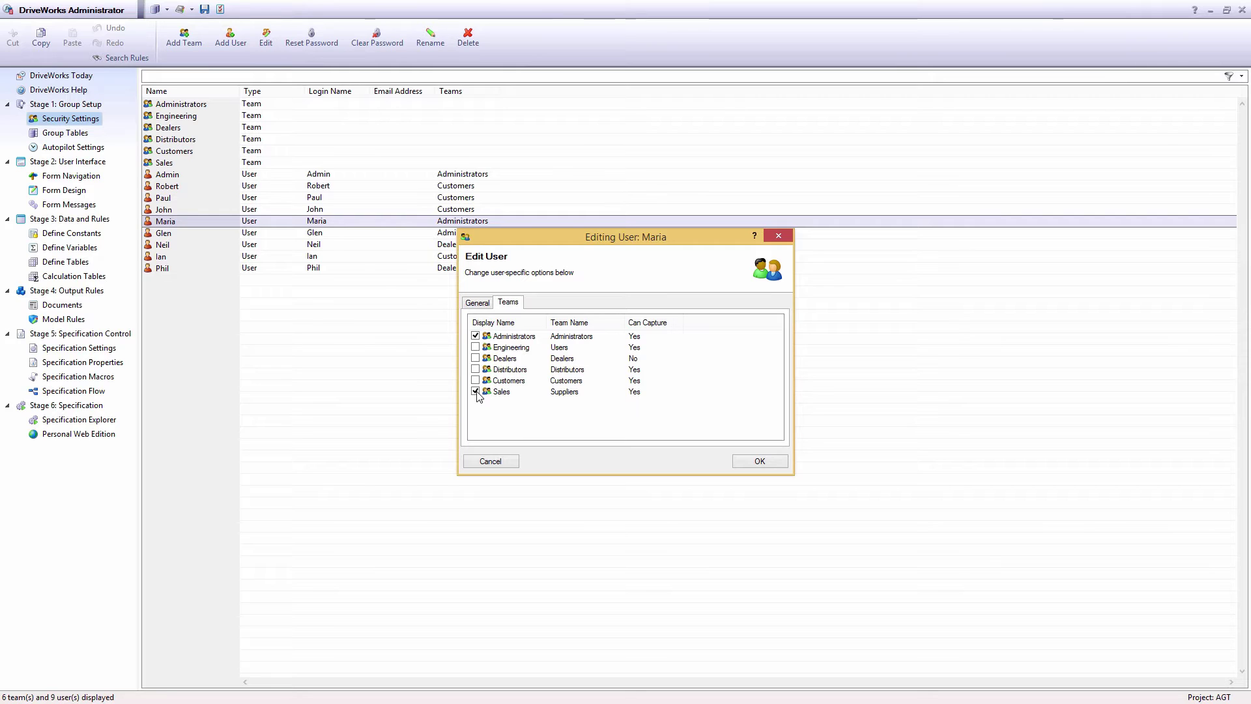
left_click(741, 462)
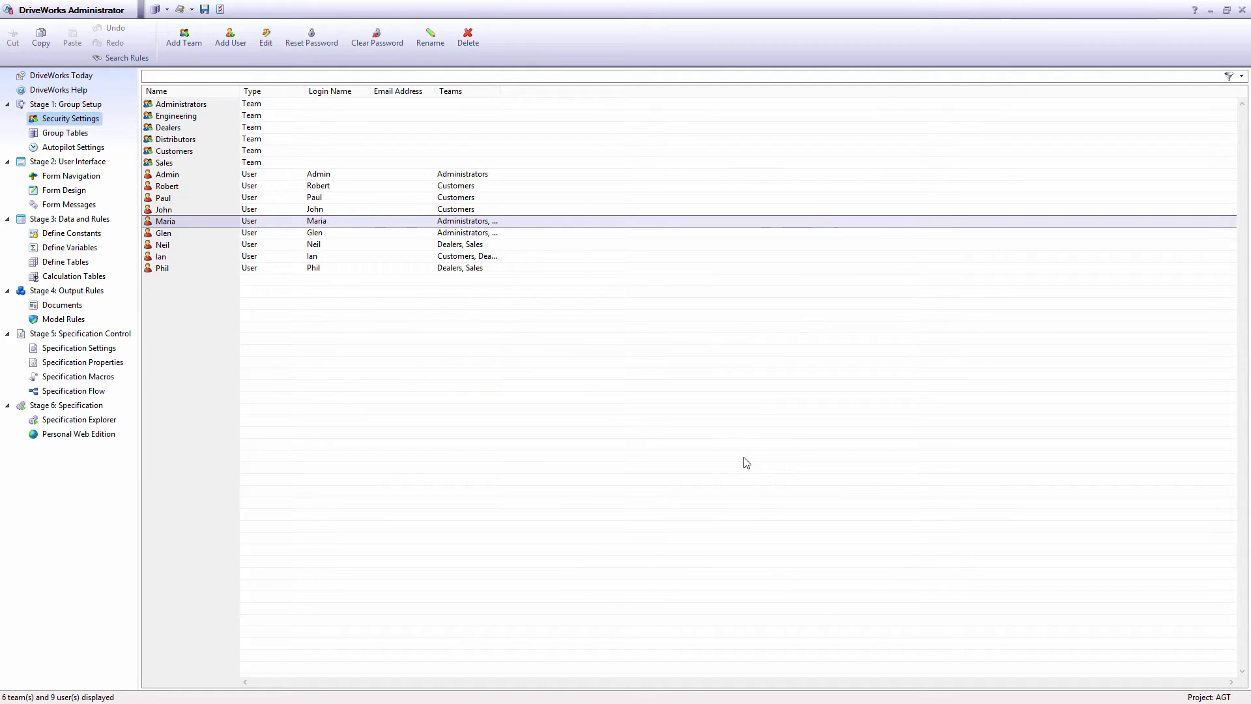
Step: Grant the Dealers team Run Project permission for the AGT project and save the team settings
left_click(277, 129)
double_click(277, 130)
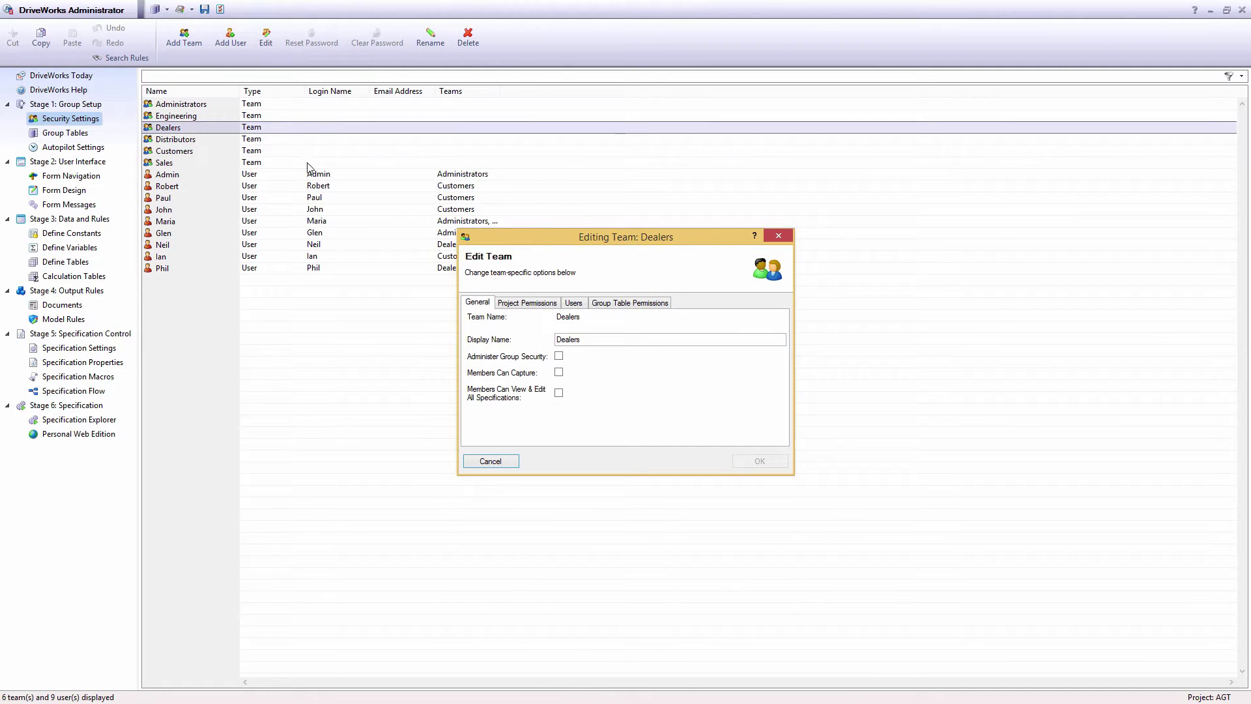
left_click(524, 303)
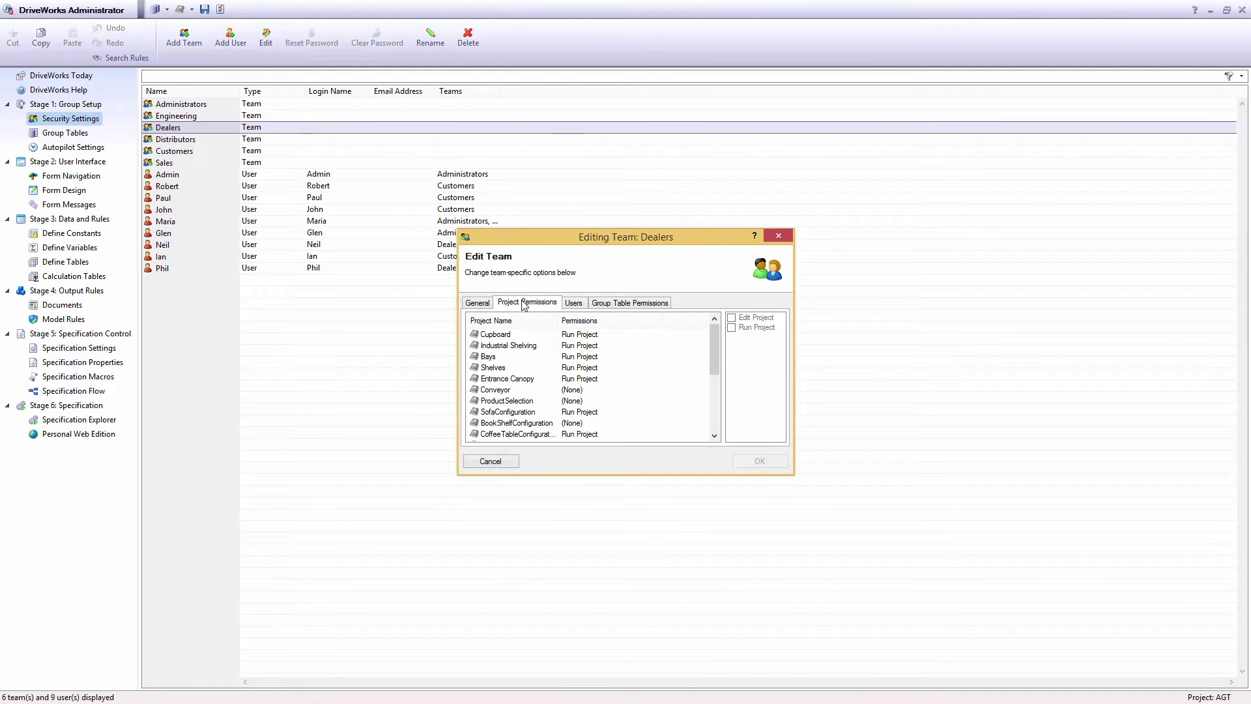
left_click_drag(713, 342, 713, 420)
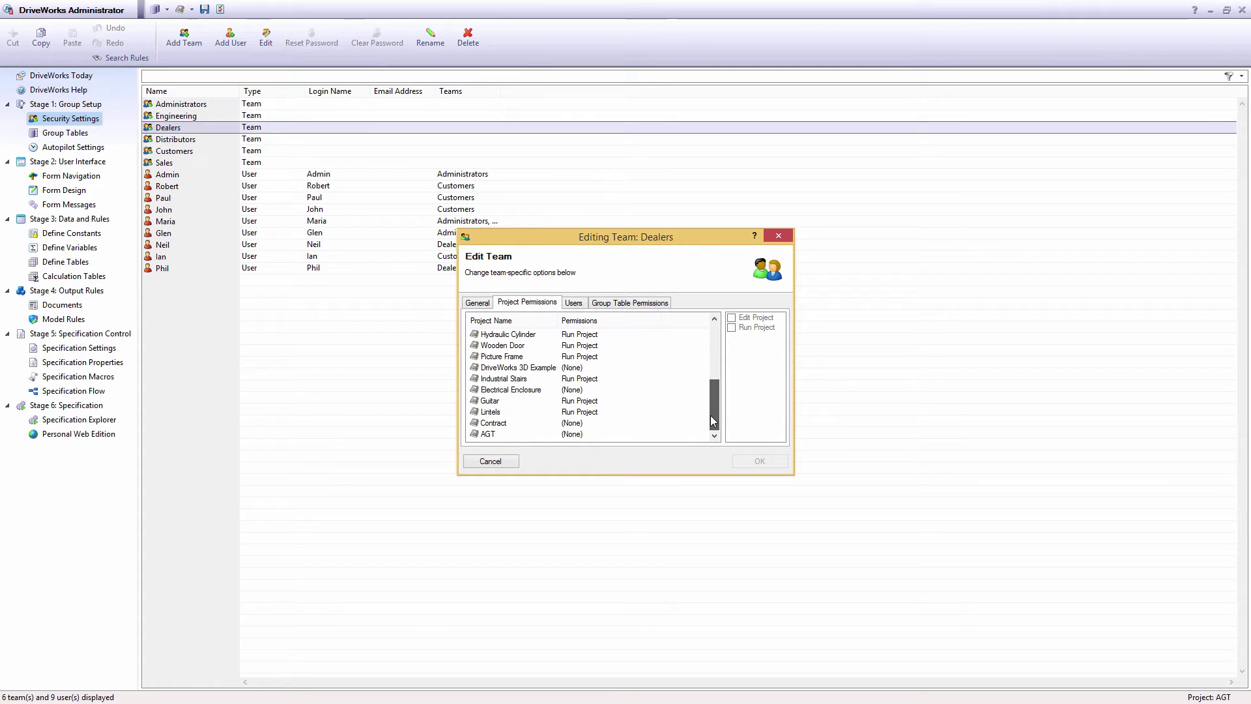
left_click(594, 436)
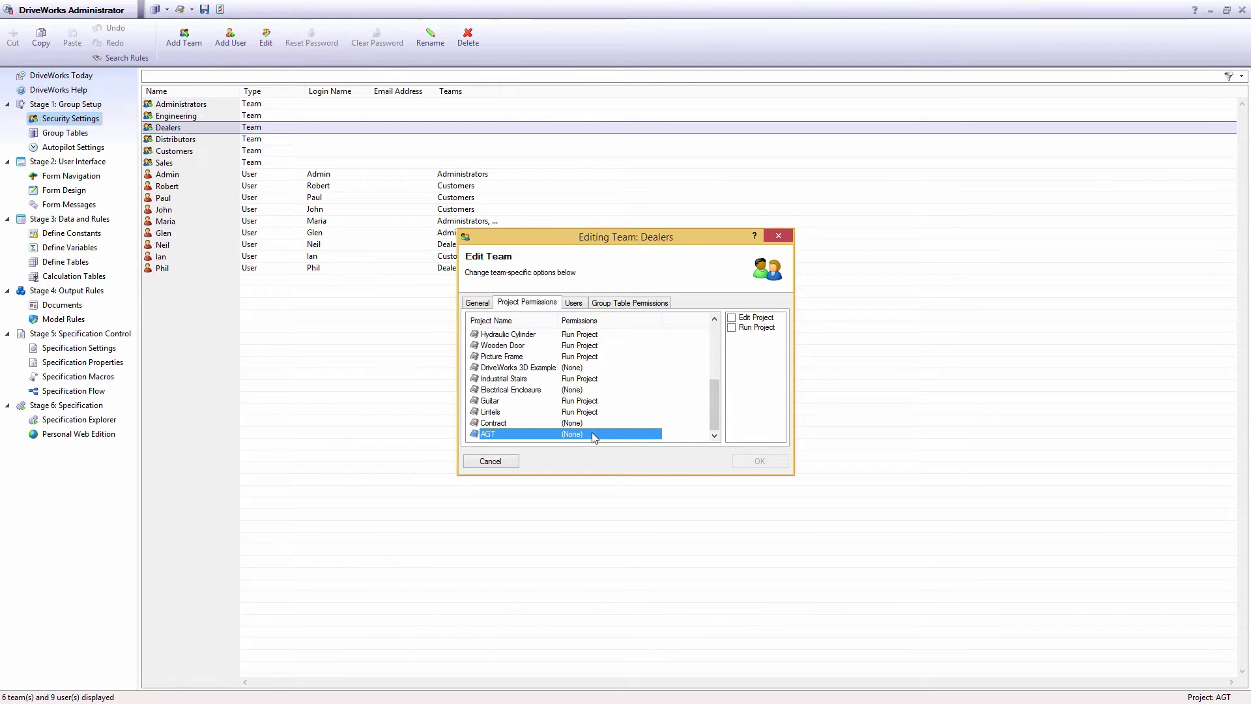
left_click(732, 328)
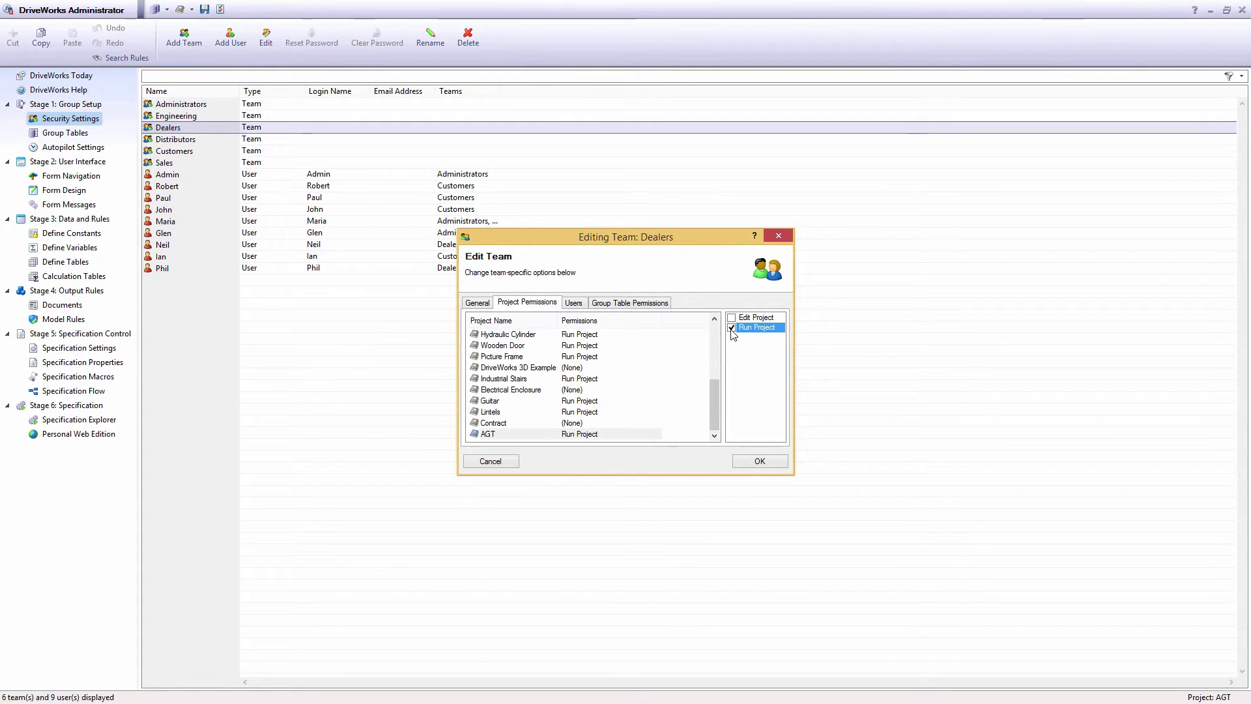
left_click(750, 461)
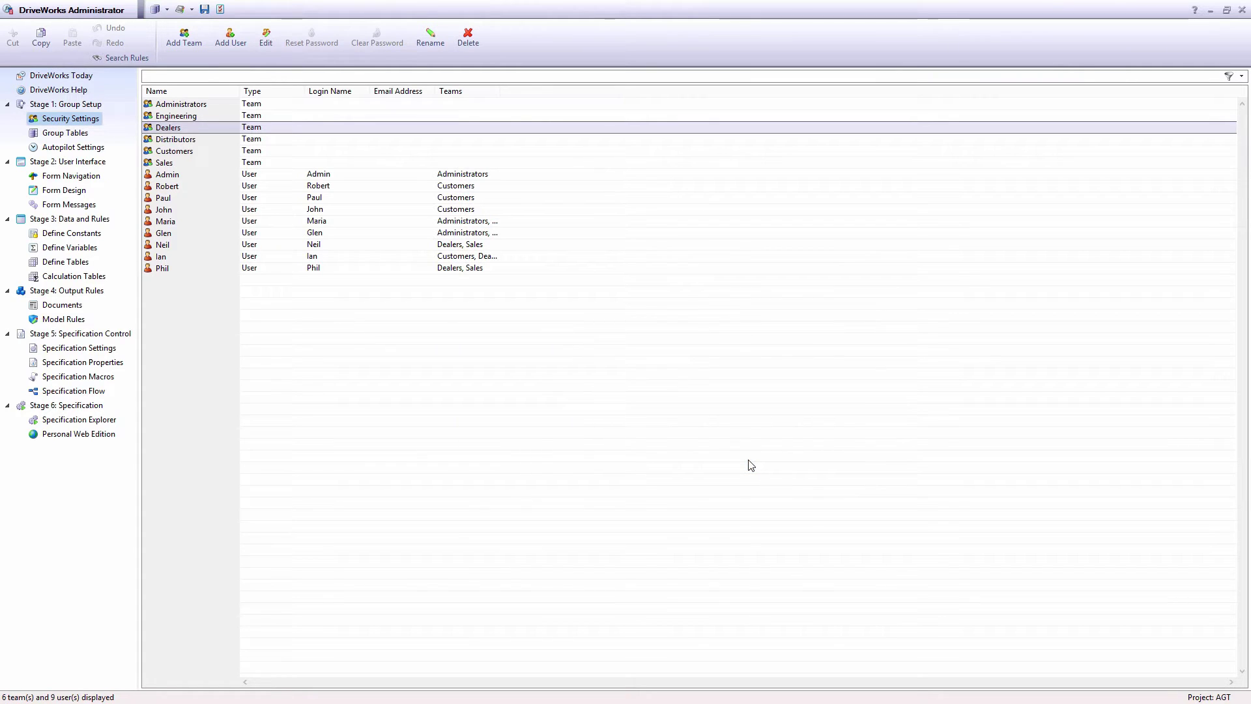
Step: Review the country and currency data in the Countries group table, then close the table
left_click(76, 134)
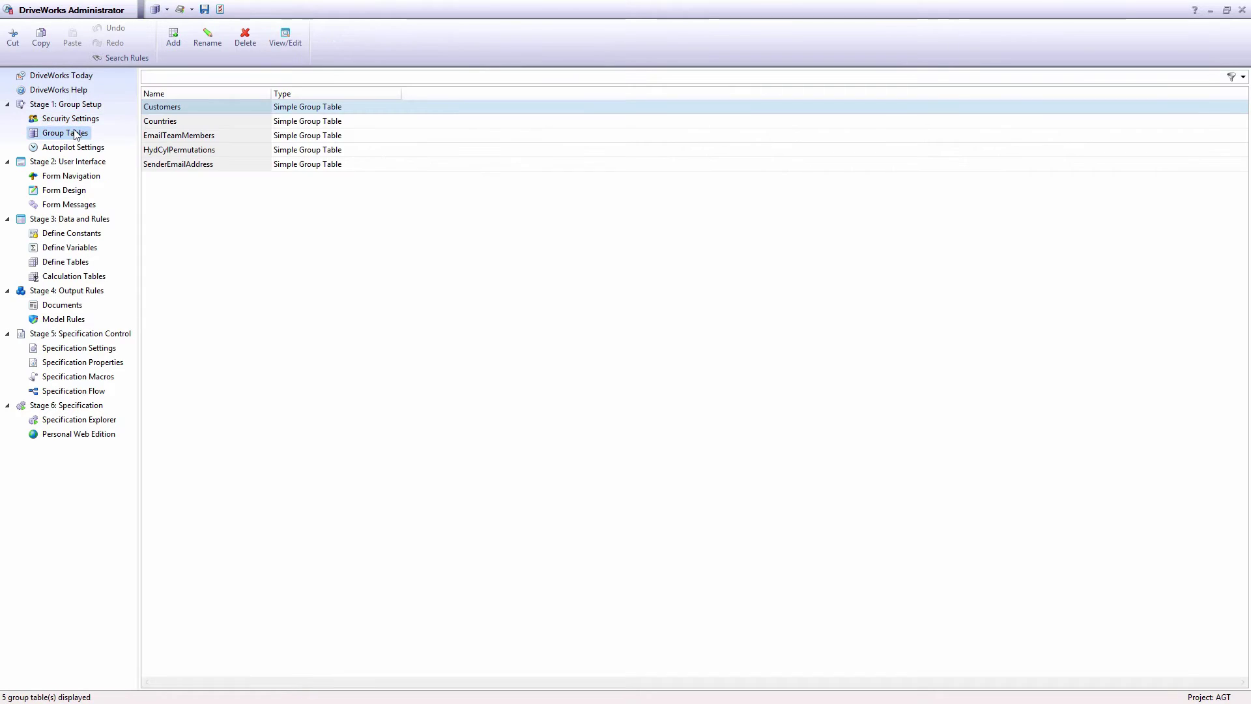
left_click(307, 124)
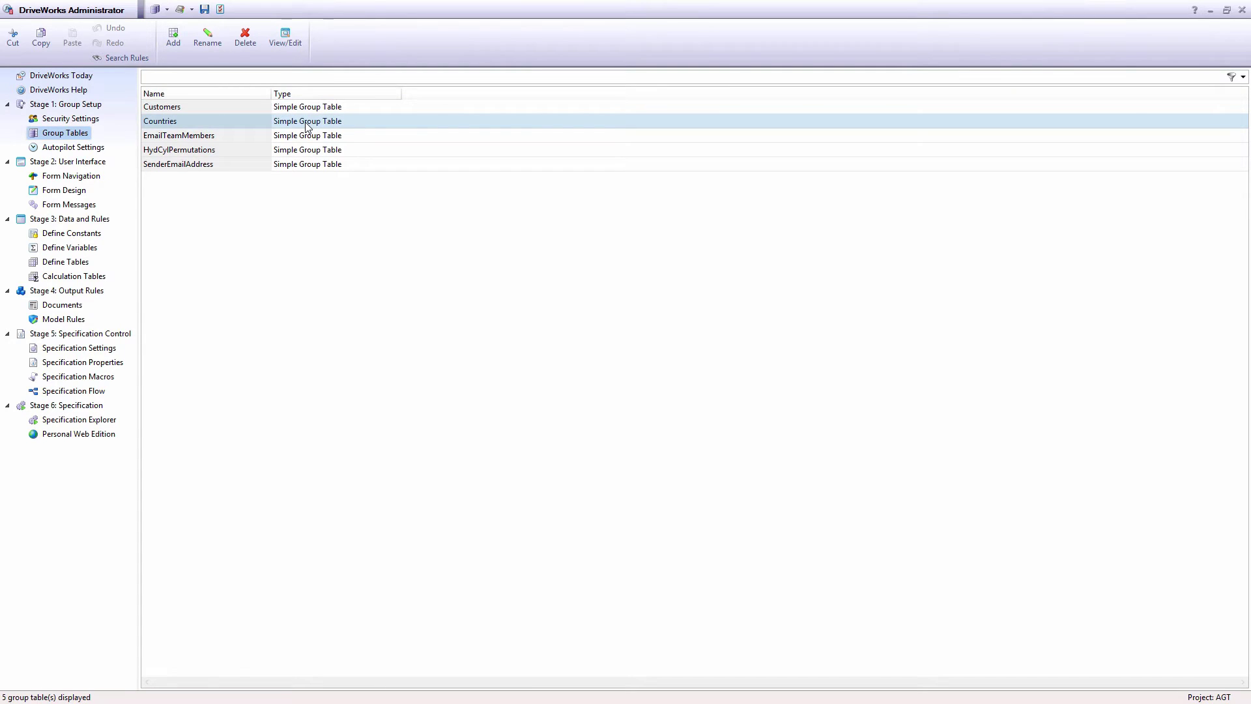
double_click(307, 124)
left_click(308, 131)
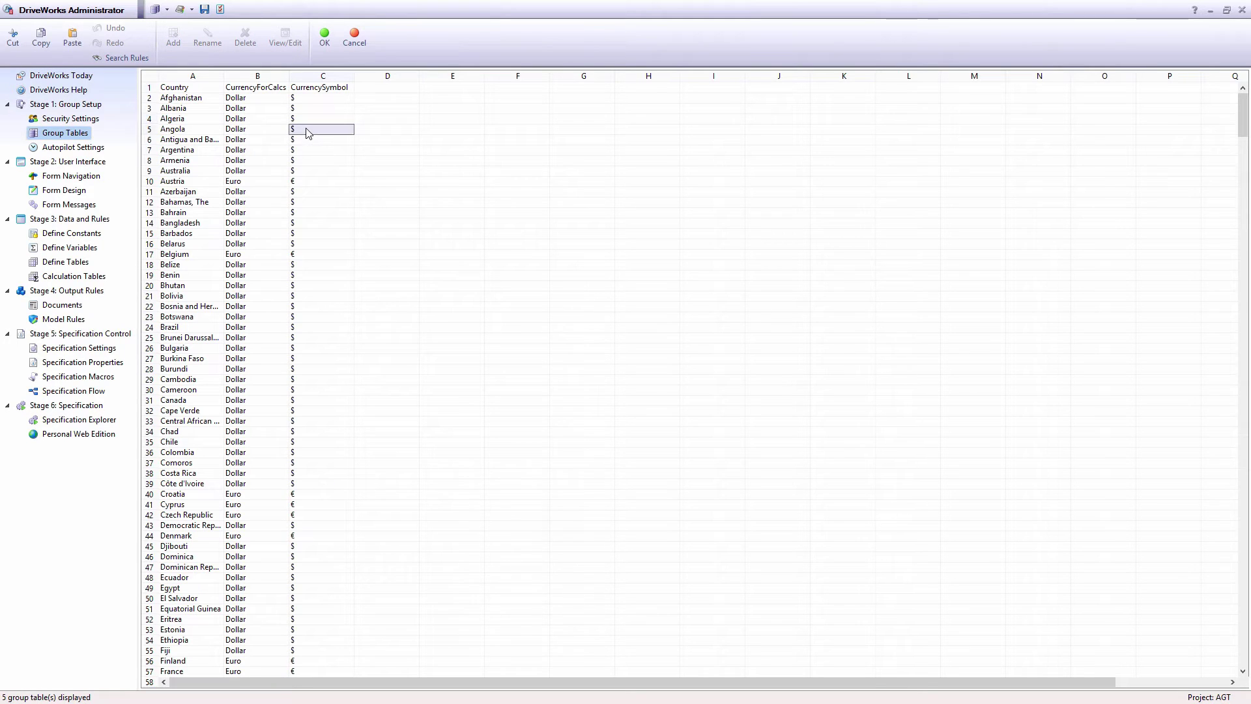
scroll(308, 132, "down", 20)
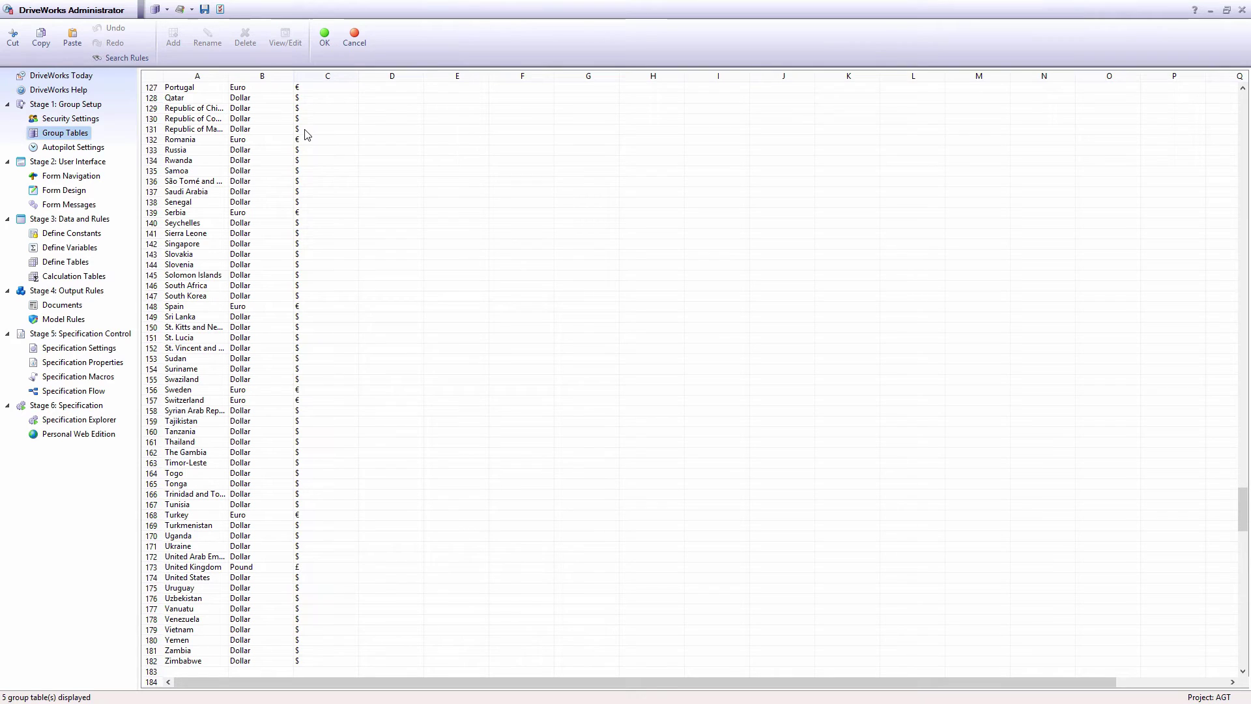
left_click(325, 38)
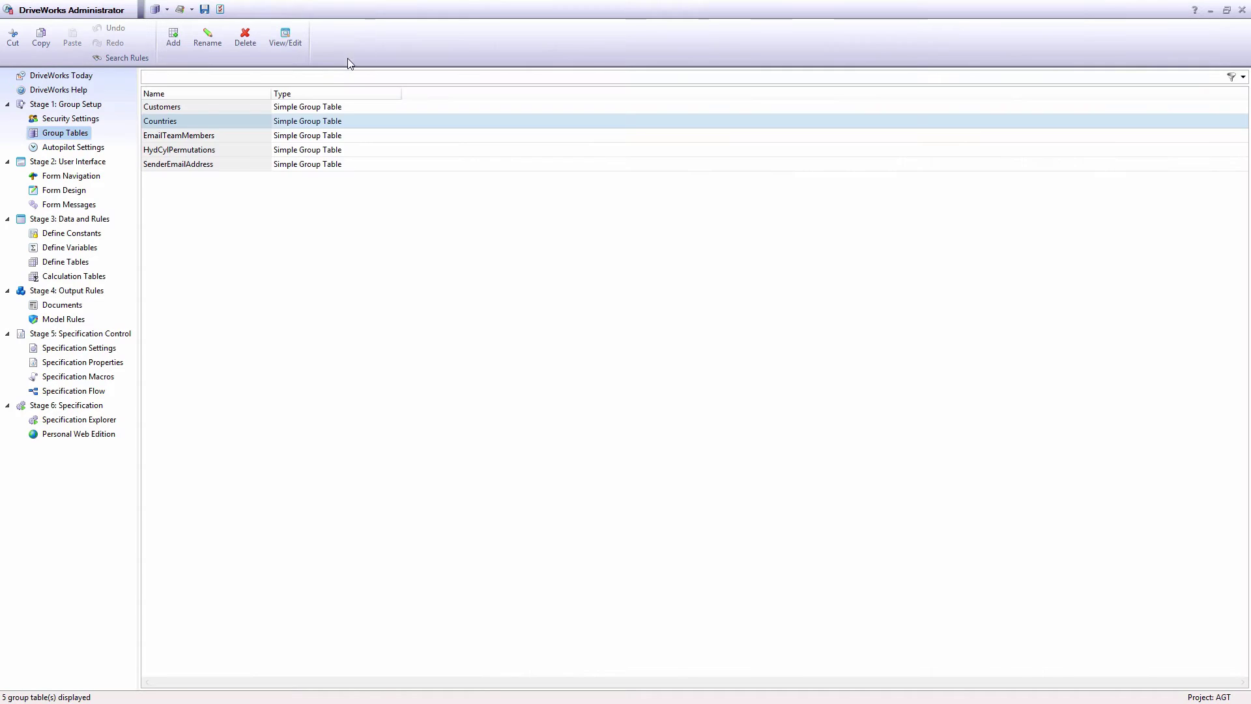
Step: Examine the rows of the HydCylPermutations group table and close it without changes
double_click(320, 149)
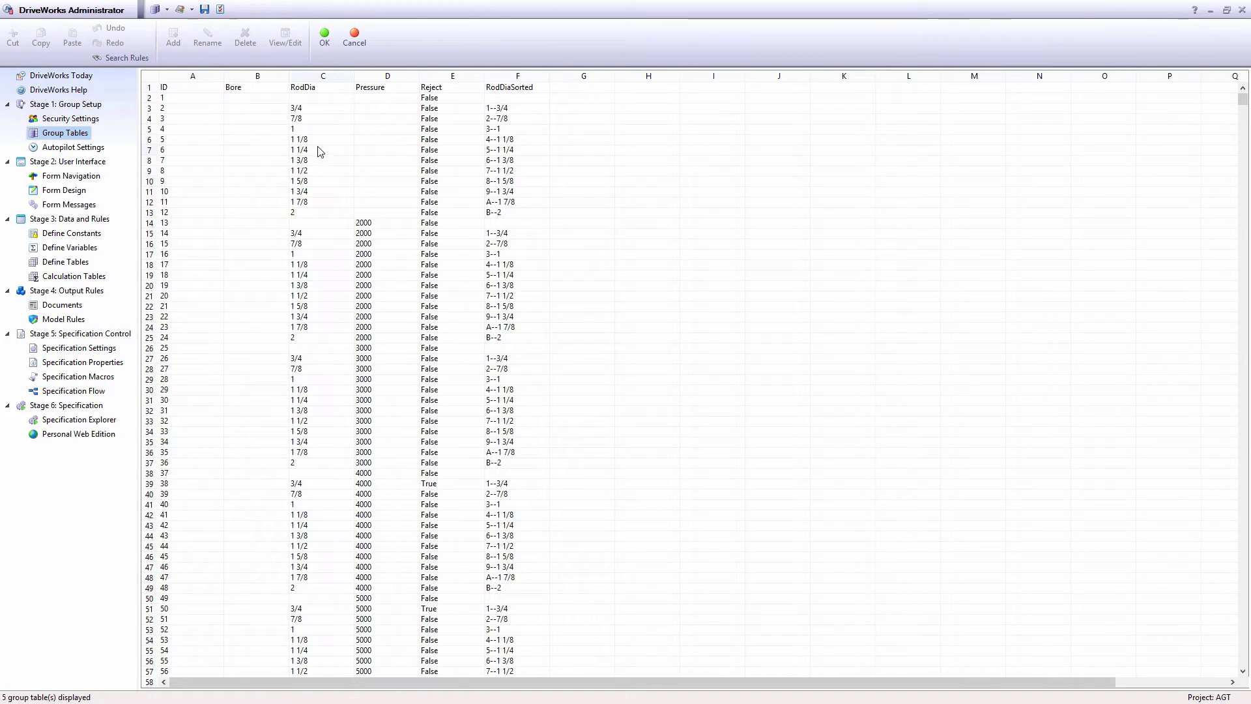
left_click(319, 154)
scroll(319, 154, "down", 20)
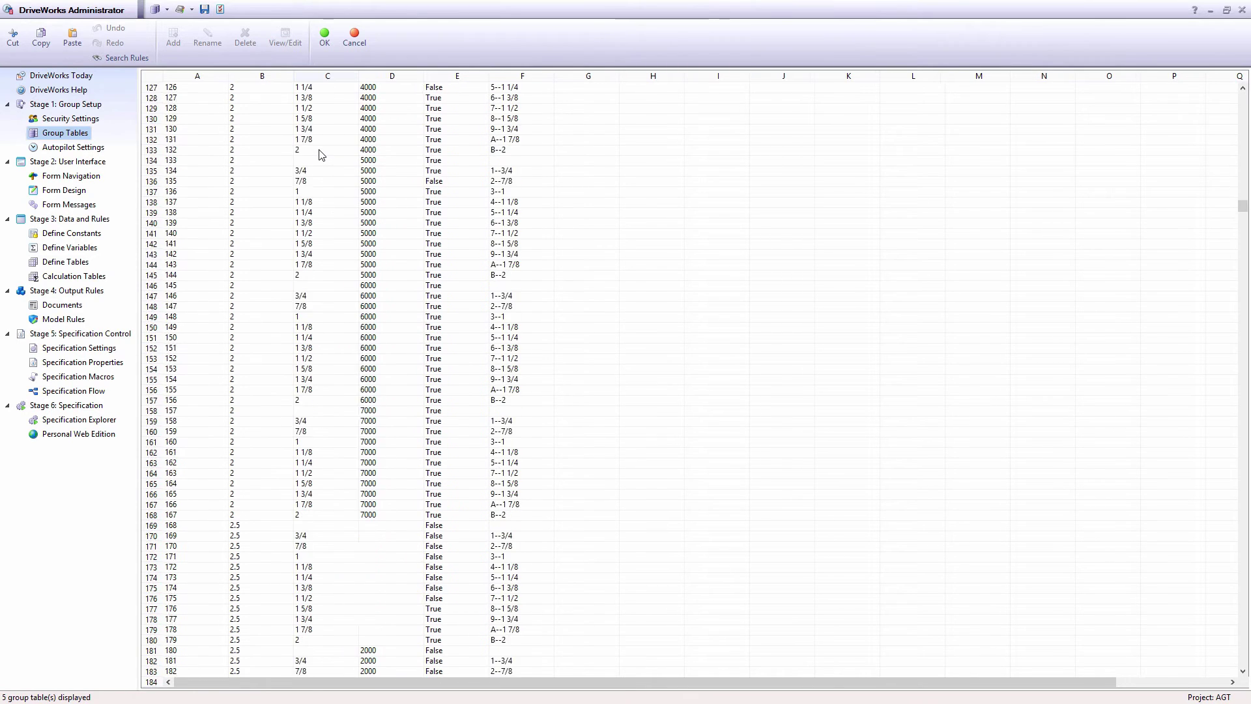
scroll(319, 154, "down", 20)
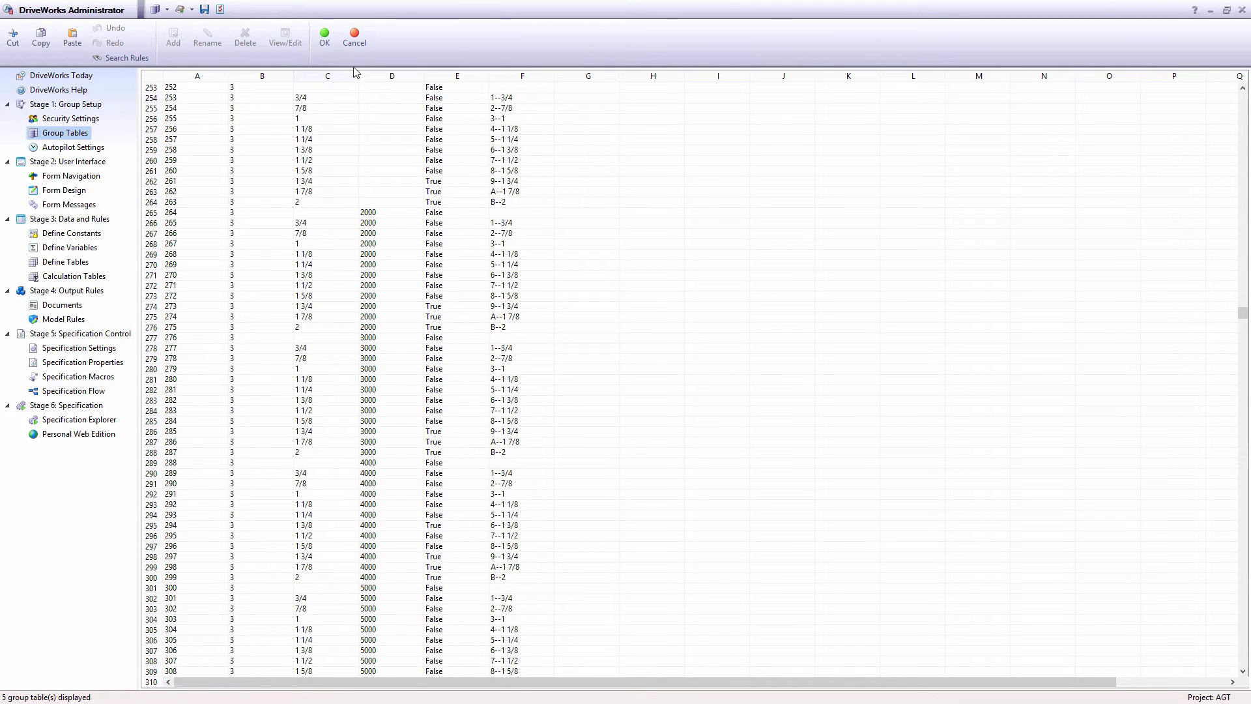
left_click(355, 42)
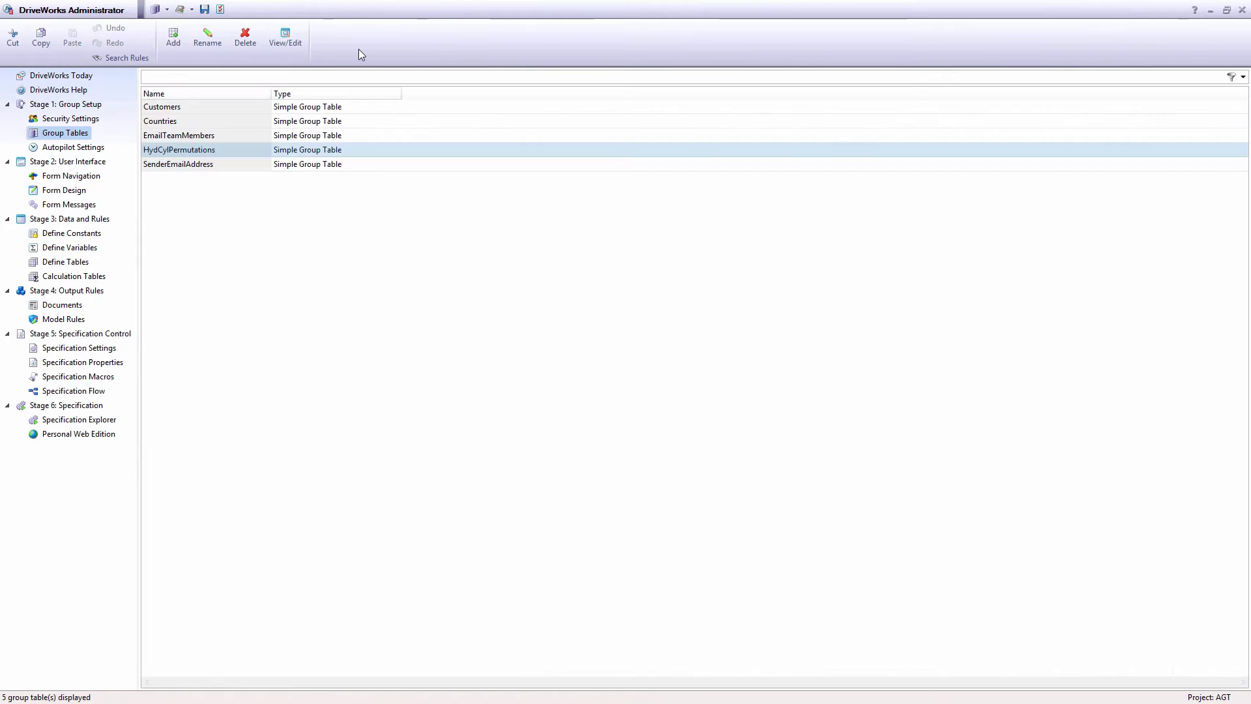
Step: Examine the customer records in the Customers group table and close it without changes
double_click(326, 107)
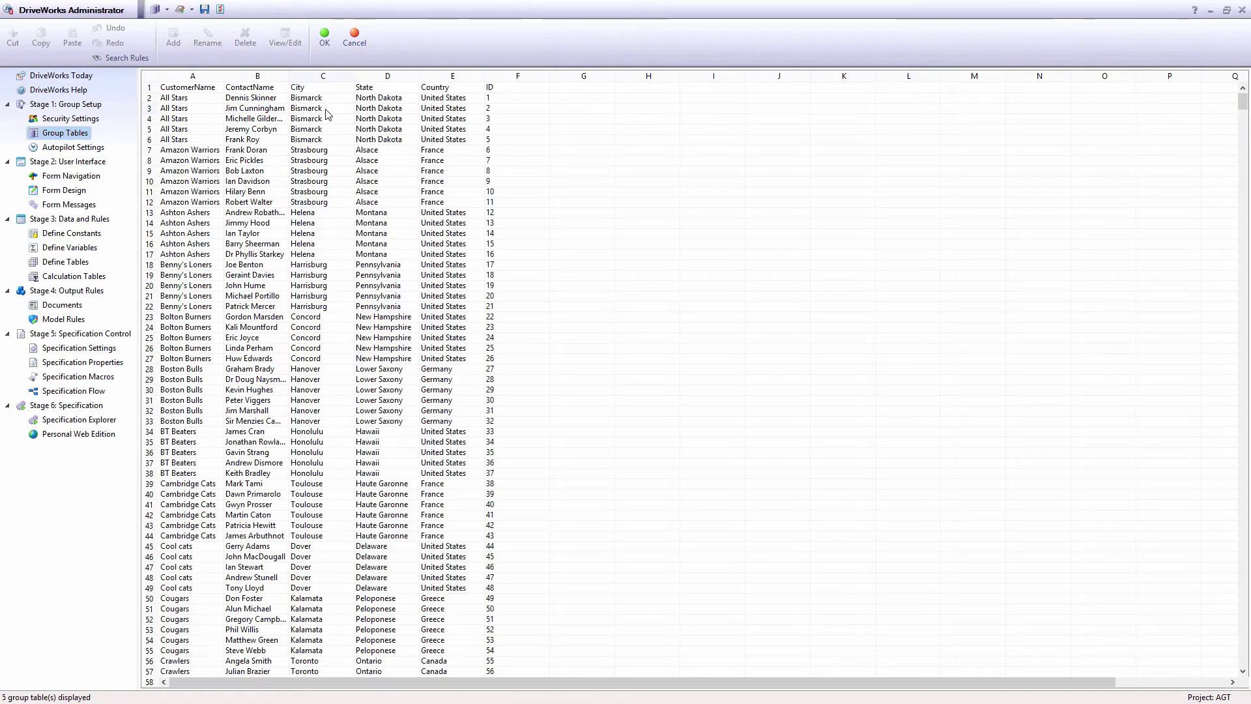
scroll(328, 116, "down", 20)
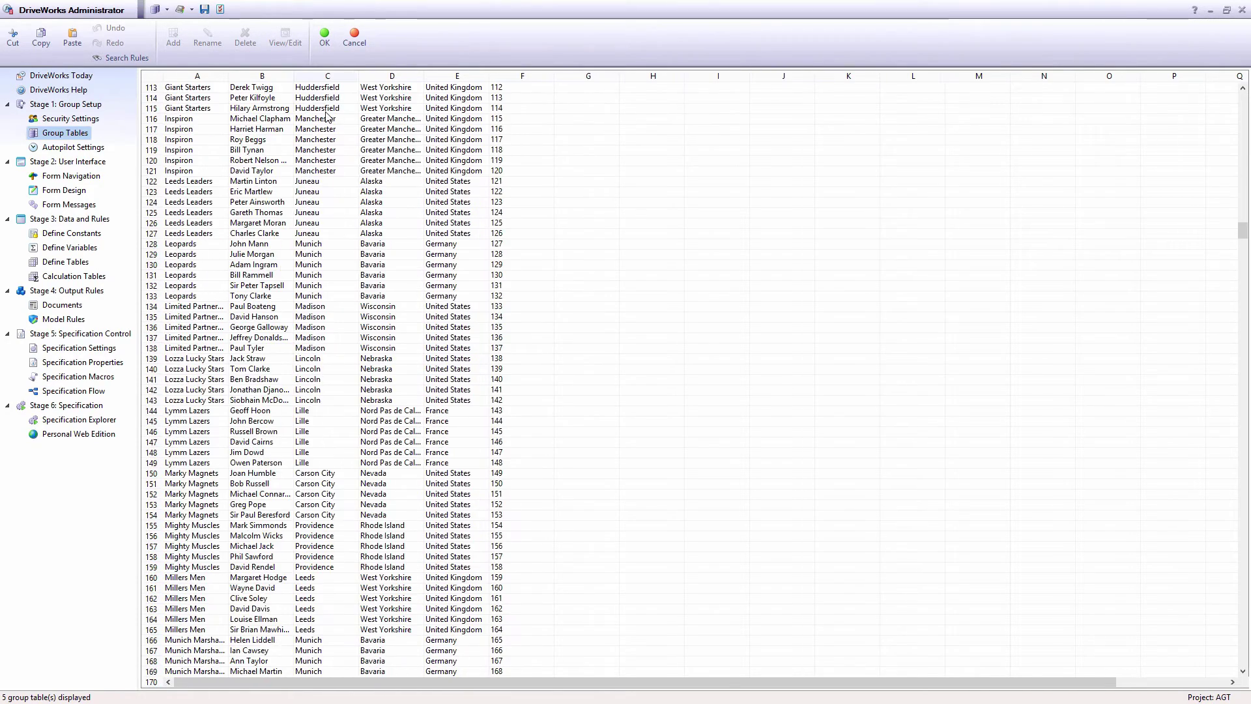
scroll(327, 116, "down", 9)
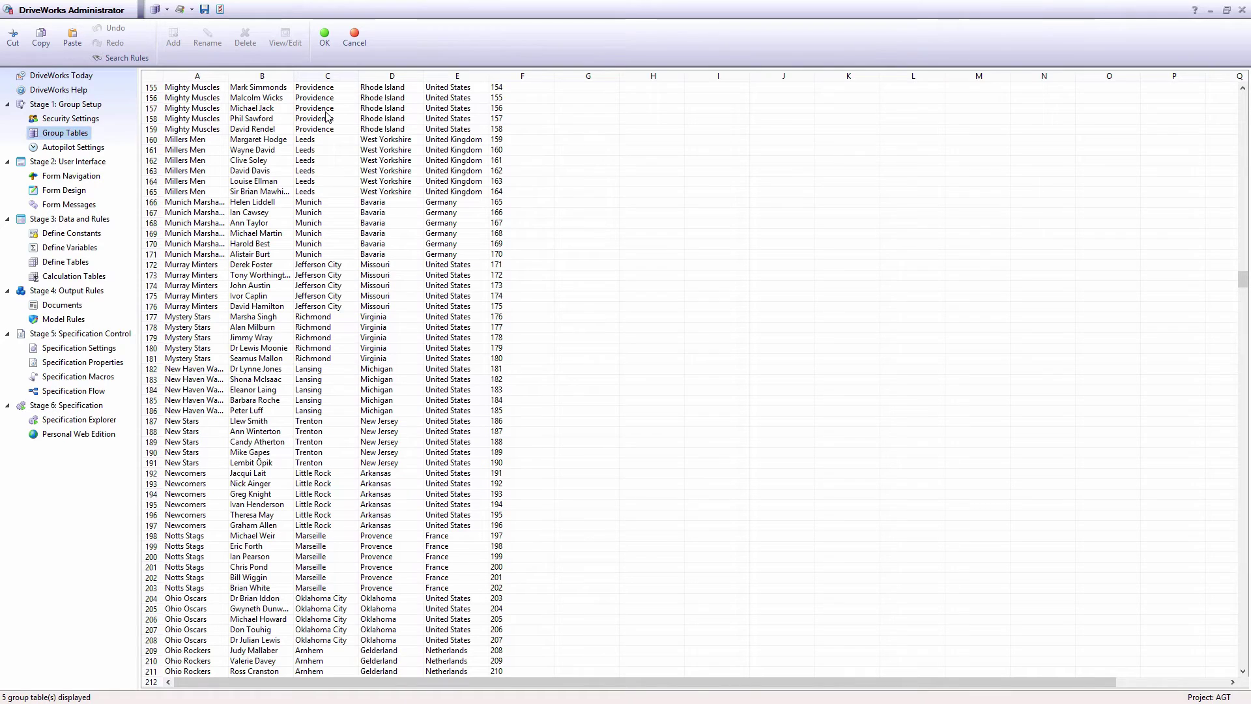
left_click(348, 53)
Step: In the form design, inspect the properties of the Details form's Specification title picture and Side Panel Height slider
left_click(82, 194)
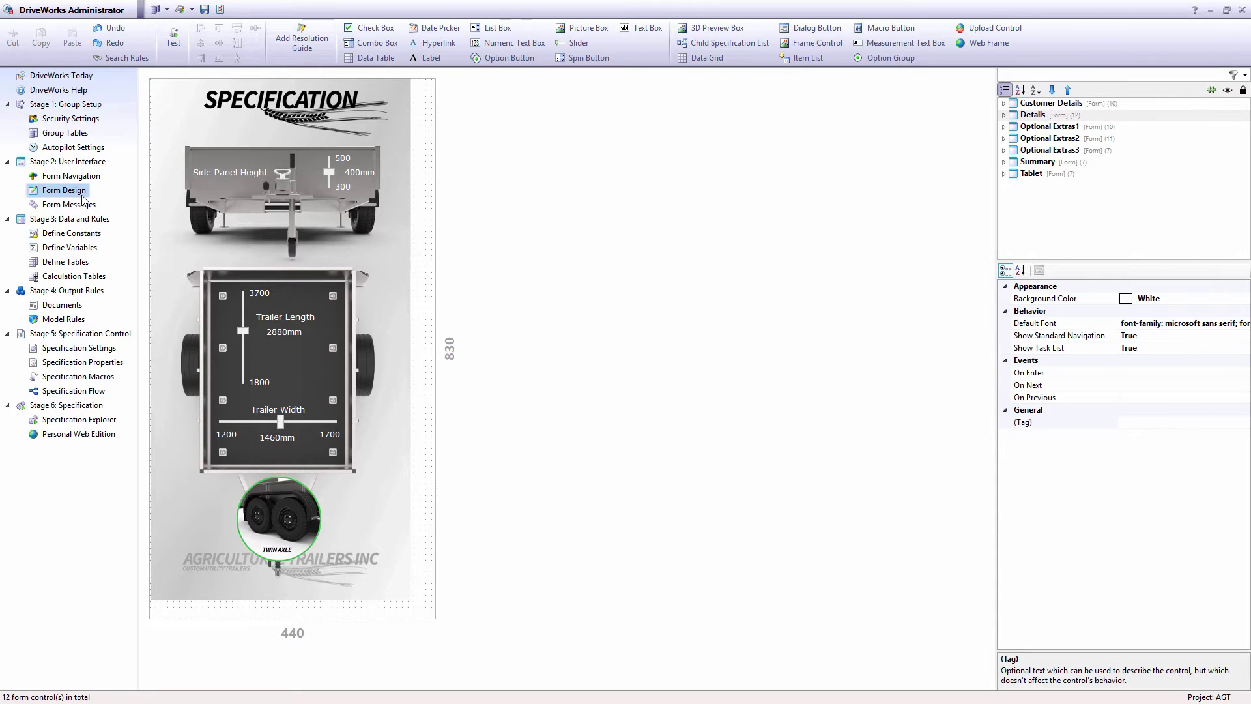
left_click(254, 106)
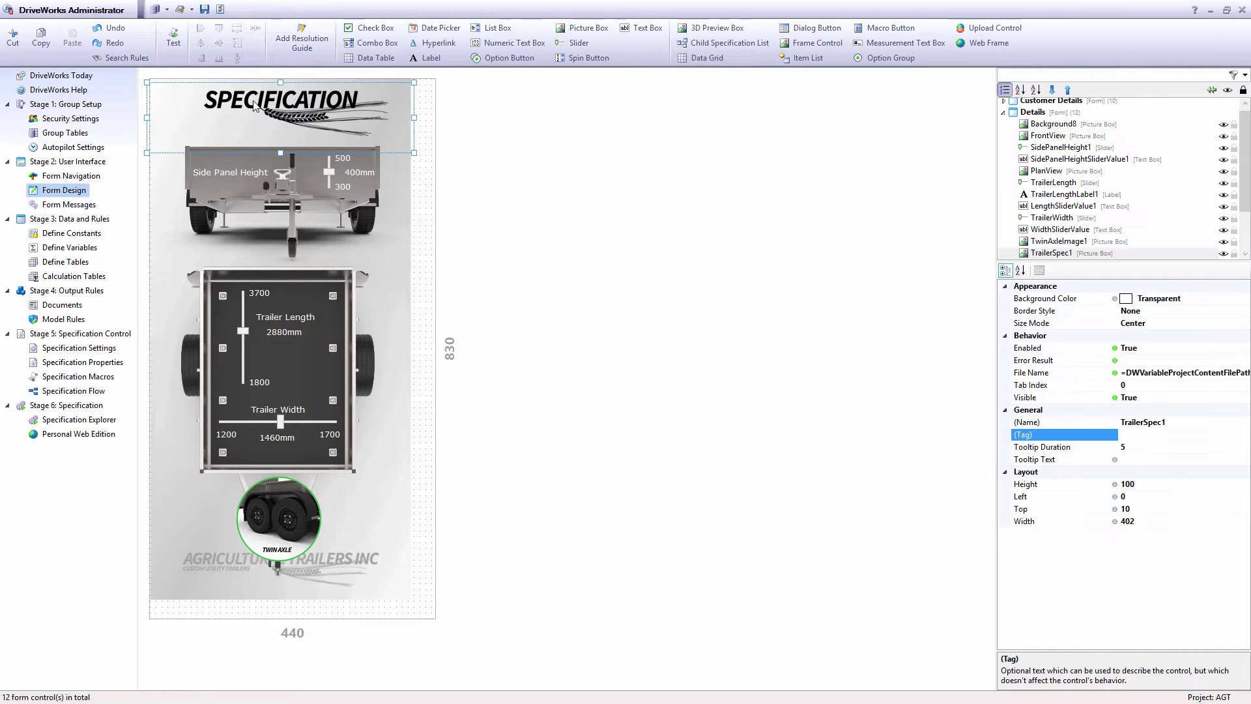
left_click(328, 184)
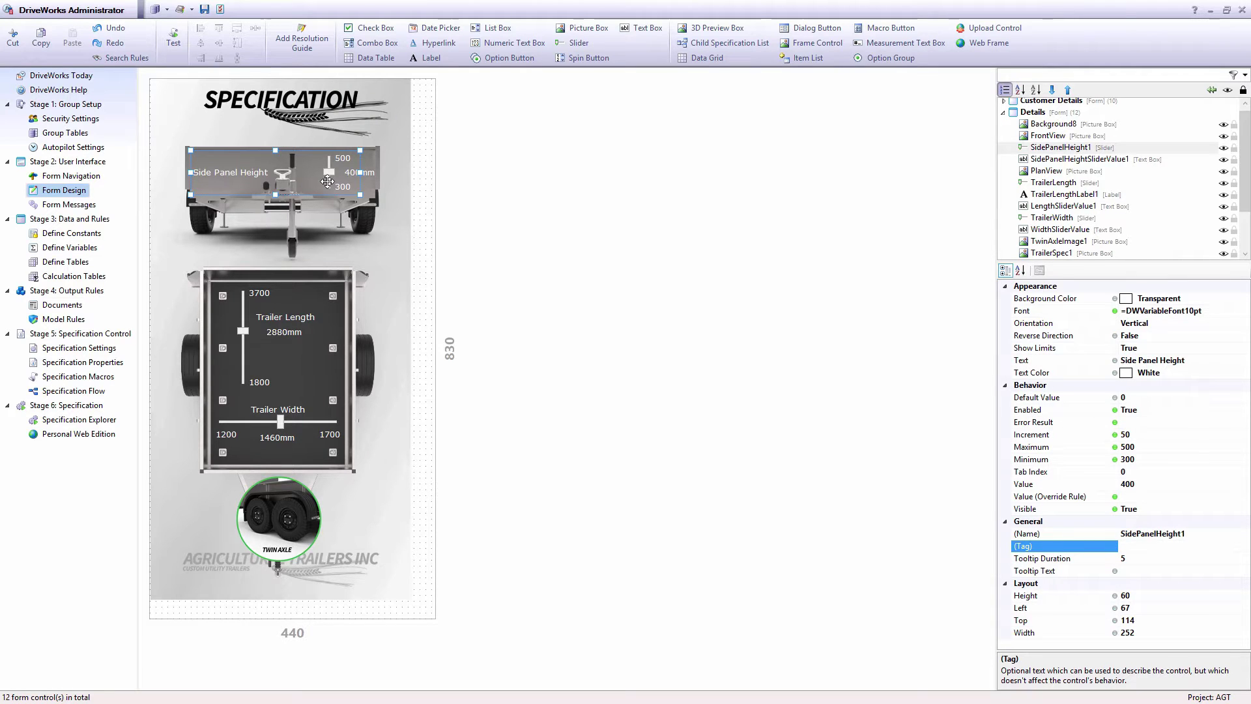
left_click(423, 121)
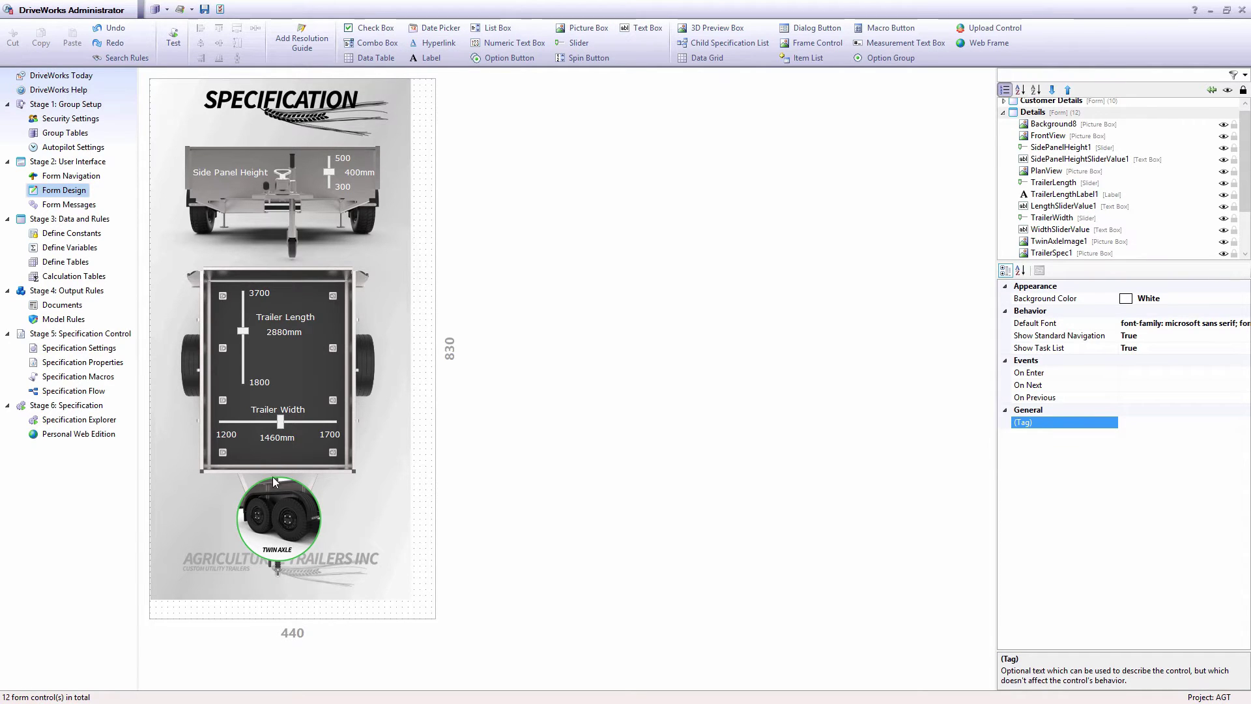
Step: Move the twin axle picture on the Details form over the trailer's right wheel, to about Left 223 and Top 375
left_click(274, 513)
left_click_drag(274, 513, 344, 359)
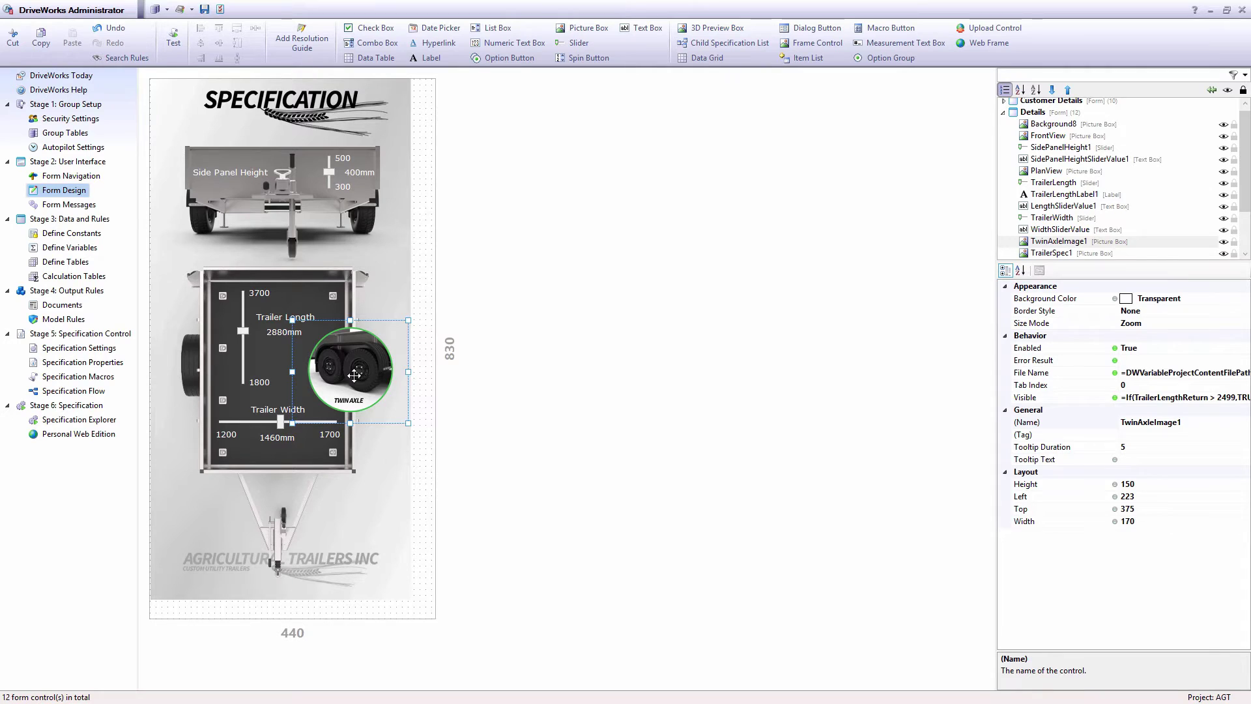
left_click(421, 484)
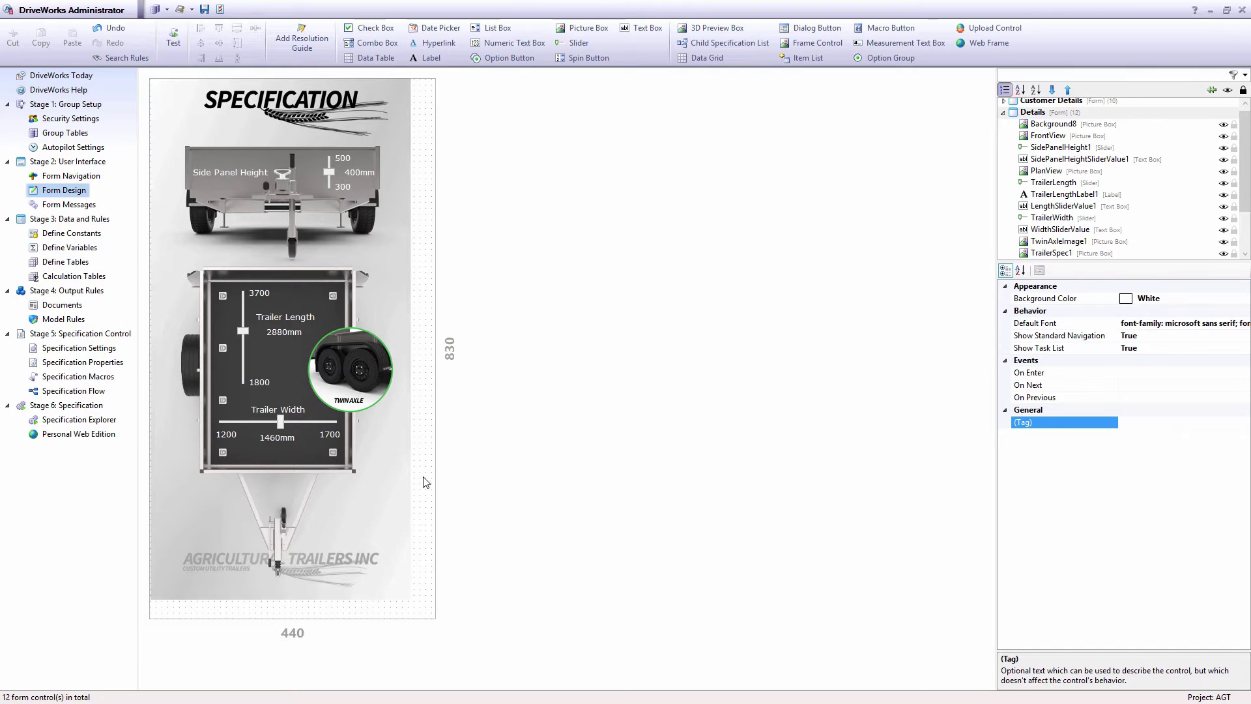
Step: Collapse the Details form's control list and view the Optional Extras1, Optional Extras2 and Optional Extras3 forms
left_click(1003, 112)
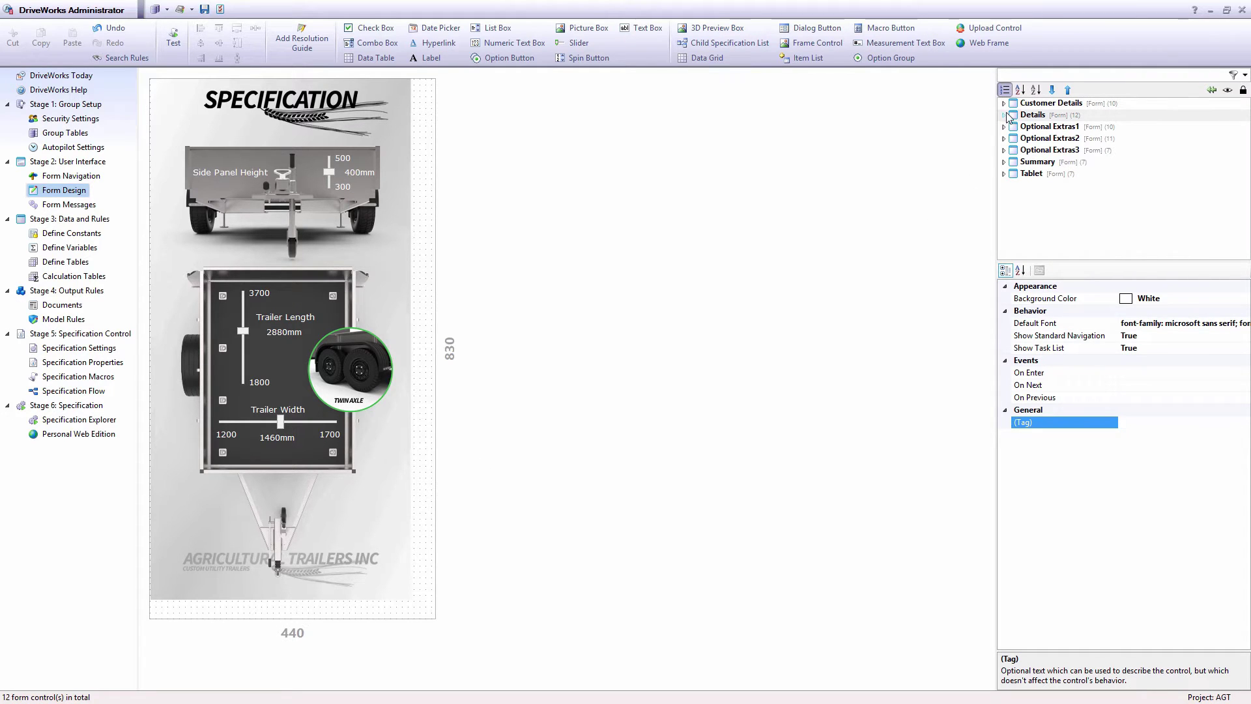
left_click(1025, 128)
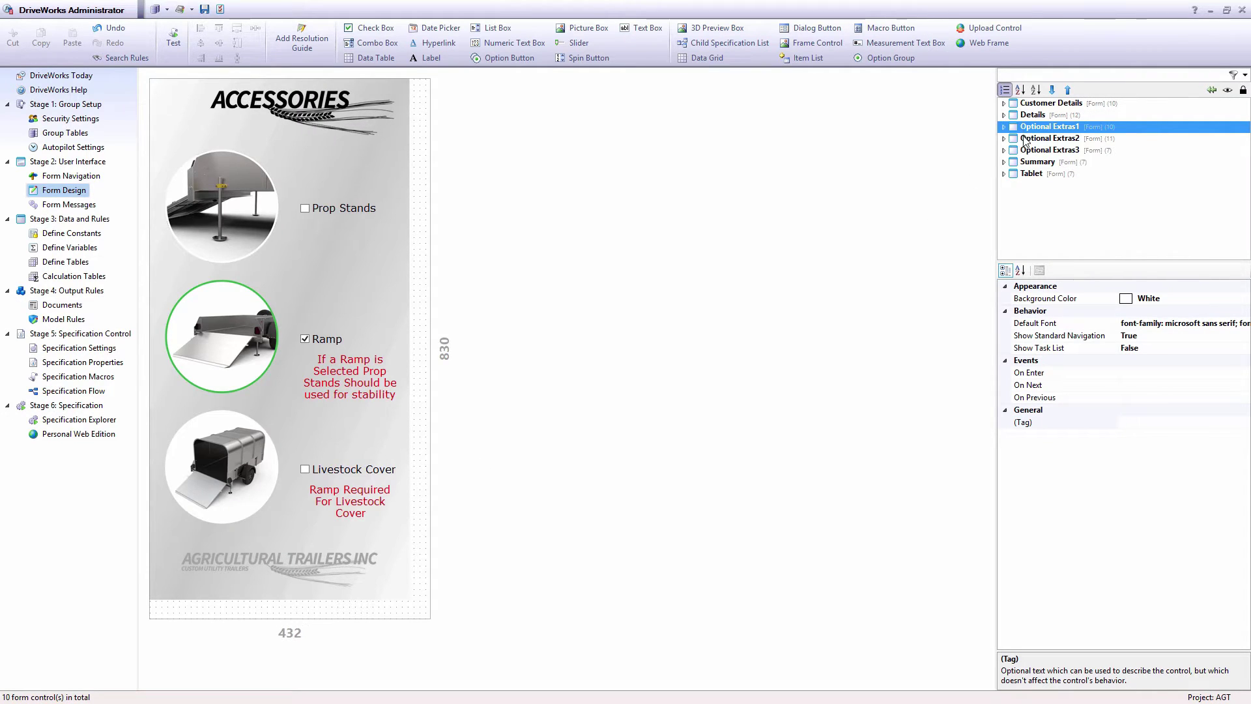
left_click(1024, 140)
left_click(1025, 151)
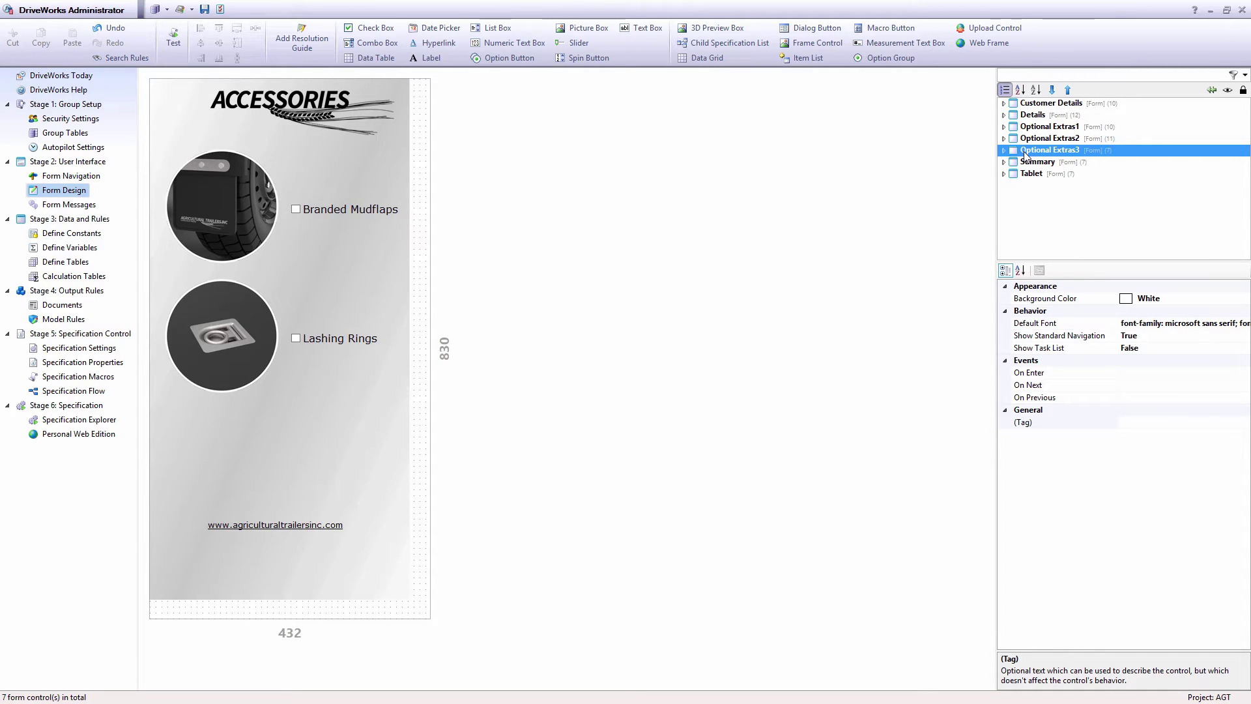
Step: Test the Optional Extras3 form by turning the Branded Mudflaps and Lashing Rings options on and off again
left_click(180, 46)
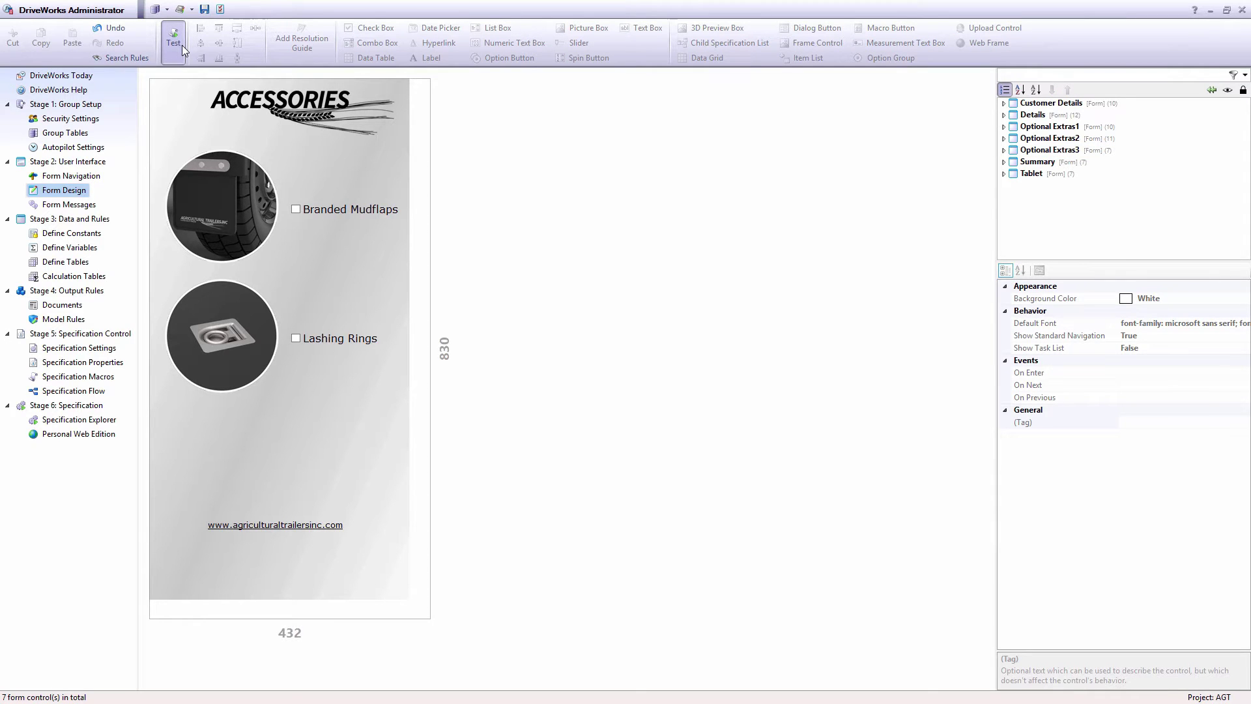
left_click(296, 209)
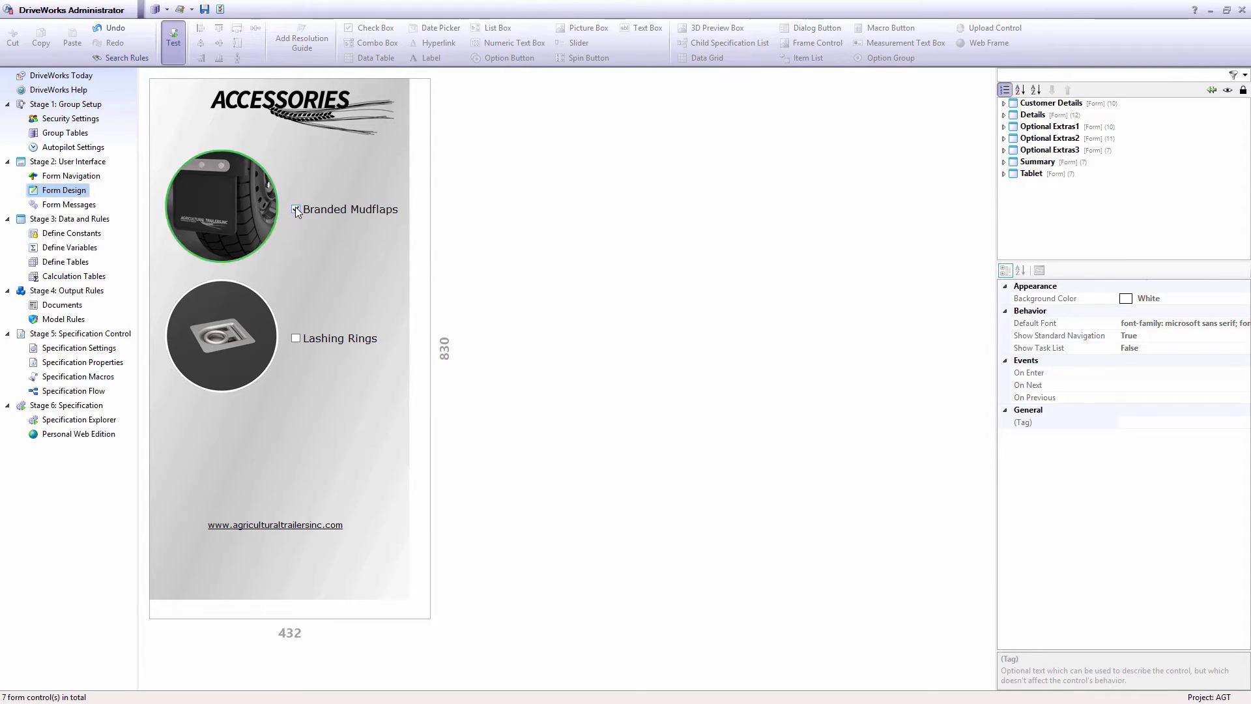
left_click(296, 338)
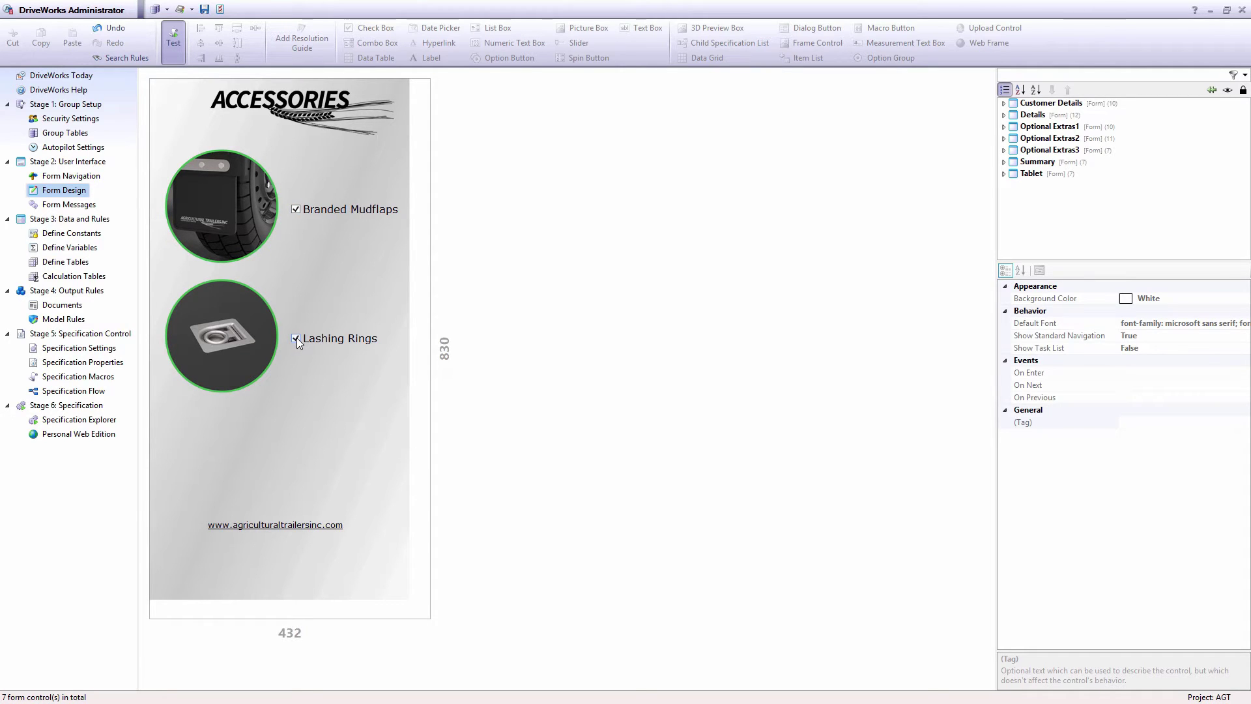
left_click(296, 338)
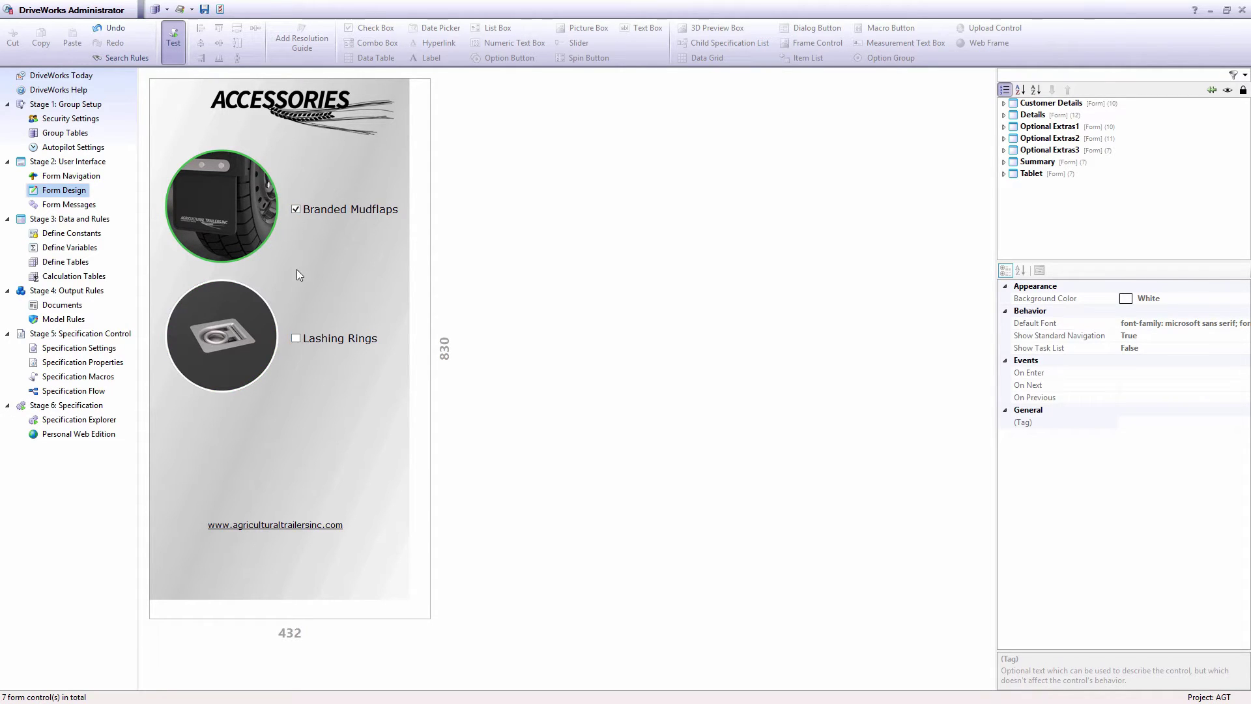
left_click(296, 208)
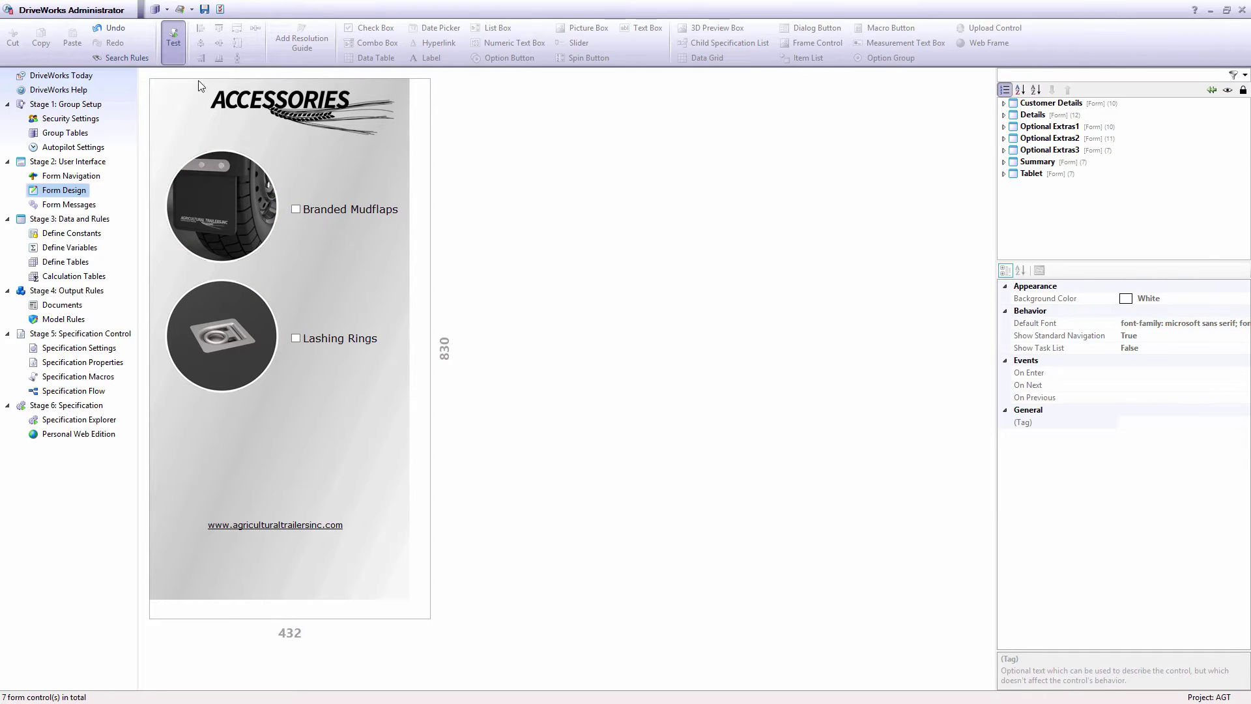
Step: Leave test mode and add a combo box named Customers to the Customer Details form
left_click(183, 60)
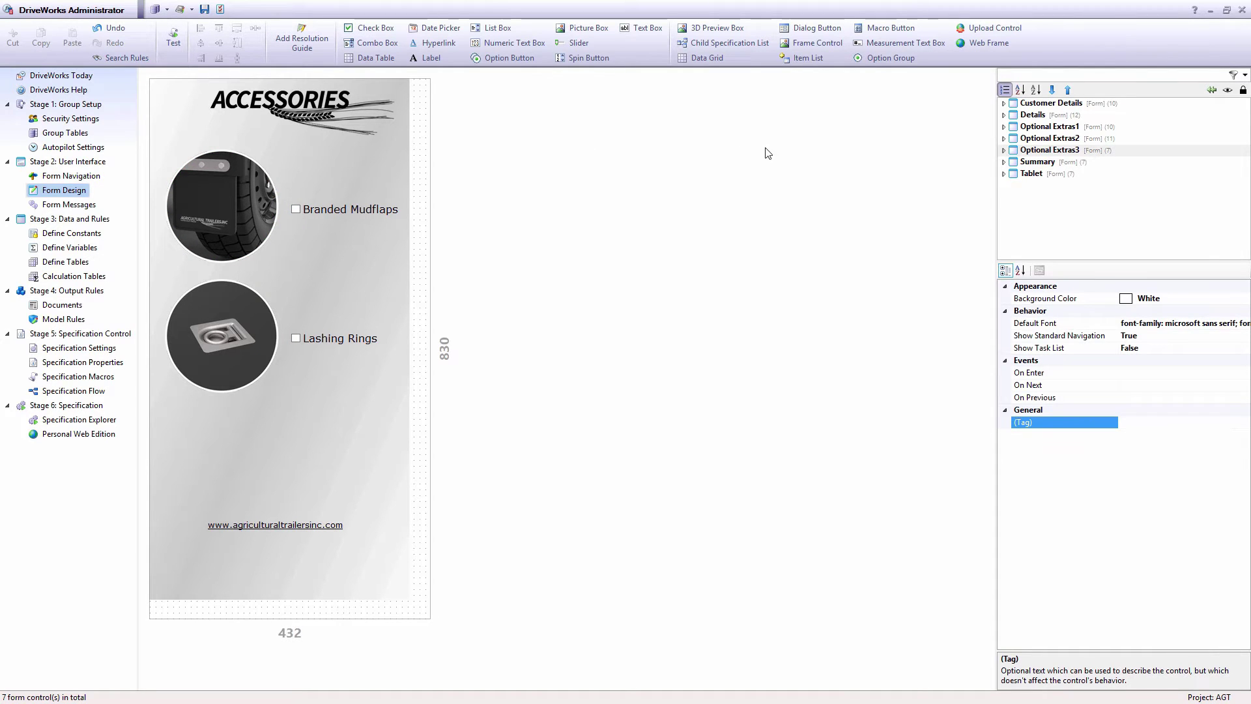
left_click(1028, 104)
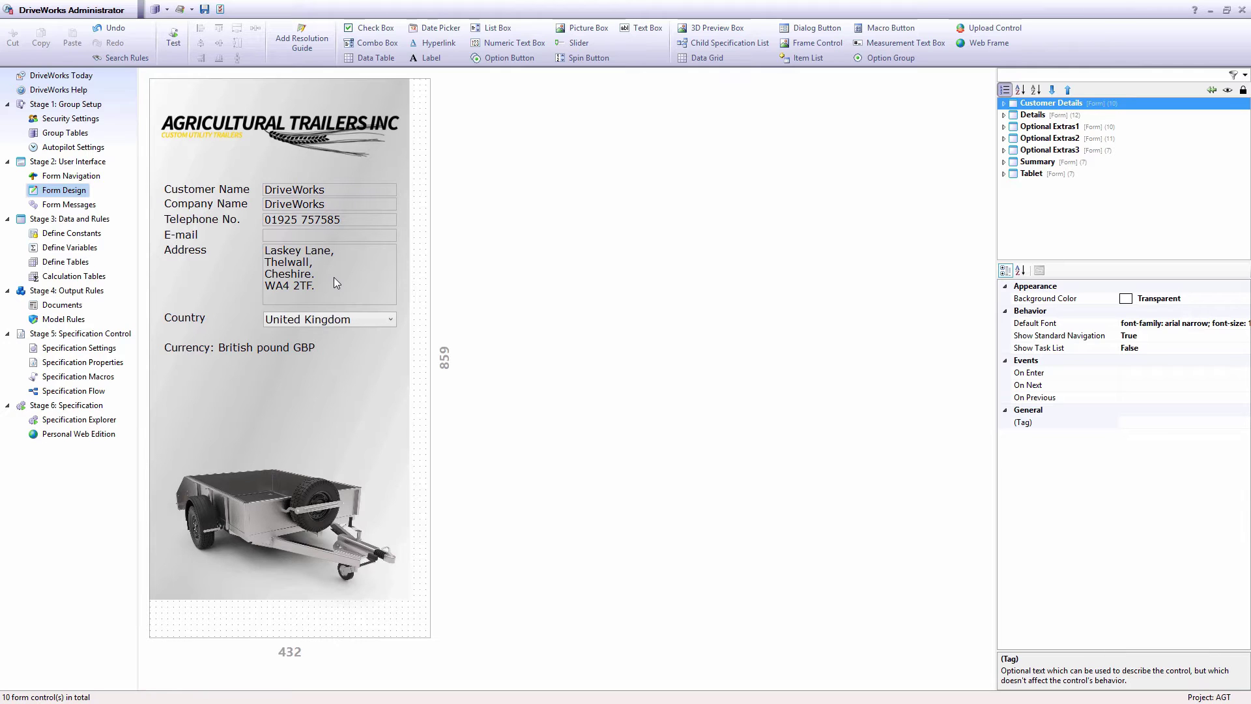
left_click(391, 44)
type("Customers")
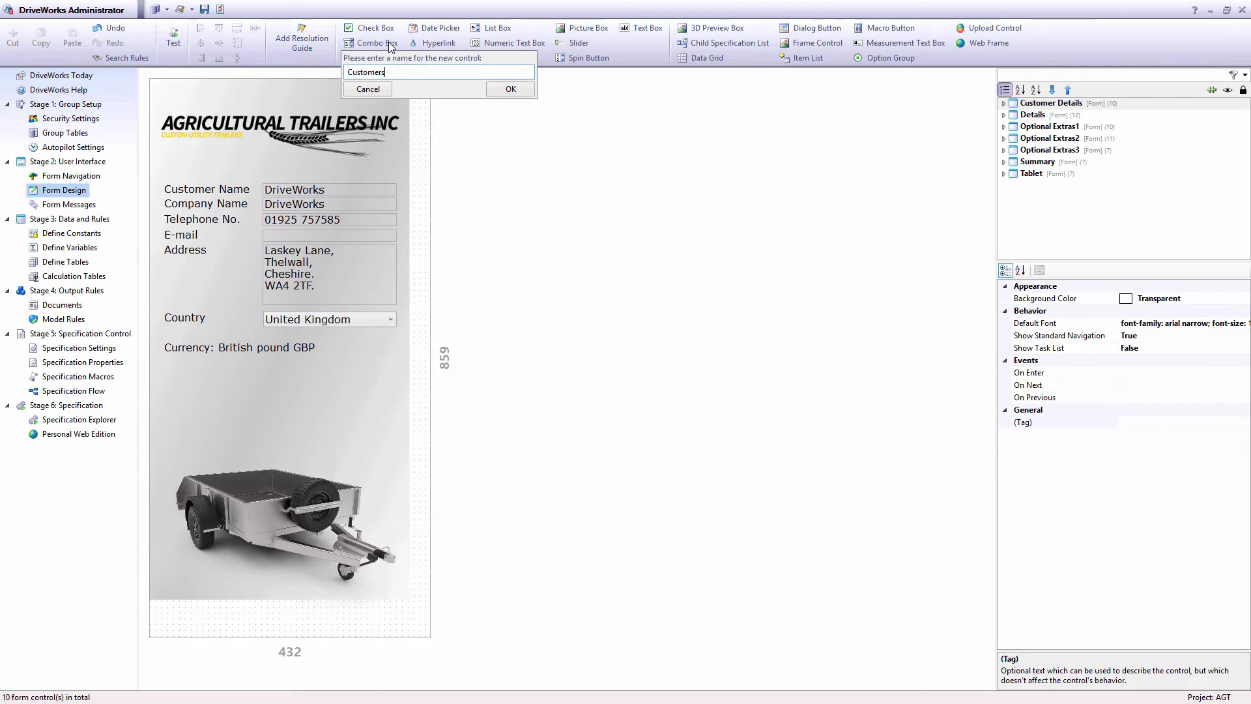
key("Return")
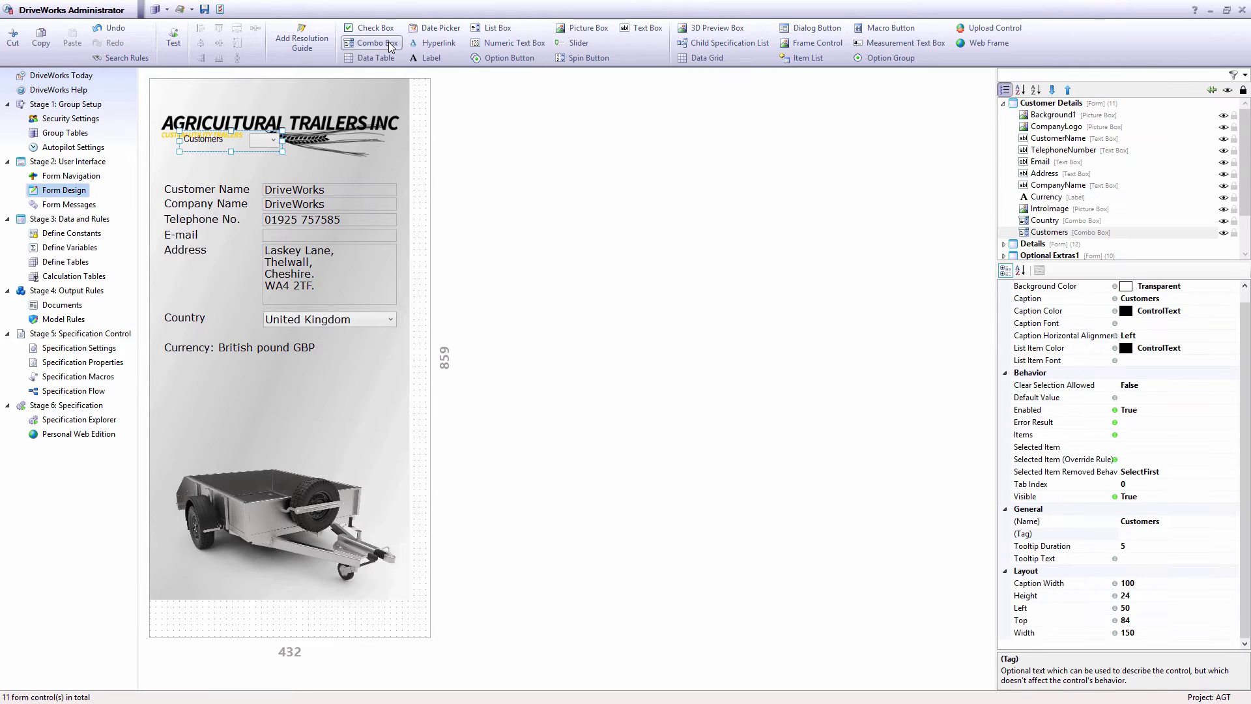
Step: Place the Customers combo box below Currency at about Left 20, Top 440, Width 360, with caption width 150 and caption font =DWVariableFont12pt
left_click_drag(235, 139, 395, 377)
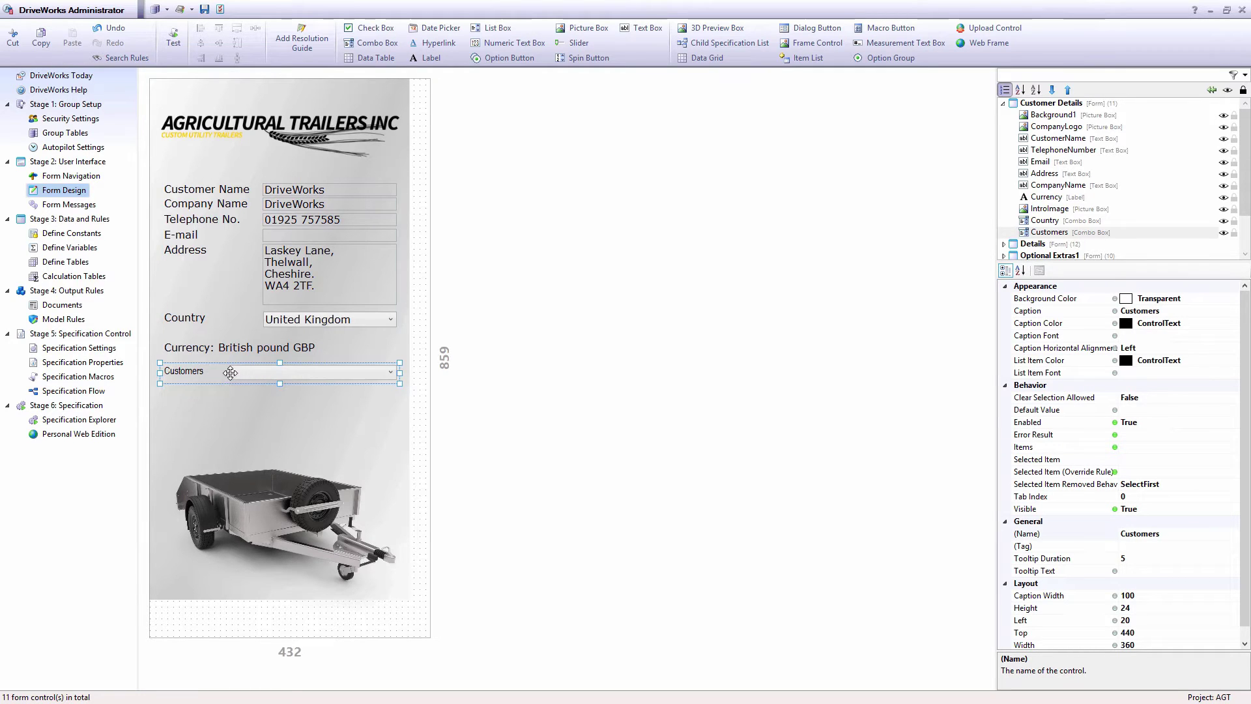
left_click_drag(229, 372, 260, 372)
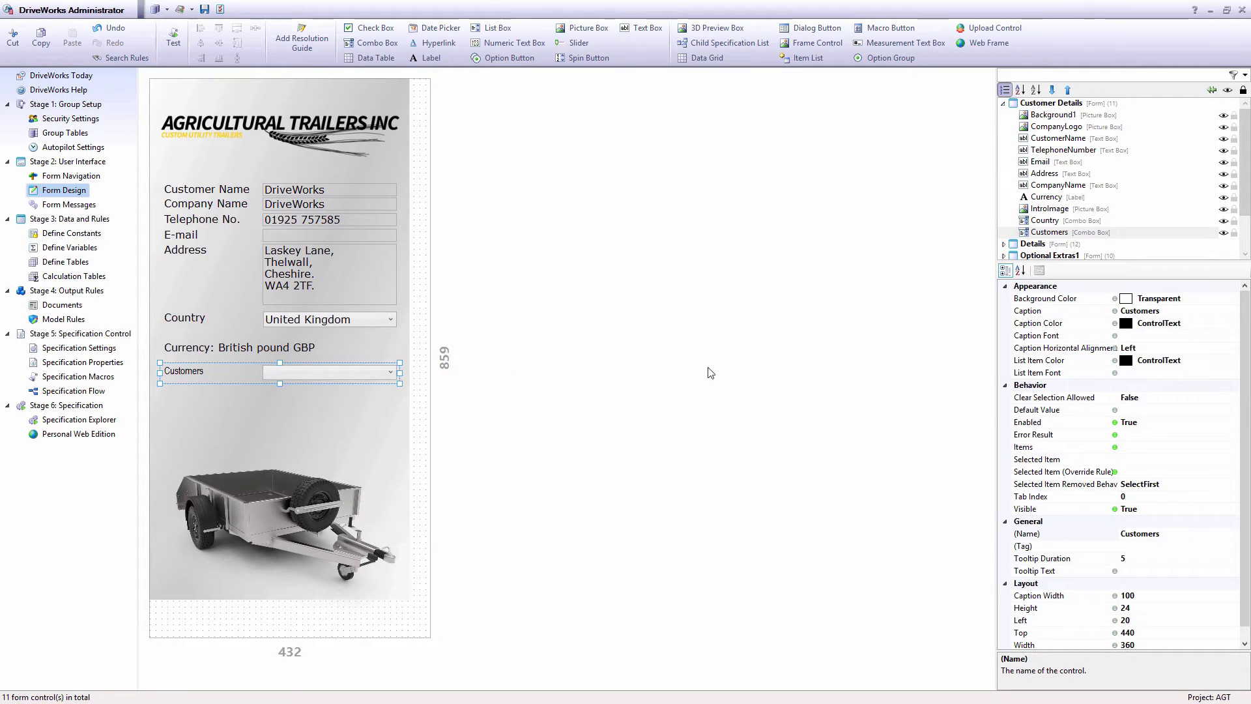
left_click(1129, 336)
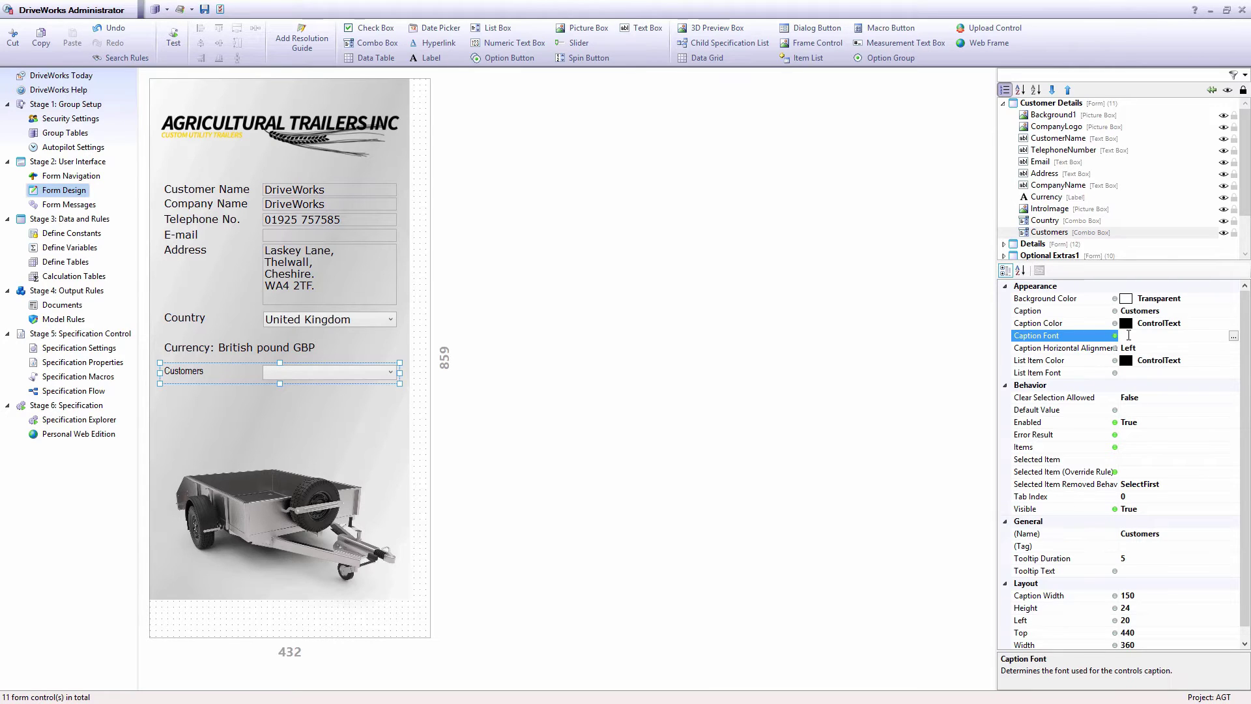
type("=DWVariableFont12pt")
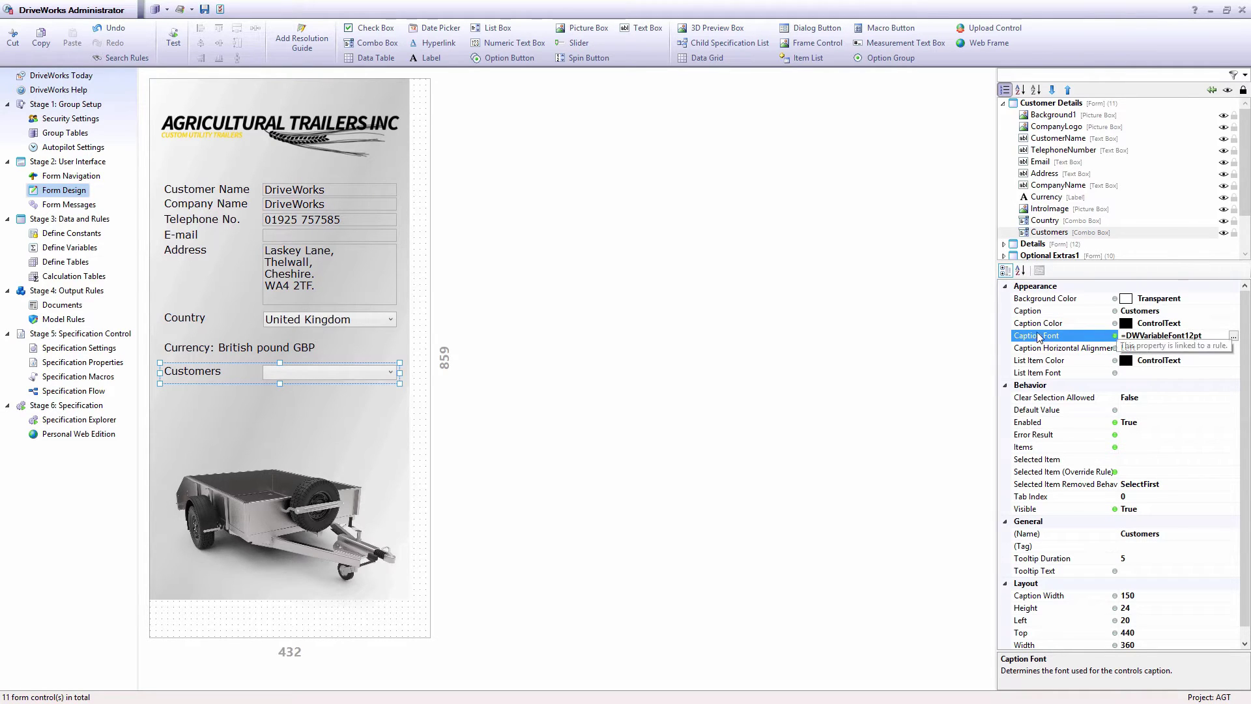
left_click(915, 332)
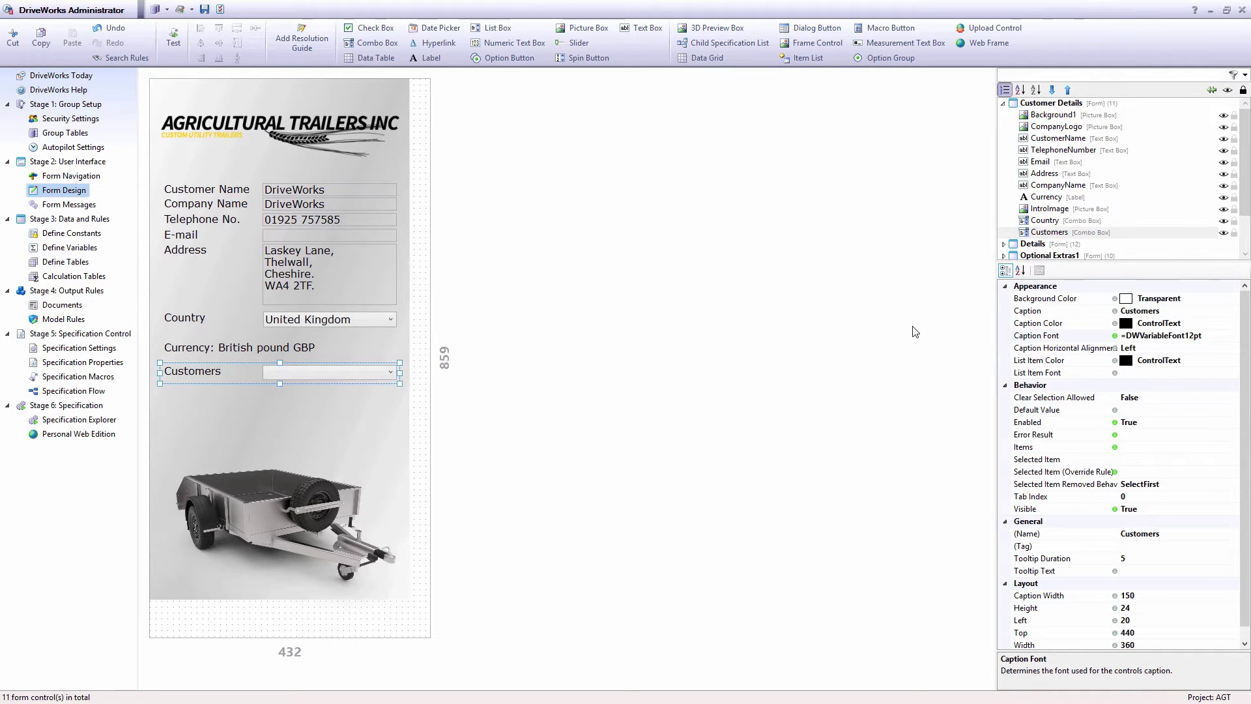
Step: Open the rule builder for the Customers combo box's Items property and view the available controls, variables and constants
left_click(1092, 450)
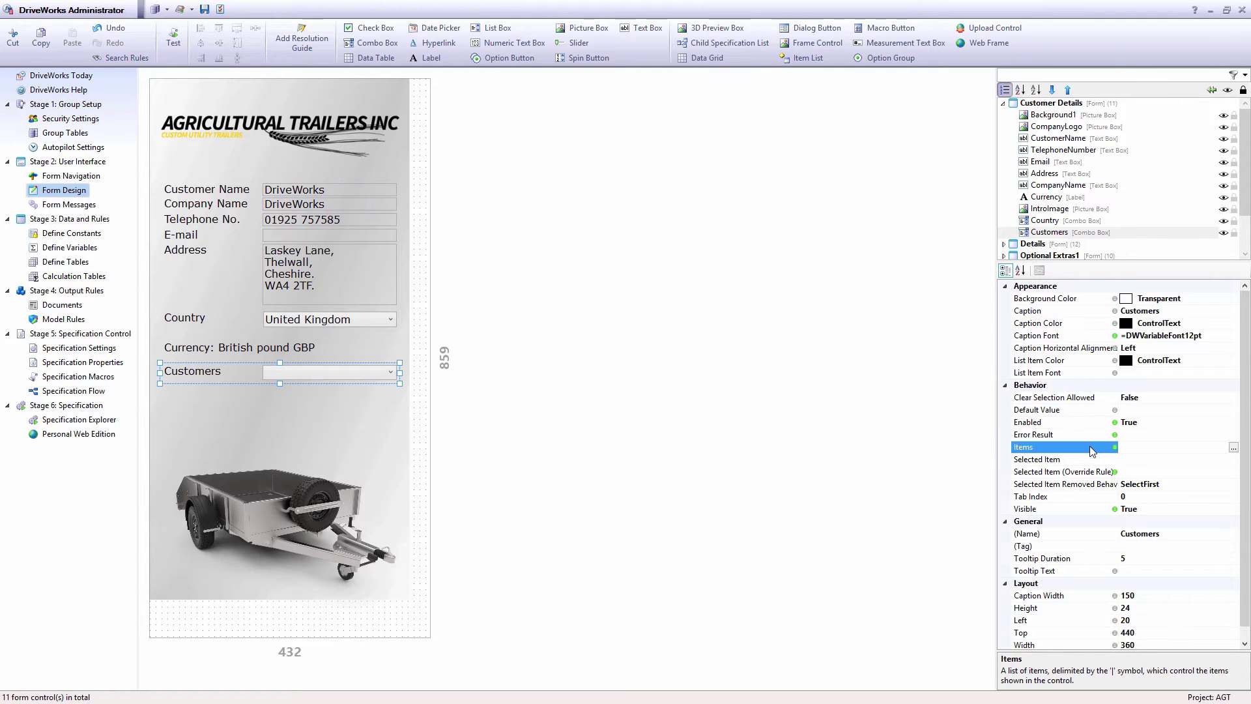
left_click(1235, 449)
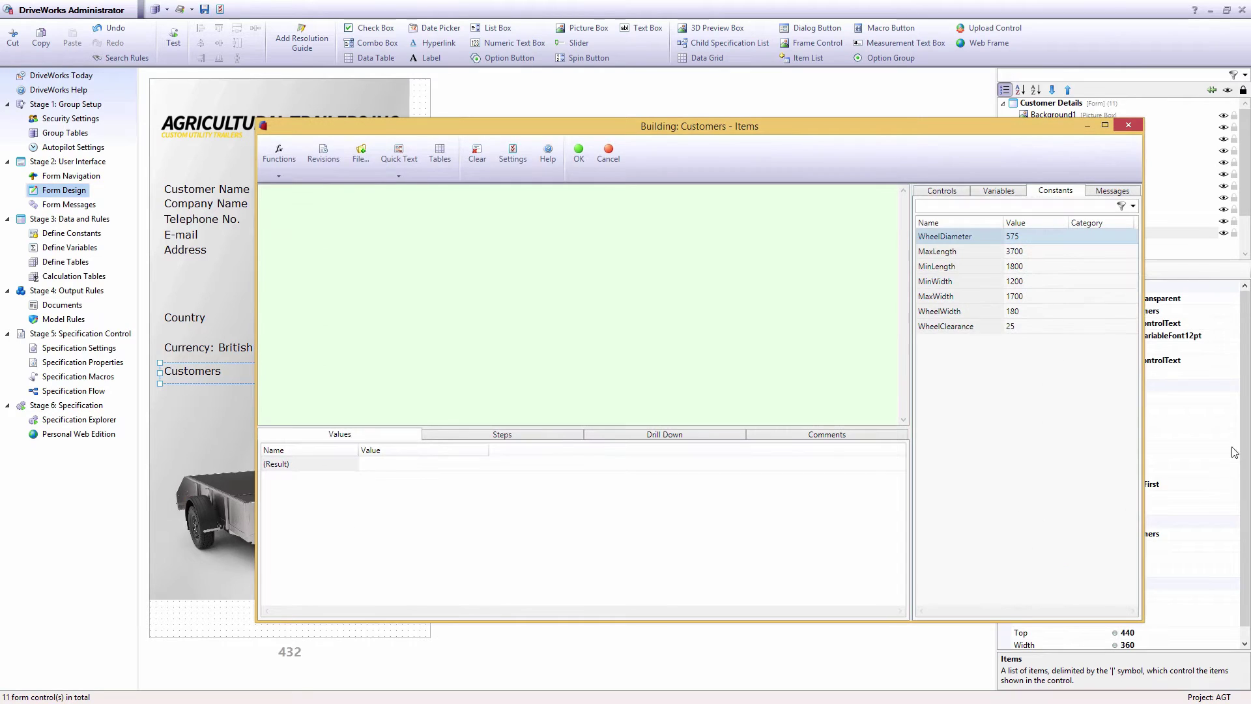
left_click(959, 196)
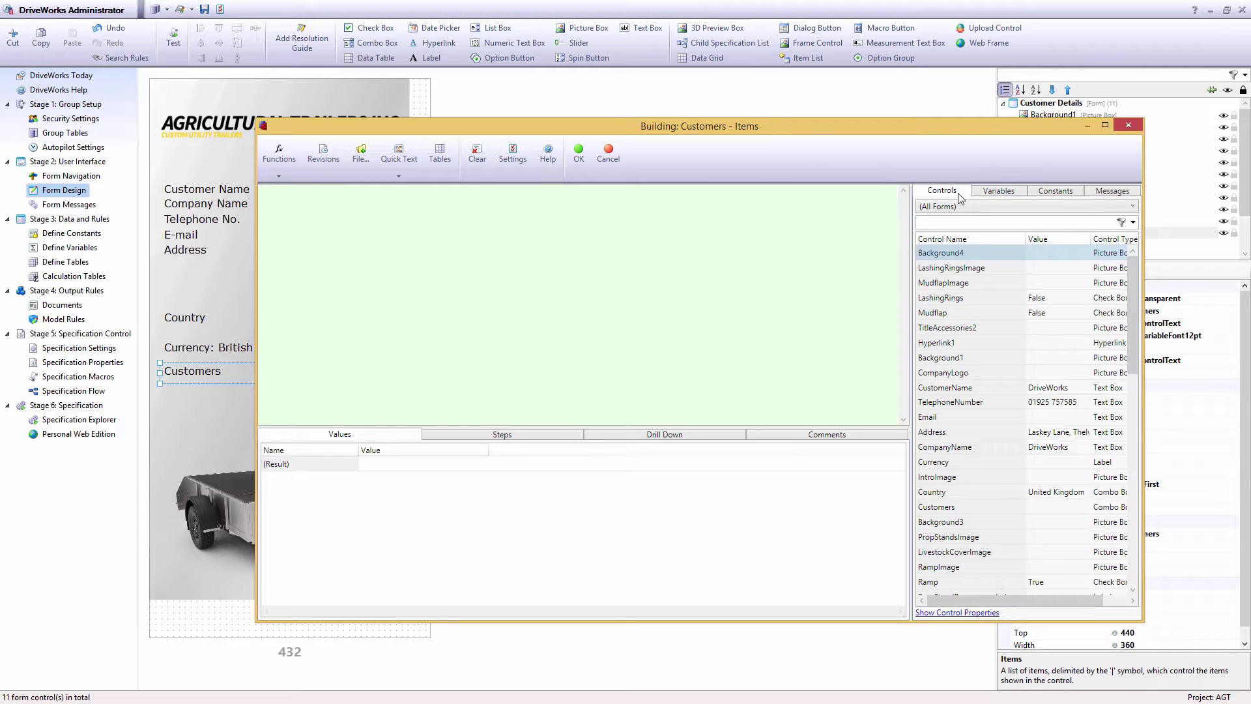
left_click(991, 192)
left_click(1052, 197)
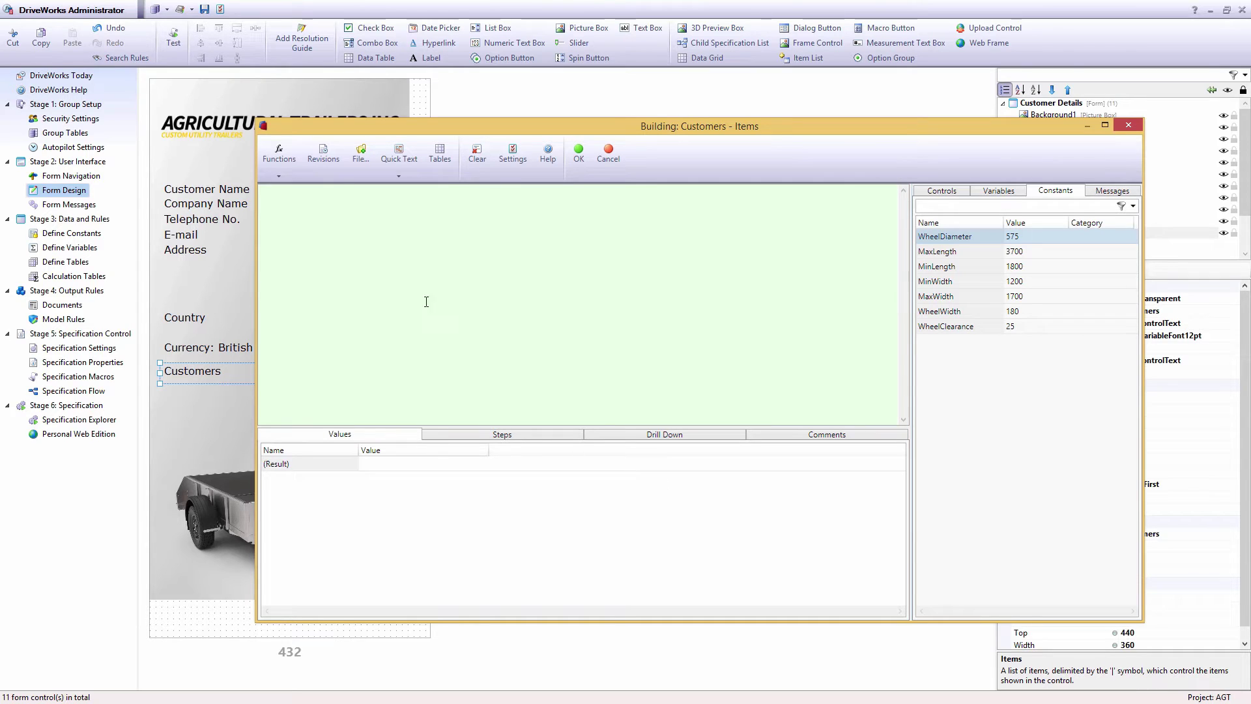
Step: Browse the list functions in the rule builder and start a ListAllDistinct function for the Items rule
left_click(279, 176)
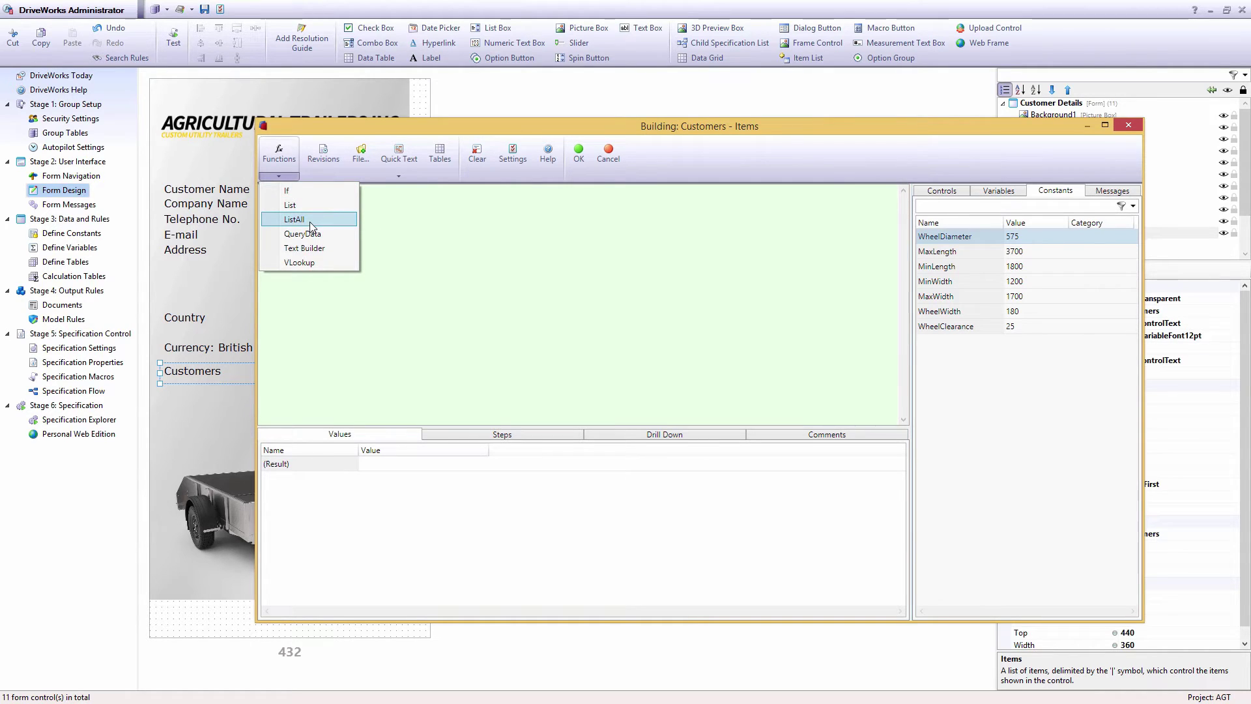
left_click(287, 157)
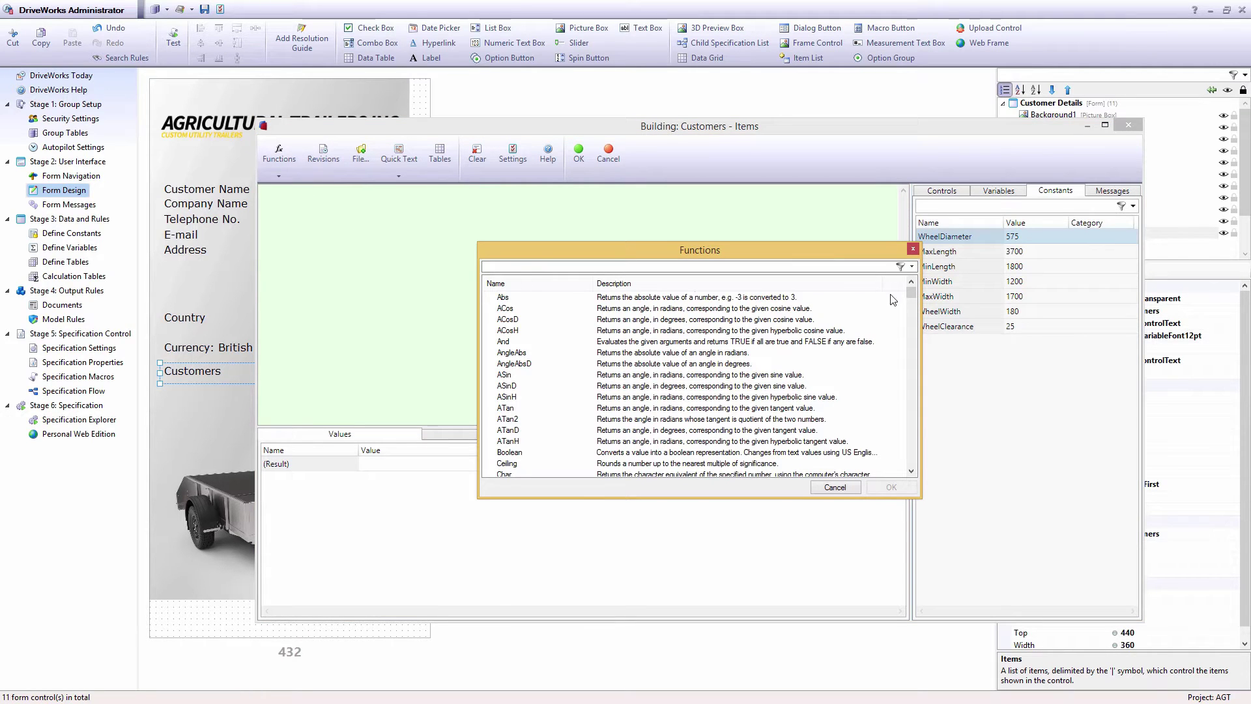
left_click_drag(911, 295, 898, 355)
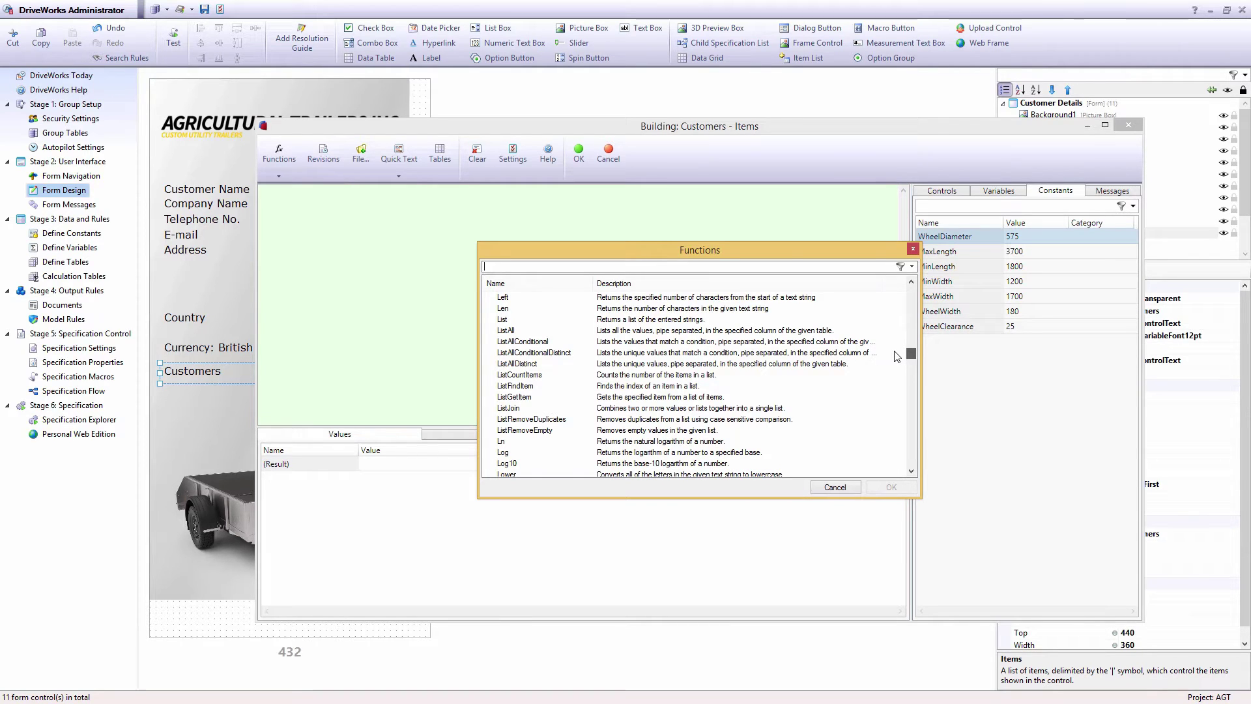
left_click(808, 333)
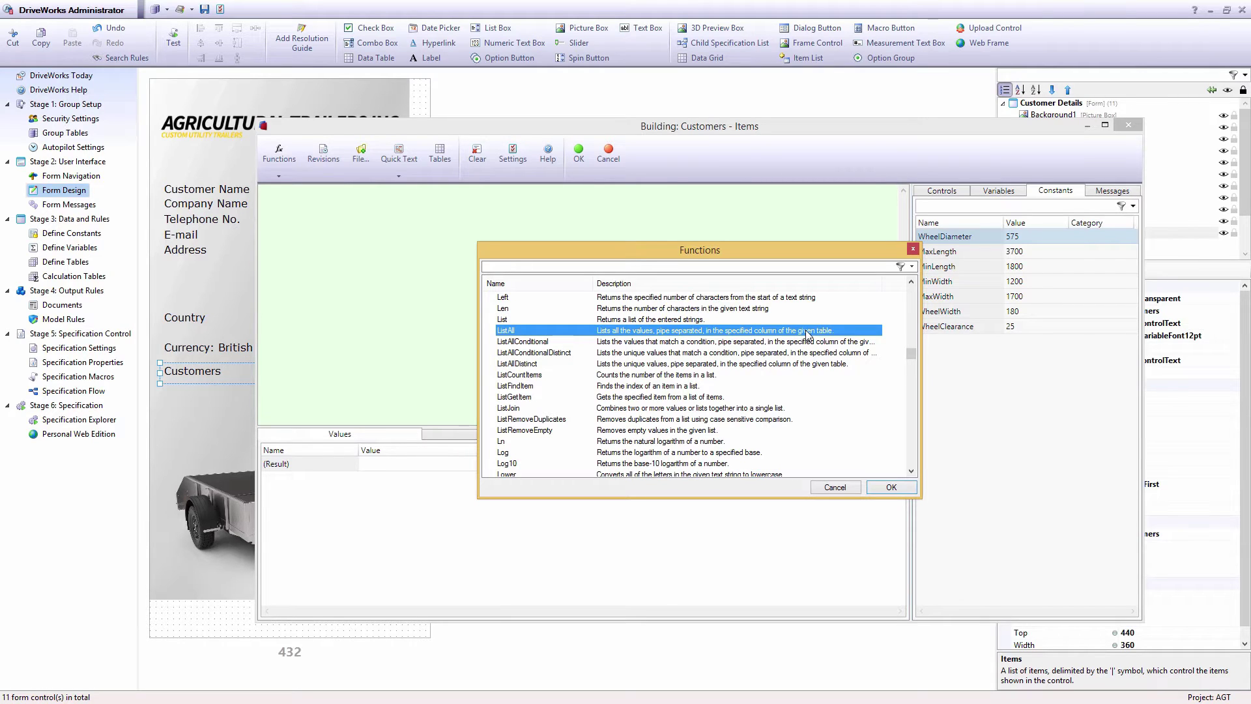
left_click(801, 342)
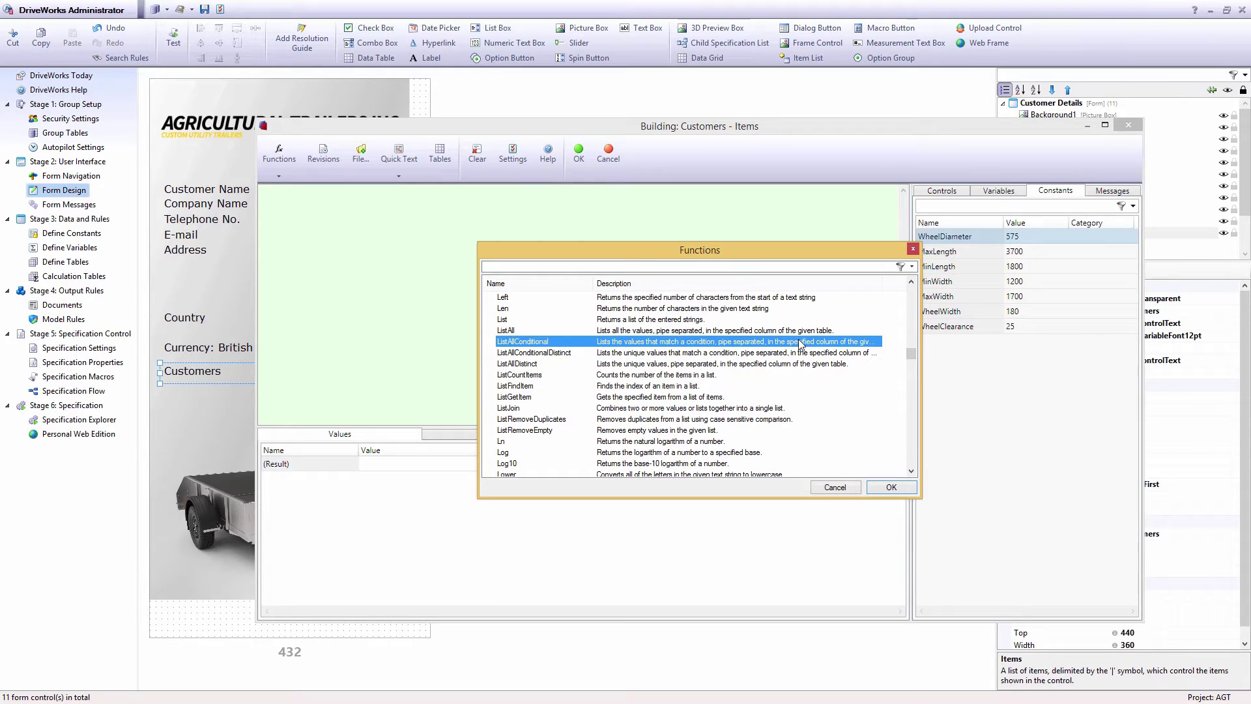
left_click(795, 353)
left_click(785, 364)
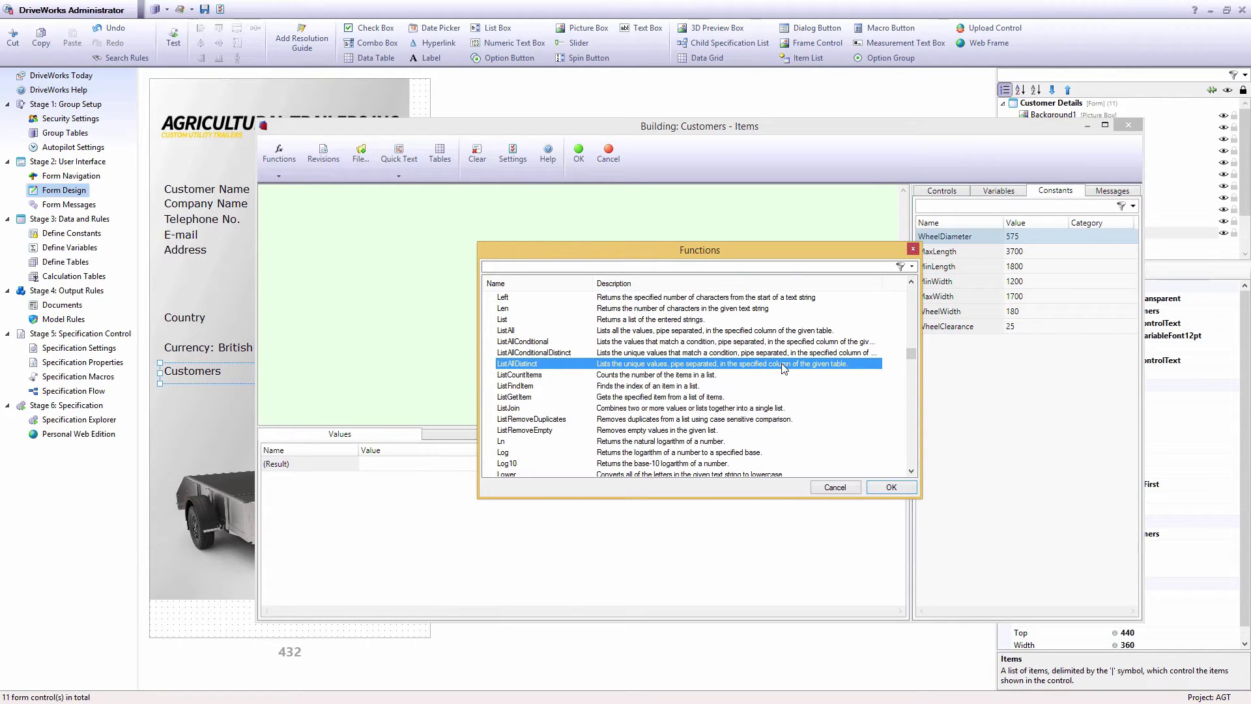
double_click(785, 364)
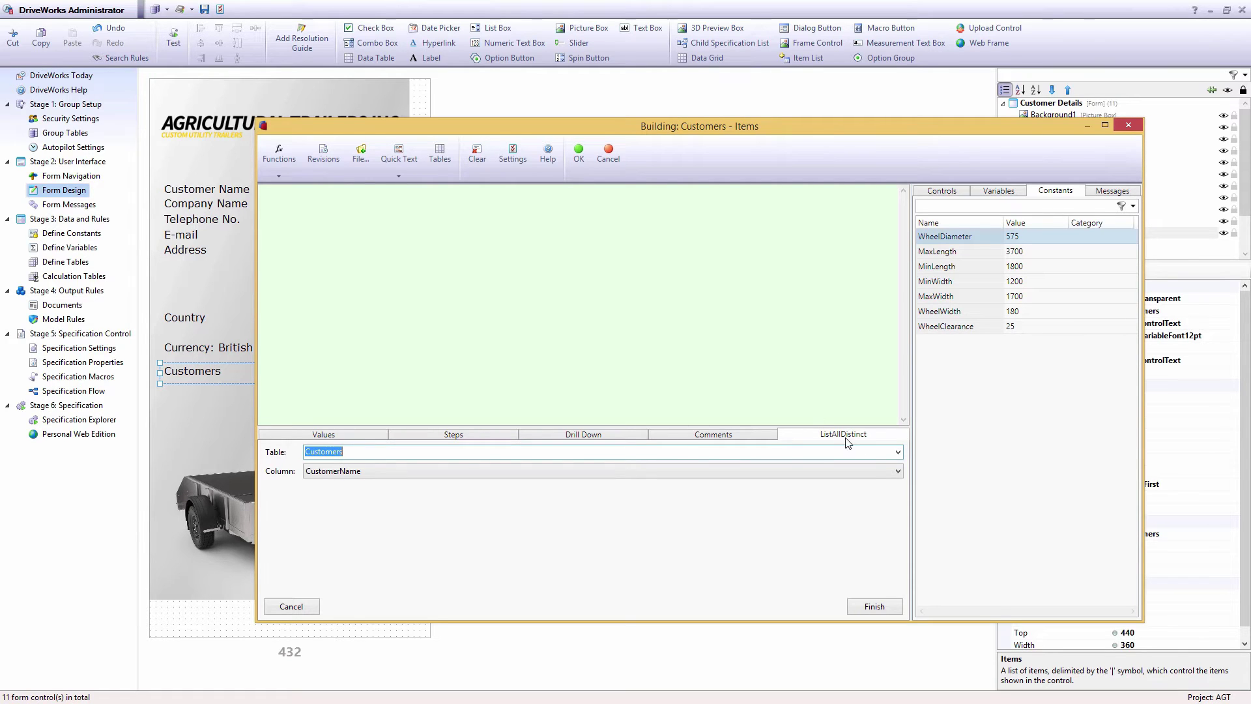
Step: Build the ListAllDistinct rule from the Customers table's CustomerName column, view its result values and accept the rule
left_click(898, 453)
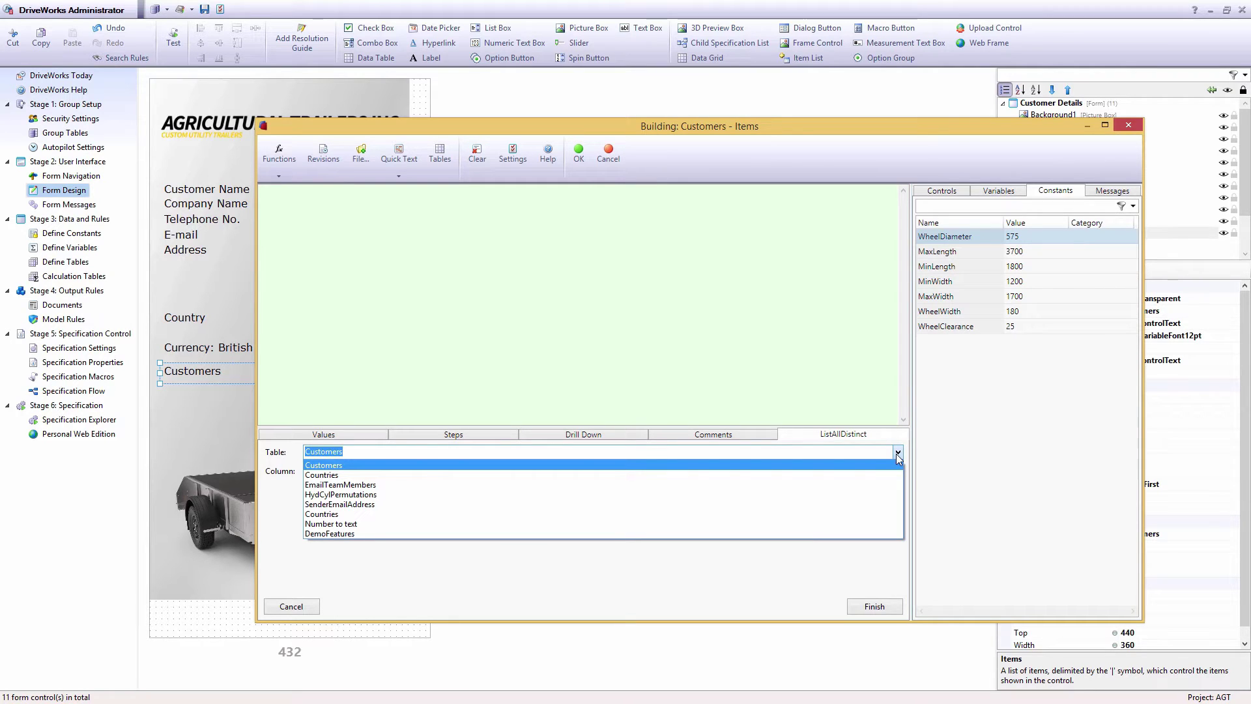
left_click(898, 457)
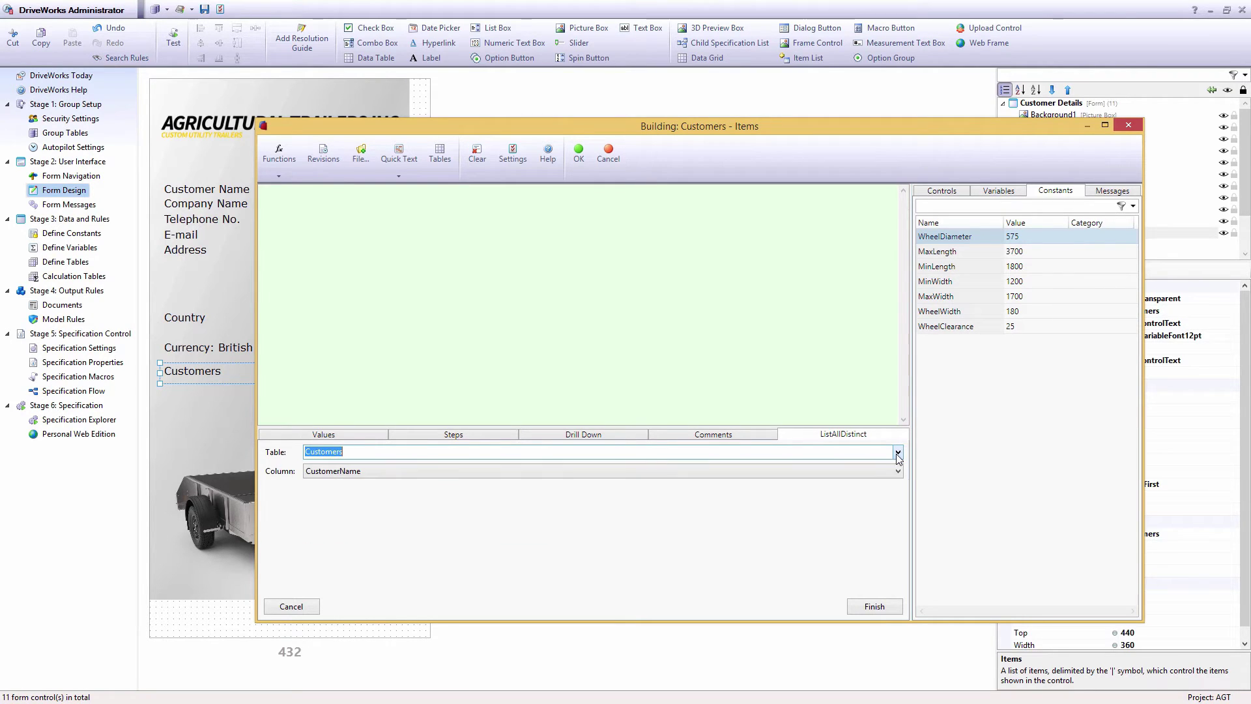
left_click(897, 471)
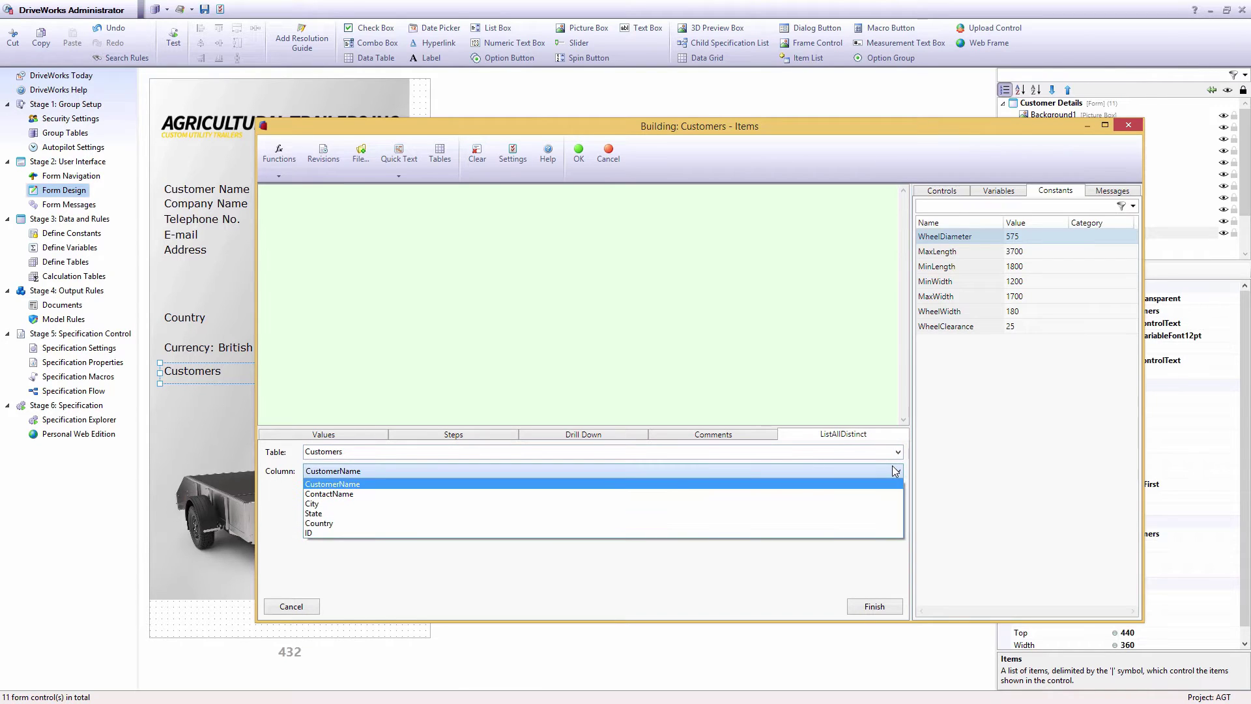
left_click(895, 472)
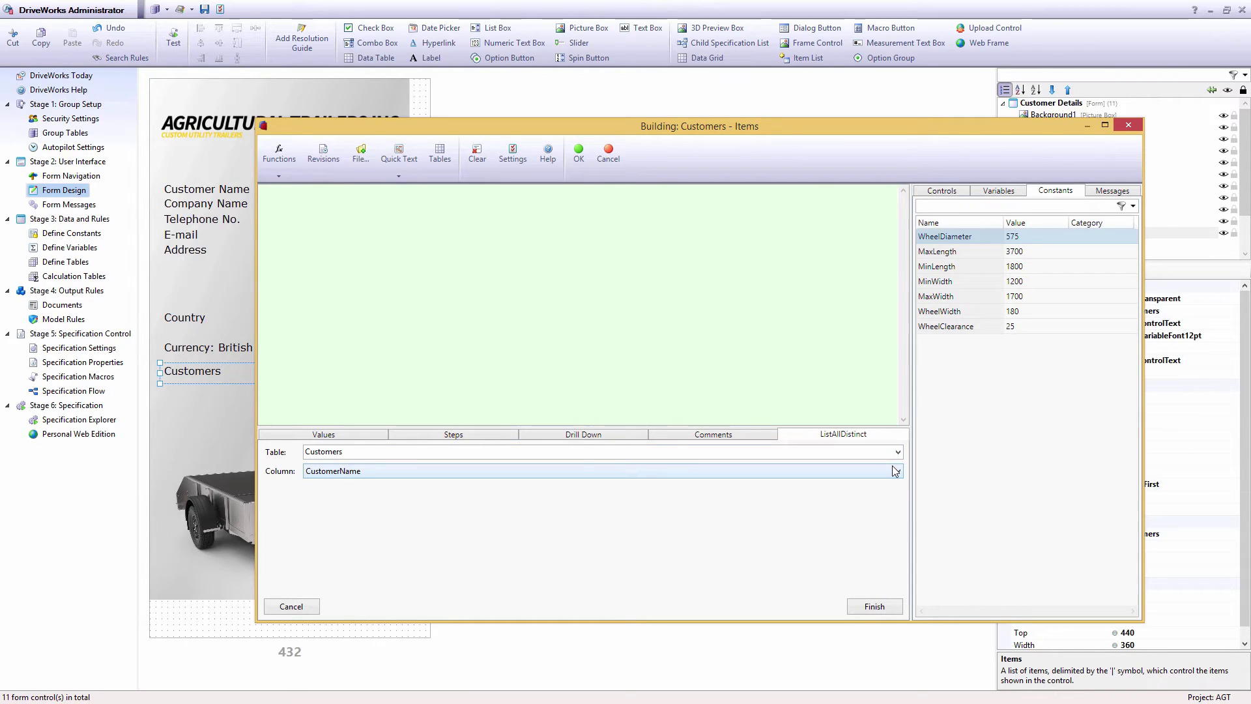
left_click(877, 605)
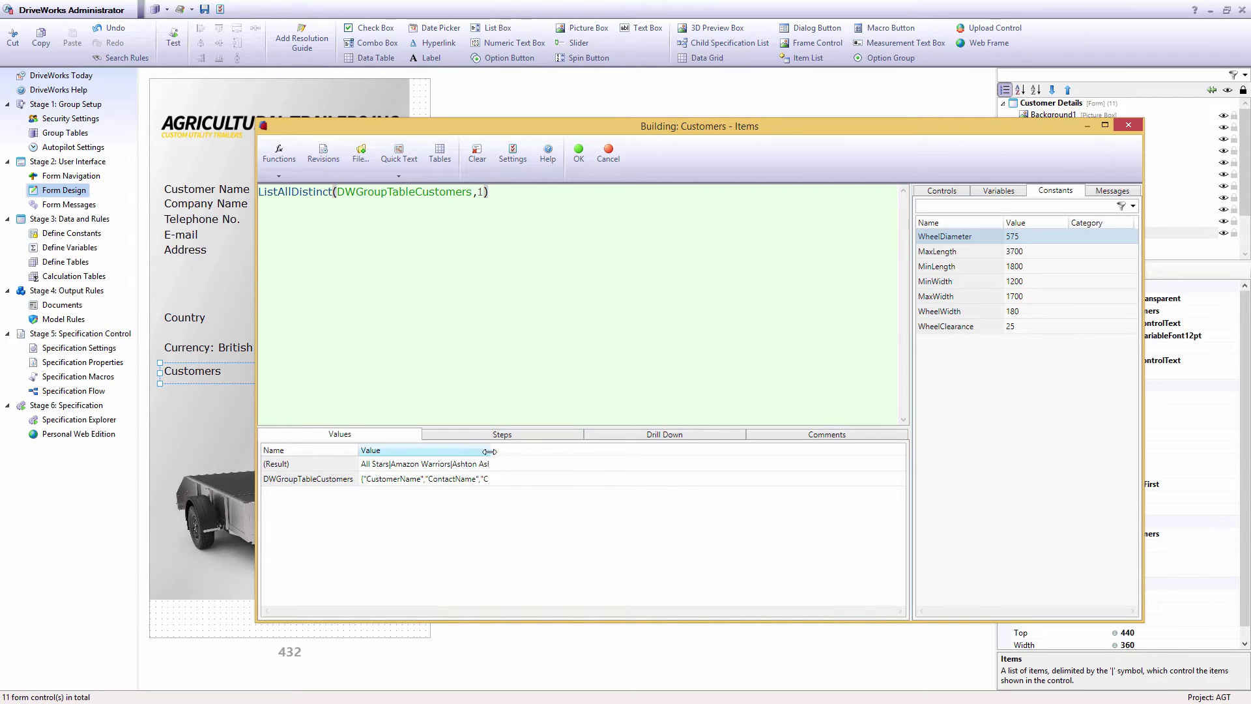
left_click_drag(490, 451, 820, 462)
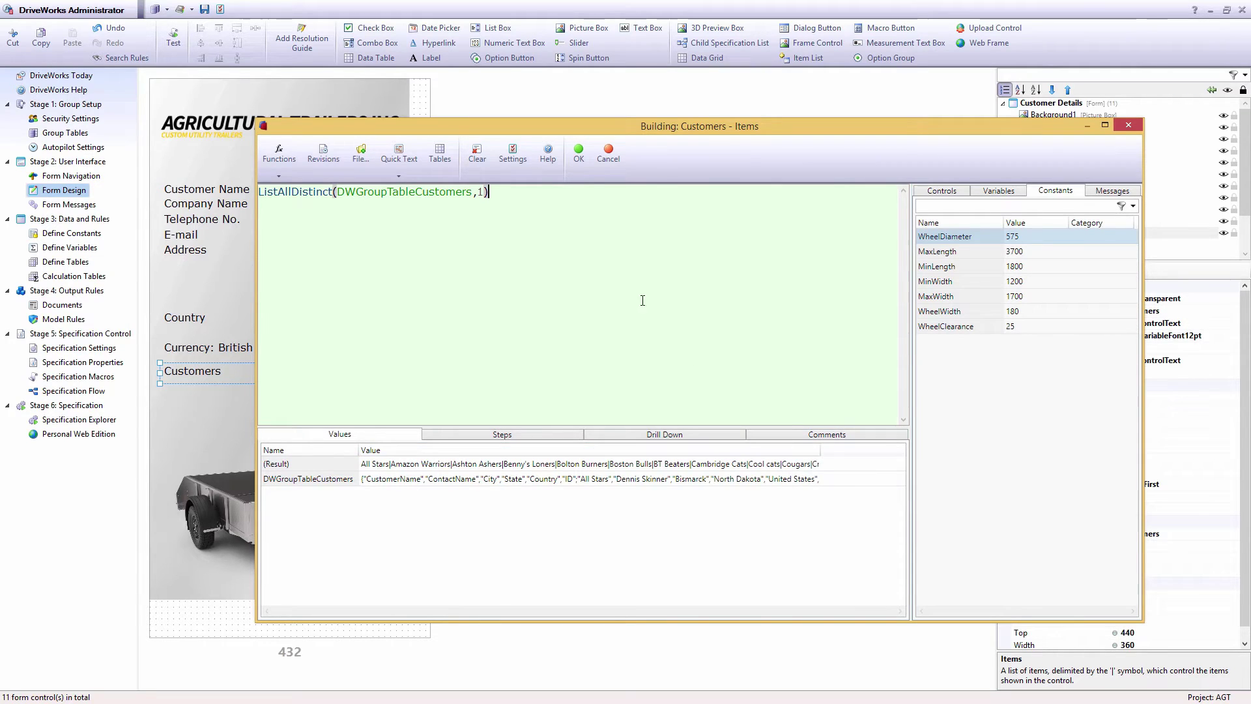
left_click(578, 154)
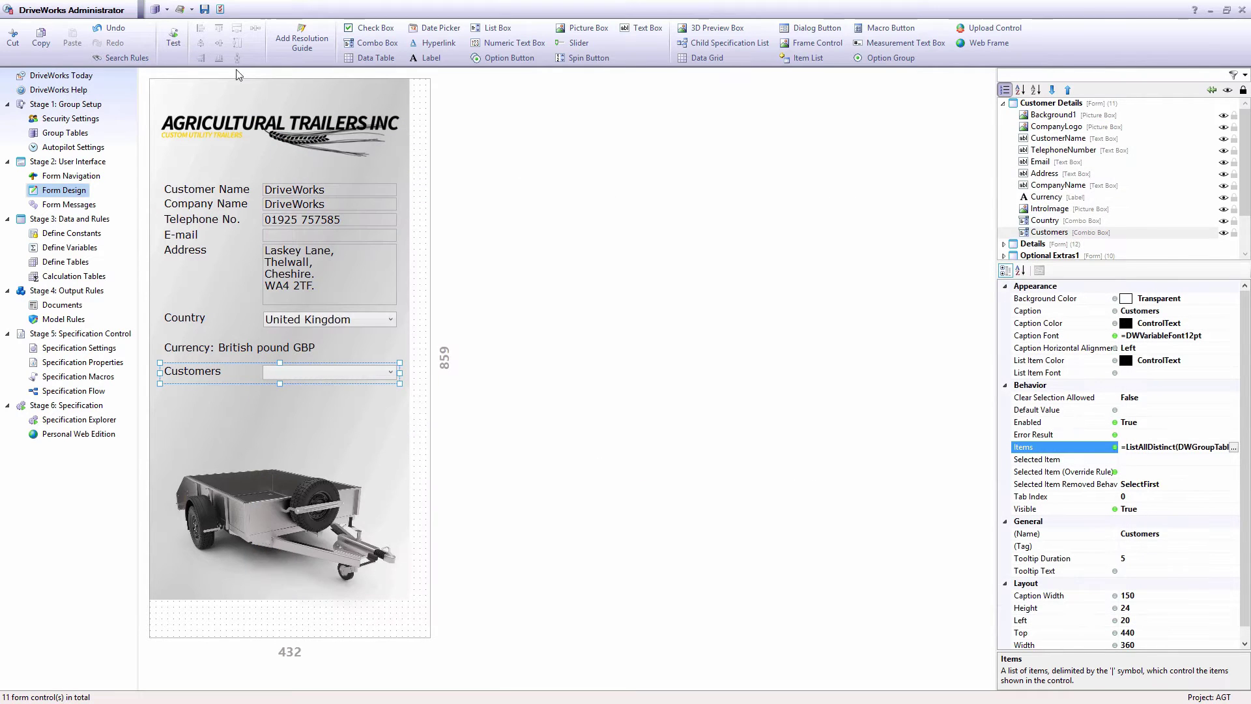
Step: Test the Customer Details form by browsing the Customers drop-down list without choosing an entry, and end the test
left_click(177, 46)
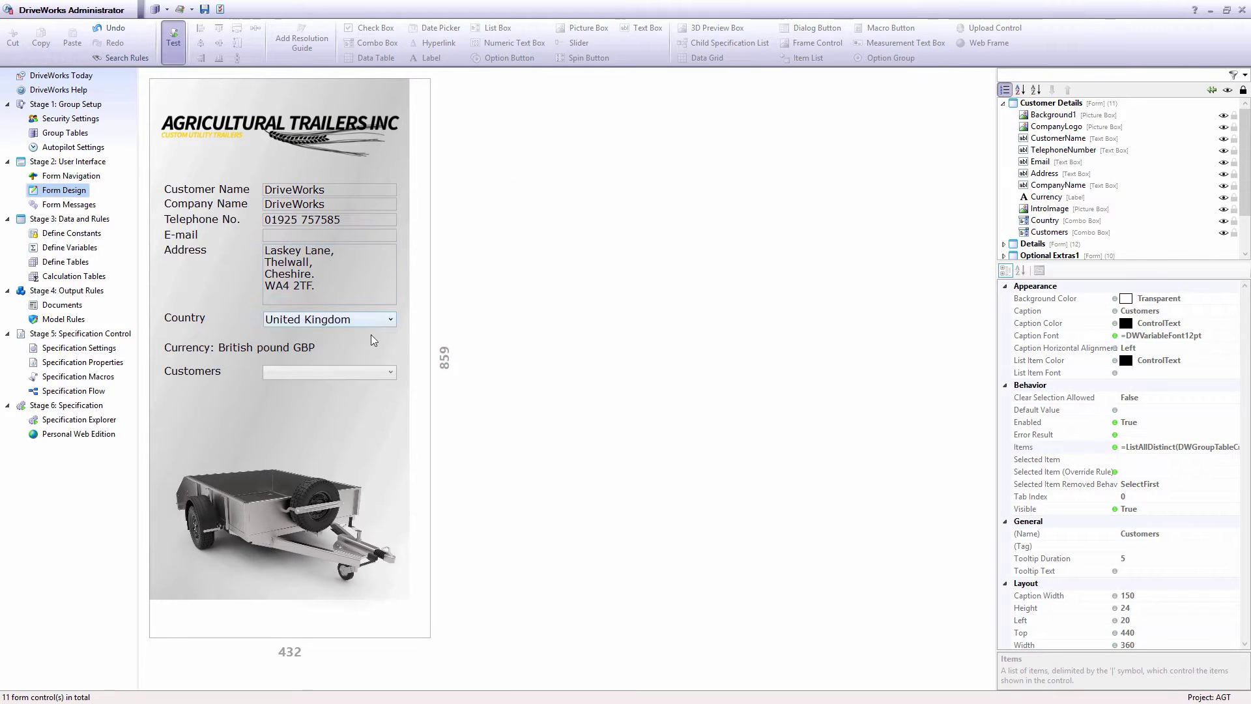
left_click(378, 372)
left_click_drag(388, 409, 398, 558)
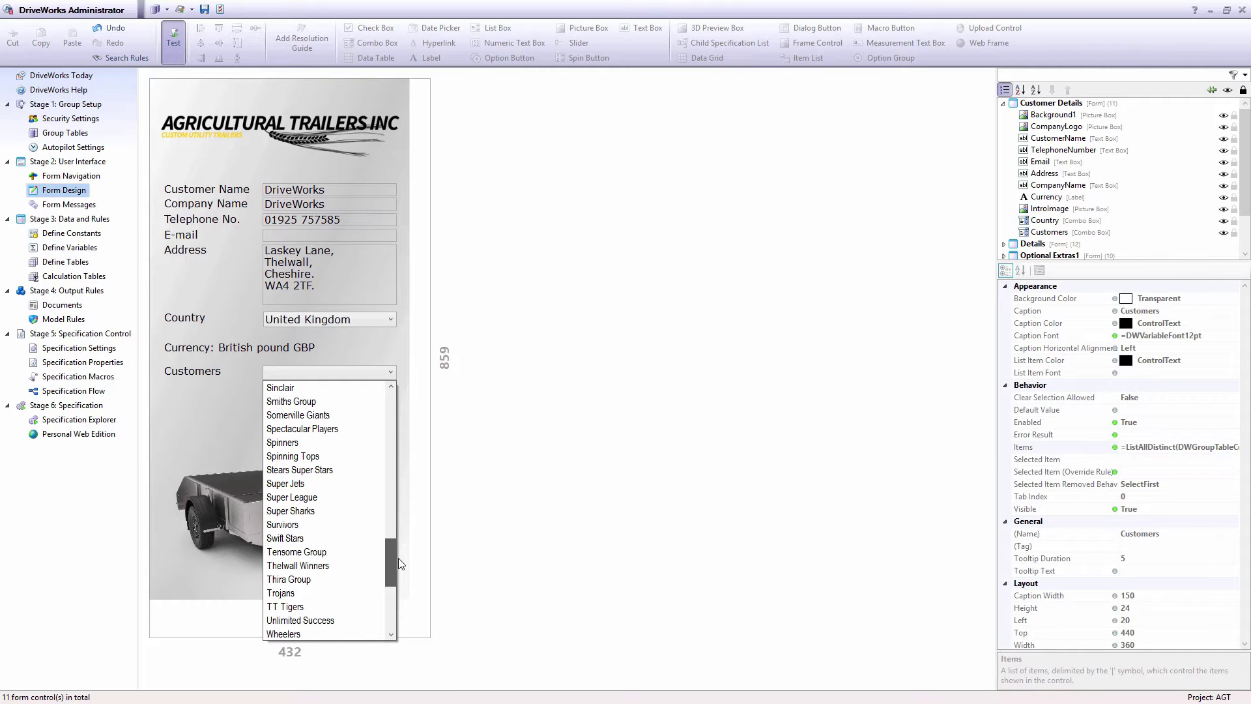
left_click(427, 541)
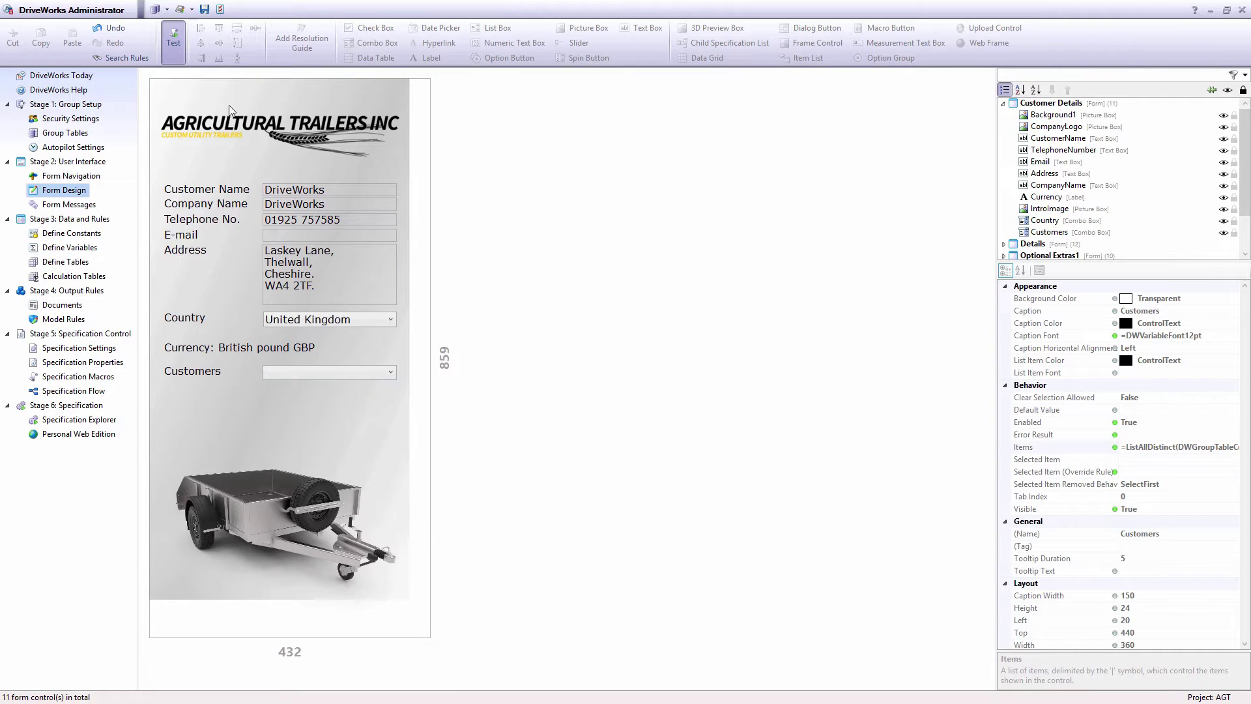
left_click(183, 63)
Step: Duplicate the Customers combo box and place the copy directly below the original, at about Top 474
left_click(228, 375)
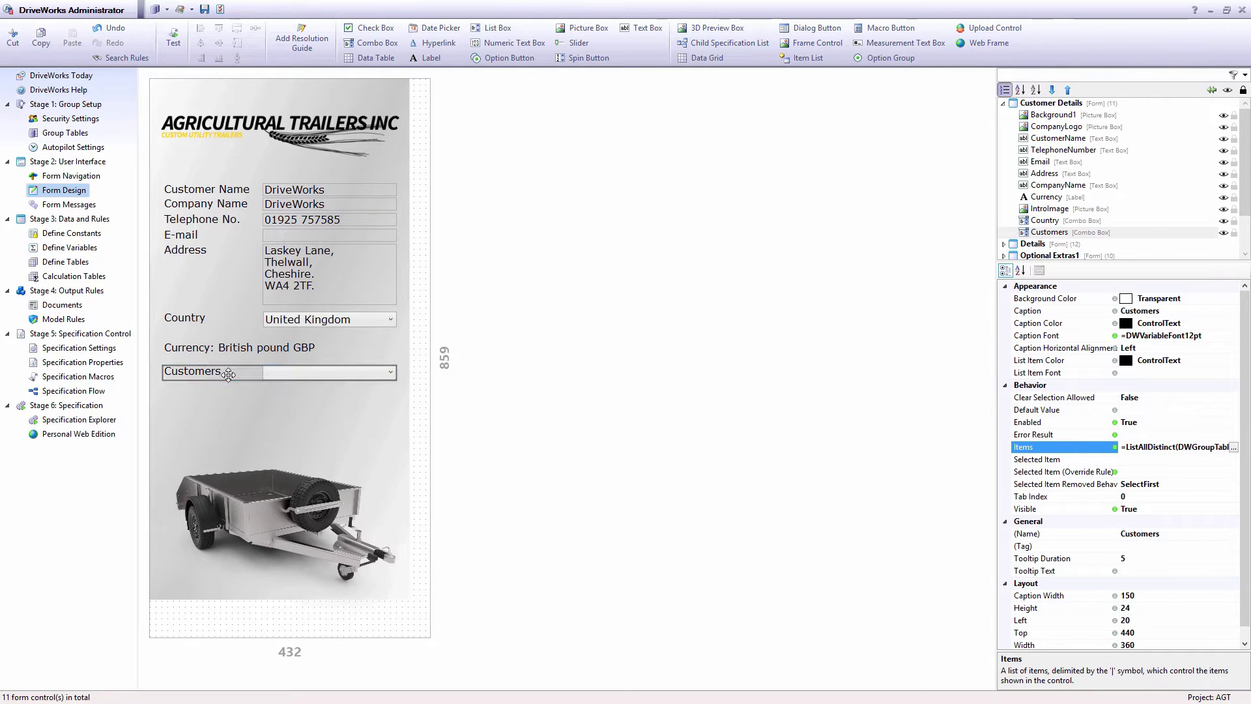
right_click(228, 374)
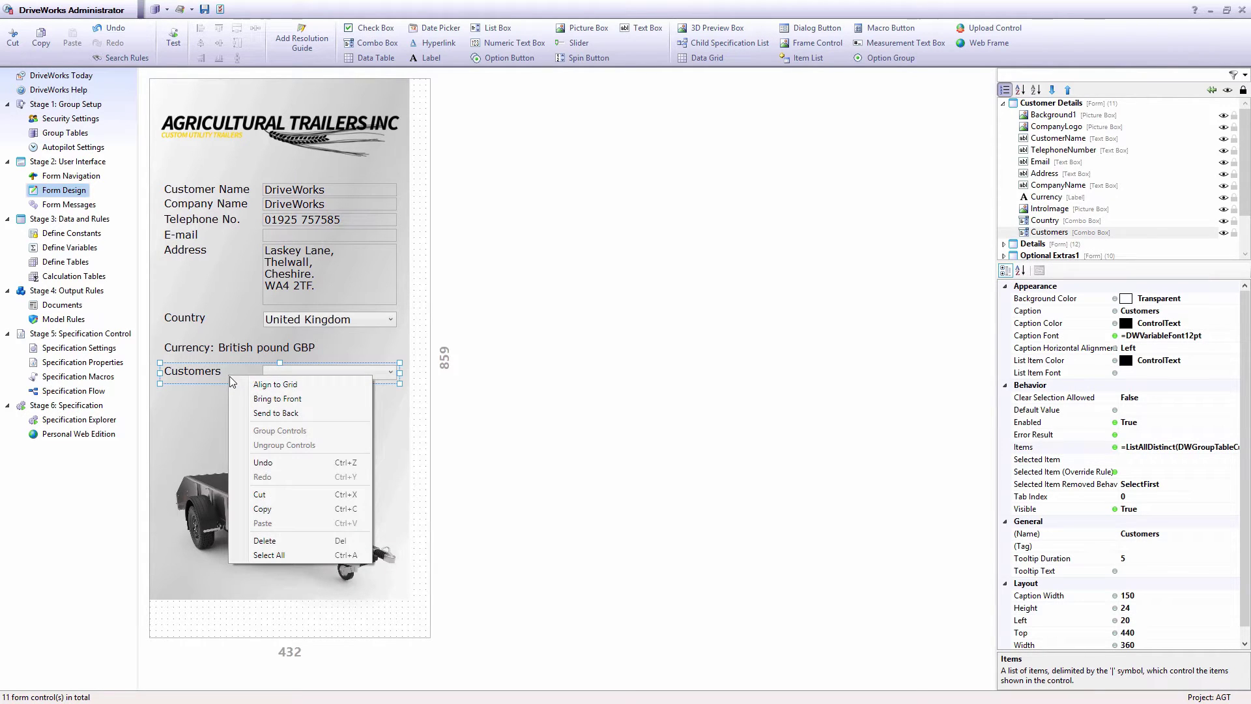
left_click(270, 506)
right_click(260, 412)
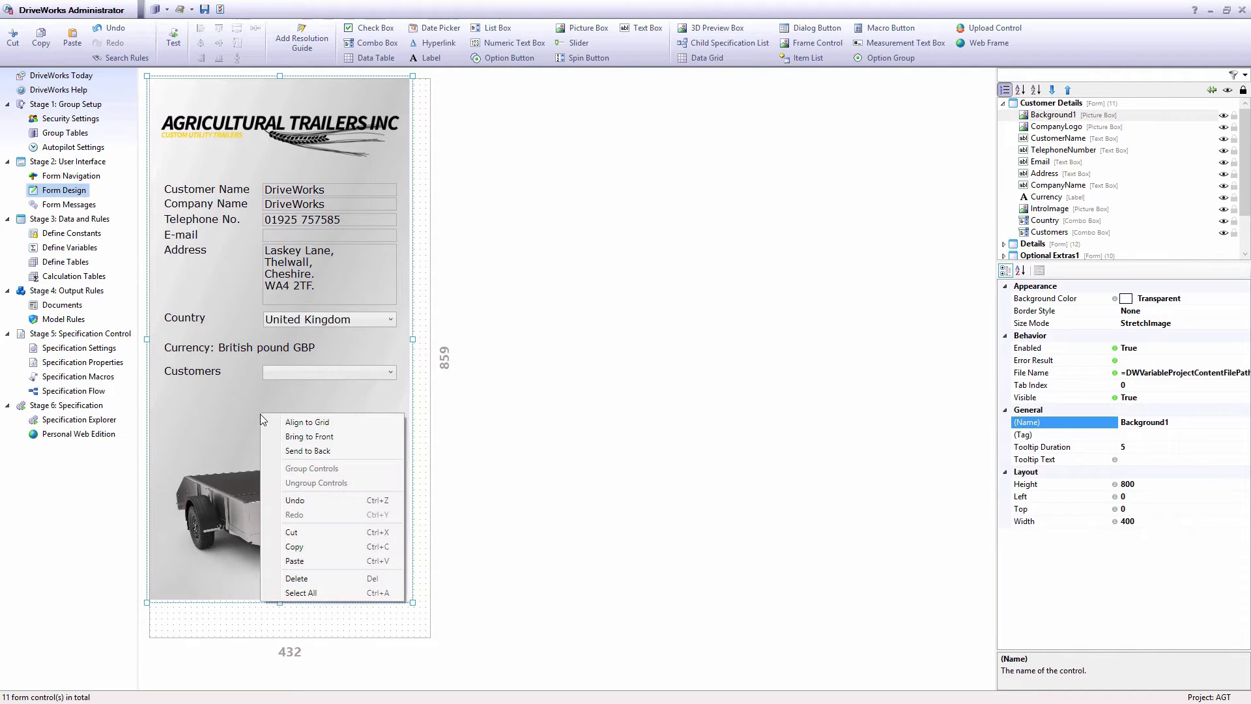
left_click(297, 561)
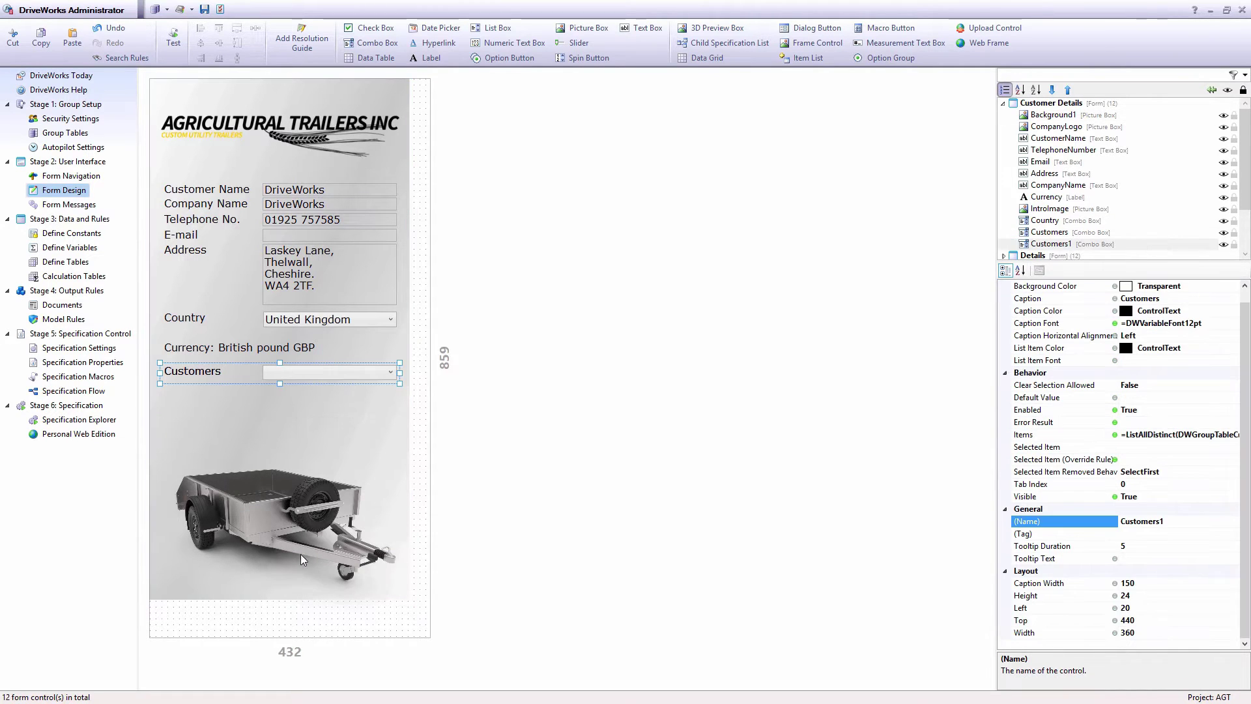
left_click_drag(241, 374, 242, 397)
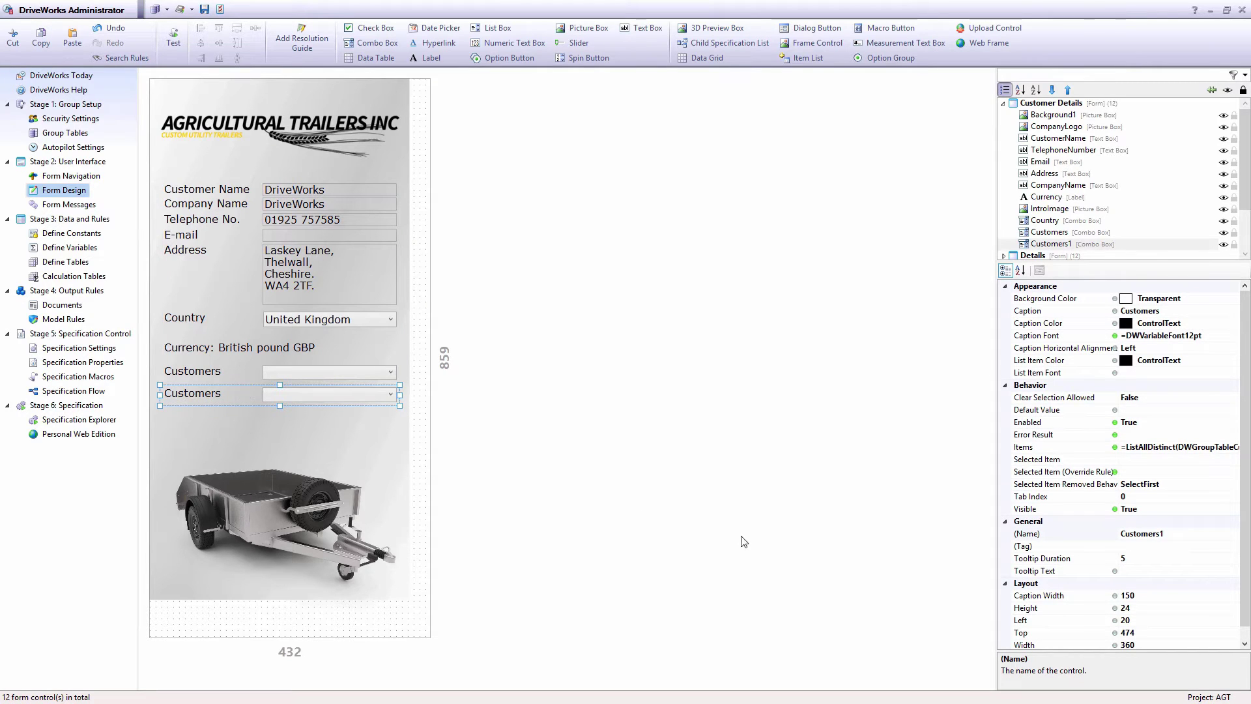
Step: Name the duplicated combo box Contacts and set its caption to Contact
left_click(1141, 536)
left_click(1141, 536)
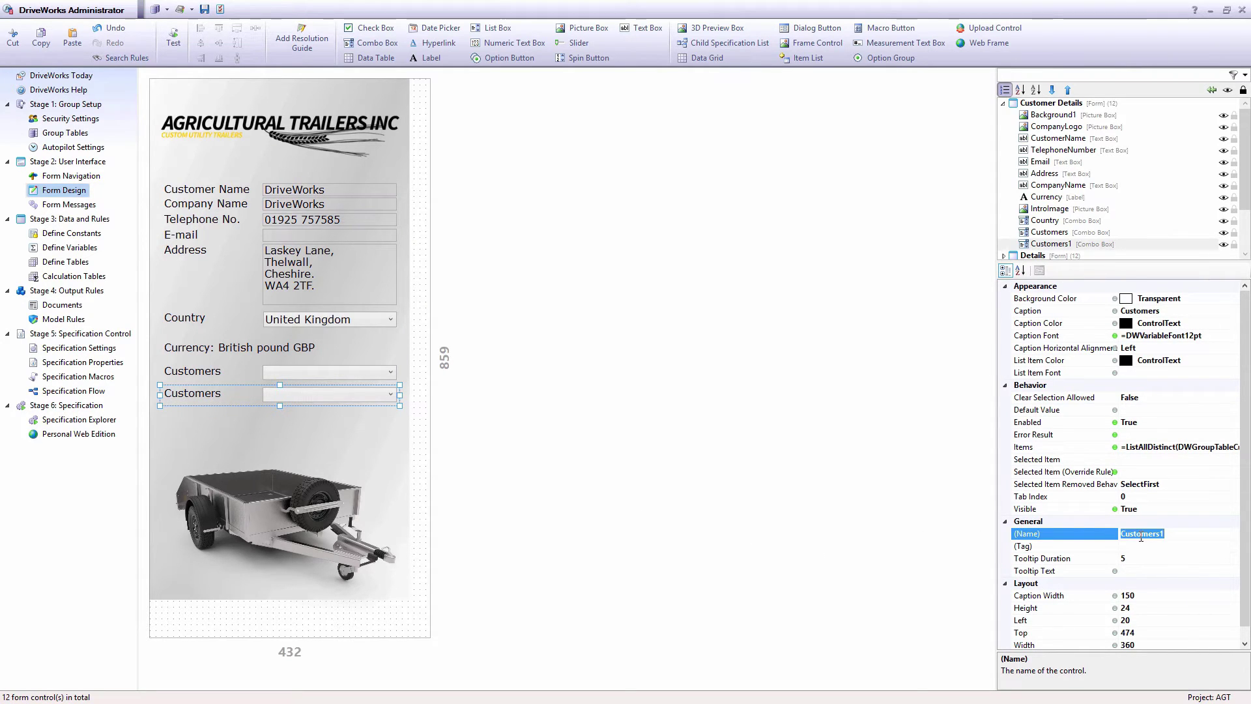
type("Contacts")
key("Return")
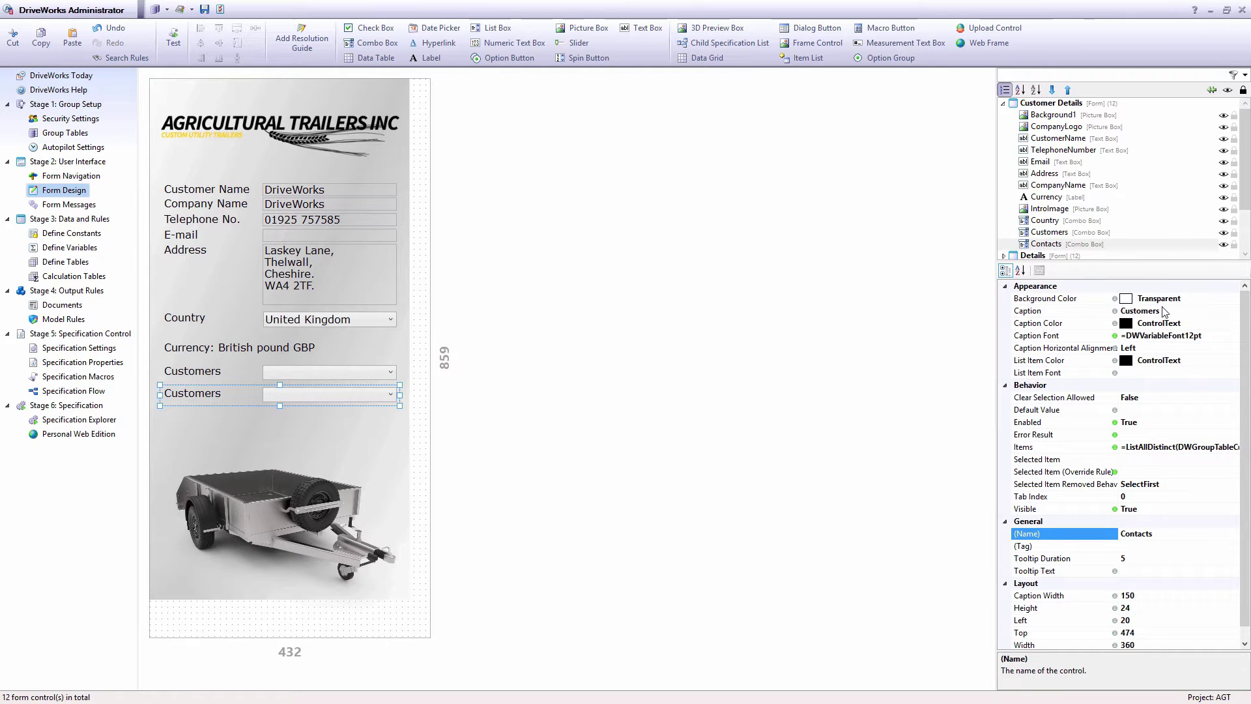
left_click(1168, 311)
left_click_drag(1168, 310, 1104, 307)
type("Contact")
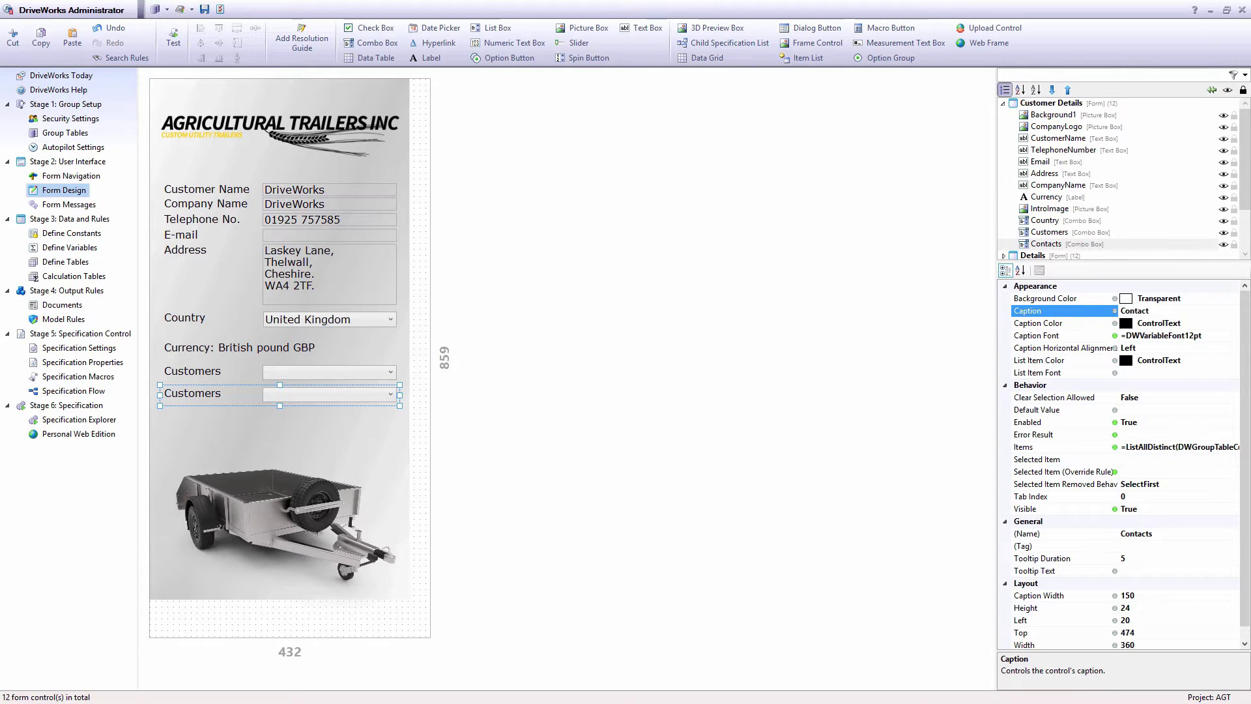
key("Return")
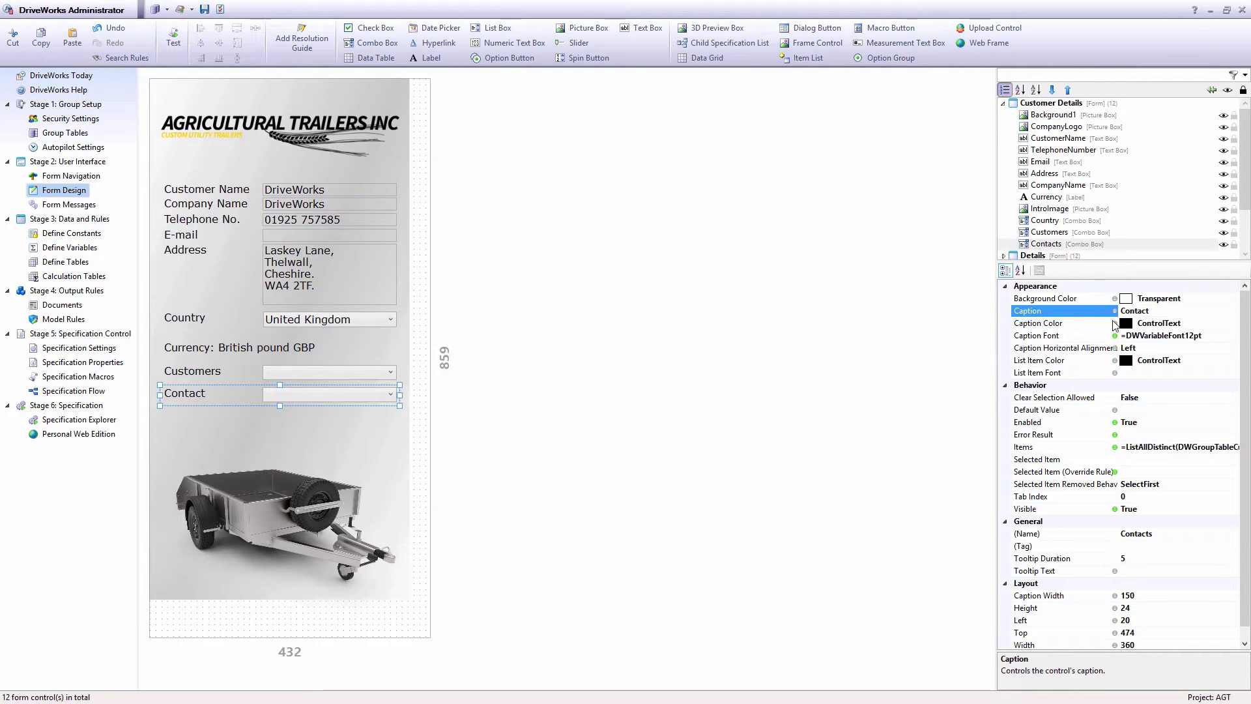
Step: Clear the Contacts combo box's existing Items rule and start a ListAllConditional function in its place
left_click(1148, 447)
left_click(1233, 447)
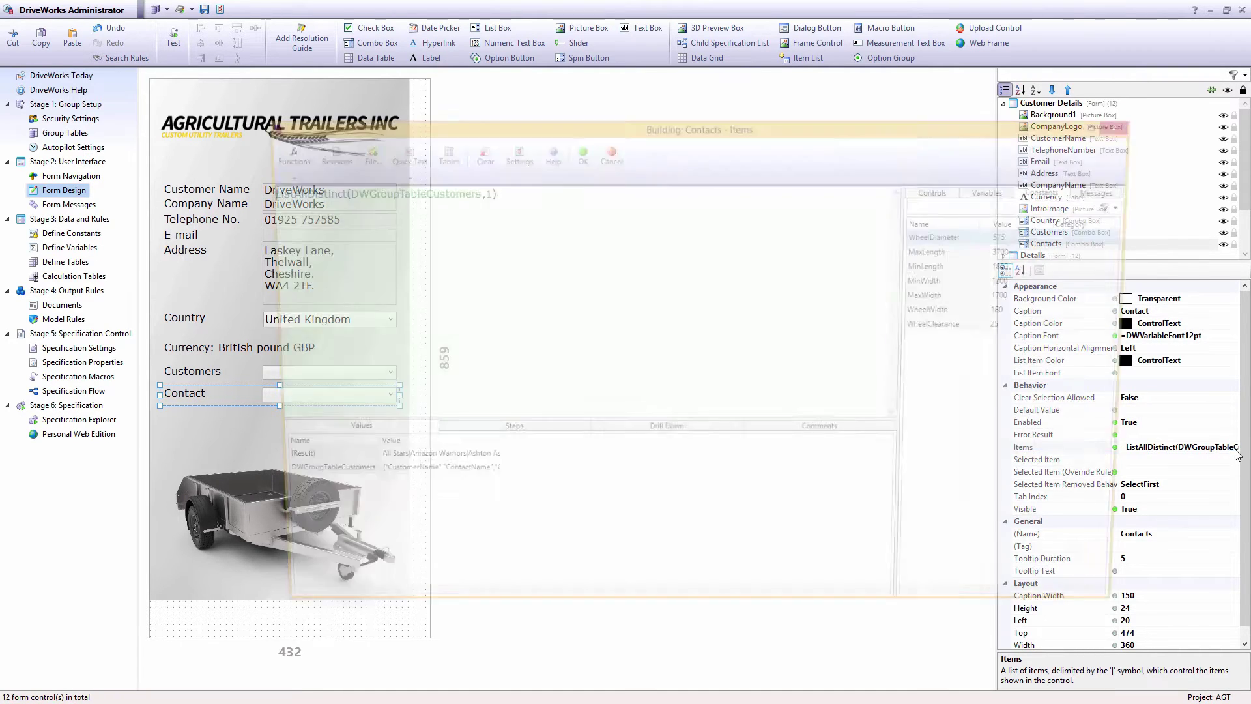
left_click(481, 160)
left_click(282, 155)
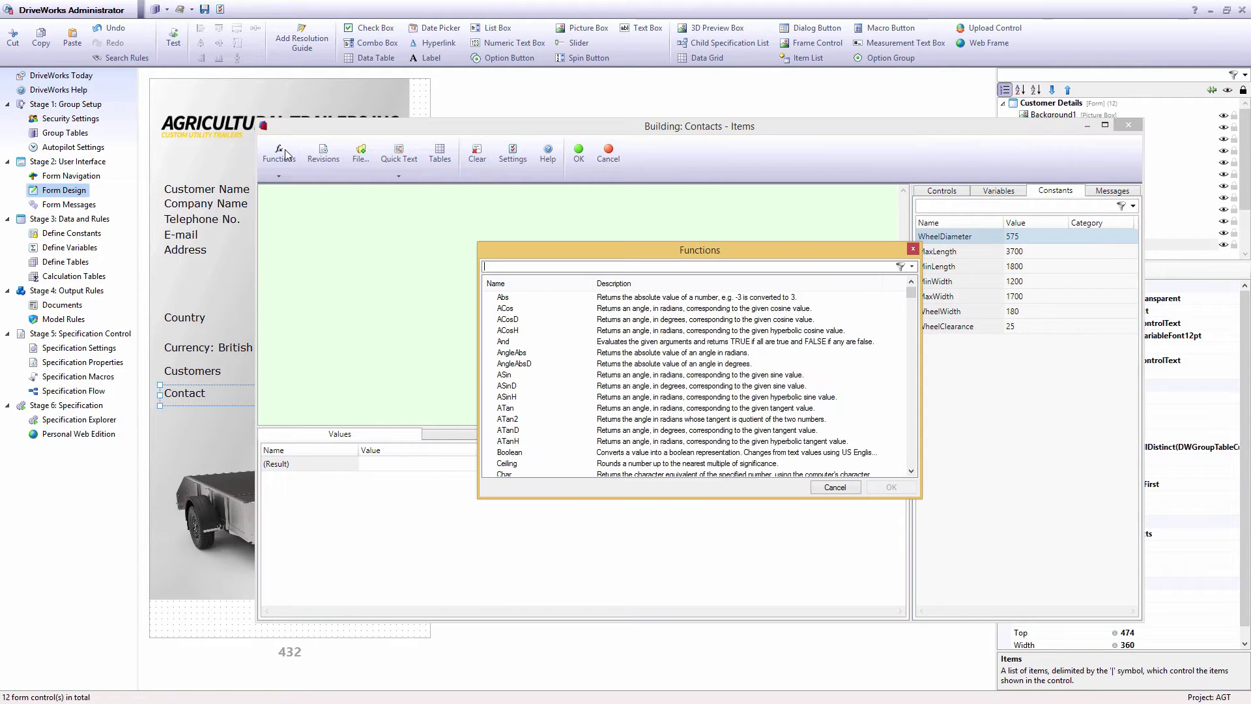
type("listall")
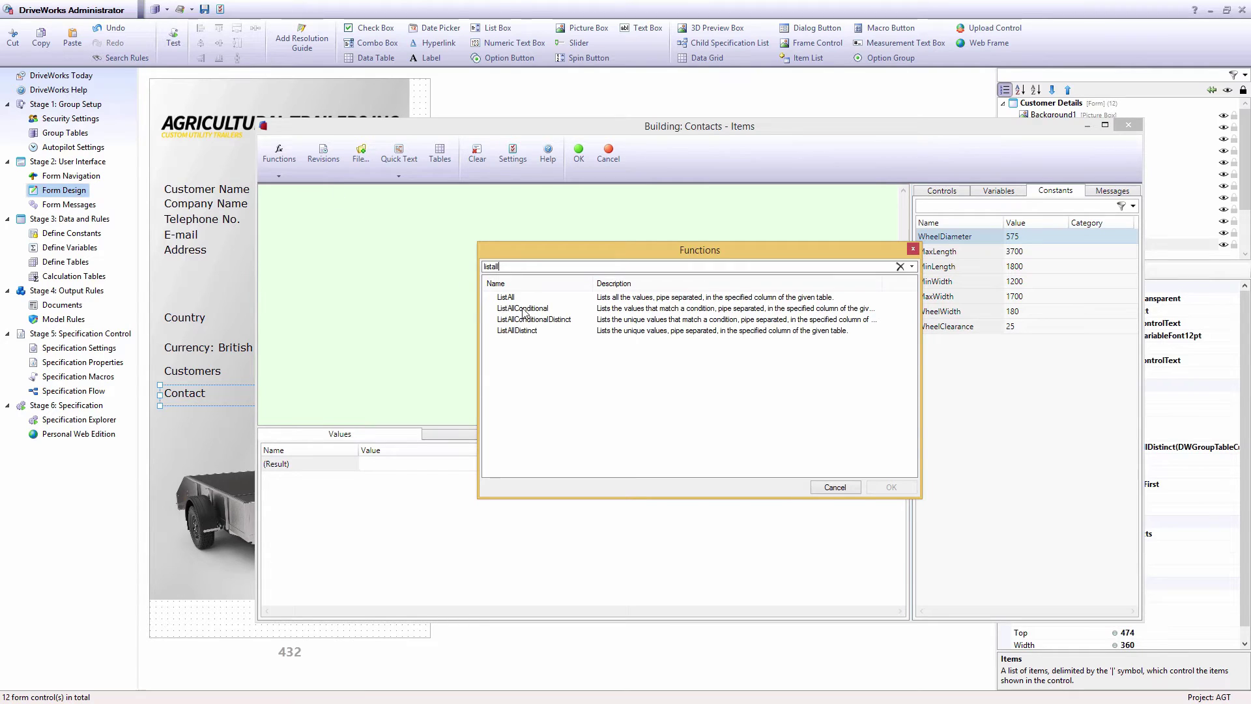
left_click(524, 311)
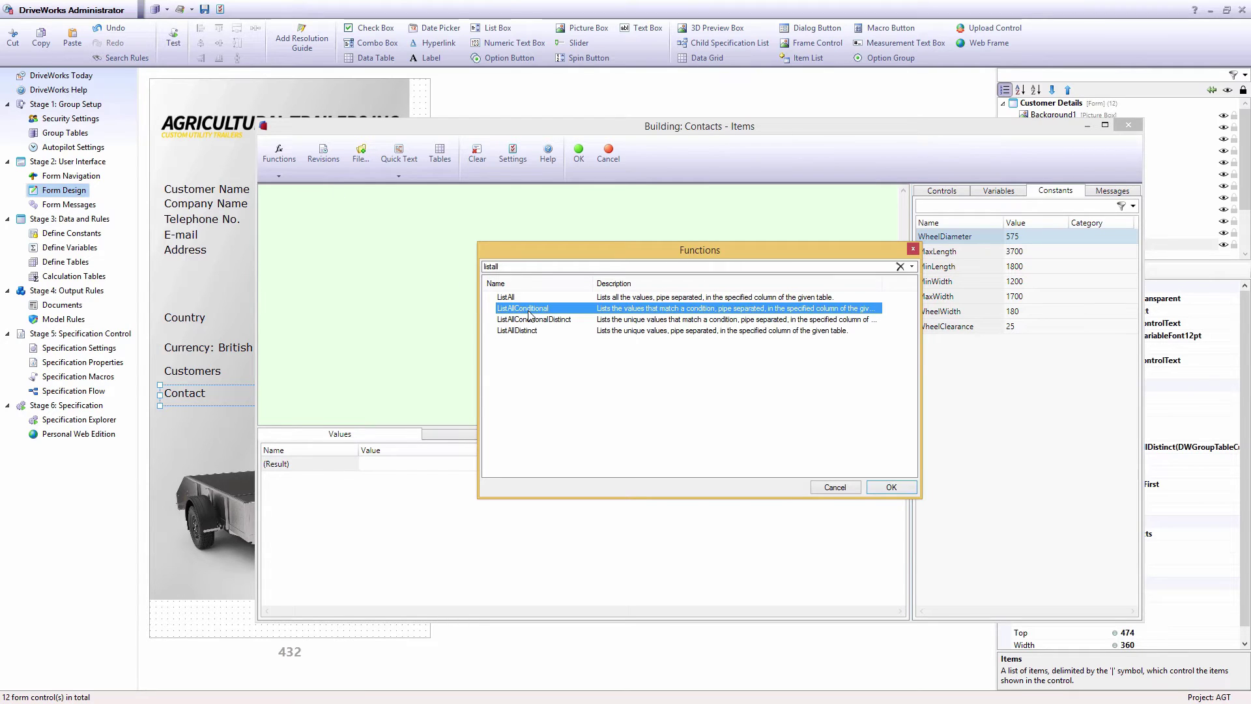
left_click(891, 488)
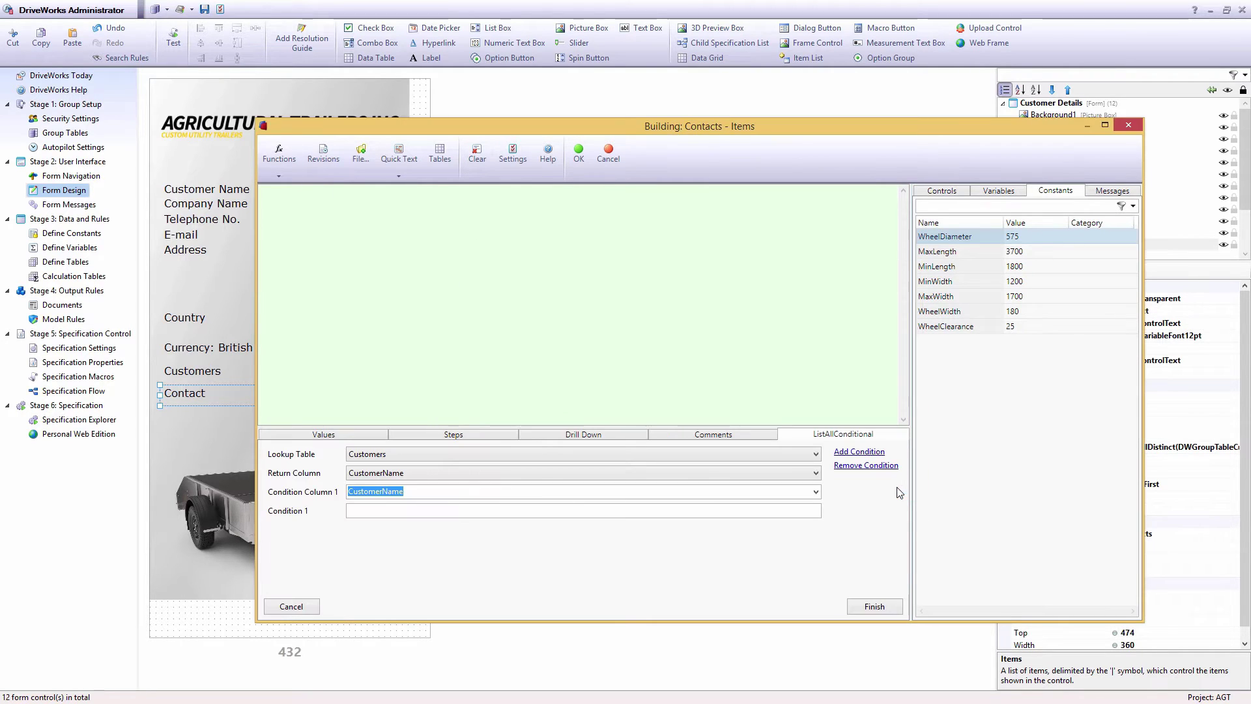
Step: Return ContactName from the Customers table where CustomerName matches the Customers control's return value, and accept the rule
left_click(771, 470)
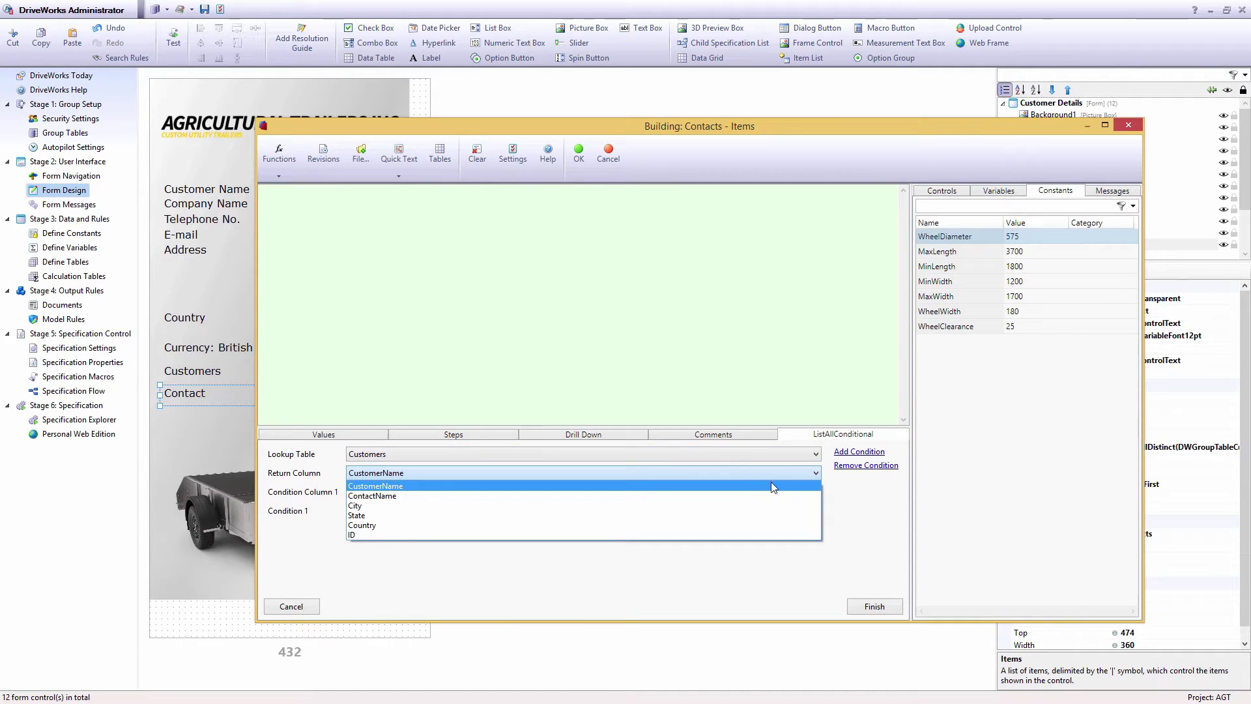
left_click(770, 495)
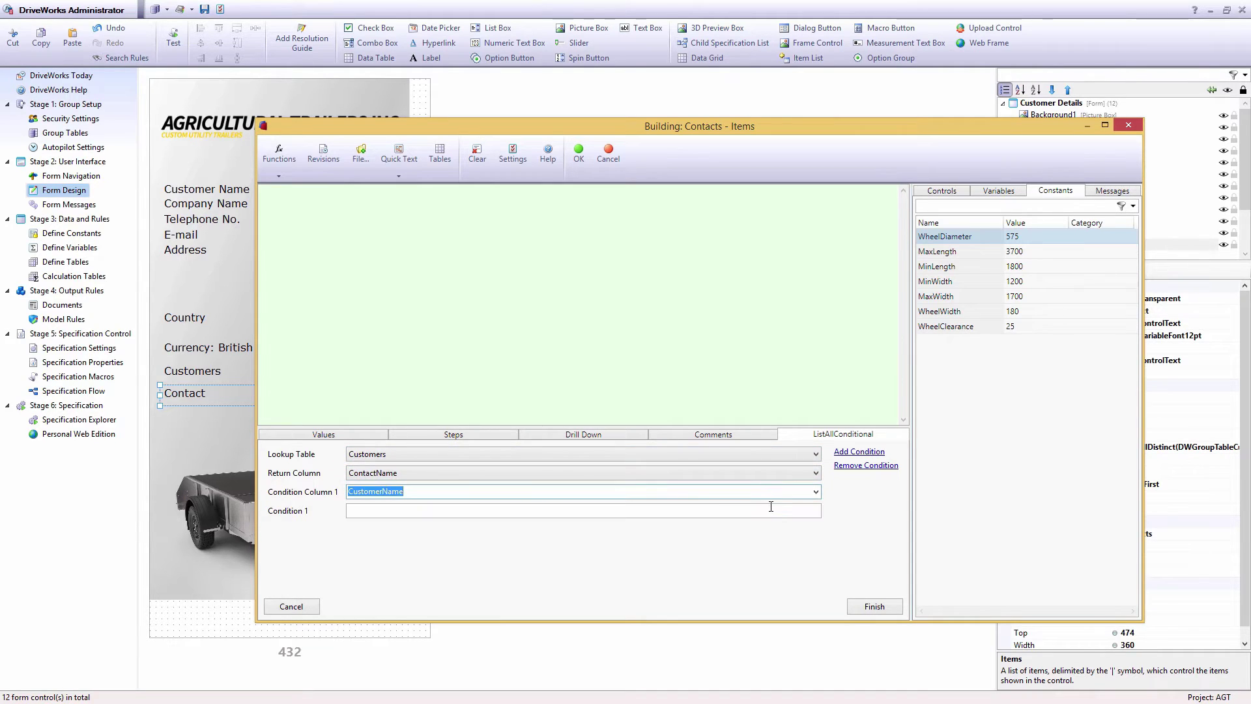
left_click(771, 509)
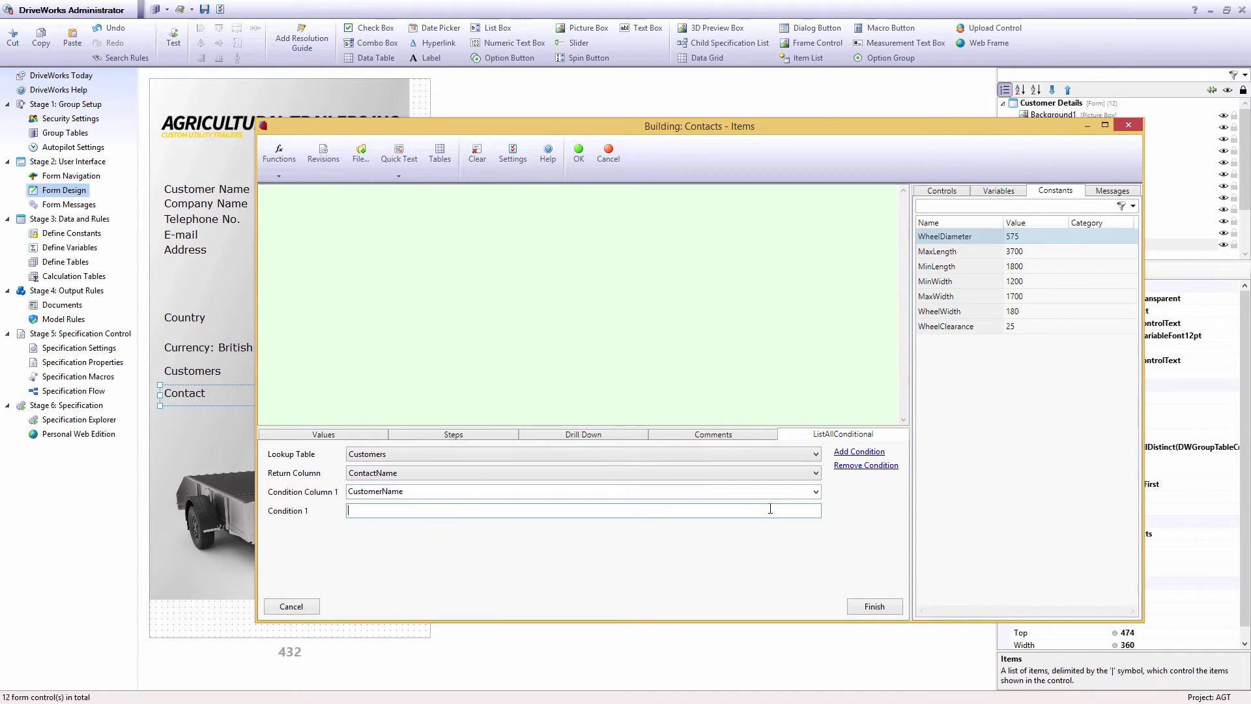
left_click(943, 193)
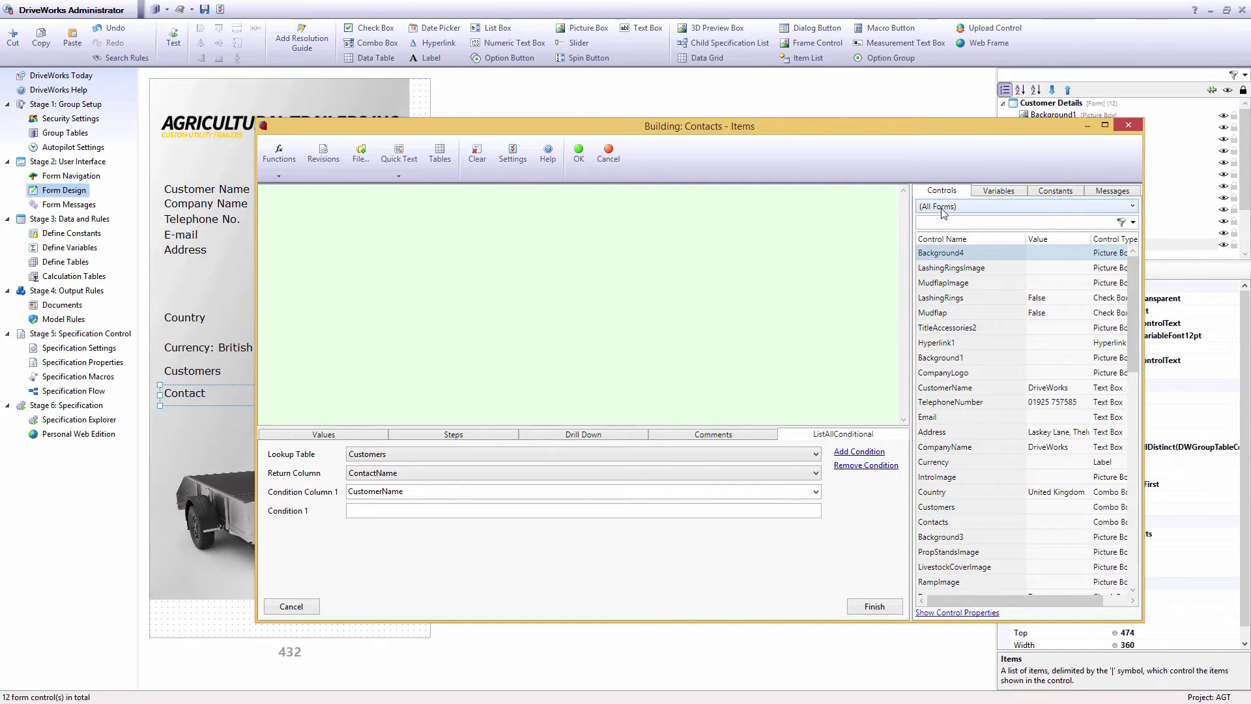
left_click(942, 239)
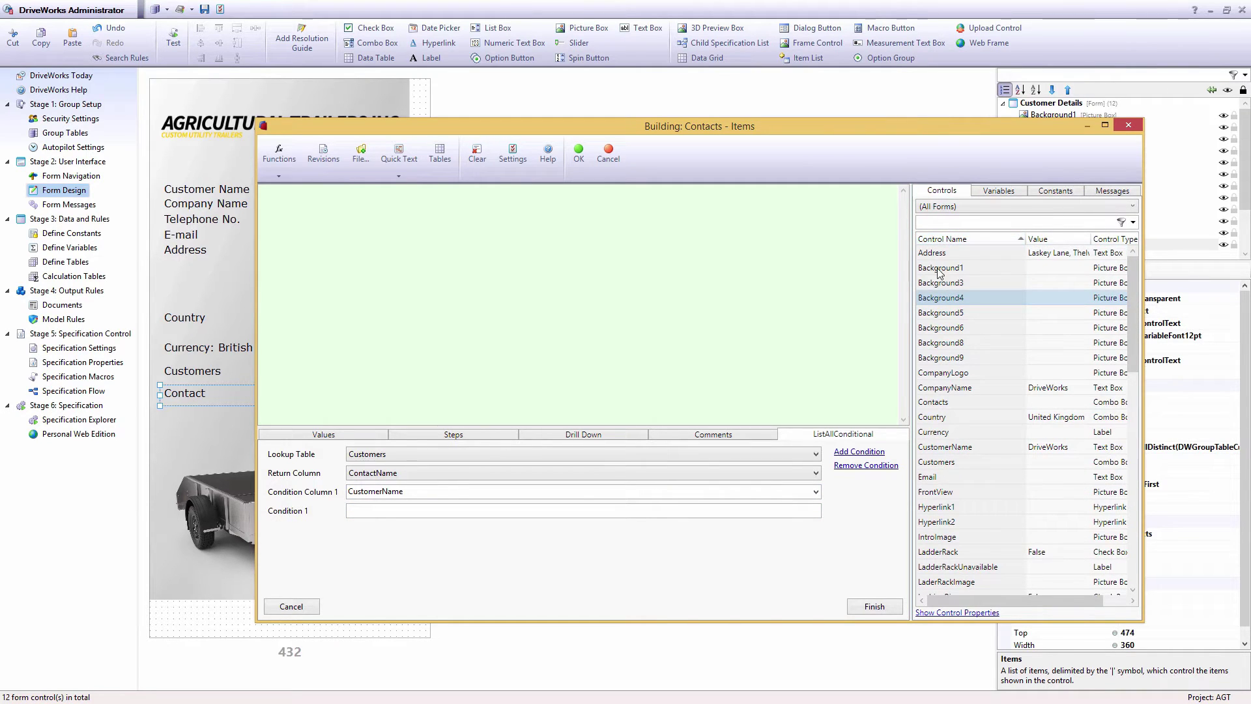
double_click(937, 463)
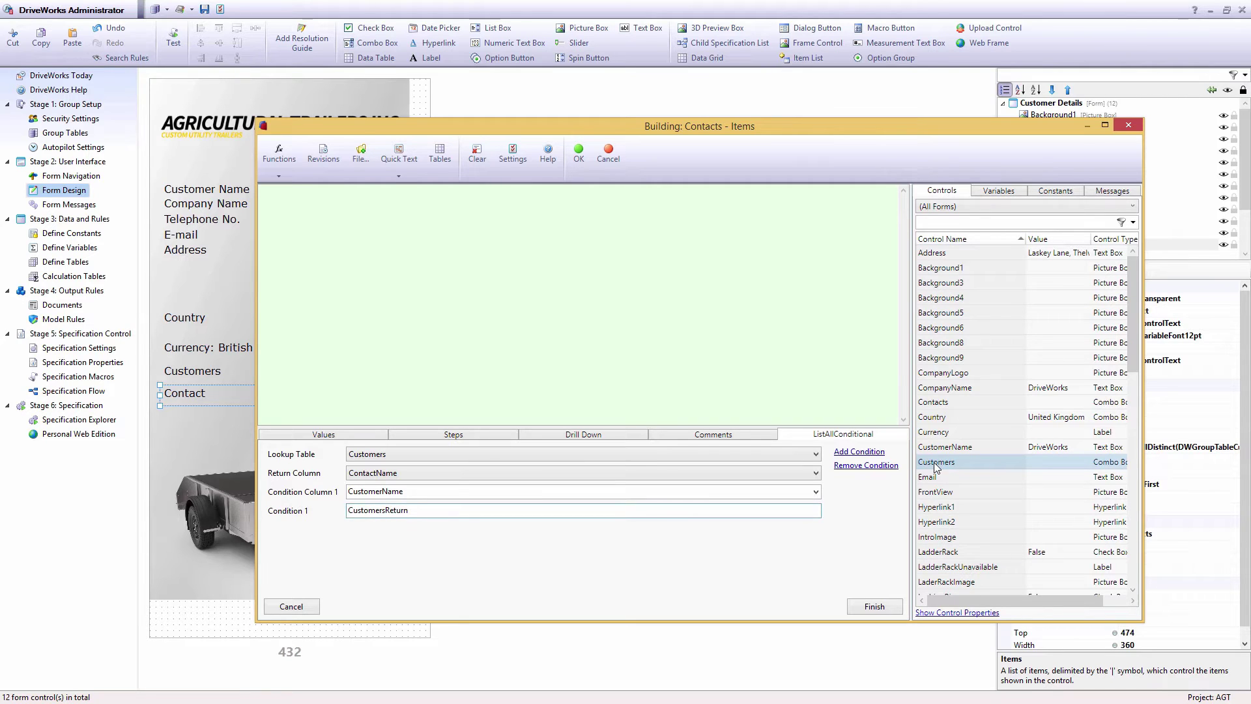
left_click(880, 606)
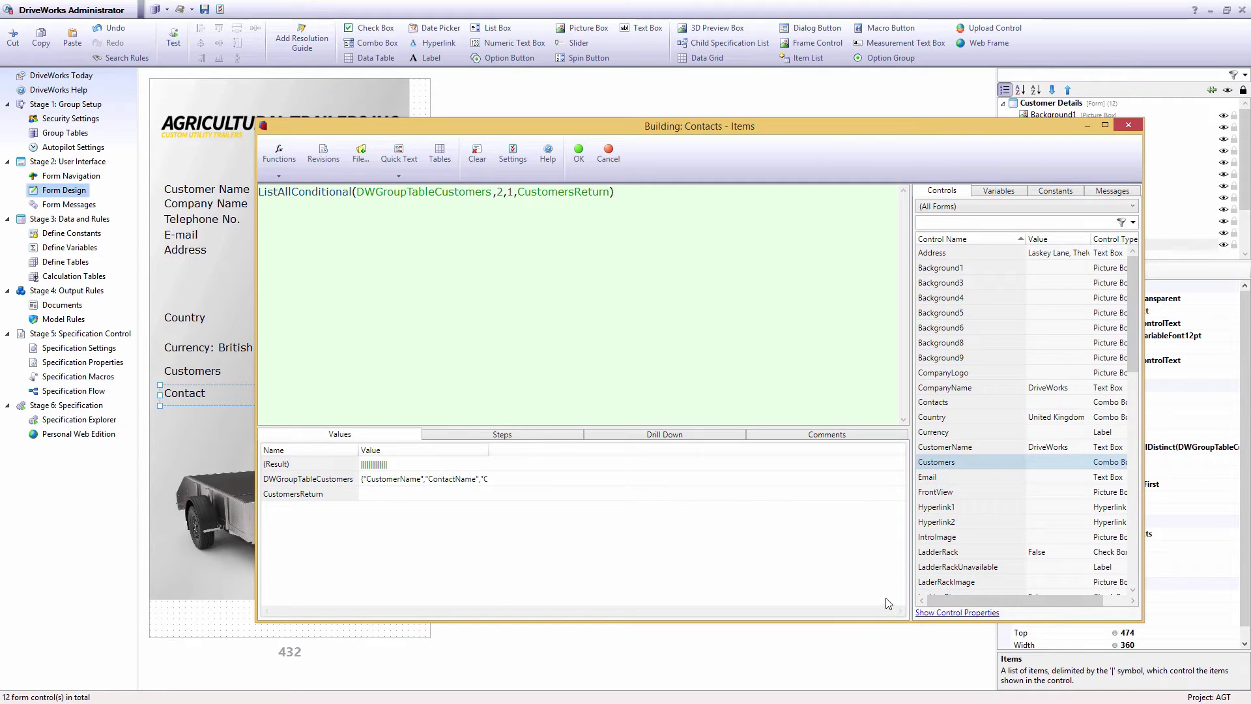
left_click(579, 153)
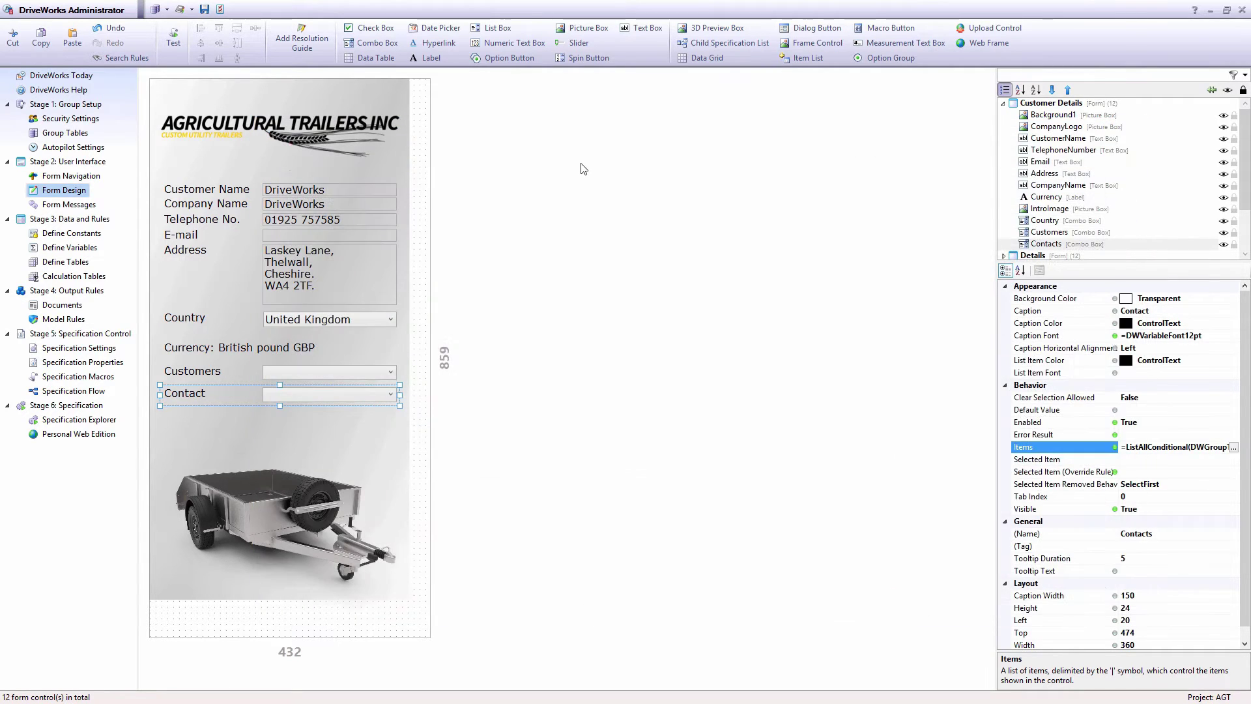
Step: Test the Customer Details form by choosing Smiths Group as the customer and viewing the Contact drop-down list
left_click(174, 39)
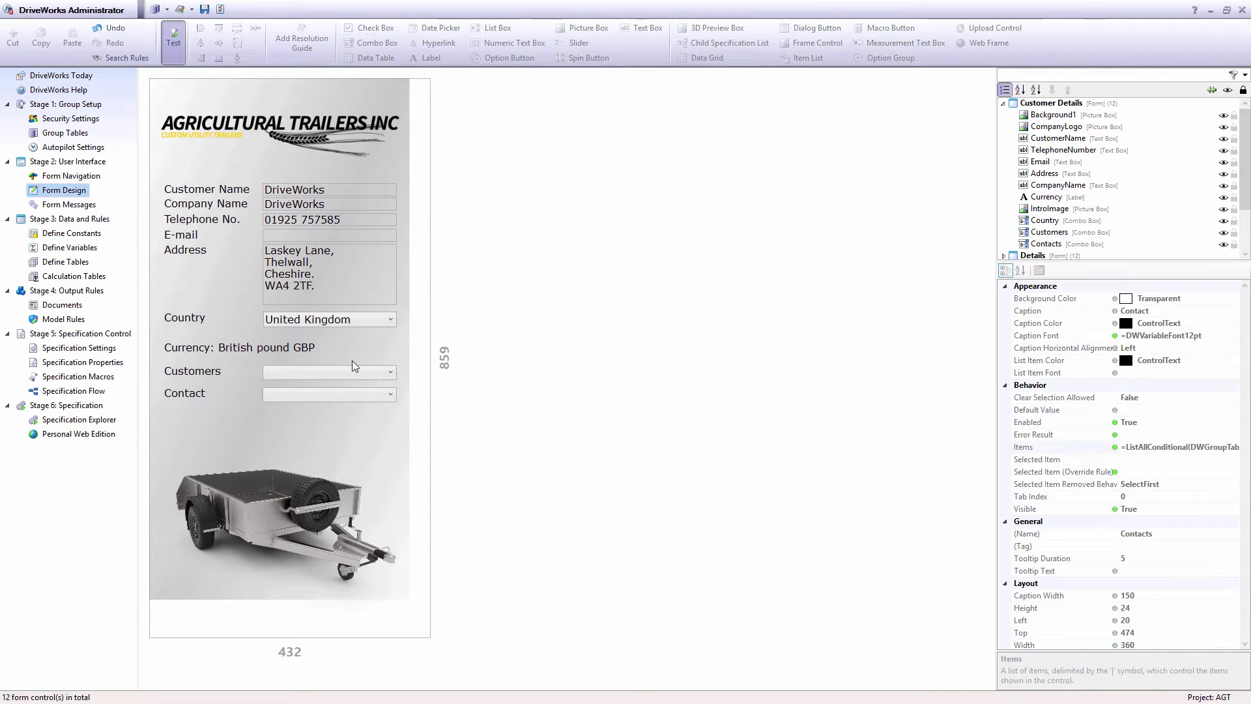
left_click(364, 373)
left_click(364, 404)
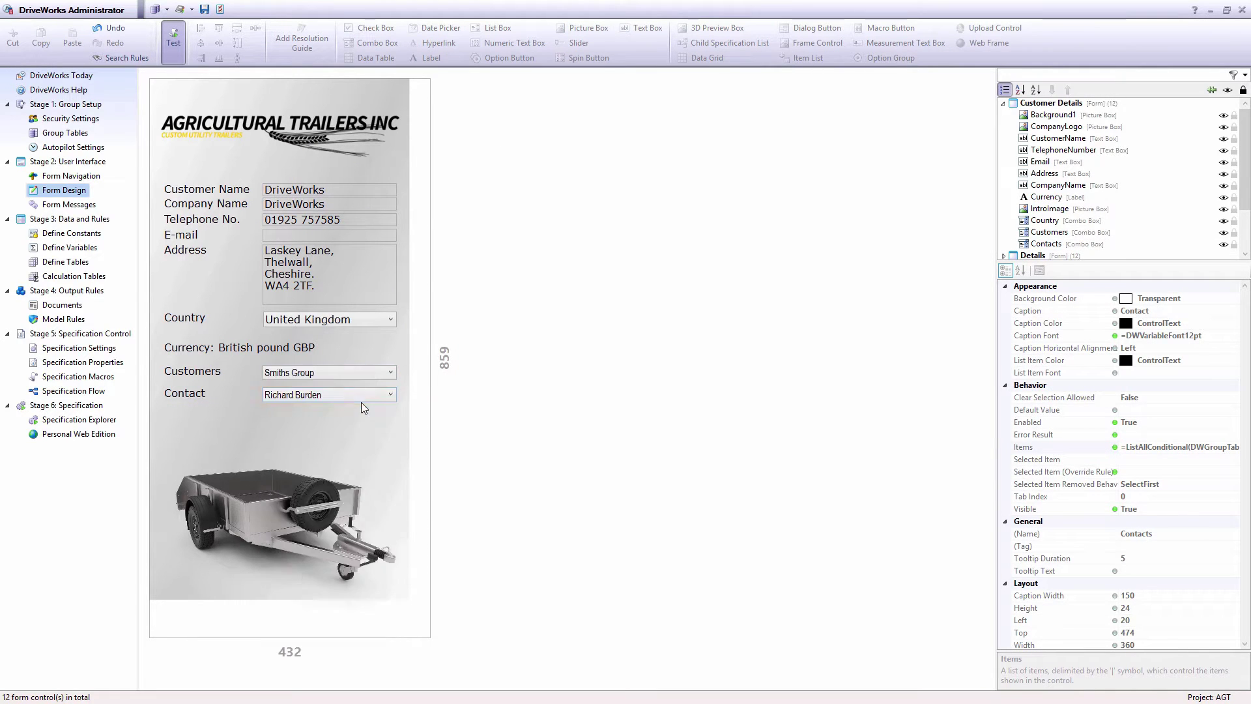
left_click(362, 397)
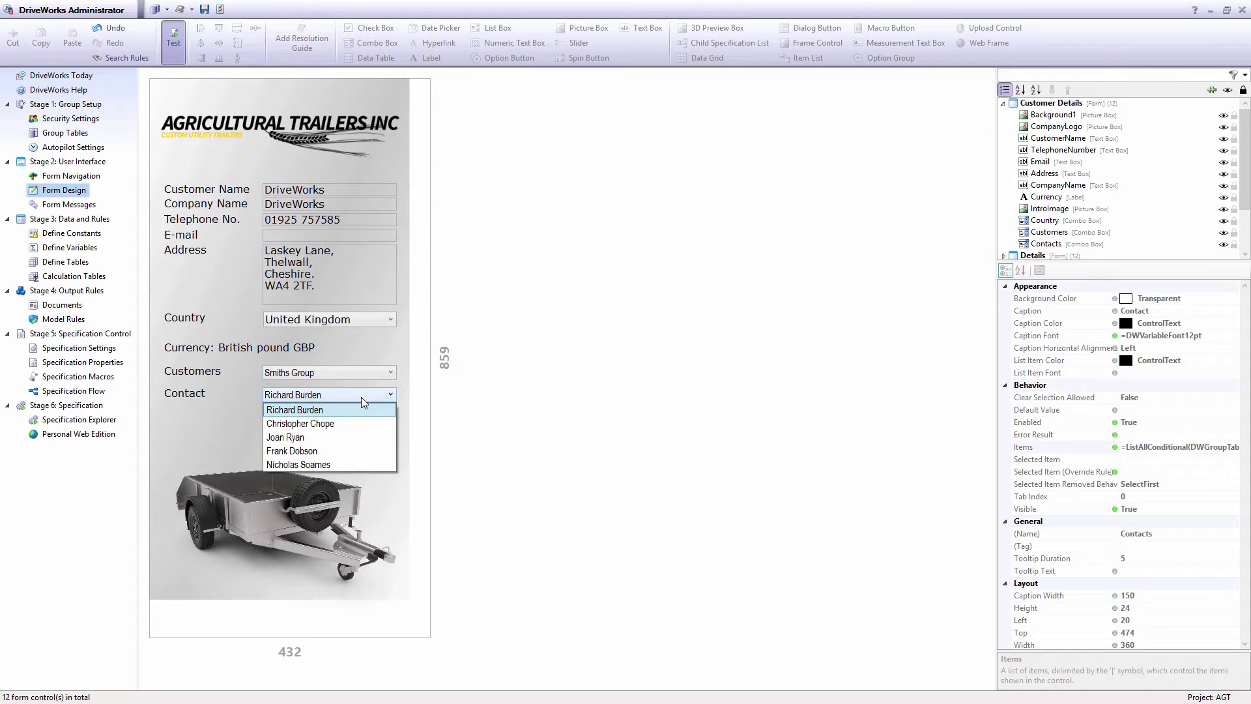
left_click(363, 402)
Step: Switch the customer to Tensome Group, view its Contact drop-down list, and end the form test
left_click(363, 375)
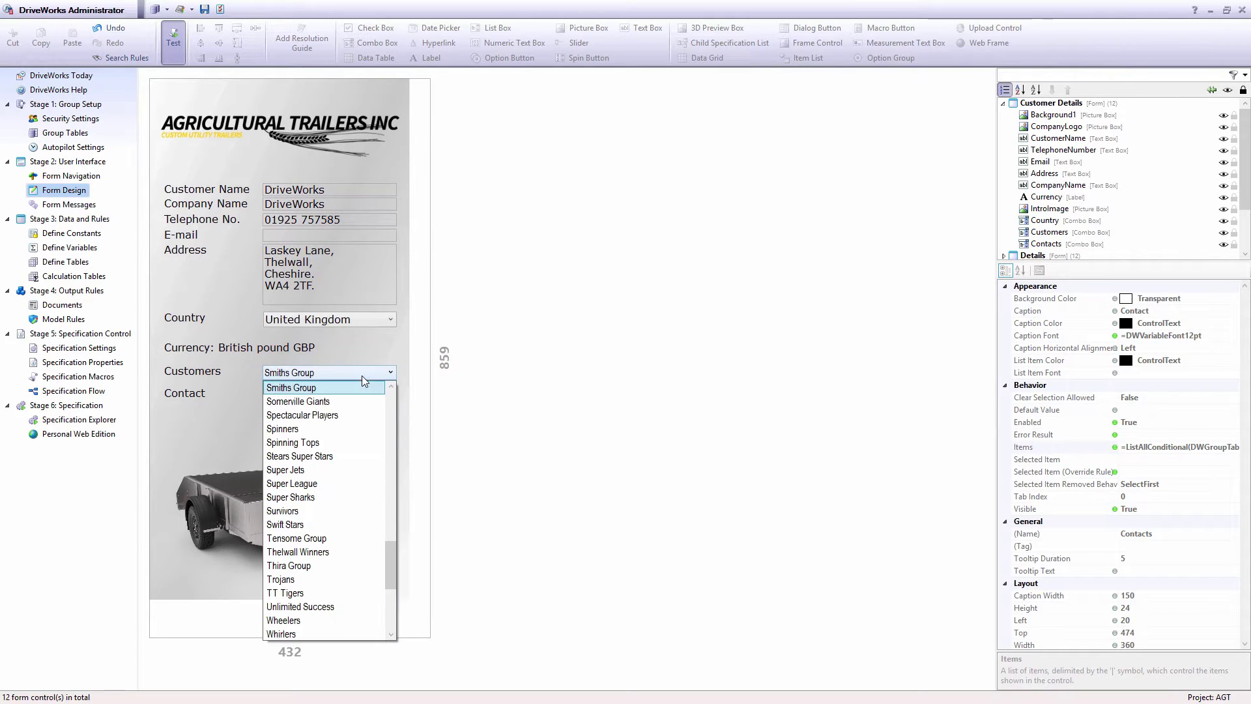
left_click(344, 538)
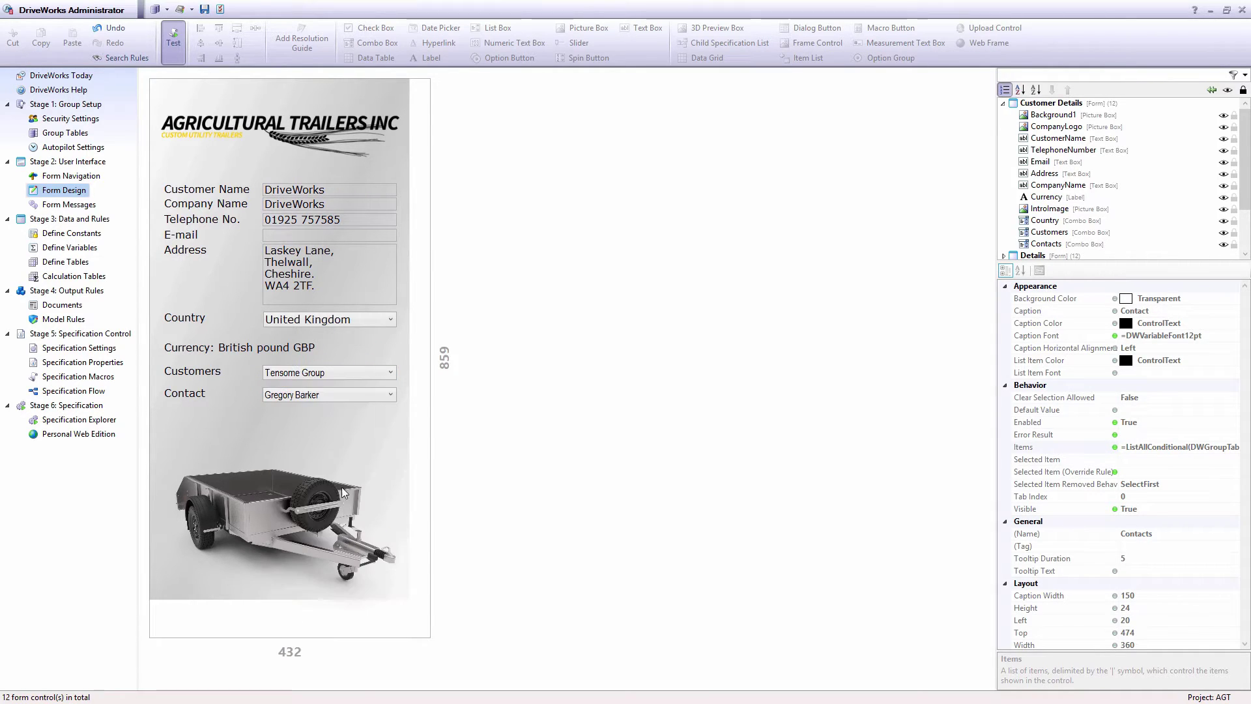
left_click(340, 399)
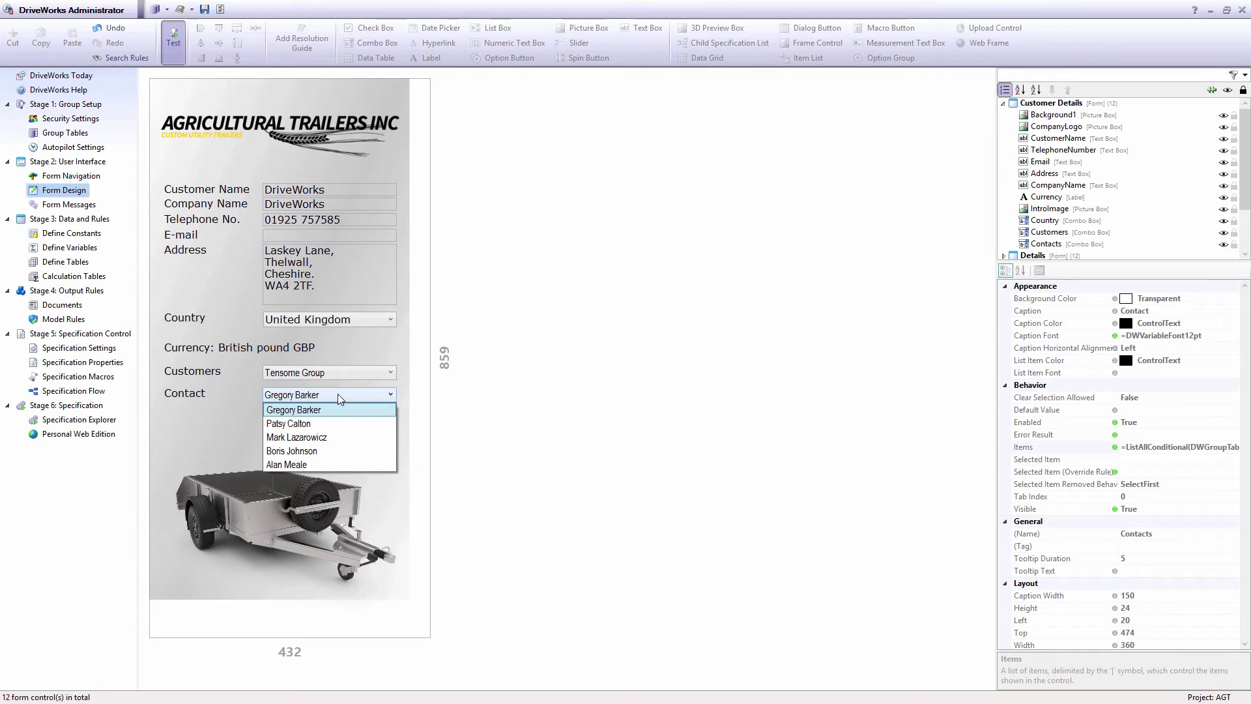
left_click(340, 399)
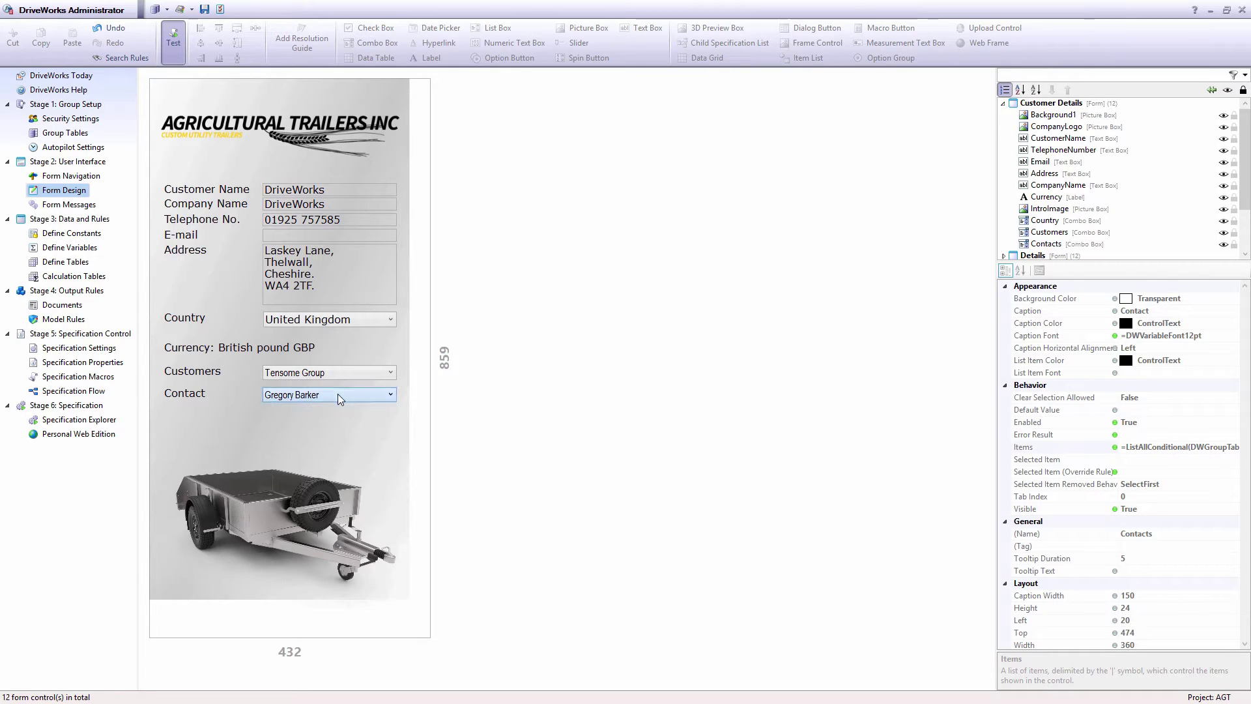
left_click(175, 47)
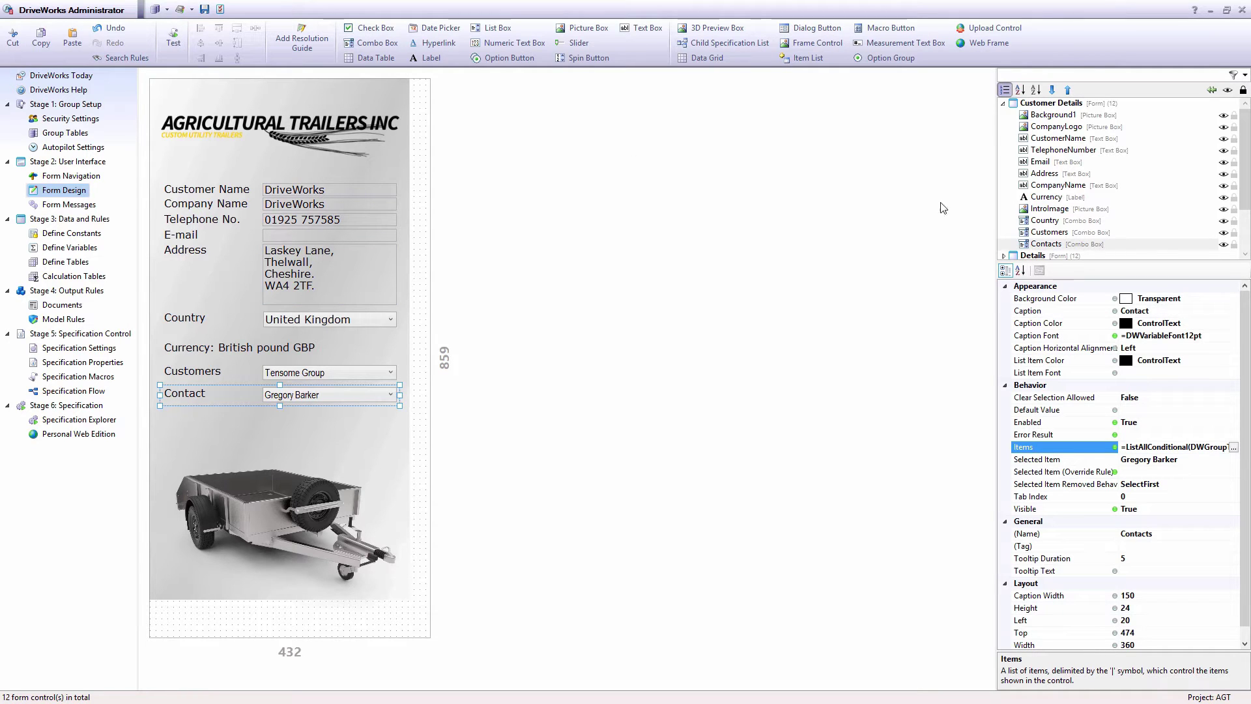
Step: On the Optional Extras3 form, set the website hyperlink's Picture Style to Picture and select its Picture (Hover) property
scroll(1248, 181, "down", 1)
scroll(1248, 181, "down", 2)
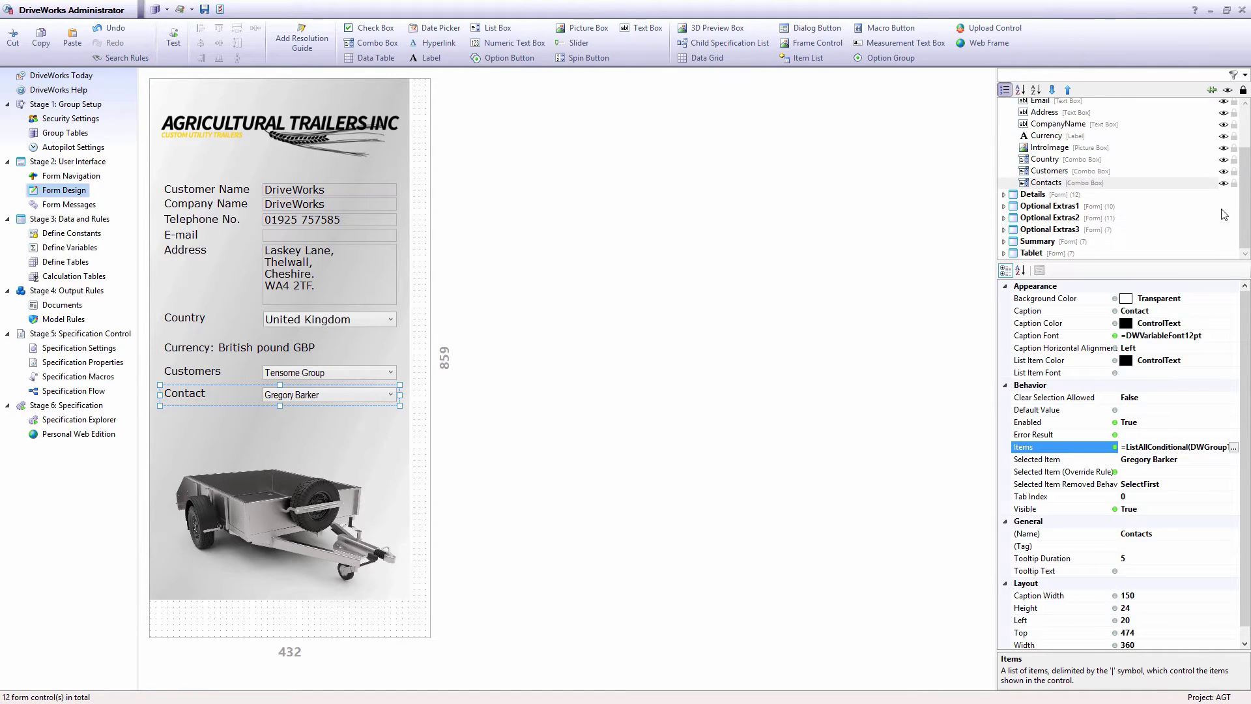
left_click(1062, 230)
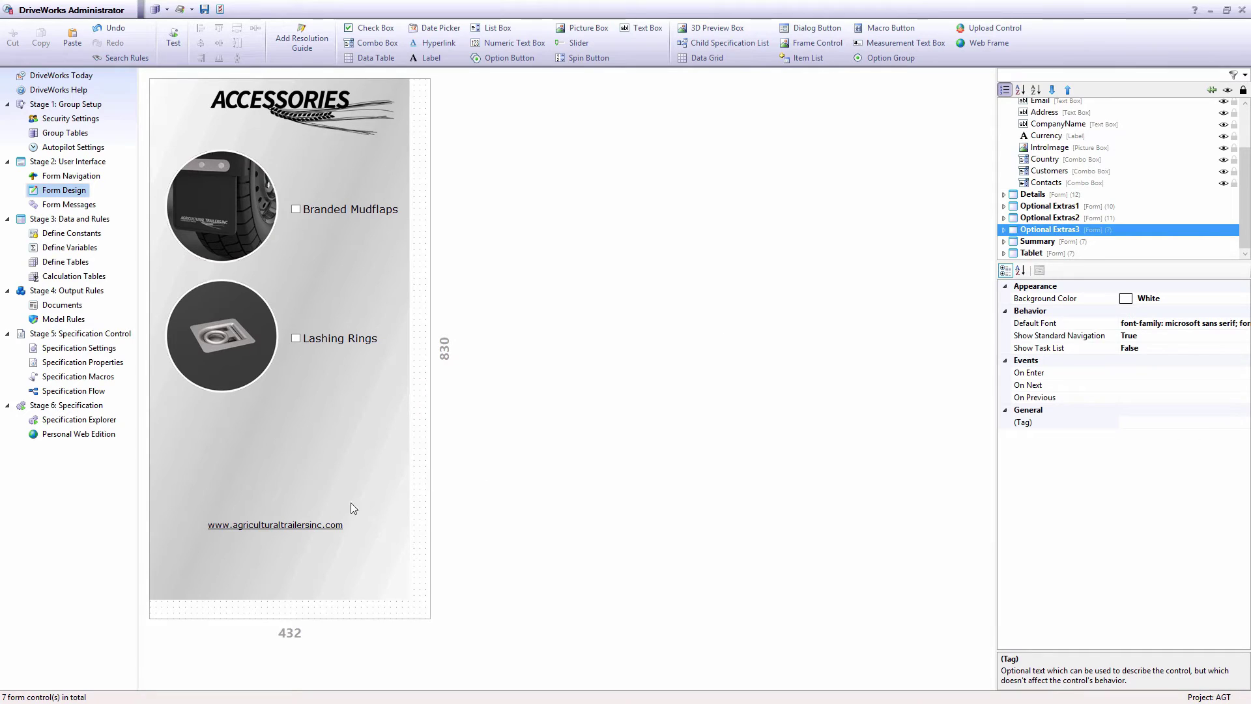
left_click(296, 530)
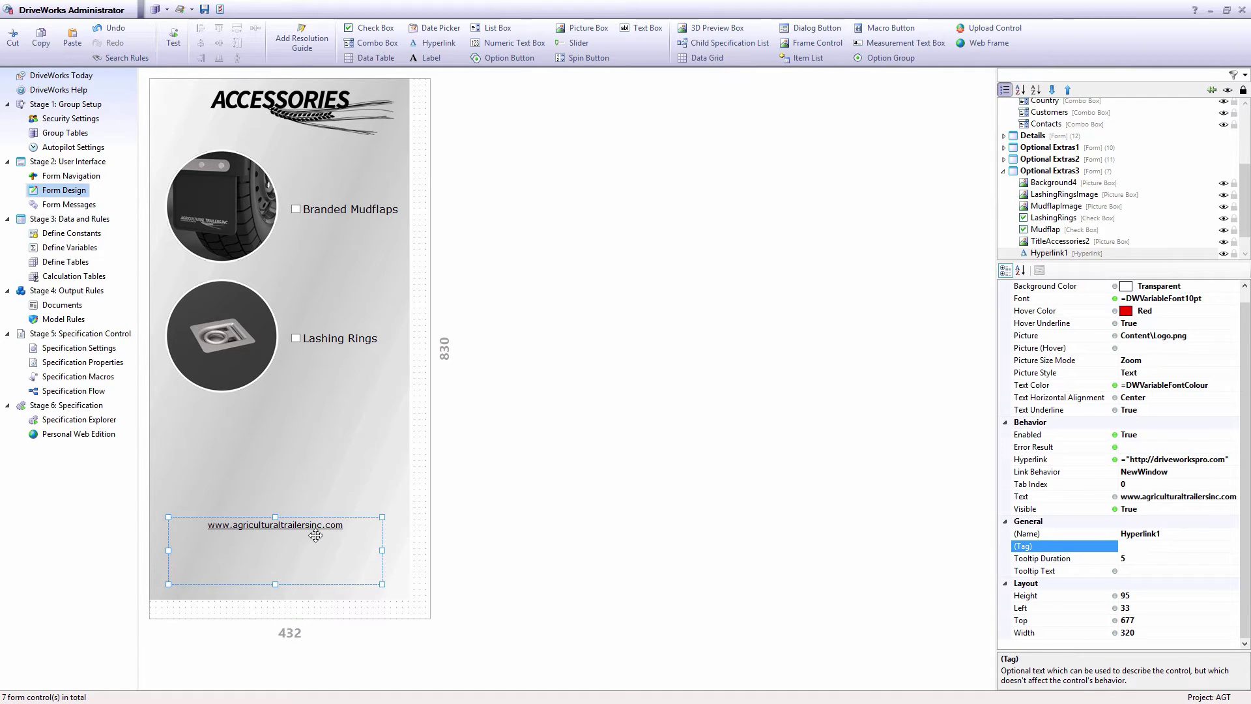
left_click(1194, 376)
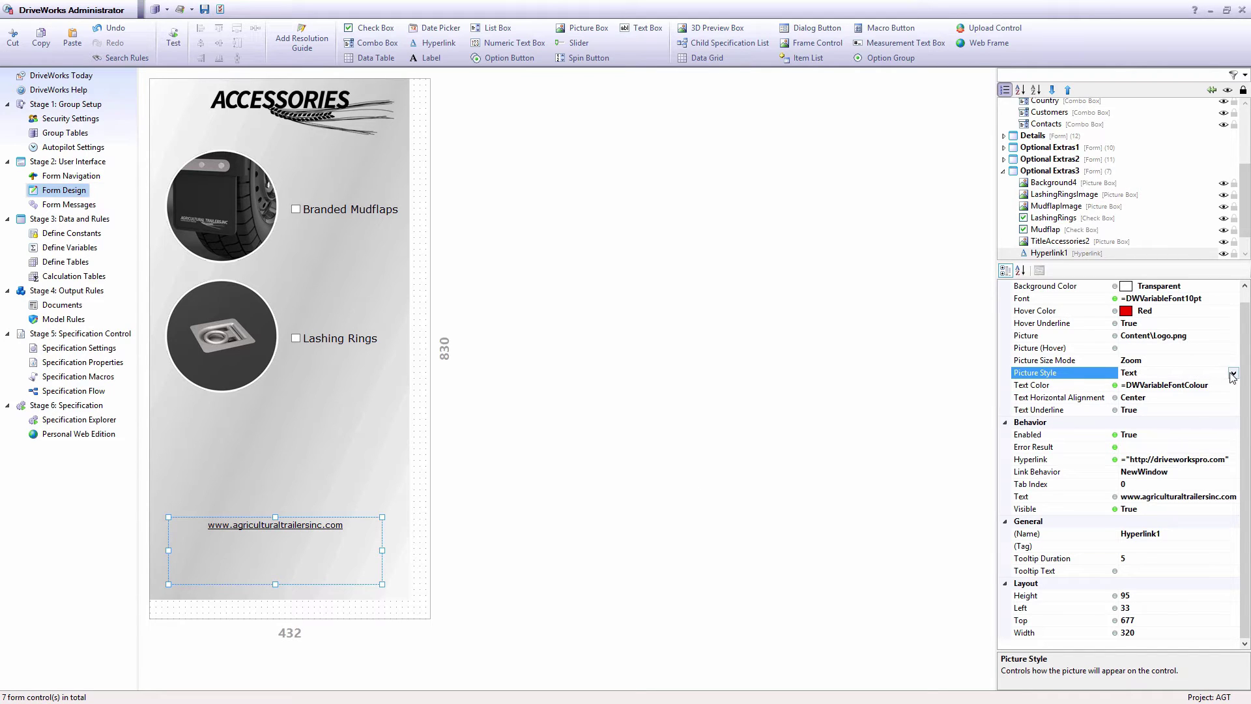
left_click(1234, 373)
left_click(1176, 411)
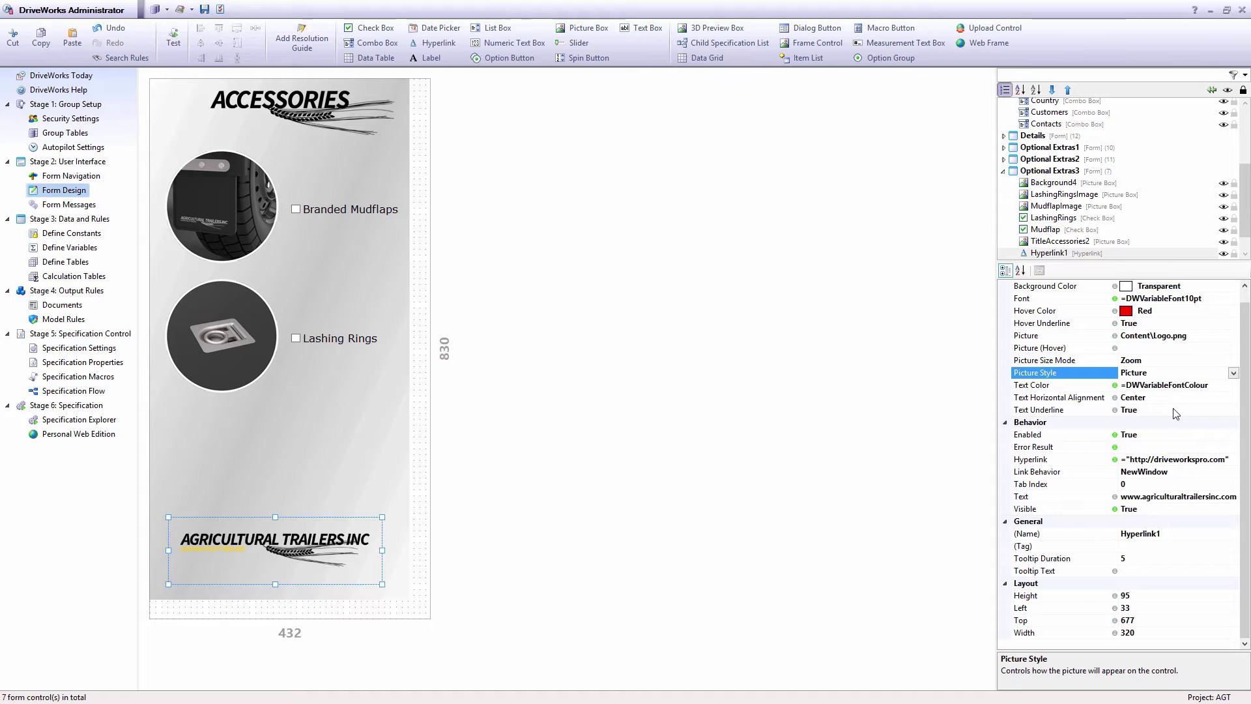
left_click(1091, 350)
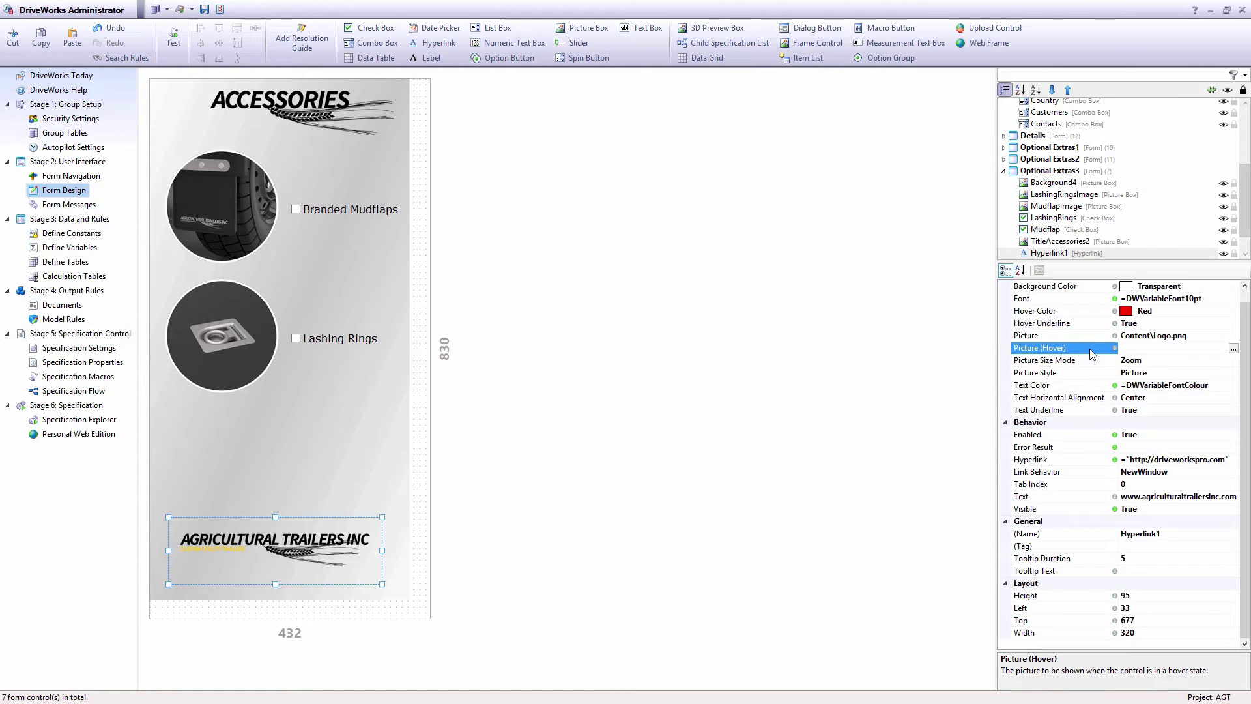
Step: Collapse Optional Extras3, open the Tablet form, and narrow the design area to about 387 wide to check its responsive layout
left_click(1003, 171)
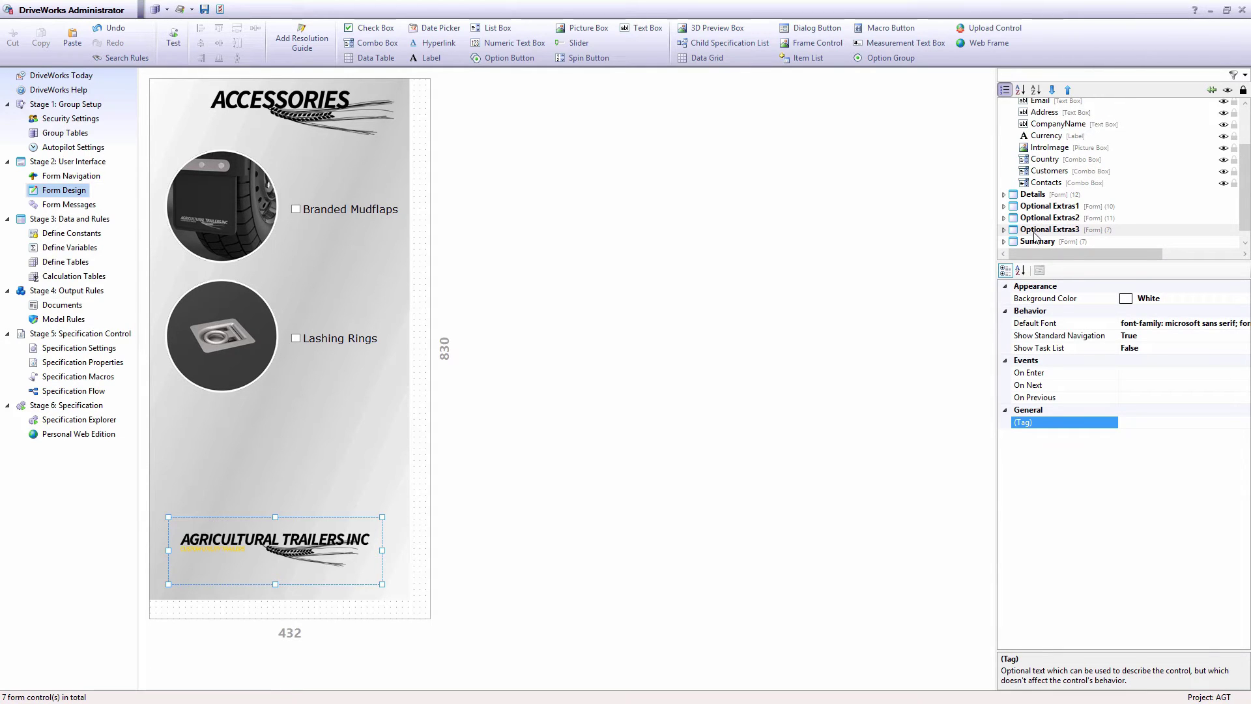
scroll(1141, 228, "down", 1)
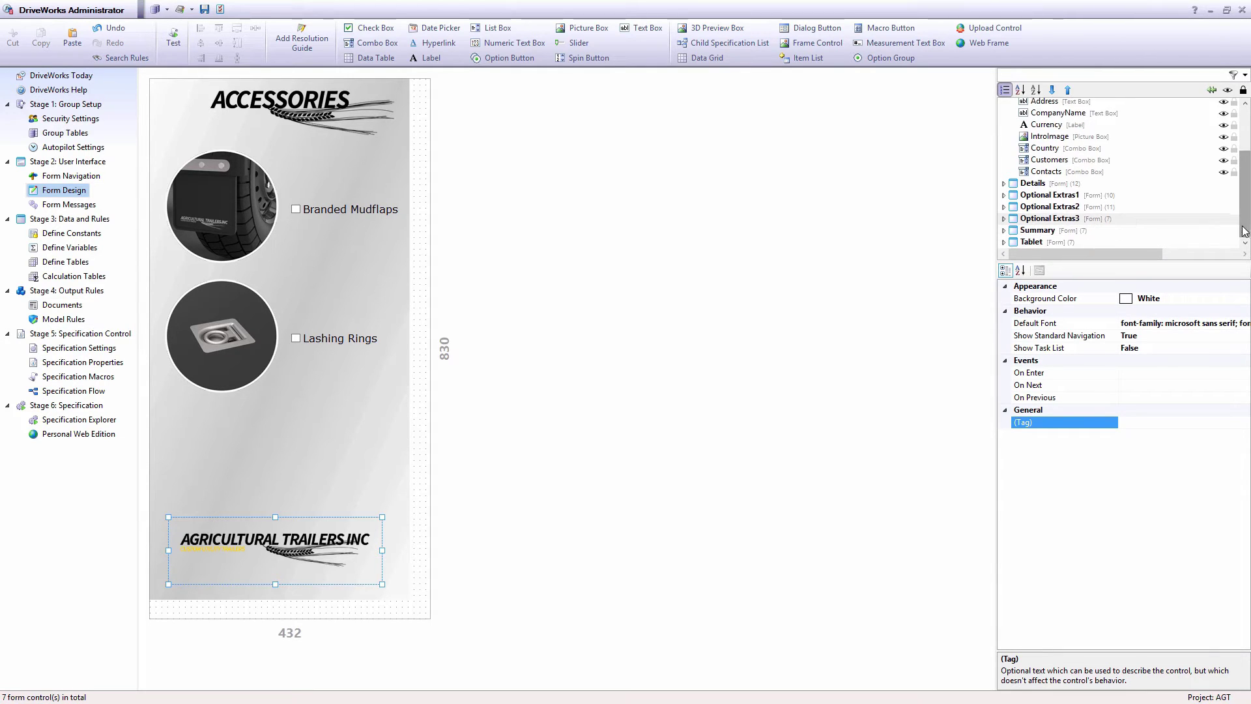
left_click(1033, 241)
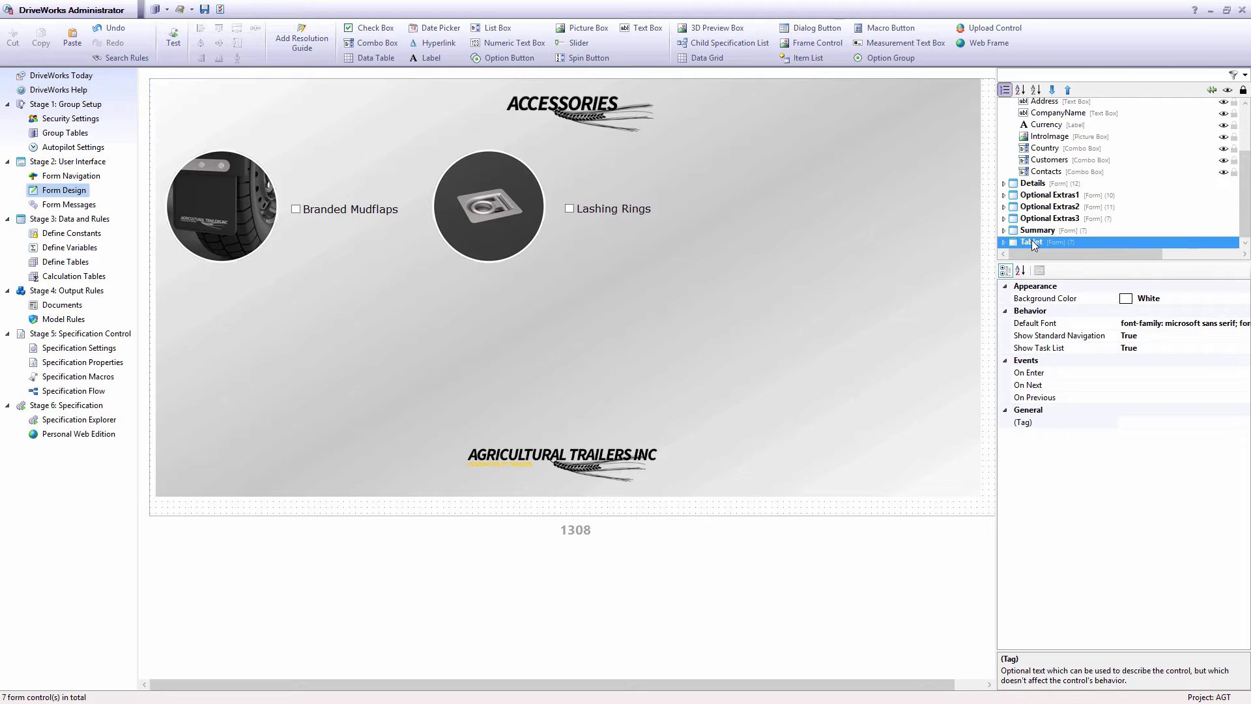
left_click_drag(1000, 242, 394, 222)
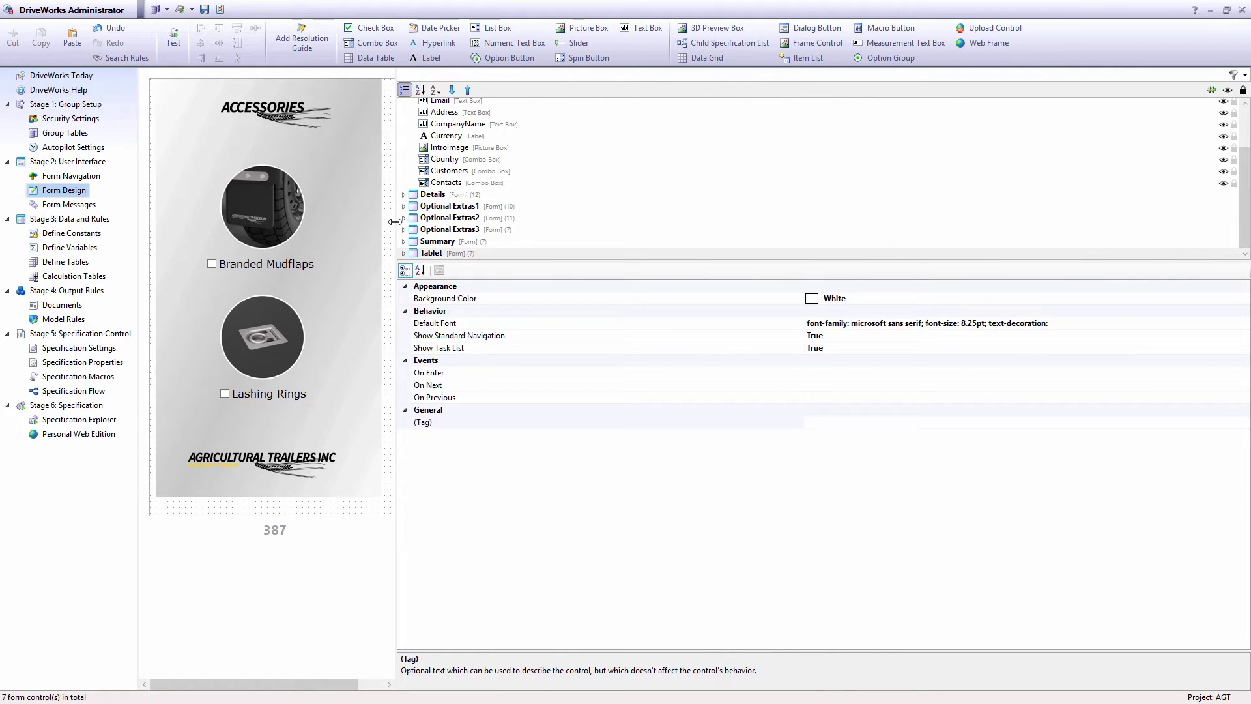
Step: Widen the Tablet form's design area again to check its responsive layout at a larger width
left_click_drag(395, 221, 1029, 260)
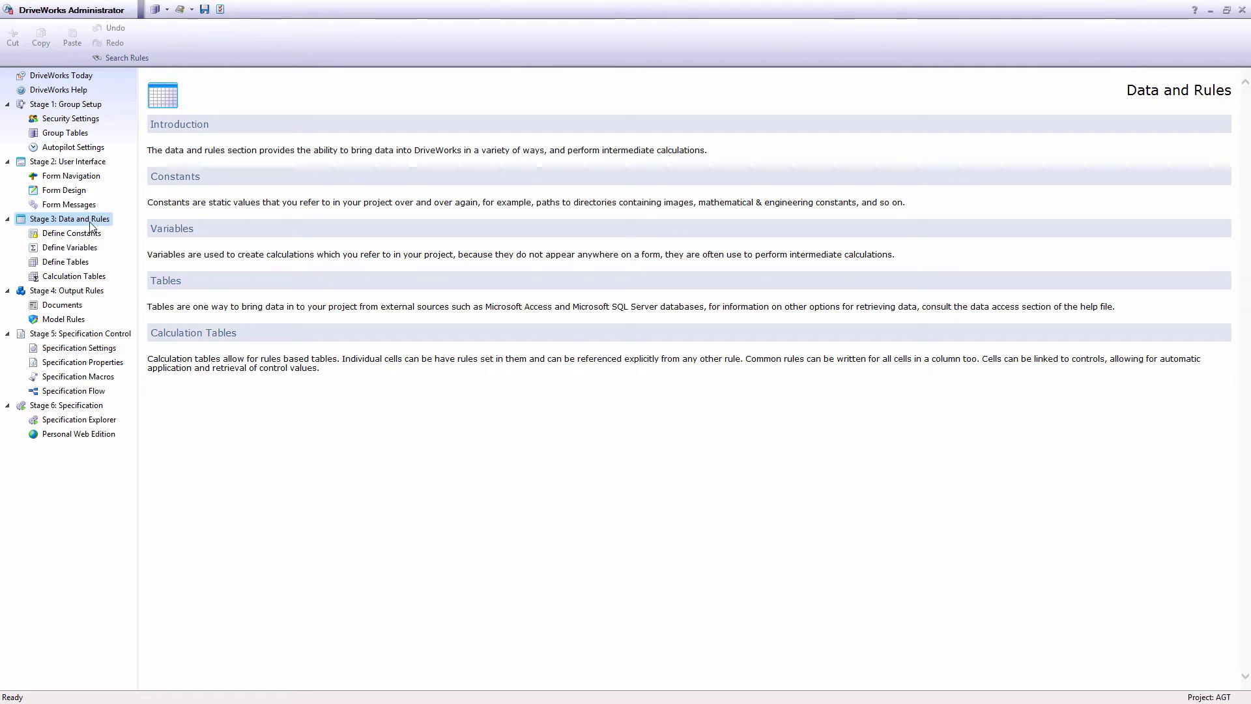
Step: Look briefly through the project's constants, variables and model rules, and return to the constants list
left_click(86, 236)
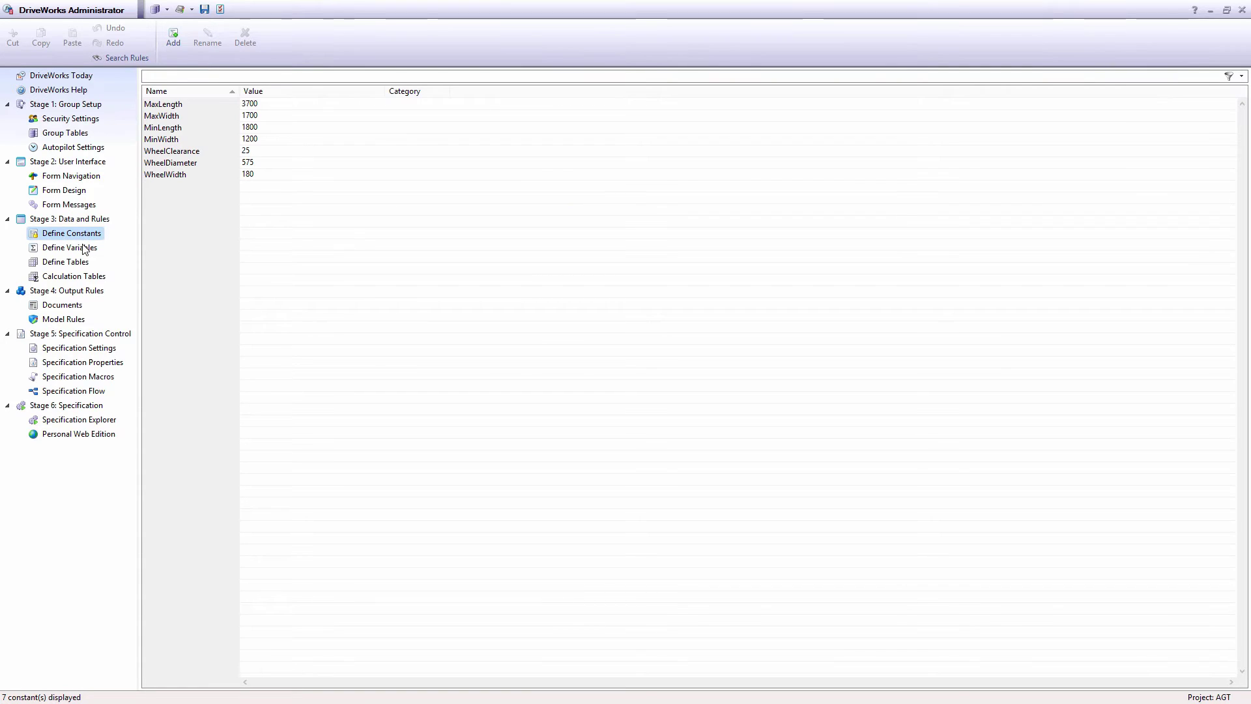
left_click(83, 250)
left_click(79, 260)
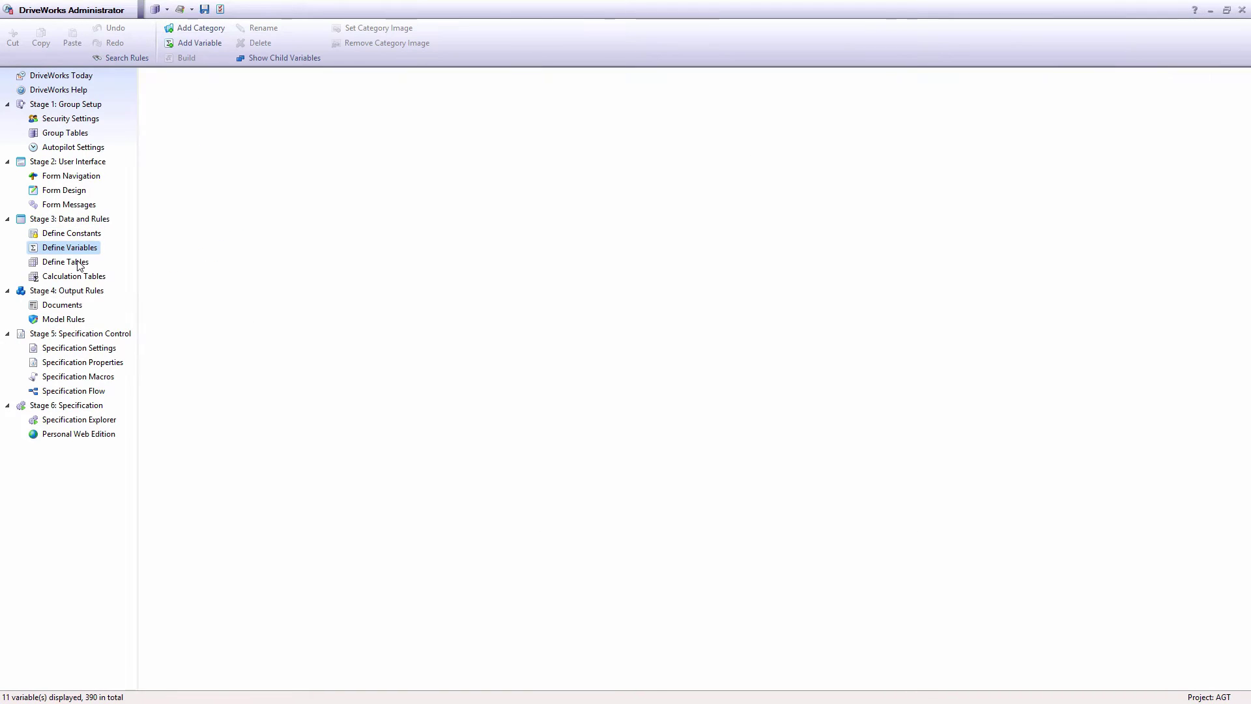
left_click(72, 322)
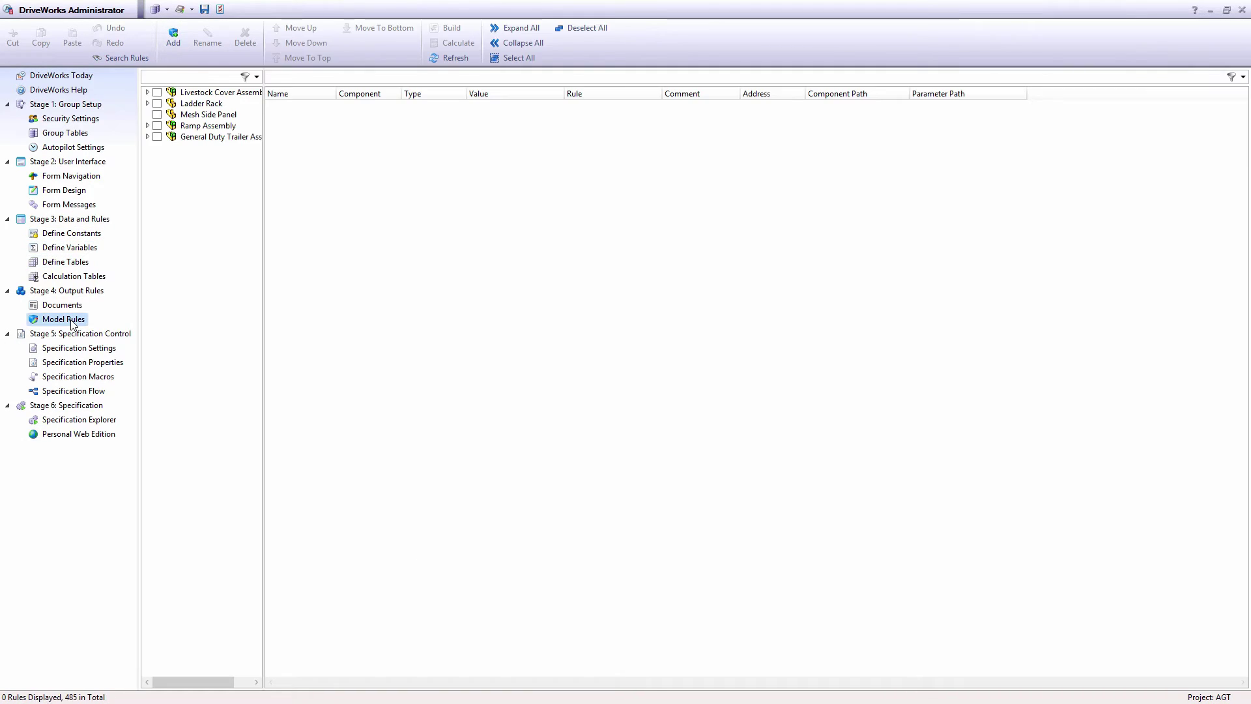
left_click(75, 236)
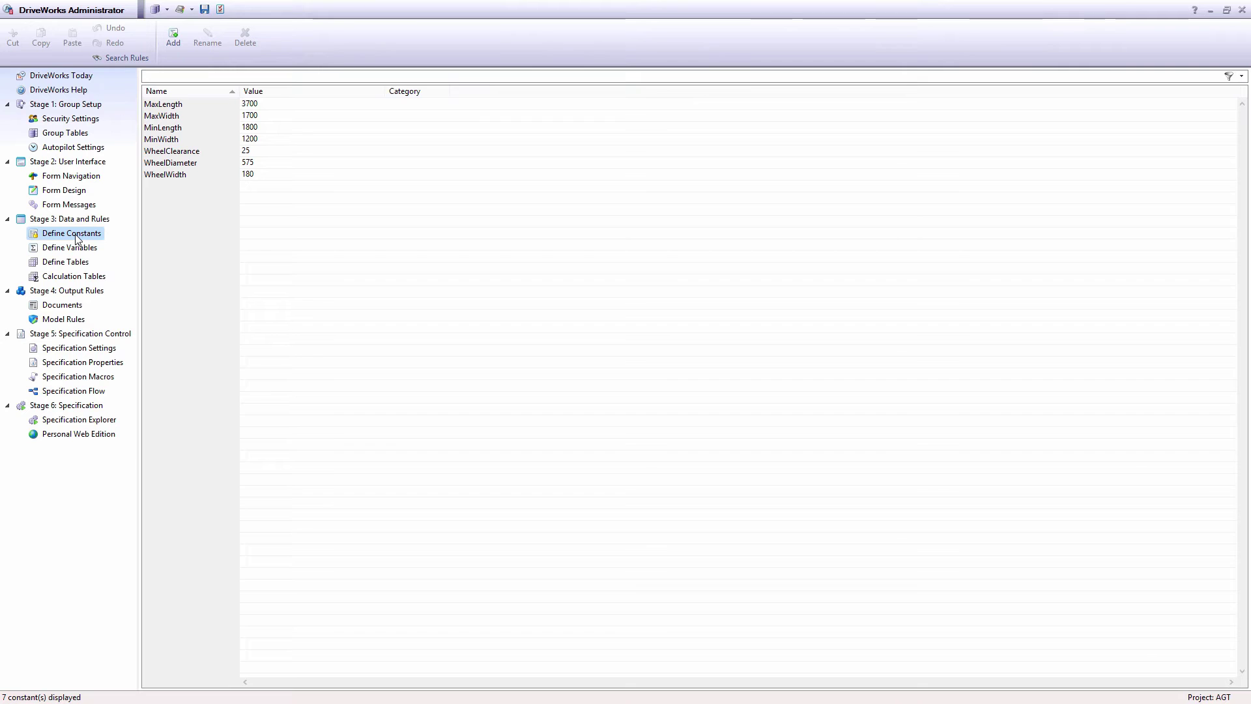
Step: Open the project's variables and examine the rules of WheelDistance and the number of suspension mounts
left_click(74, 253)
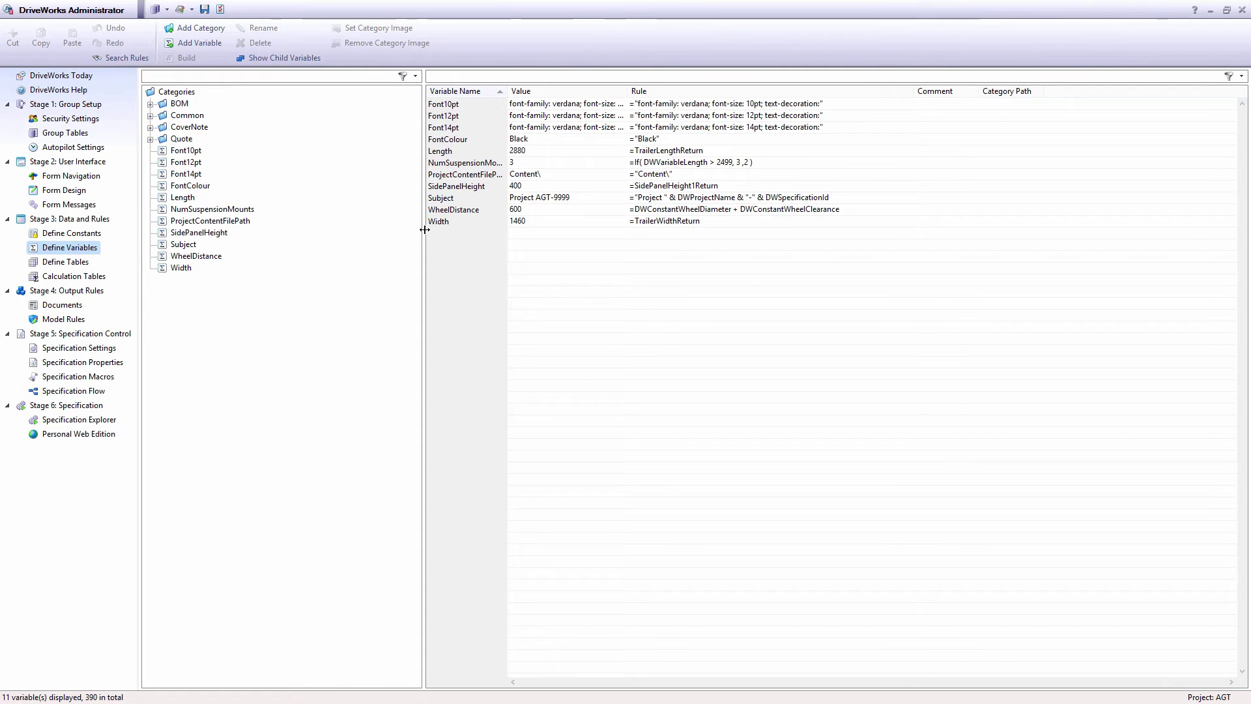
left_click(445, 223)
left_click(450, 211)
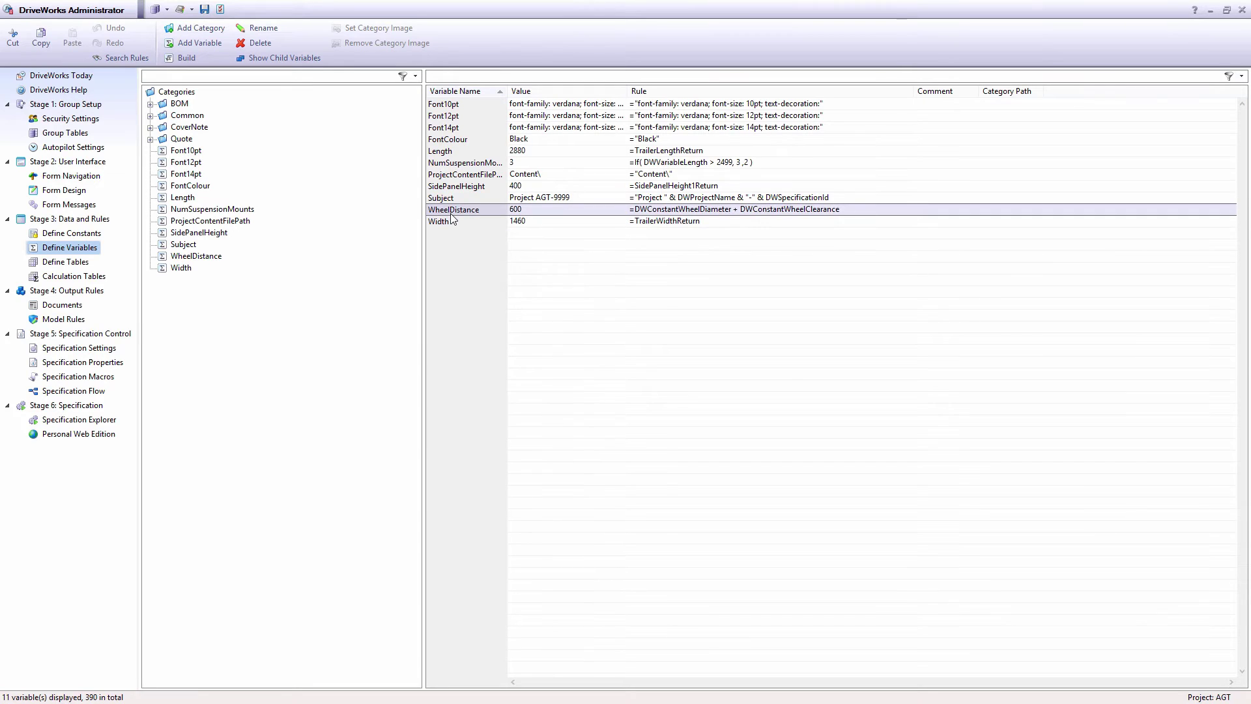
left_click(446, 164)
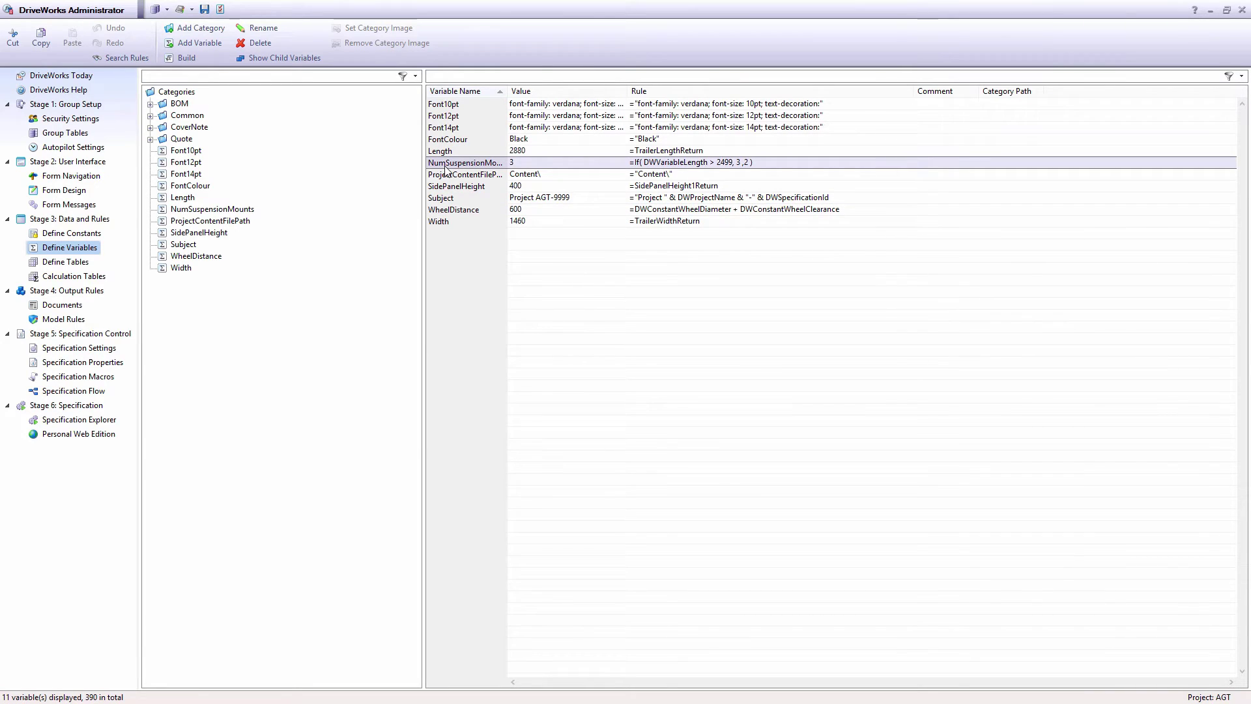
Step: Expand the Quote variable category, list its variables, and select the CurrencySymbol variable to view its lookup rule
left_click(150, 140)
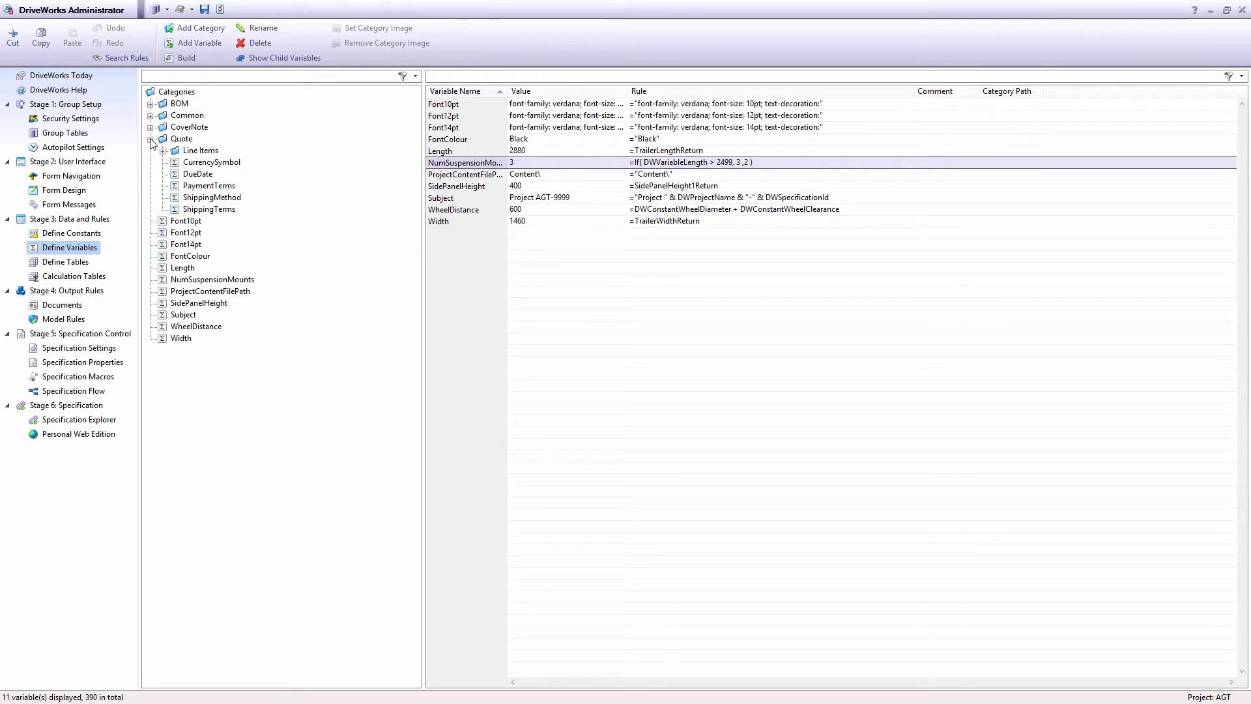
left_click(187, 142)
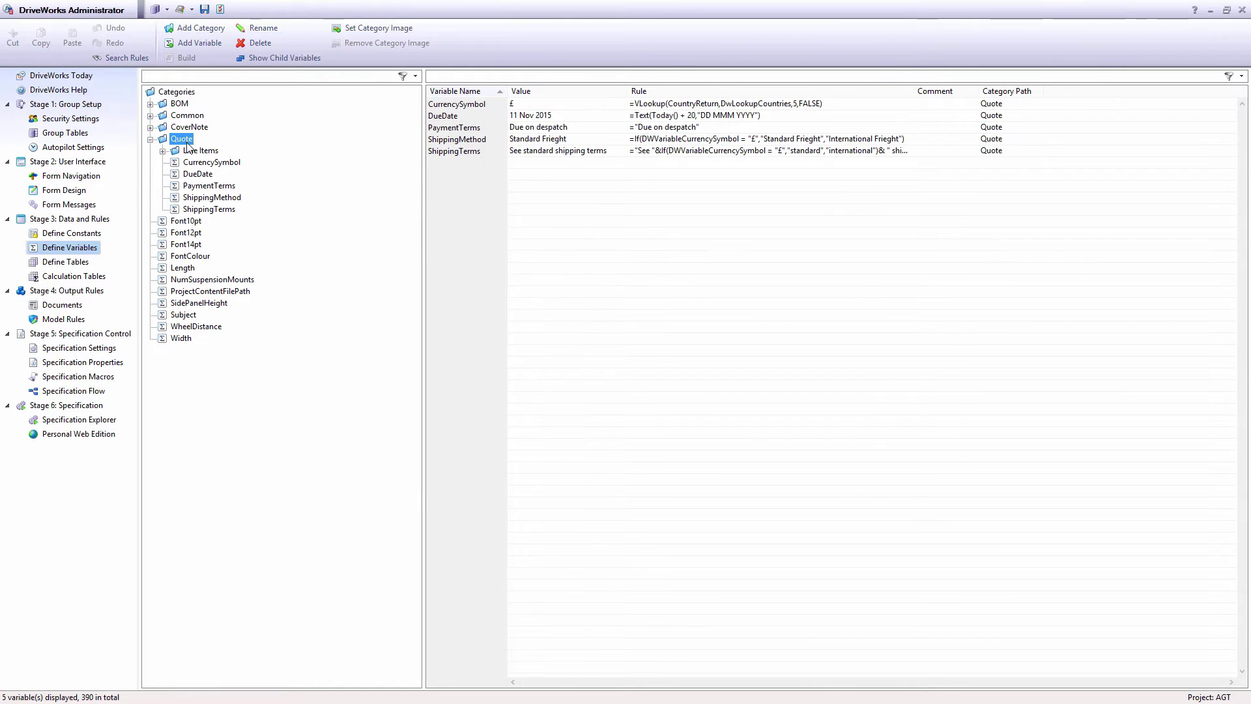
left_click(193, 164)
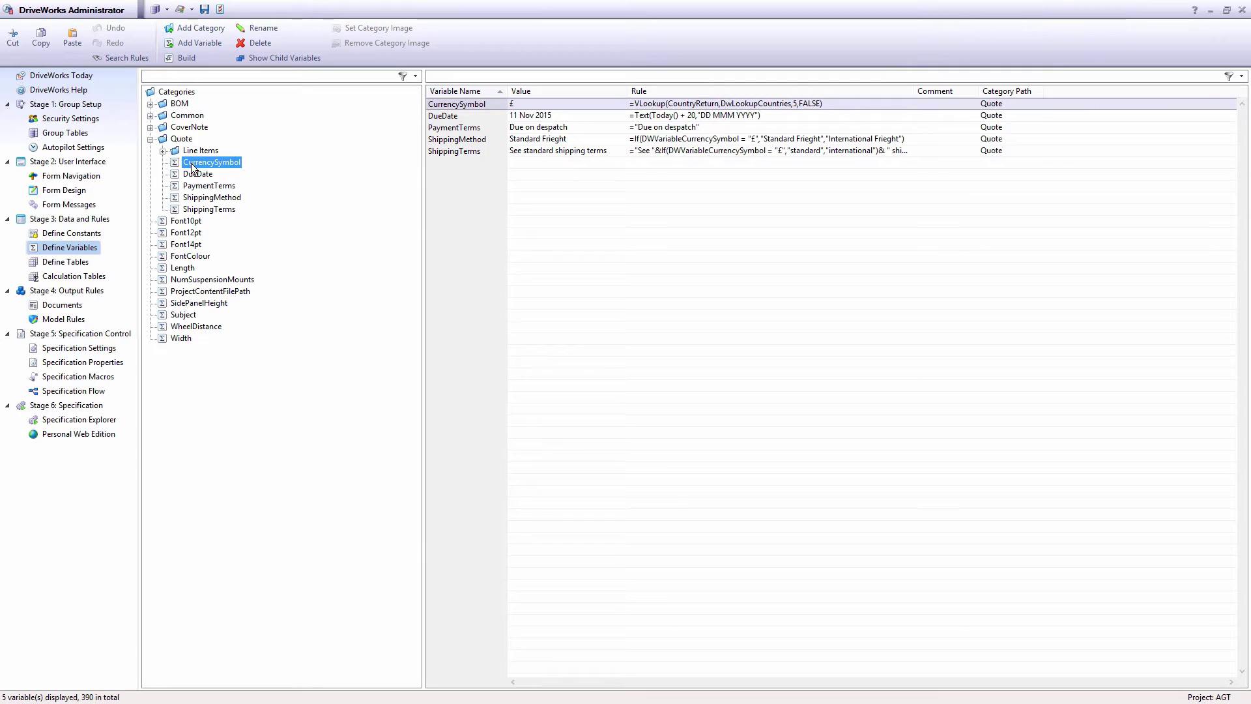
Step: In the project tables, view the Excel, SQL Server and ODBC templates for a new data table, and cancel its creation
left_click(72, 263)
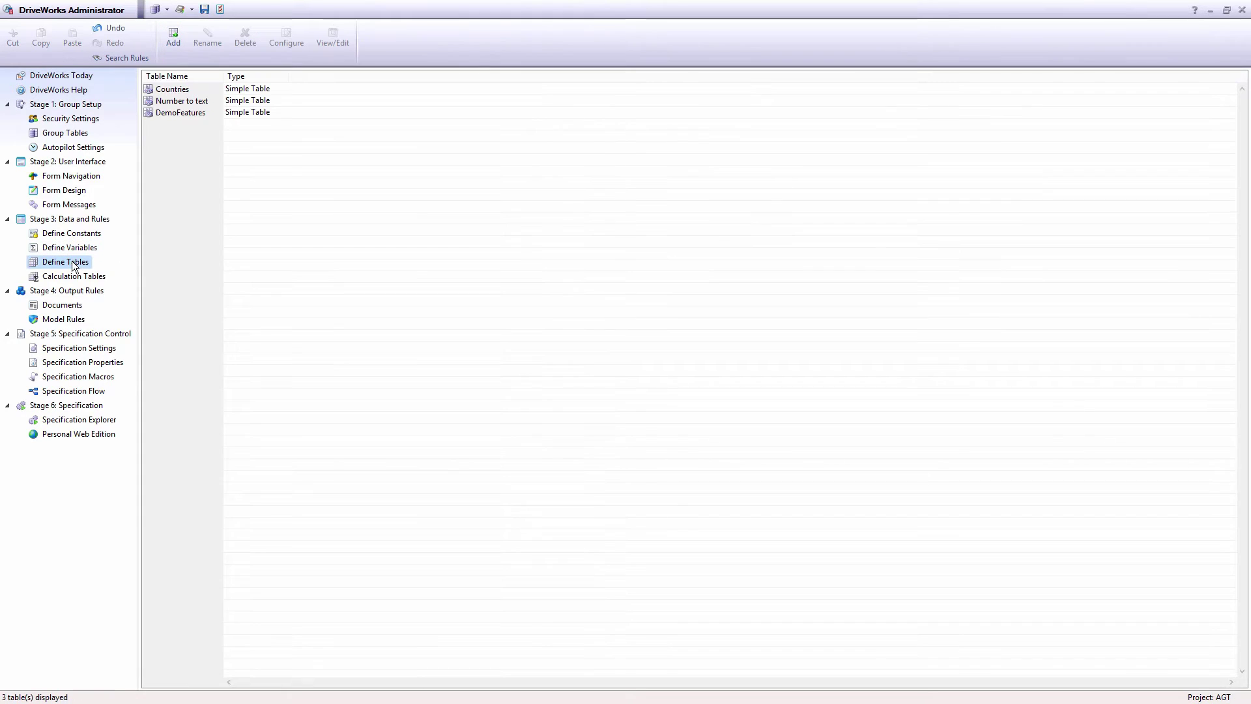
left_click(174, 45)
left_click(645, 335)
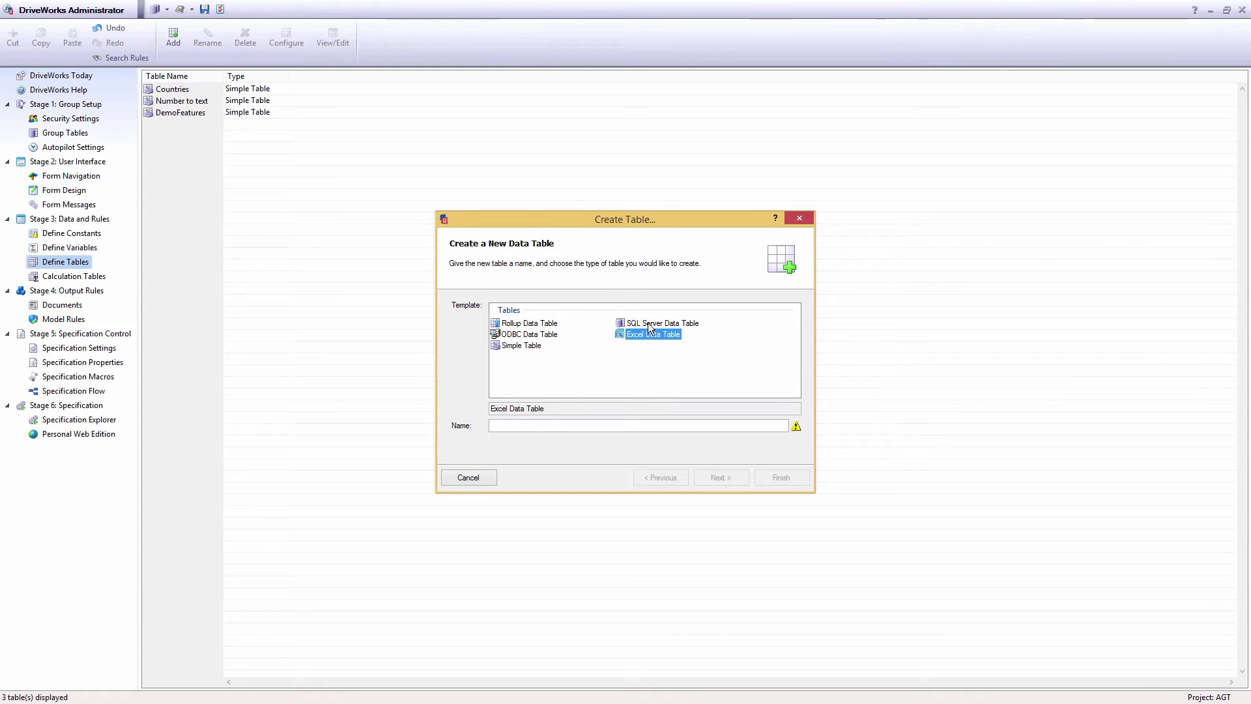
left_click(649, 322)
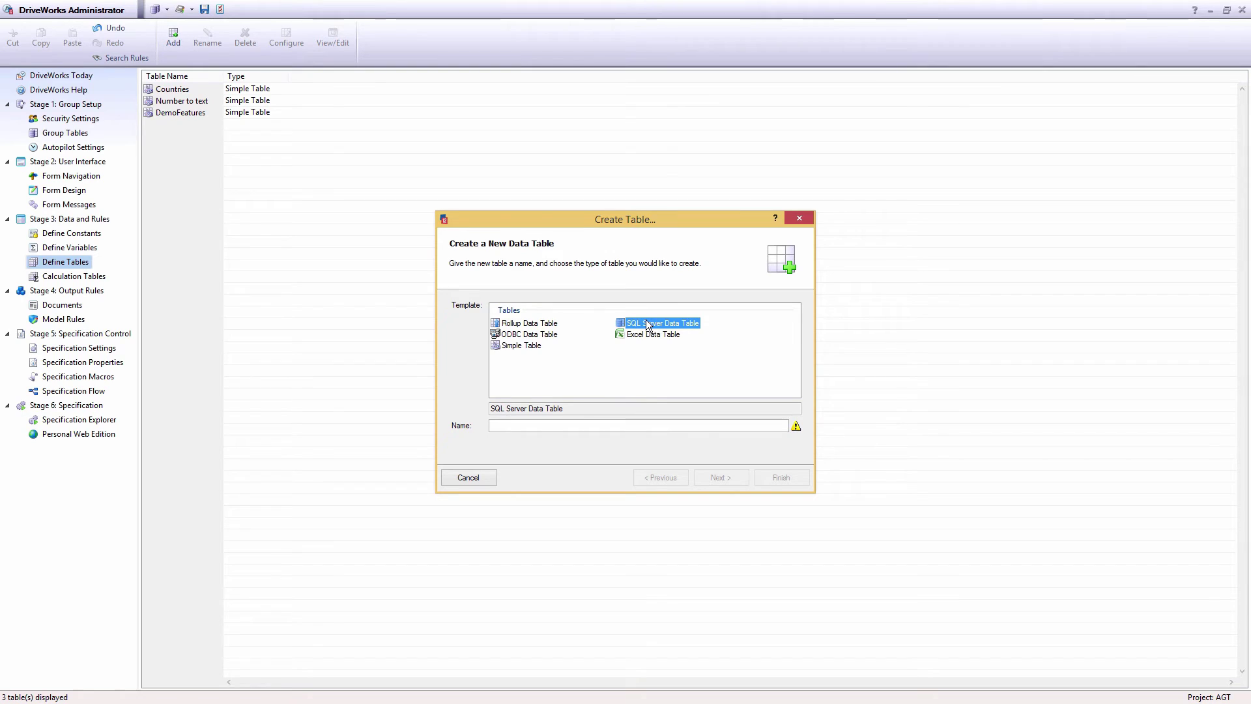
left_click(550, 333)
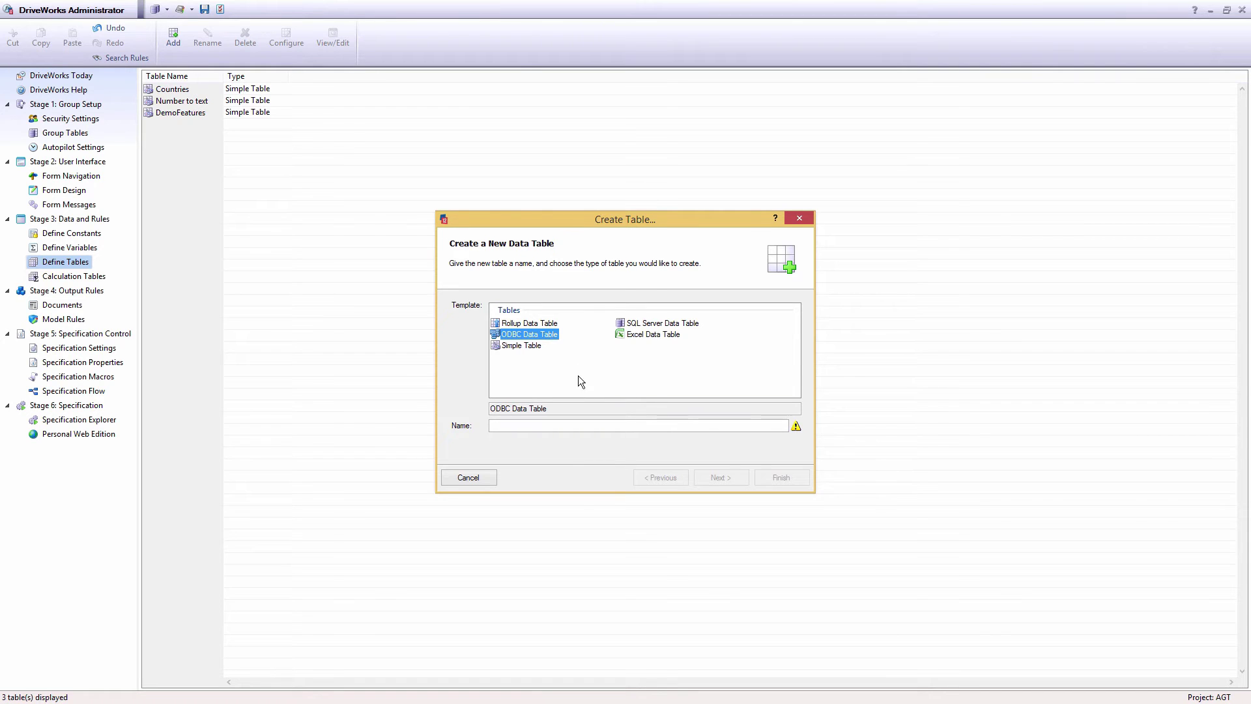
left_click(474, 478)
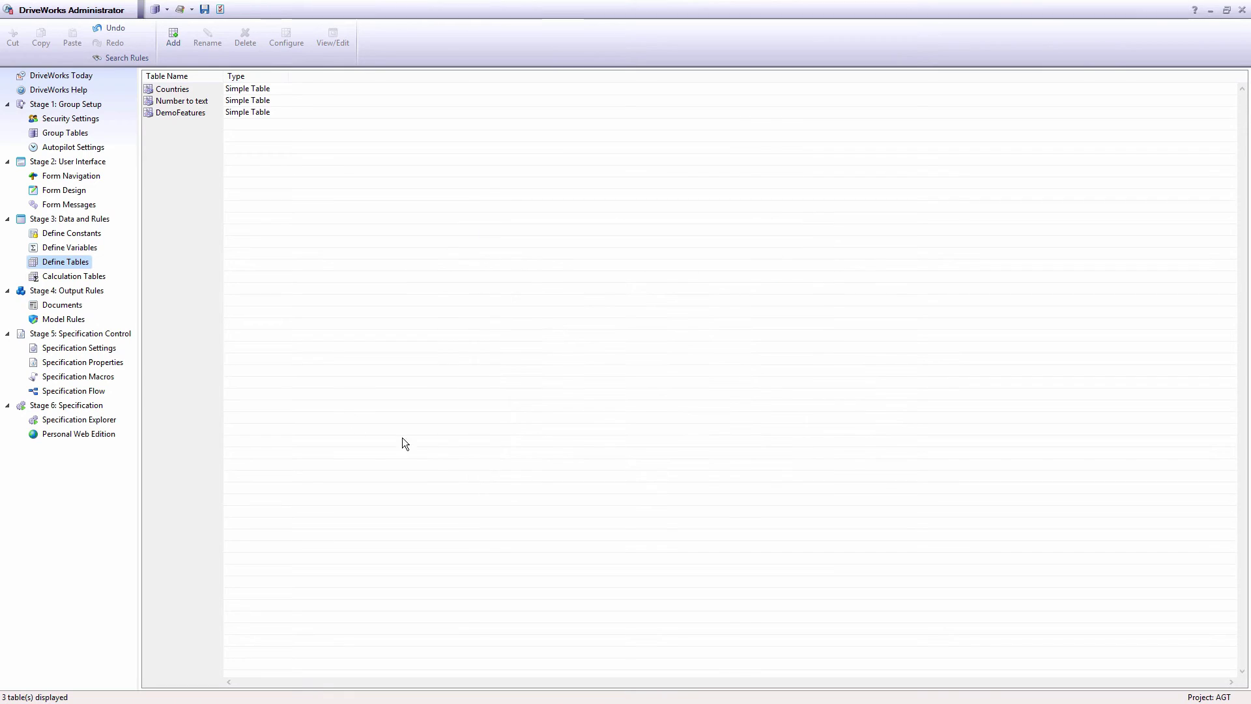
Step: In the model rules, select the General Duty Trailer Assembly with all its children and filter the rules by "axle"
left_click(76, 321)
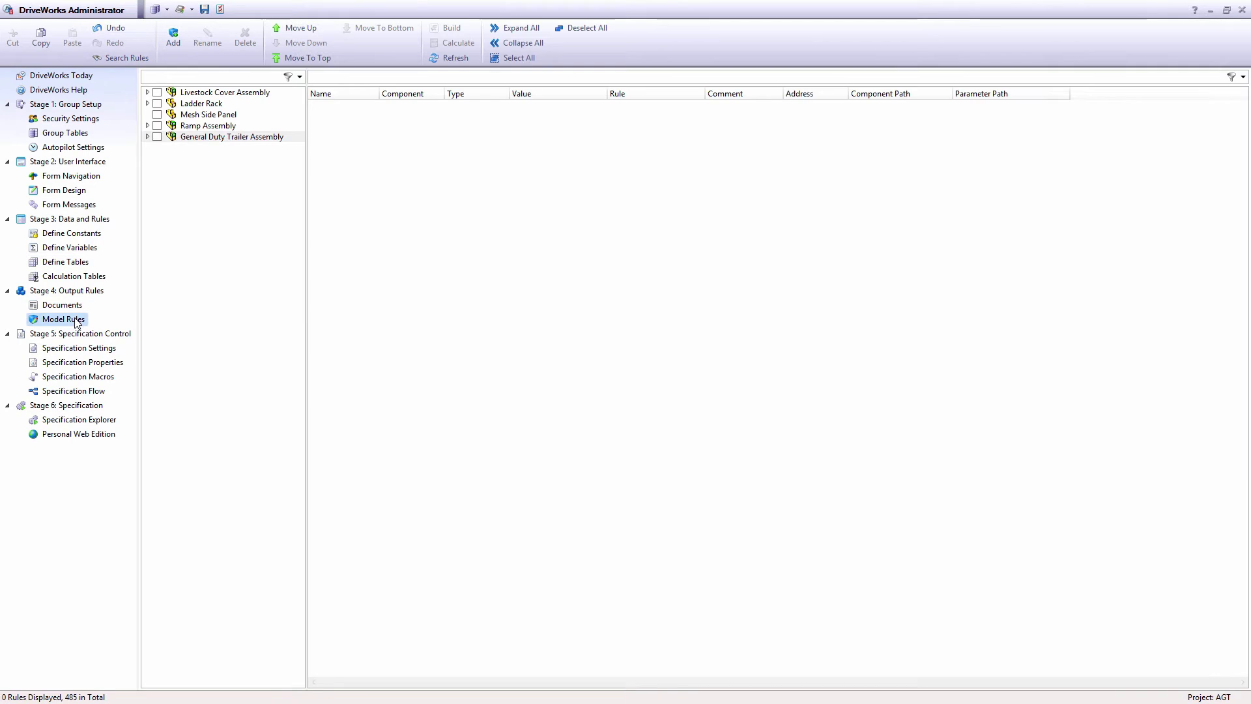
right_click(163, 137)
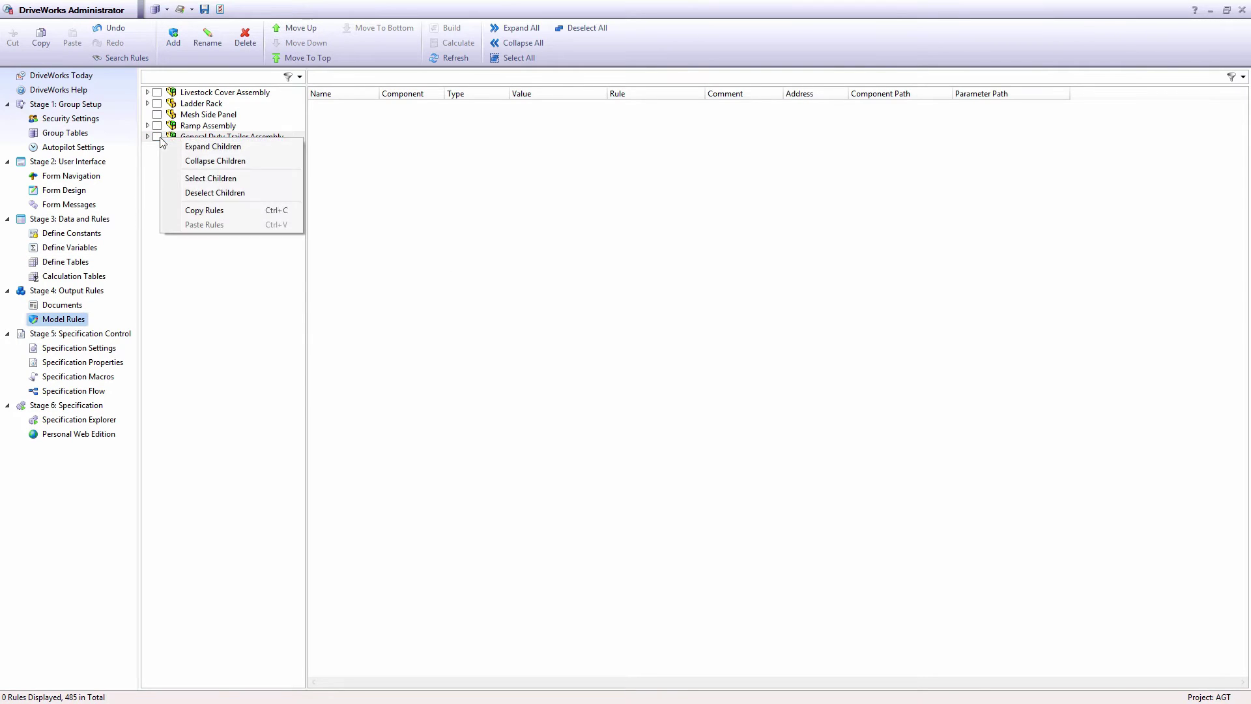
left_click(177, 180)
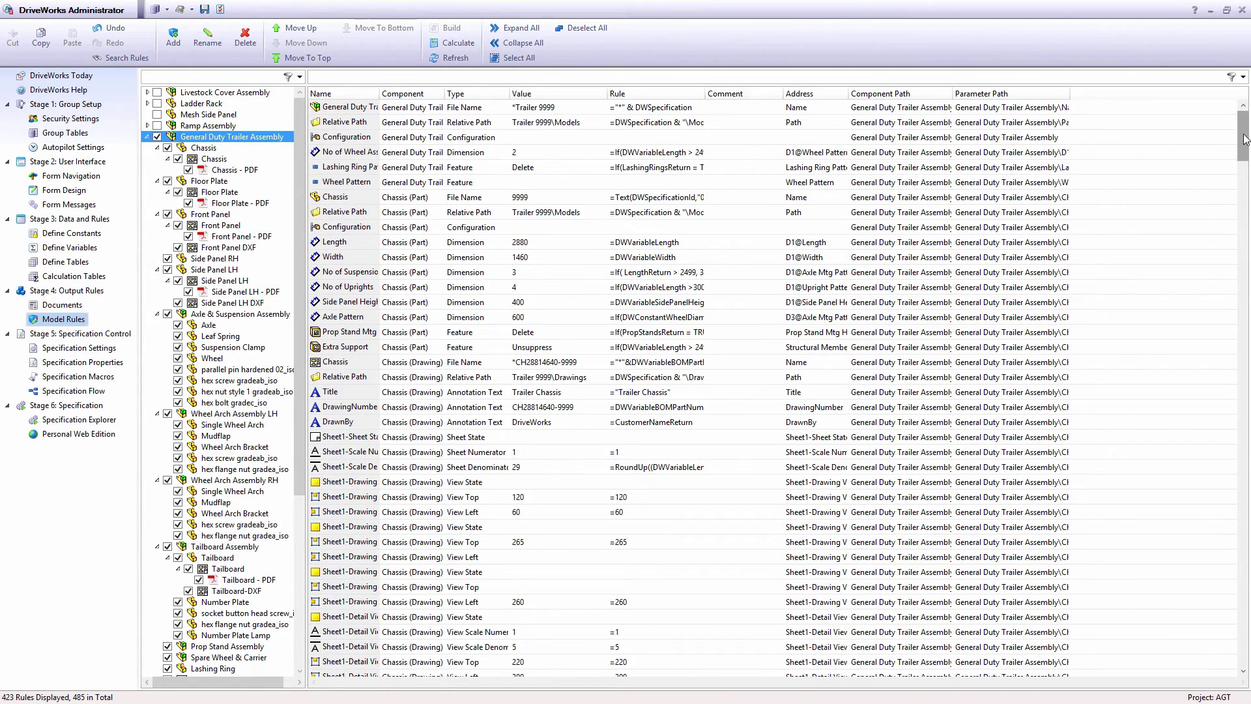
mouse_move(1244, 138)
left_mouse_down()
mouse_move(1216, 320)
mouse_move(1216, 459)
mouse_move(1209, 196)
mouse_move(1190, 110)
left_mouse_up()
left_click(636, 77)
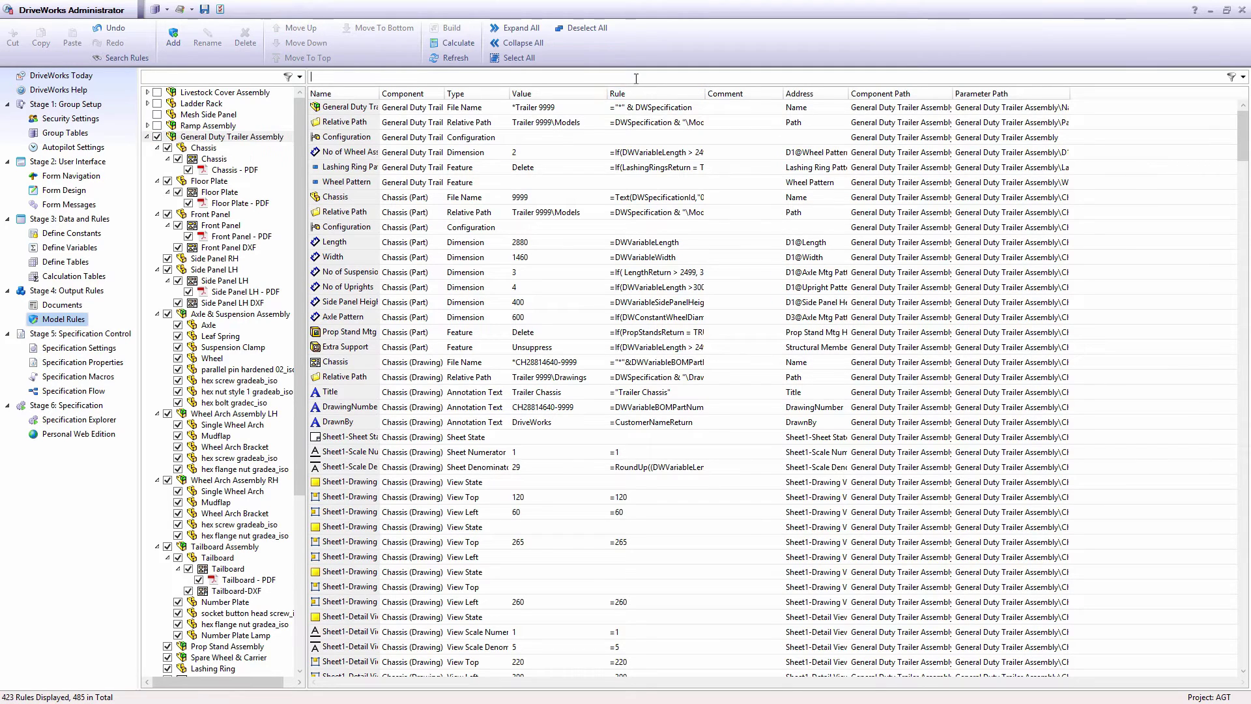
type("axle")
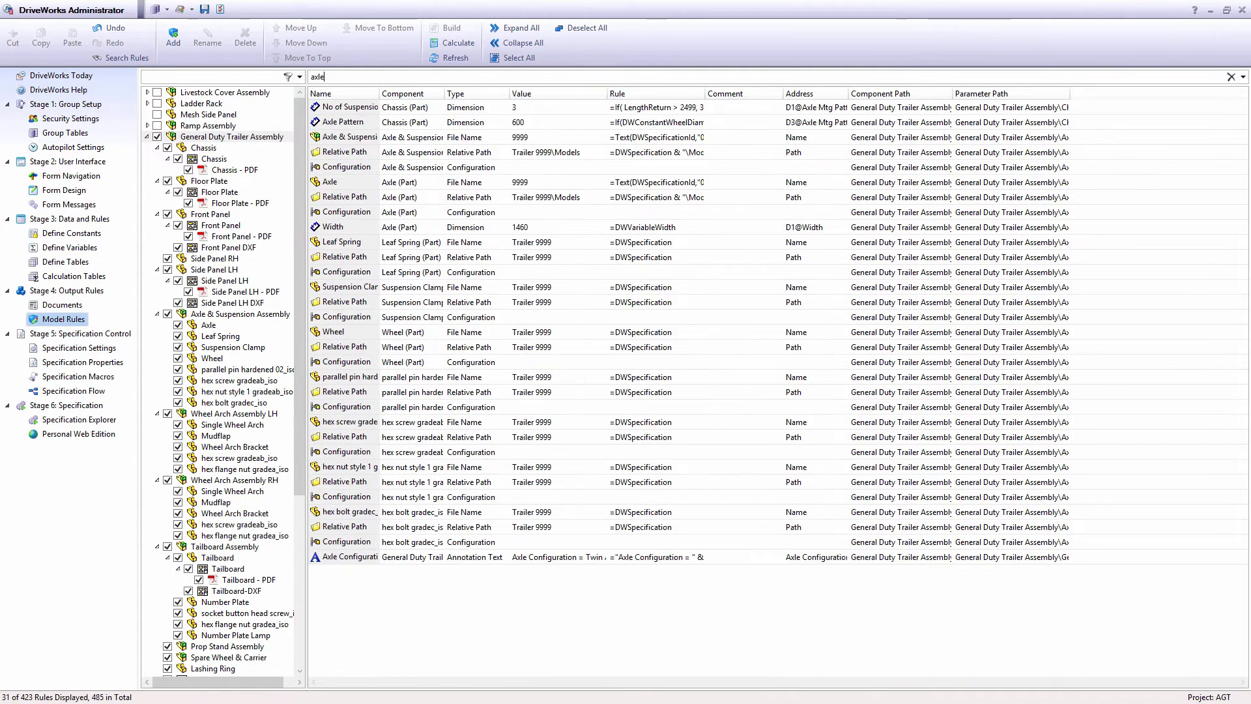
Step: Open the No of Suspension Mts rule, examine its length condition and true and false values, and close it without saving
left_click(652, 109)
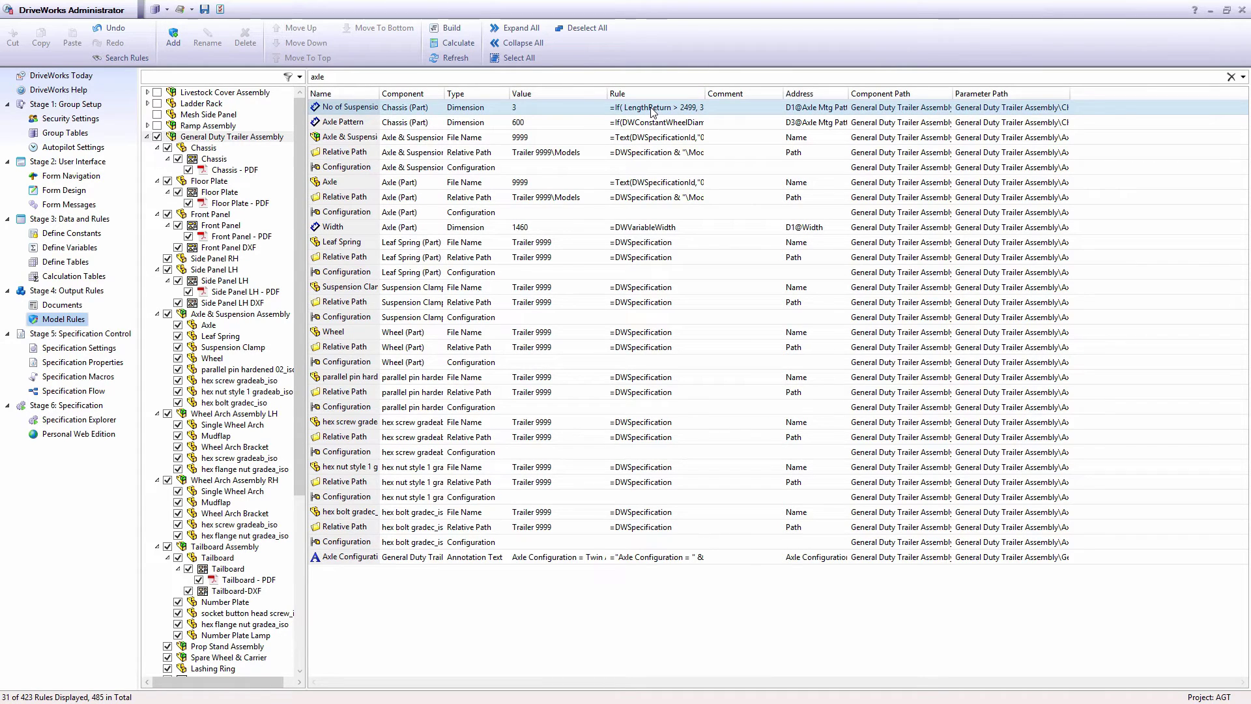
double_click(652, 109)
left_click_drag(656, 189, 637, 144)
left_click_drag(370, 207, 334, 207)
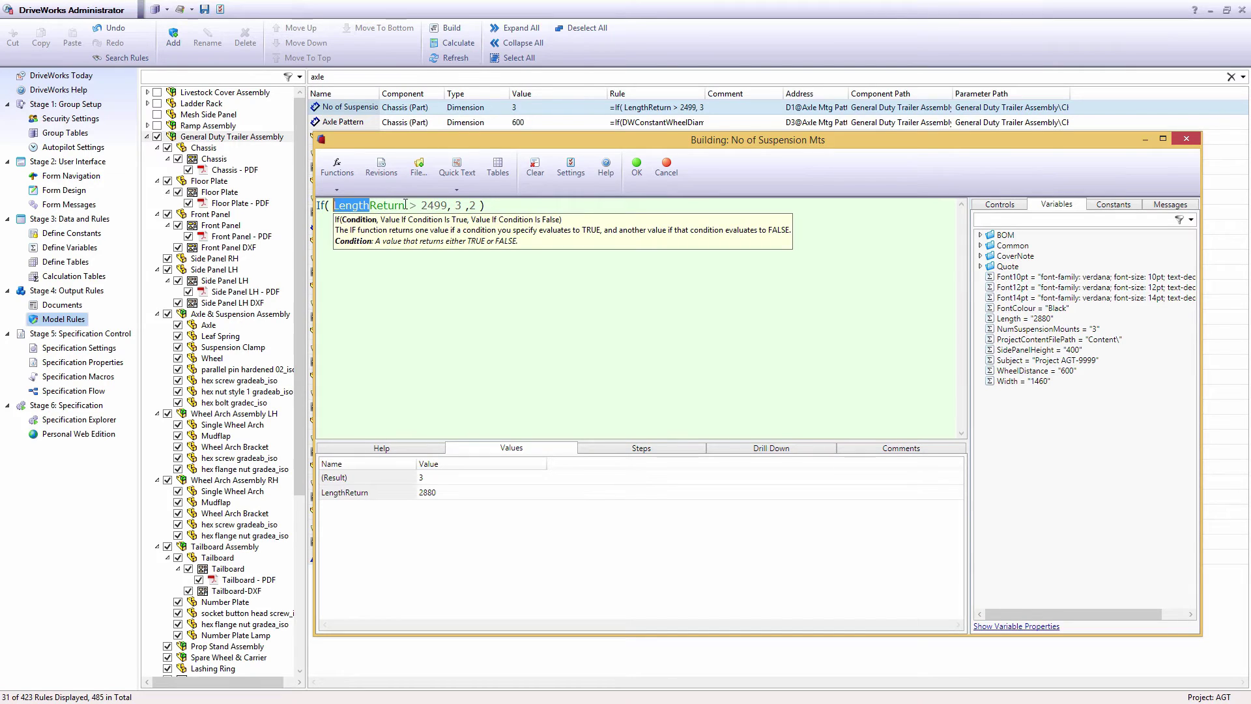
left_click_drag(409, 206, 448, 207)
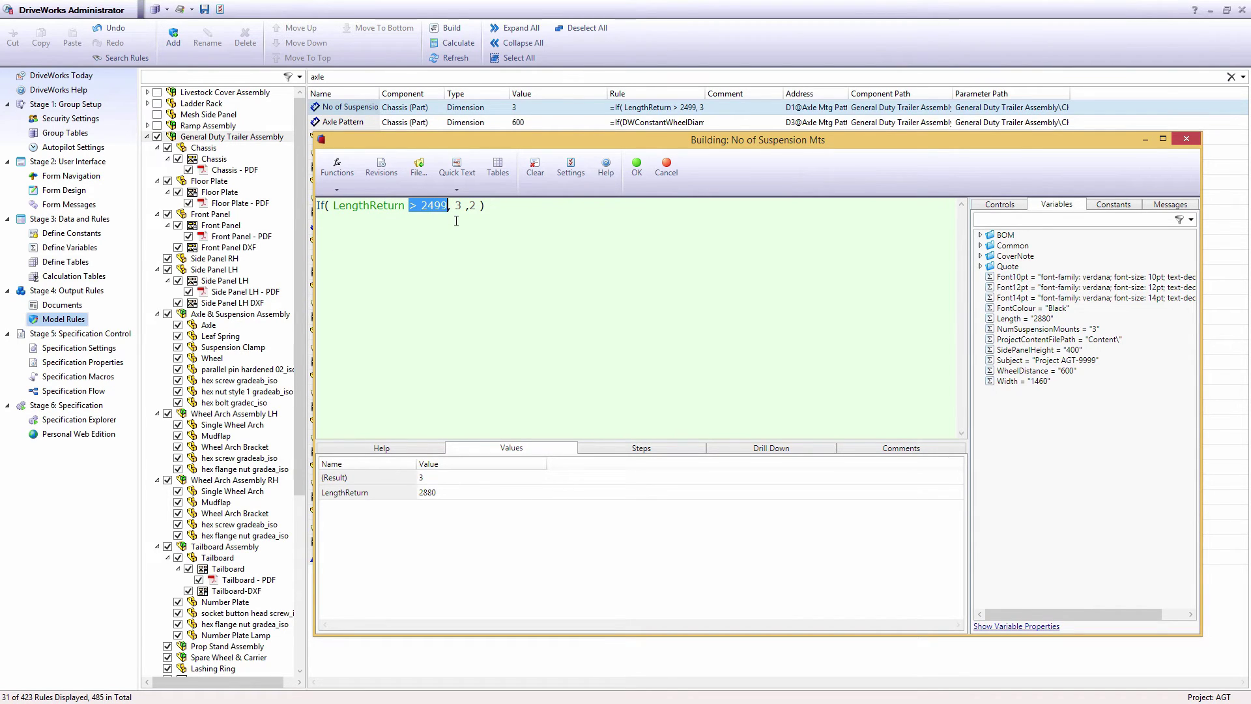
double_click(459, 206)
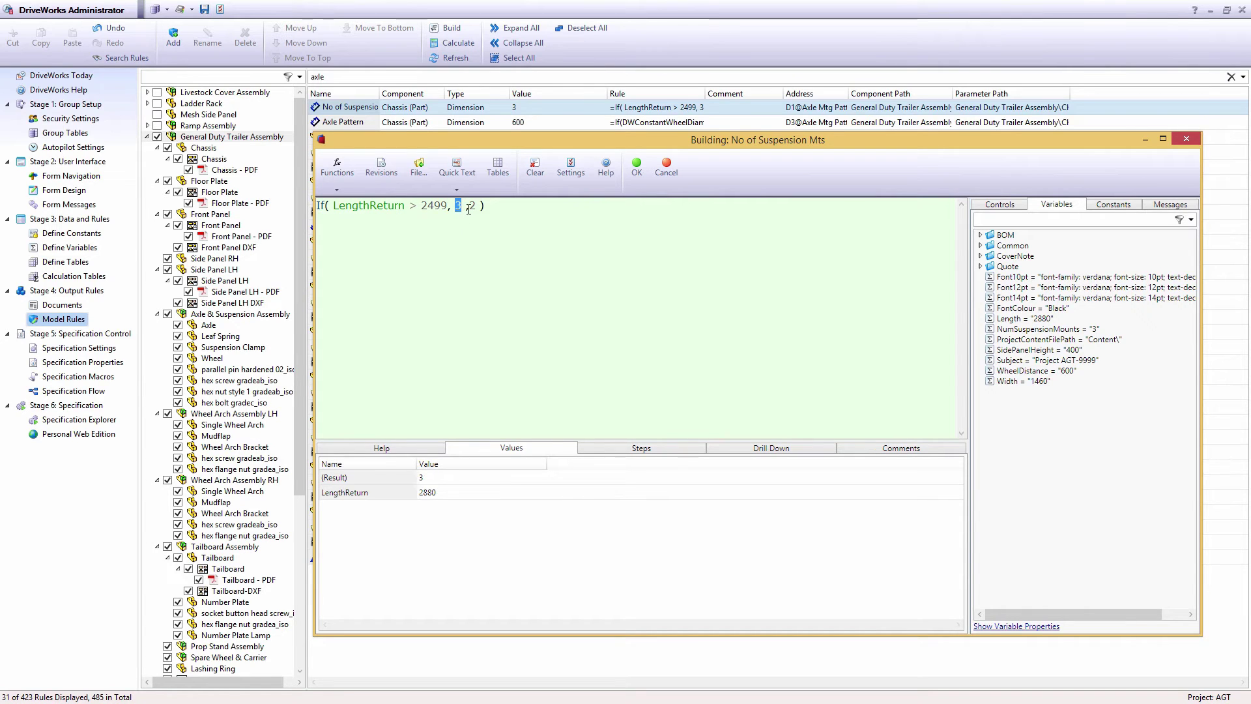
double_click(472, 206)
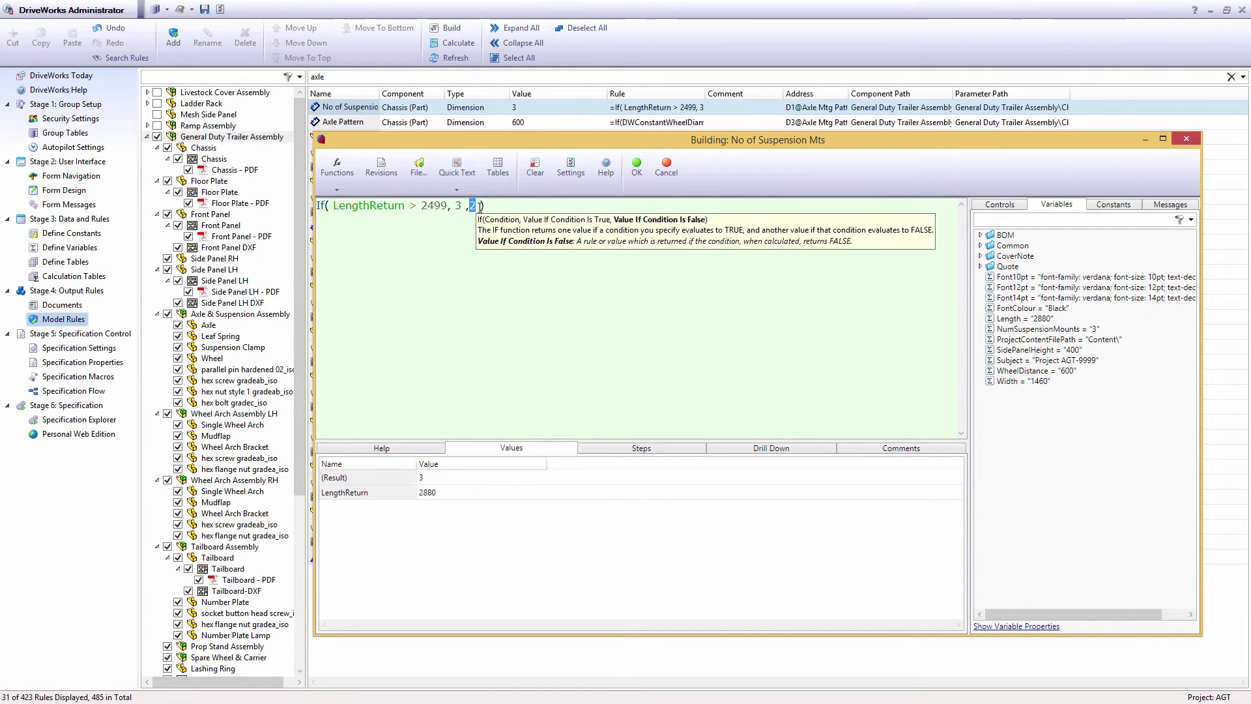
left_click(664, 176)
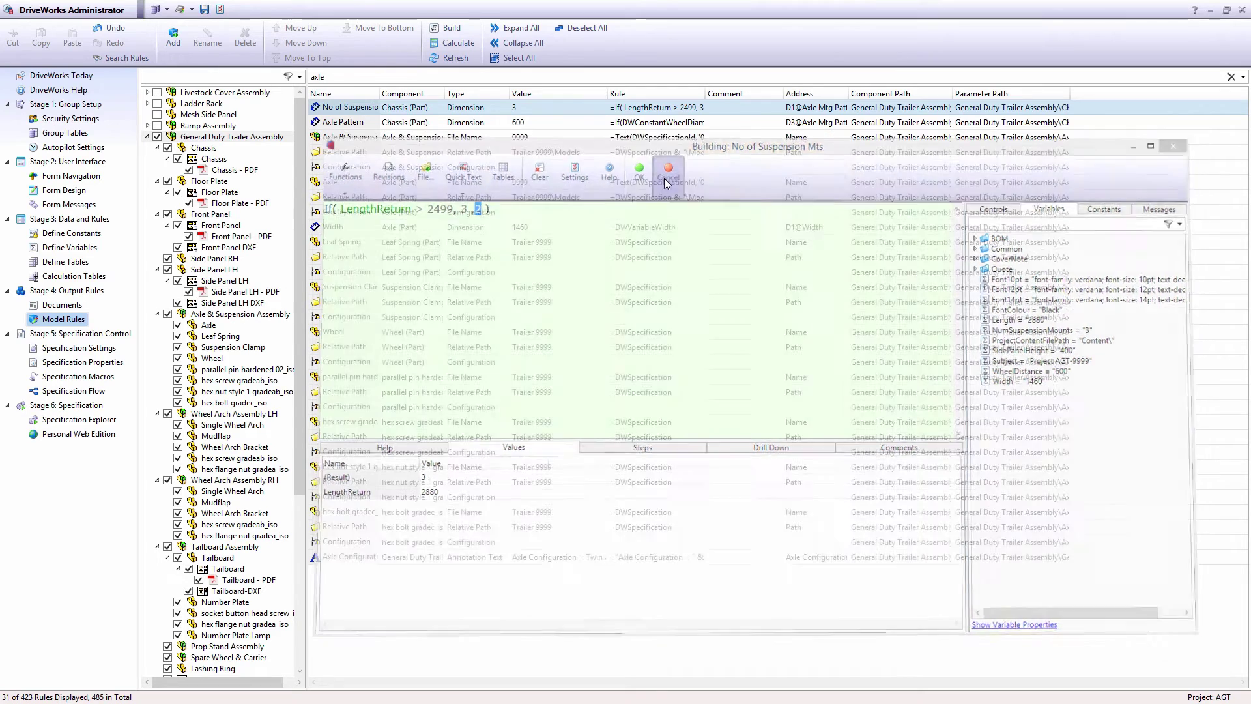
Step: Open the chassis Axle Pattern rule, examine its nested If conditions, and widen the Name column of its input values
left_click(645, 124)
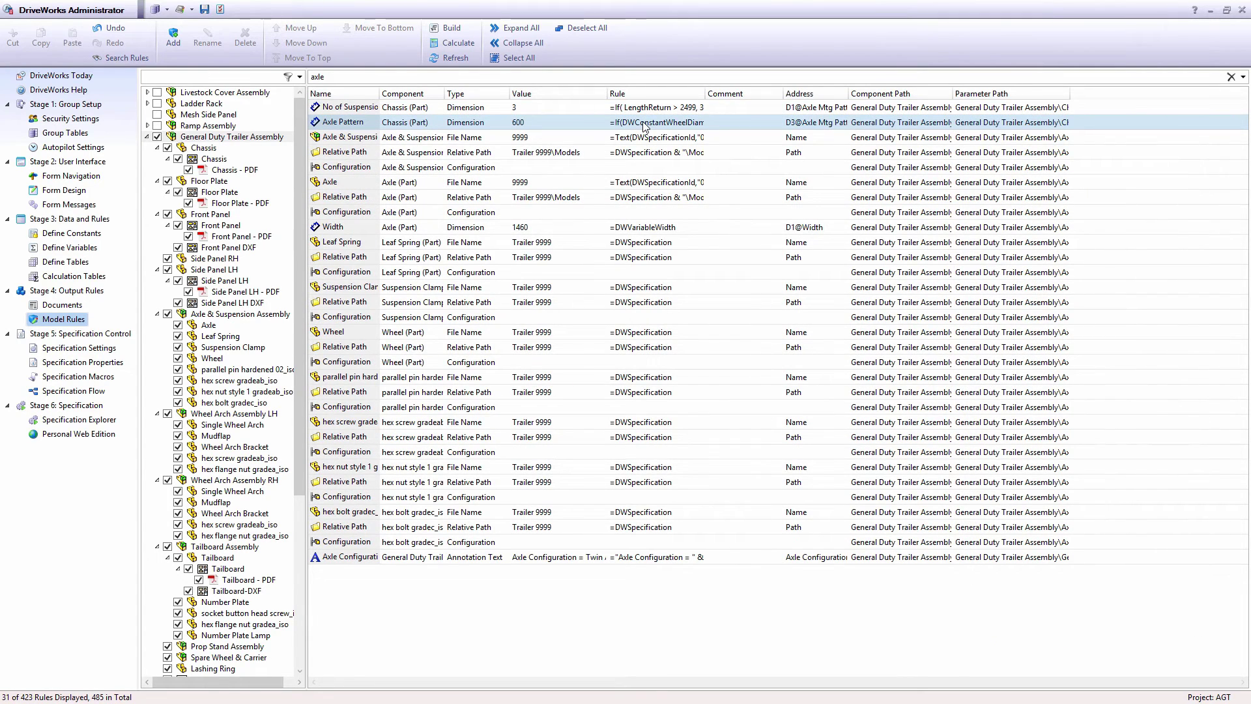
double_click(643, 124)
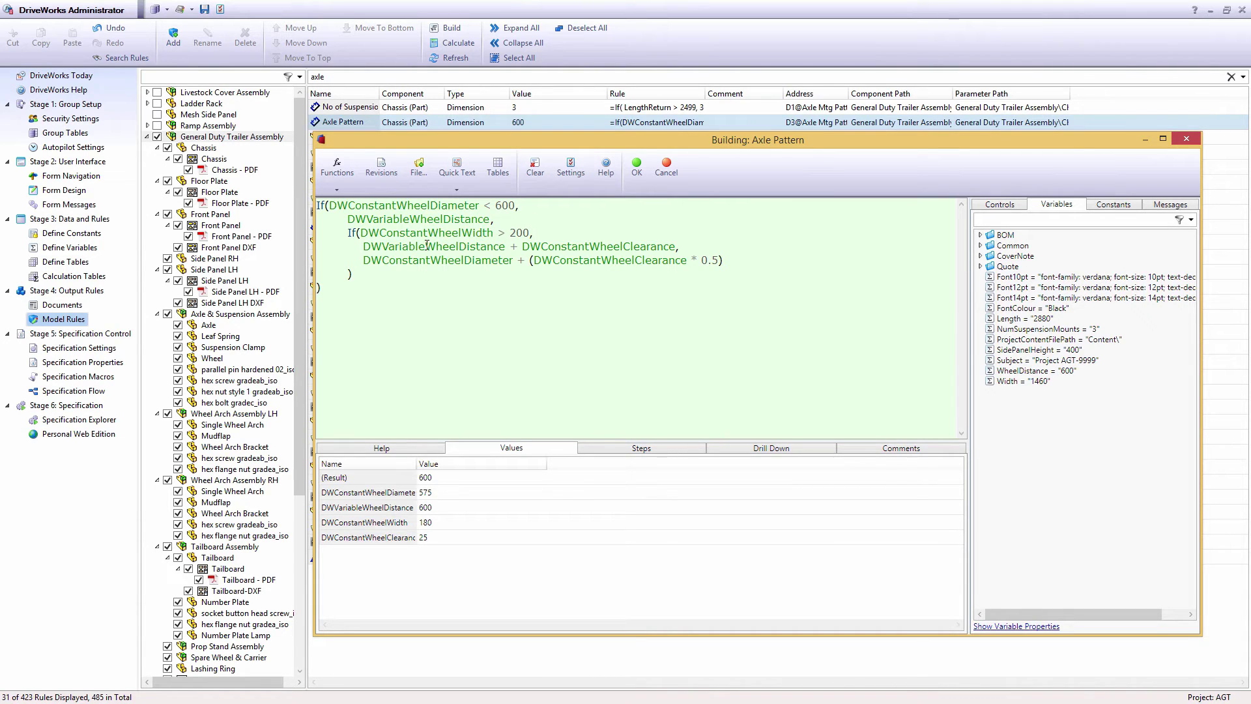
left_click_drag(426, 246, 361, 233)
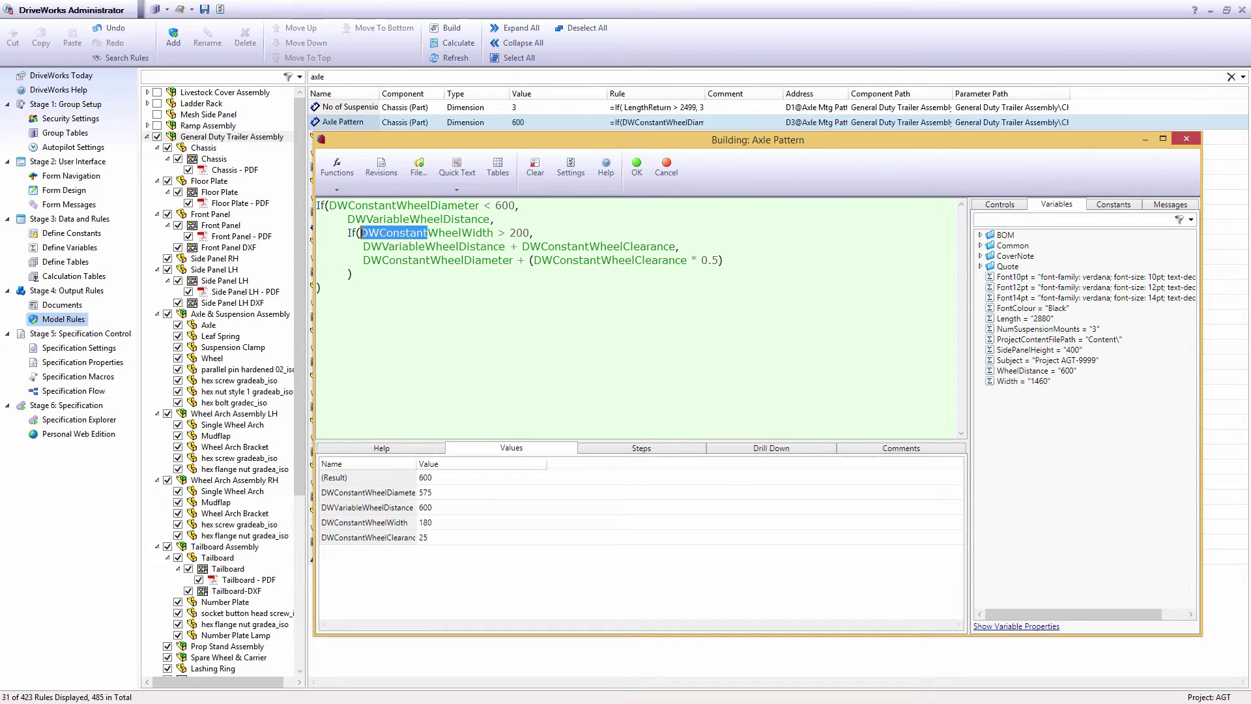
left_click(475, 310)
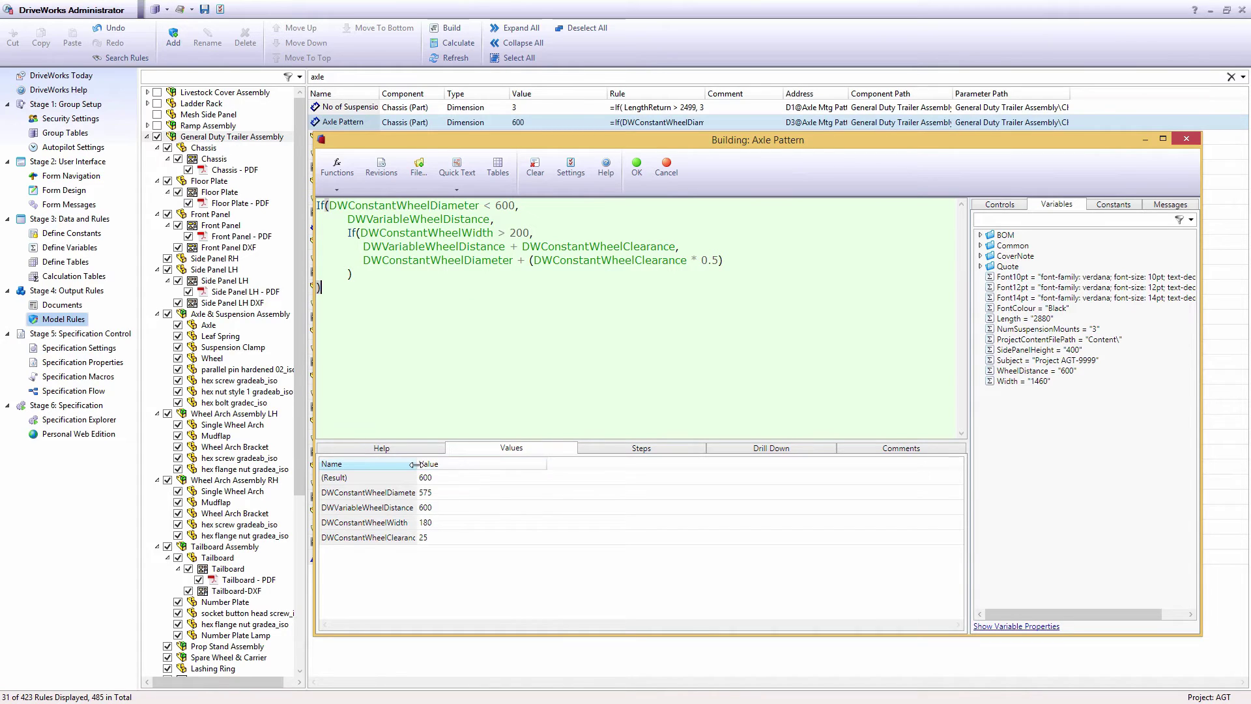
left_click_drag(417, 464, 479, 464)
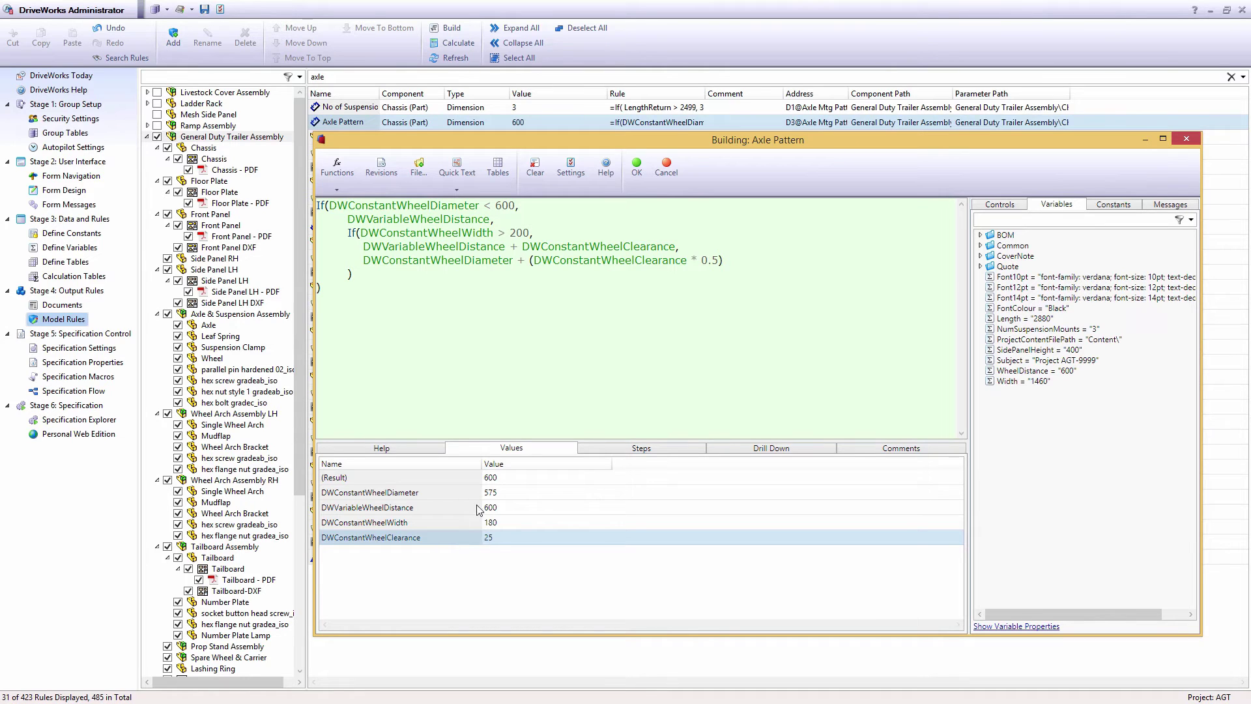
Step: Show the Axle Pattern rule's calculation steps, widen the Step column, and examine the nested wheel width condition
left_click(628, 451)
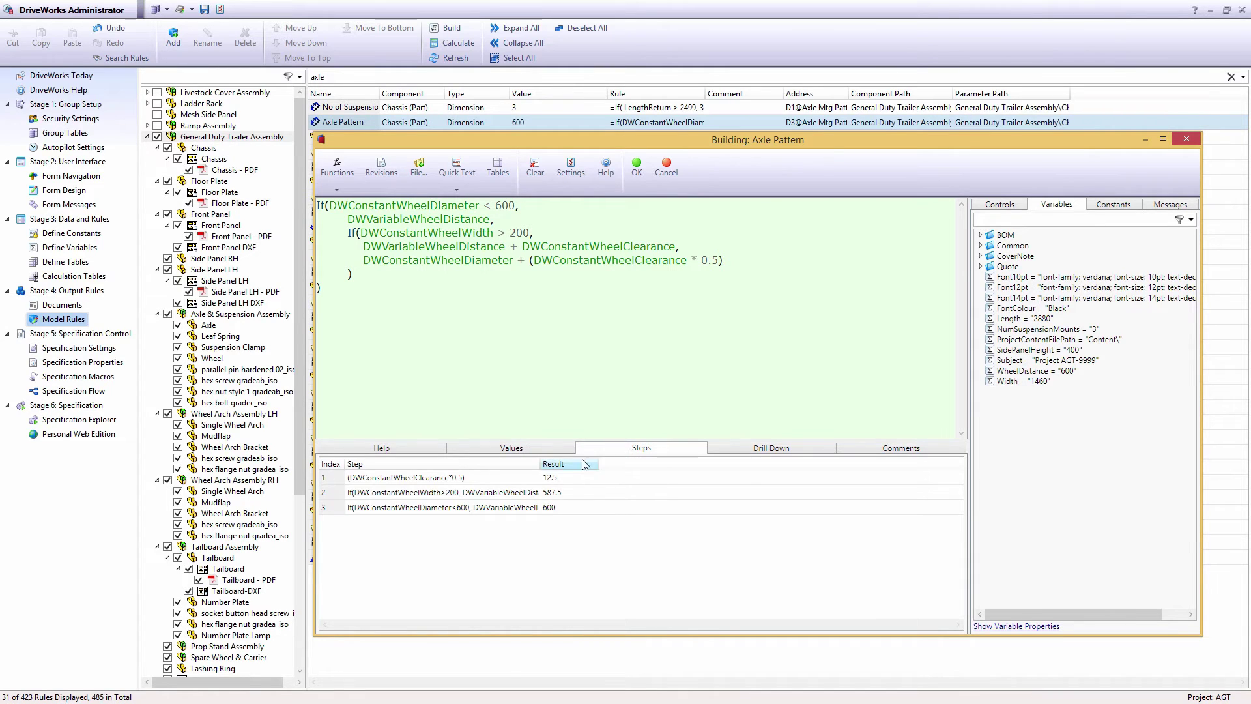
left_click_drag(540, 464, 726, 464)
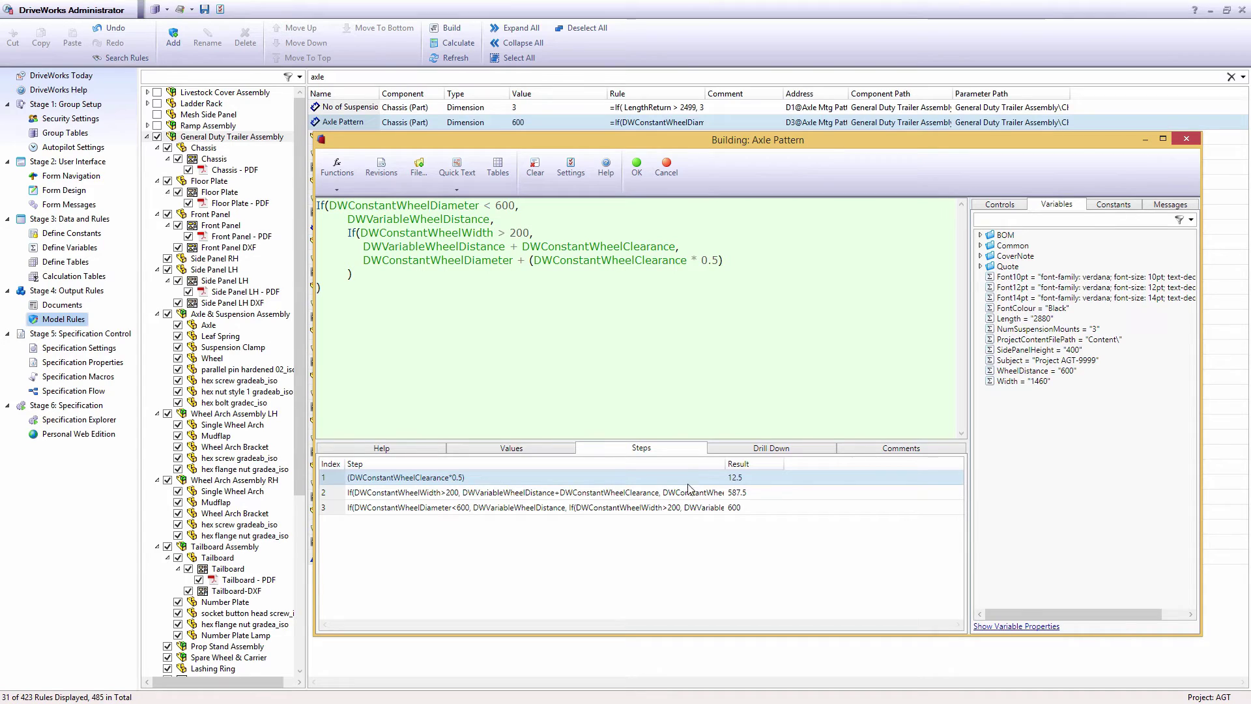
left_click(690, 494)
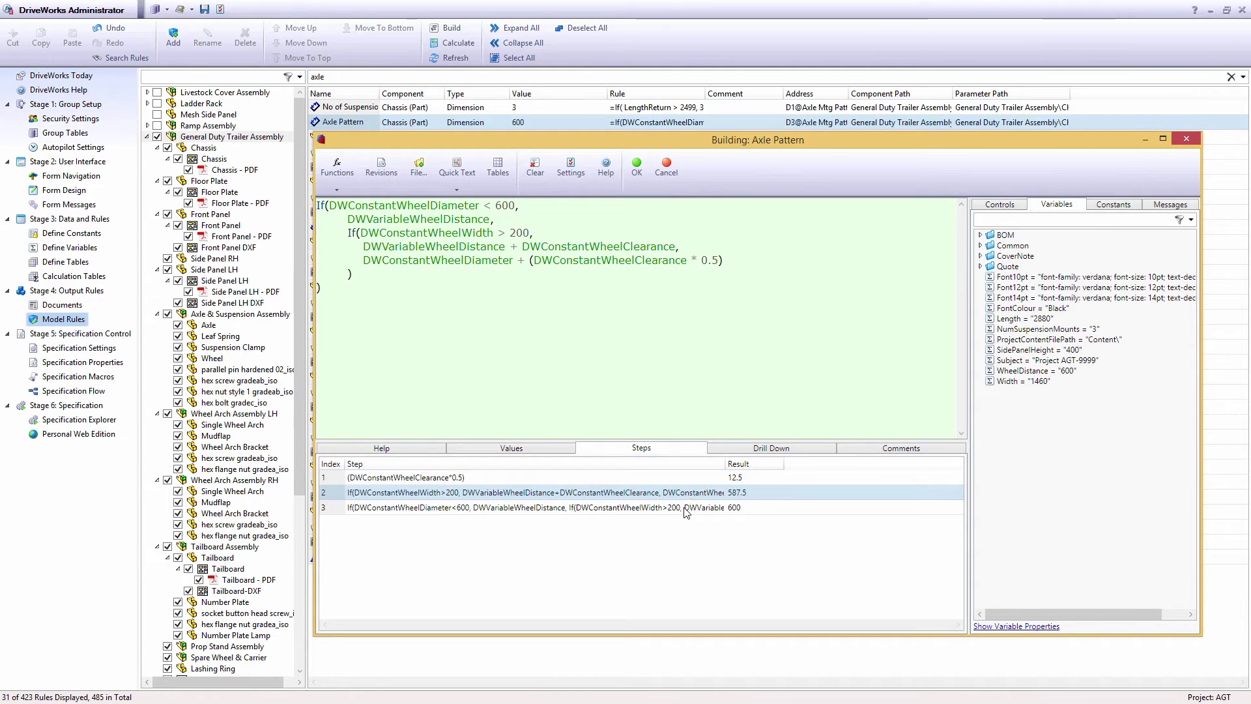
Step: Examine the outer wheel diameter condition and the Axle Pattern rule's drill-down tree, expanding the WheelDistance reference and its addition
left_click(686, 510)
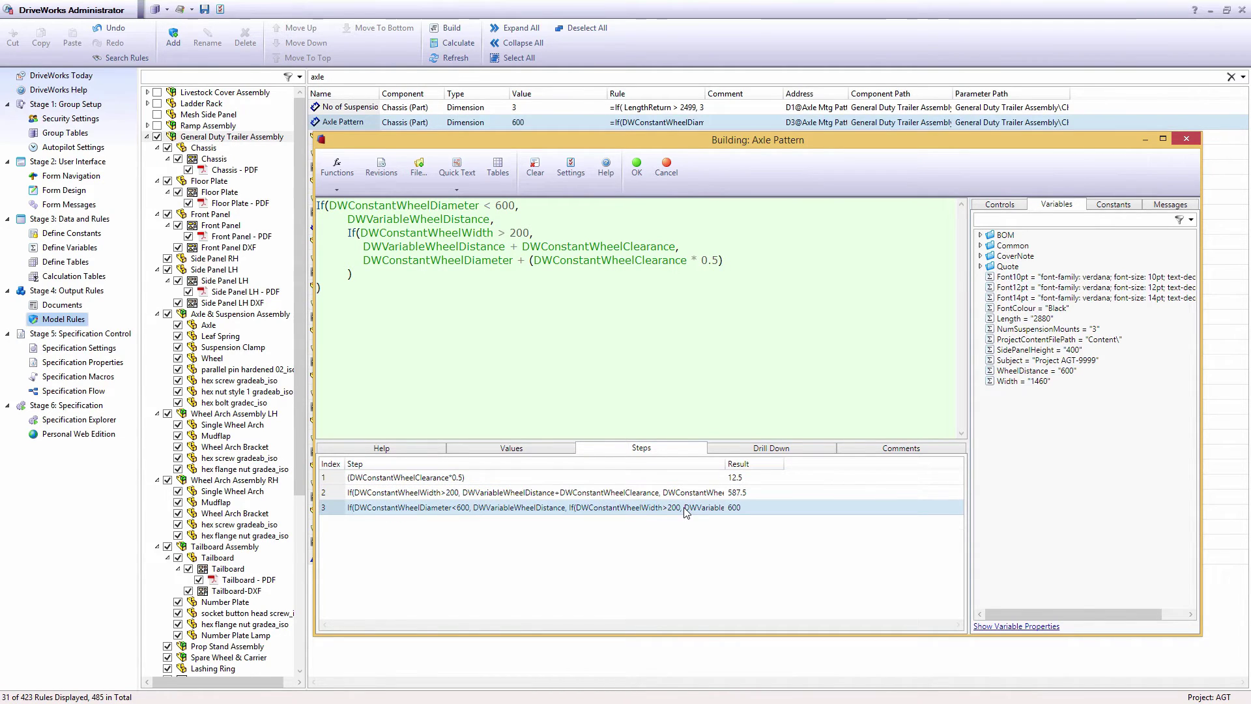
left_click(734, 450)
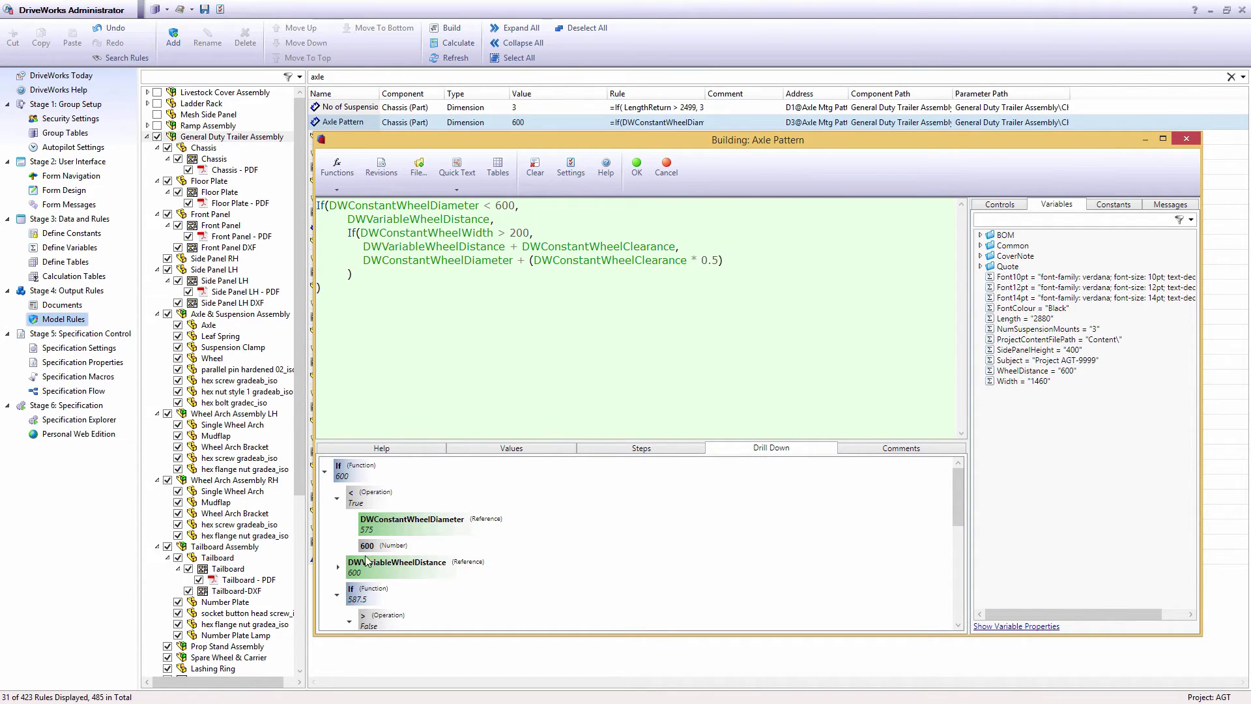
left_click(338, 569)
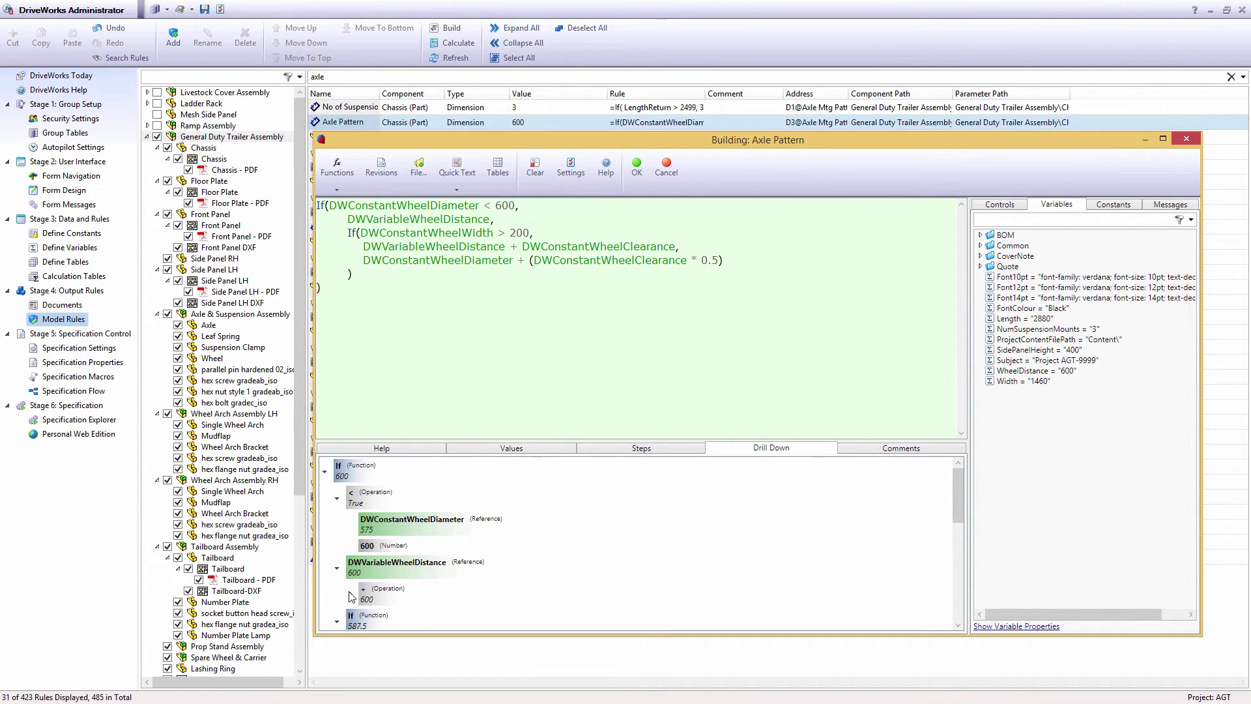
left_click(350, 594)
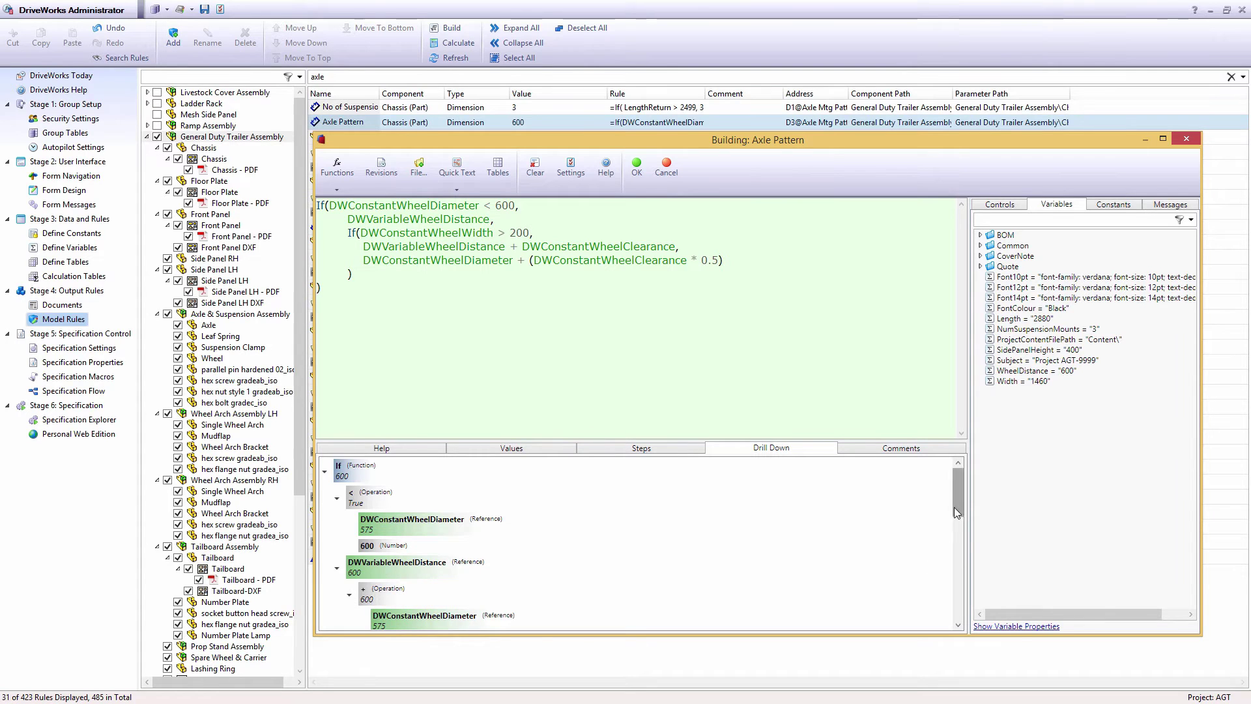
left_click_drag(954, 508, 953, 525)
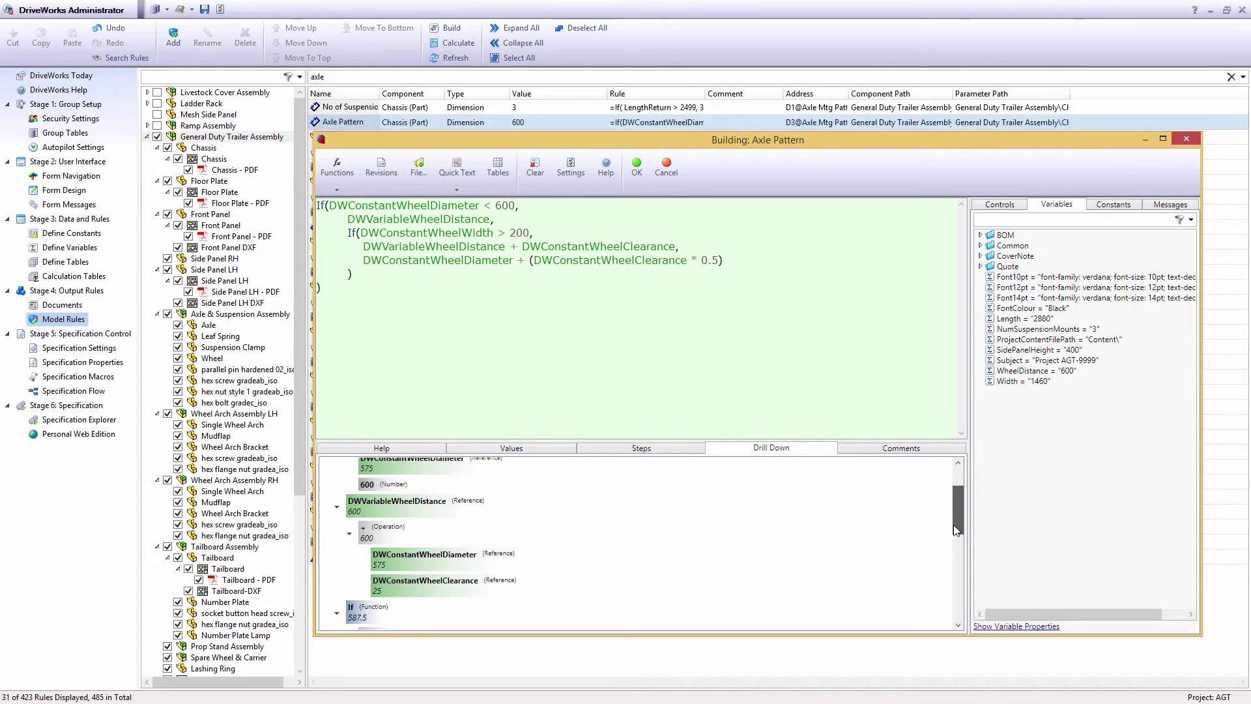
left_click_drag(953, 526, 957, 569)
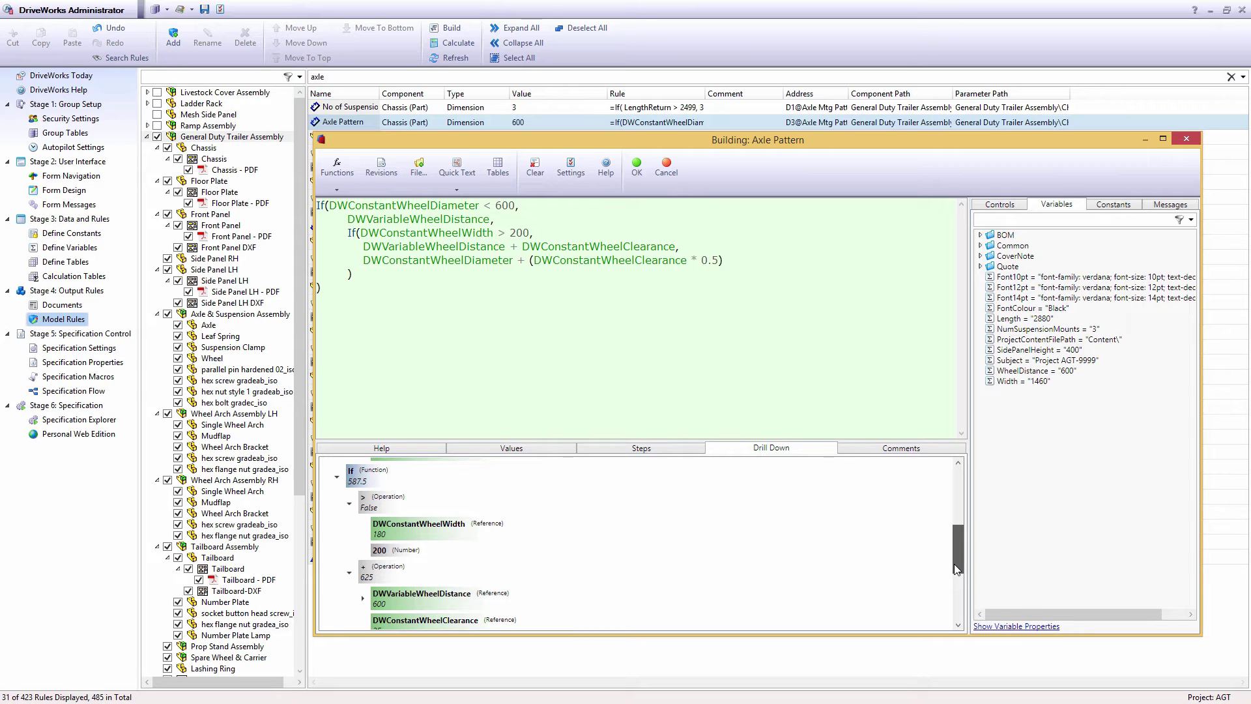
left_click_drag(954, 565, 954, 562)
left_click_drag(956, 562, 949, 496)
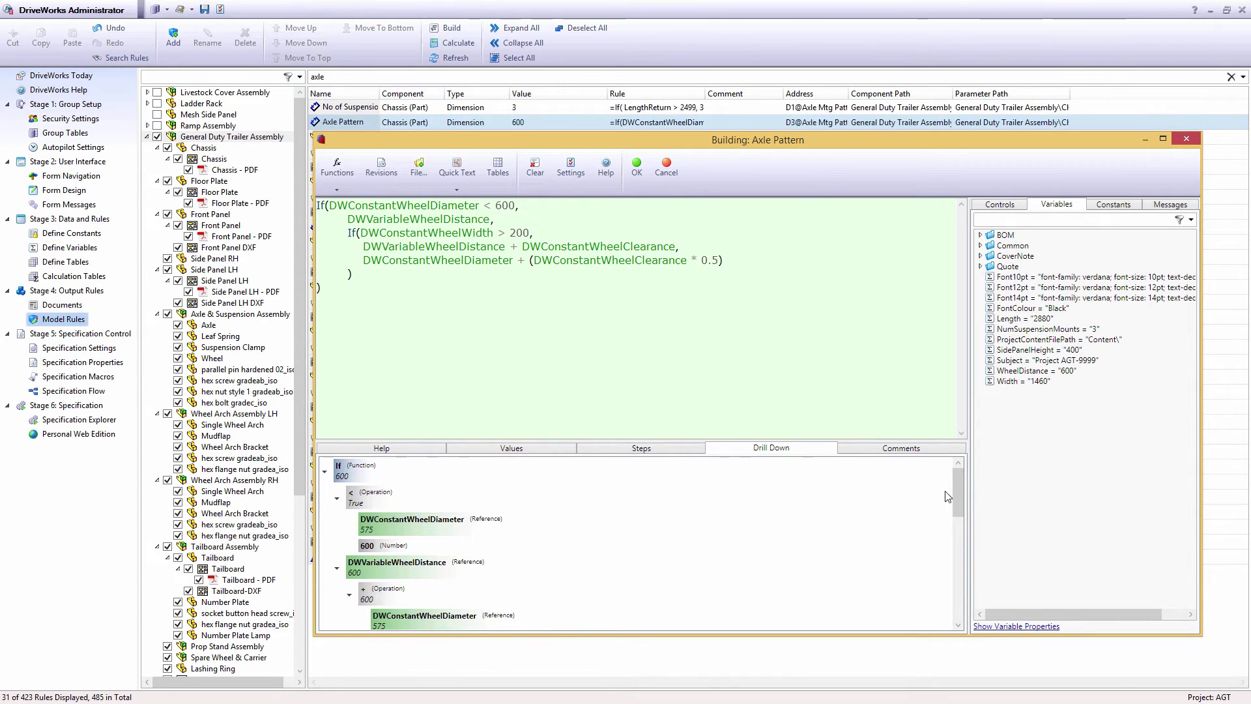
Step: Open the WheelDistance variable from within the Axle Pattern rule, examine its formula, and close both rules without saving
right_click(444, 250)
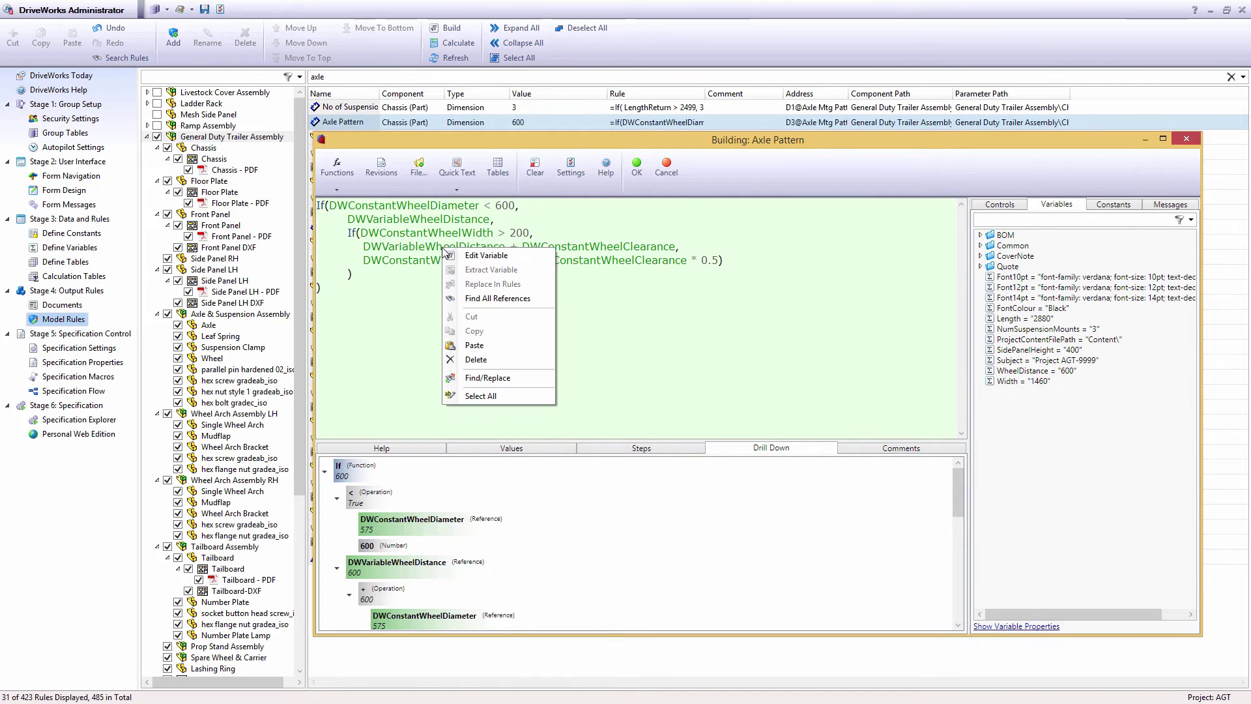
left_click(457, 255)
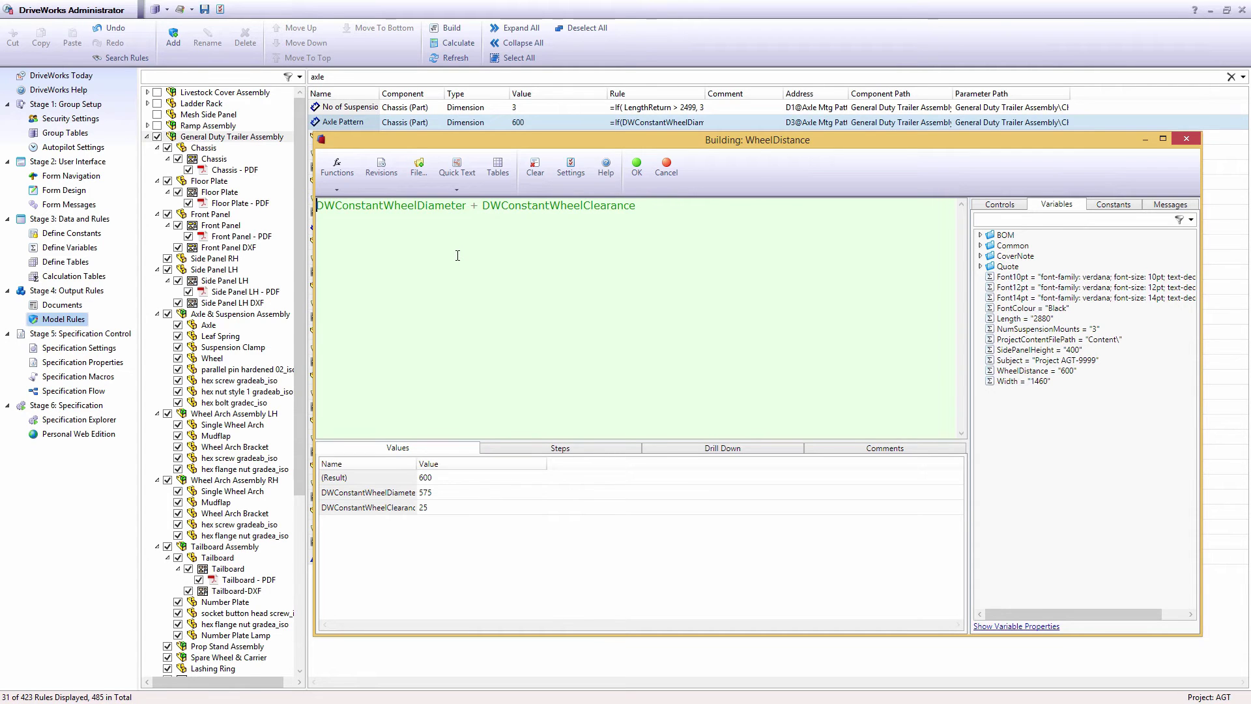
left_click(661, 175)
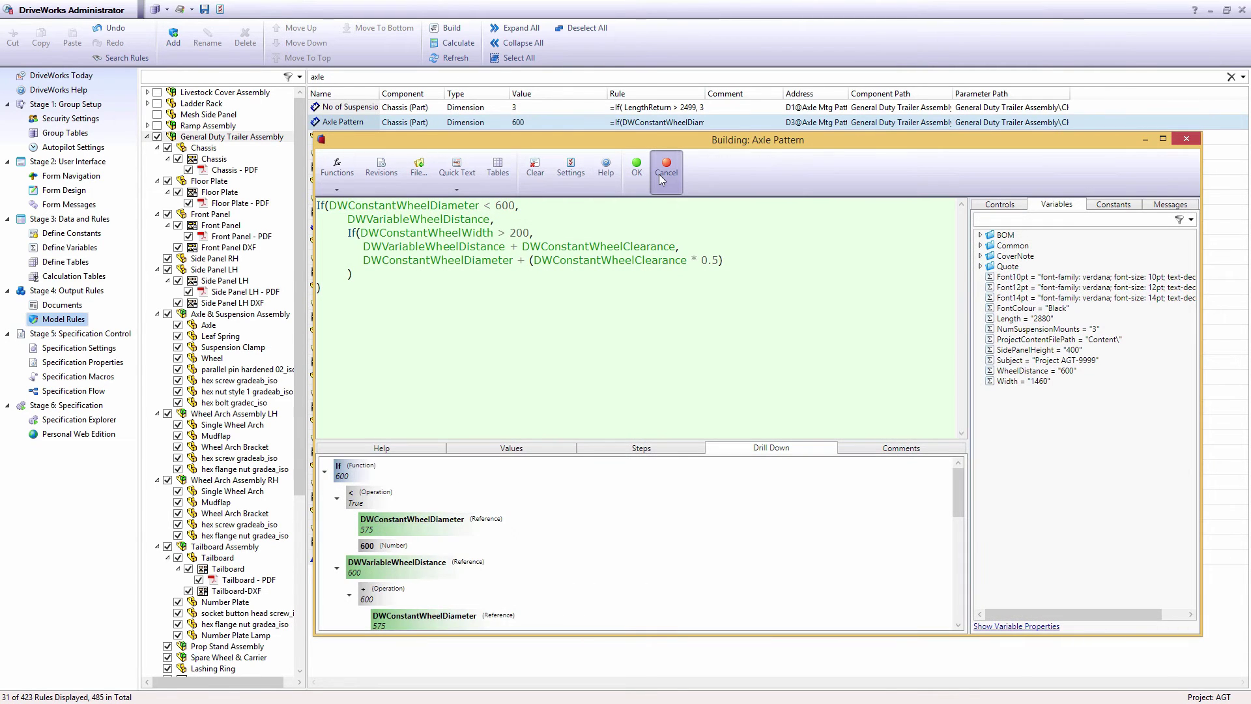
left_click(659, 174)
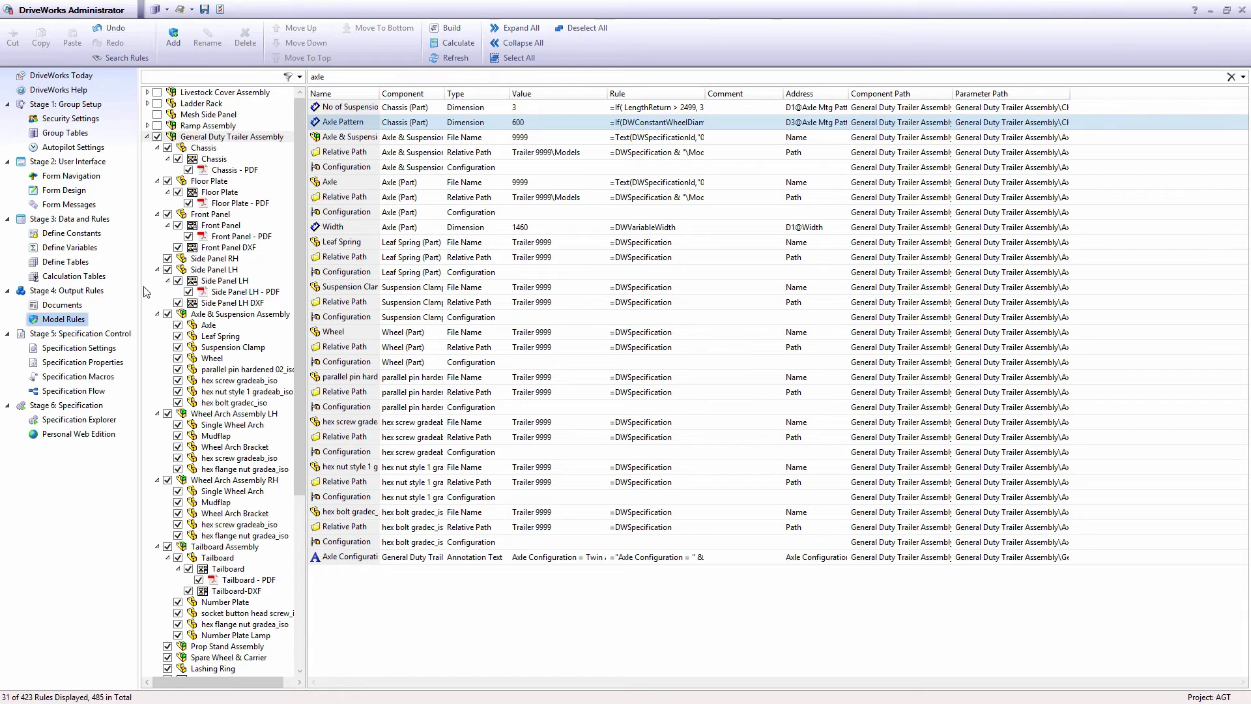
Step: Start a new document in the project's output documents and examine the available document types and templates, including Word Document and Excel Workbook
left_click(69, 306)
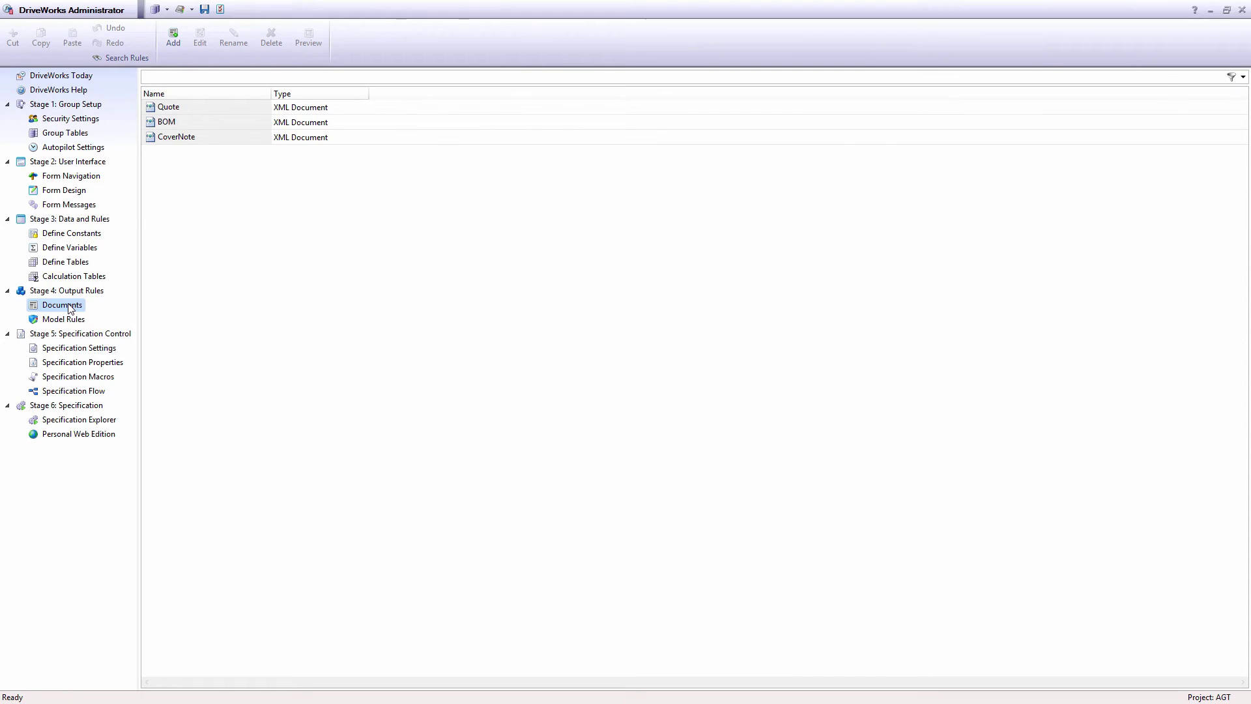
left_click(171, 51)
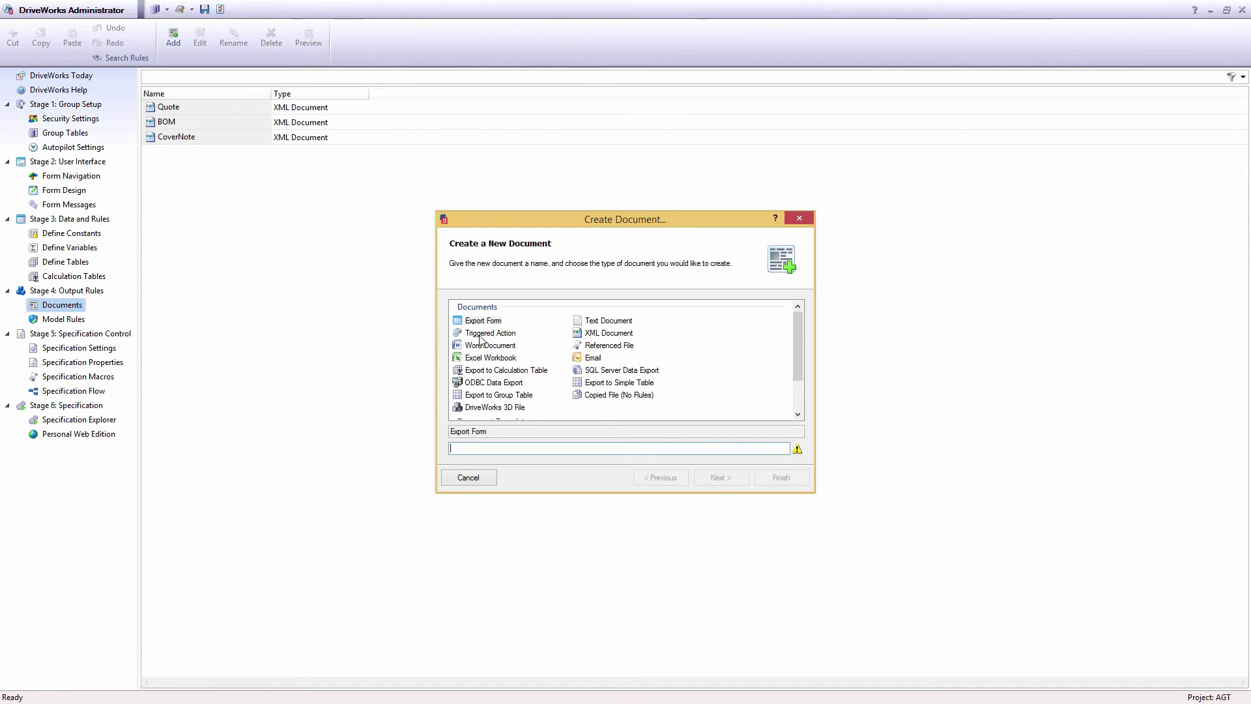
left_click(502, 347)
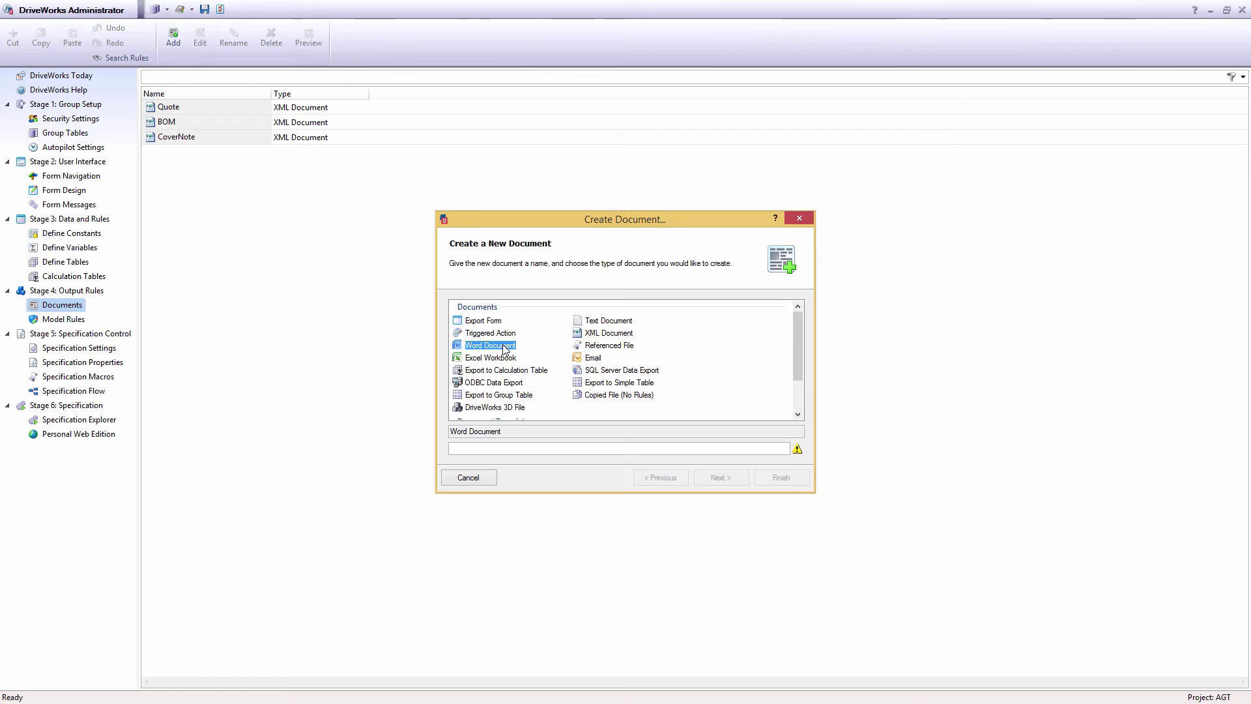
left_click(511, 358)
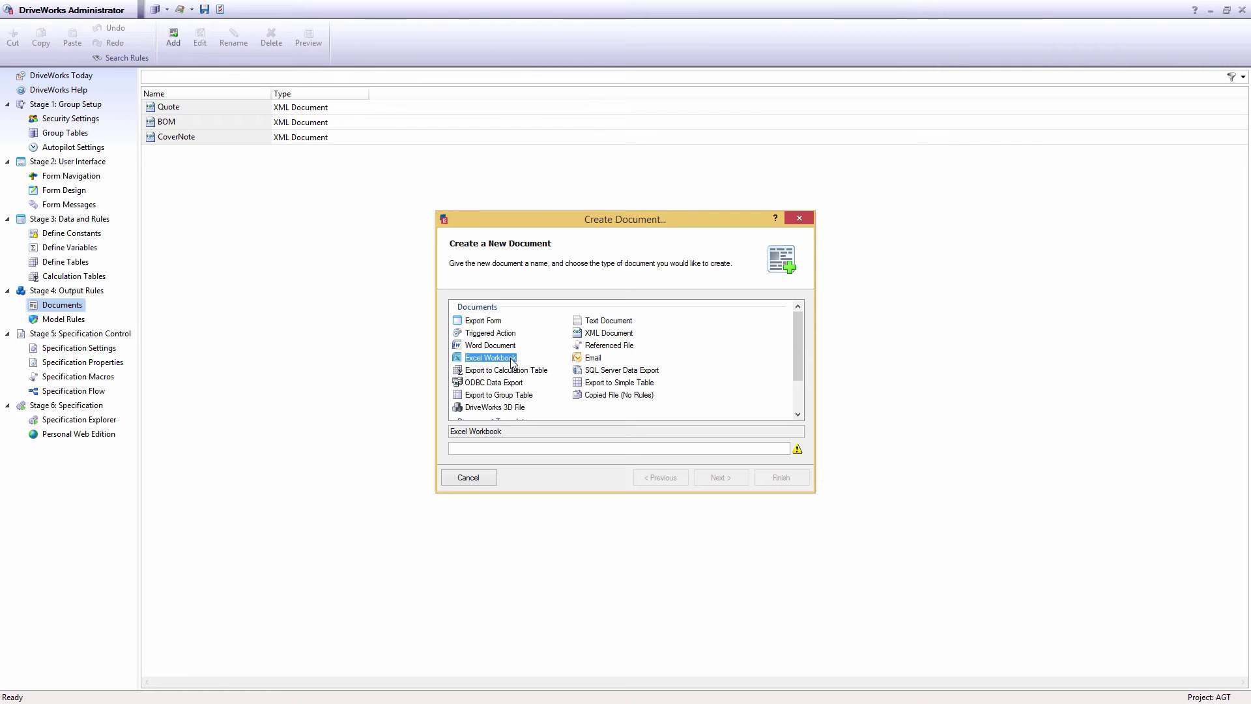
scroll(799, 342, "down", 1)
left_click_drag(800, 337, 800, 367)
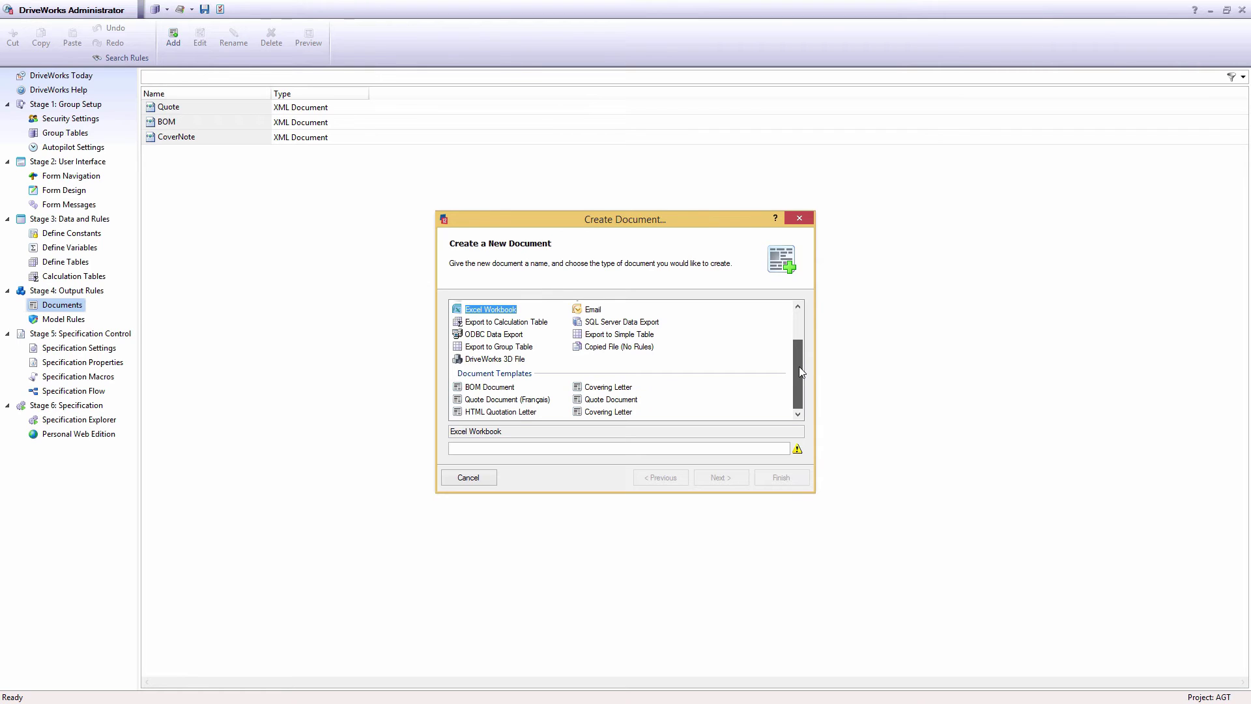
left_click_drag(801, 371, 794, 326)
Step: Create a document of type Email named "email"
left_click(594, 360)
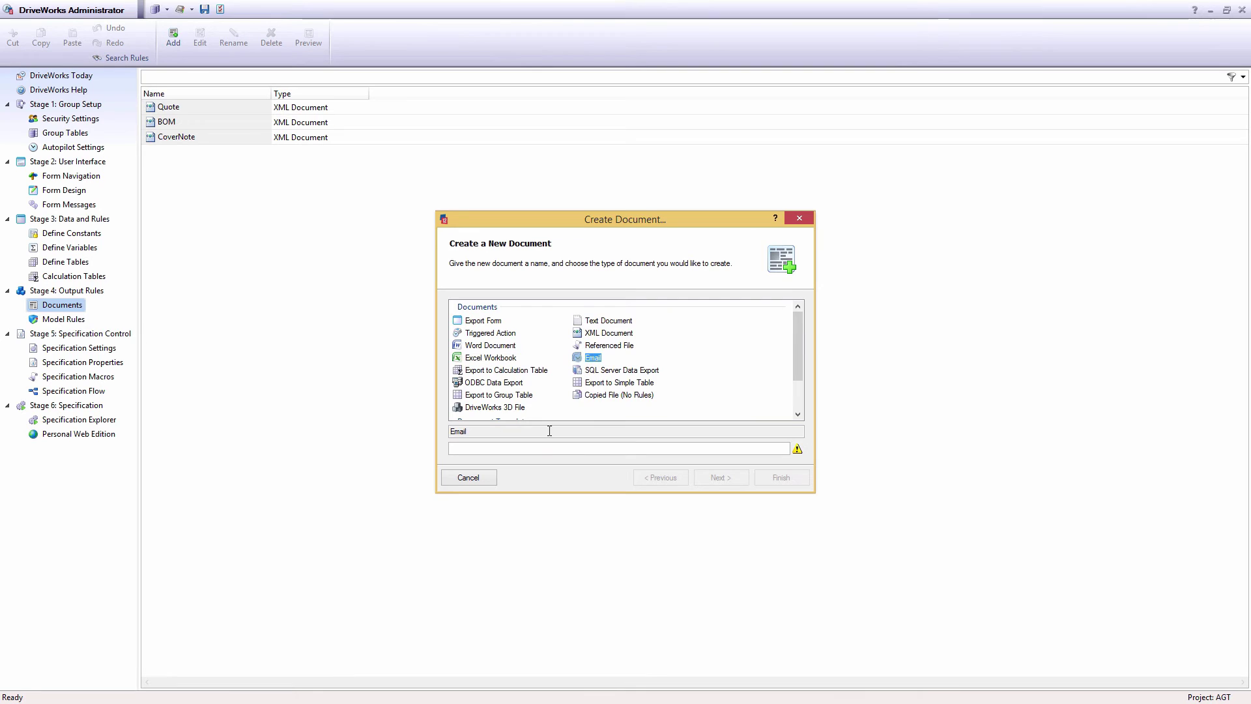
left_click(540, 448)
type("Email")
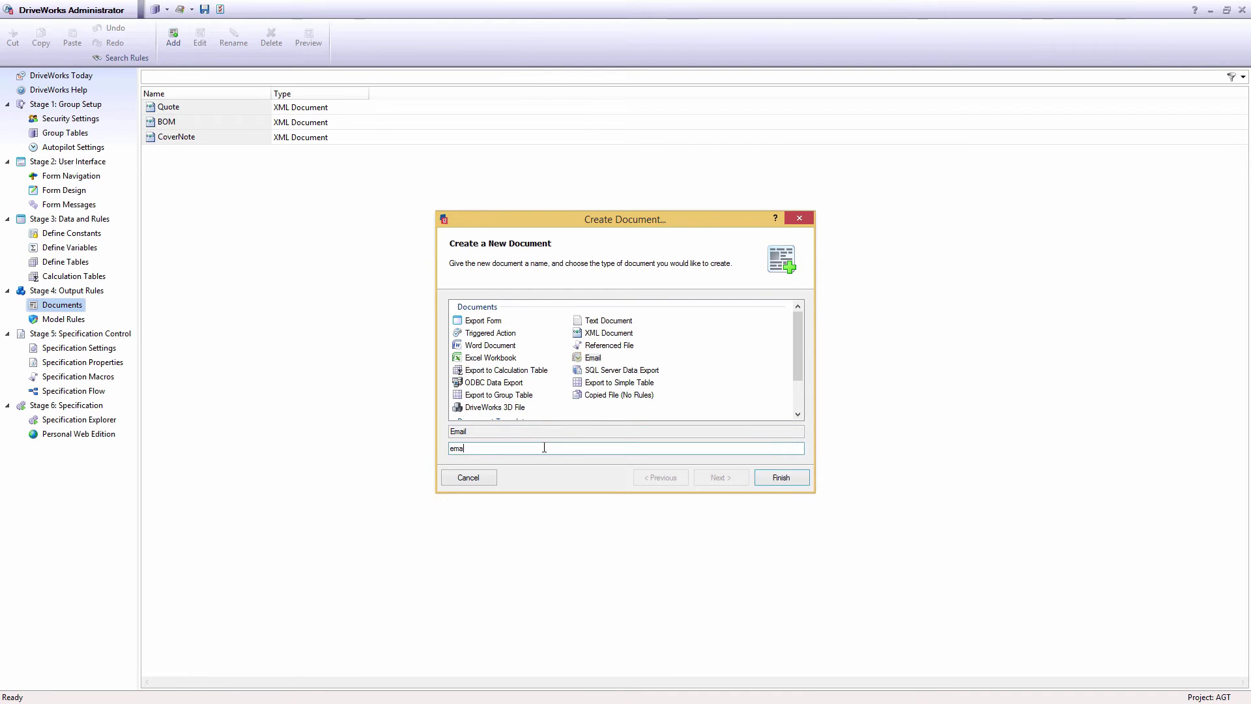
key("Return")
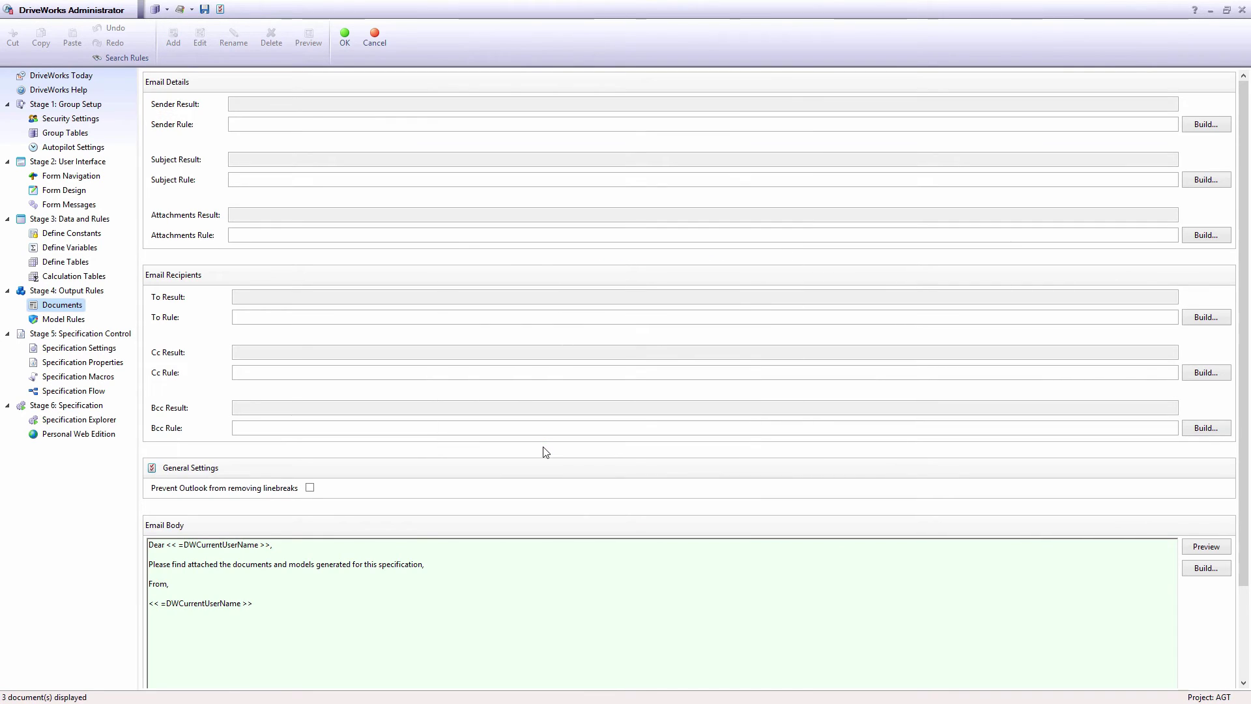
Step: Build the email's subject rule from the Subject variable, giving =DWVariableSubject
left_click(436, 179)
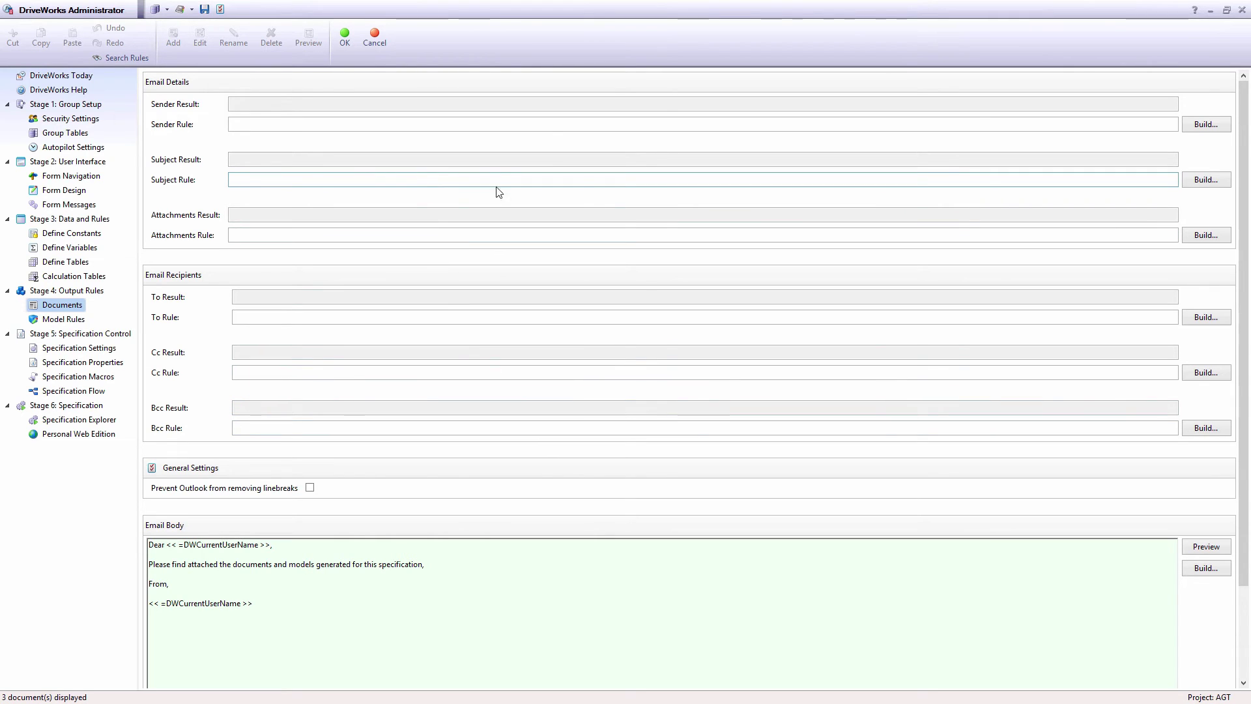
left_click(1207, 181)
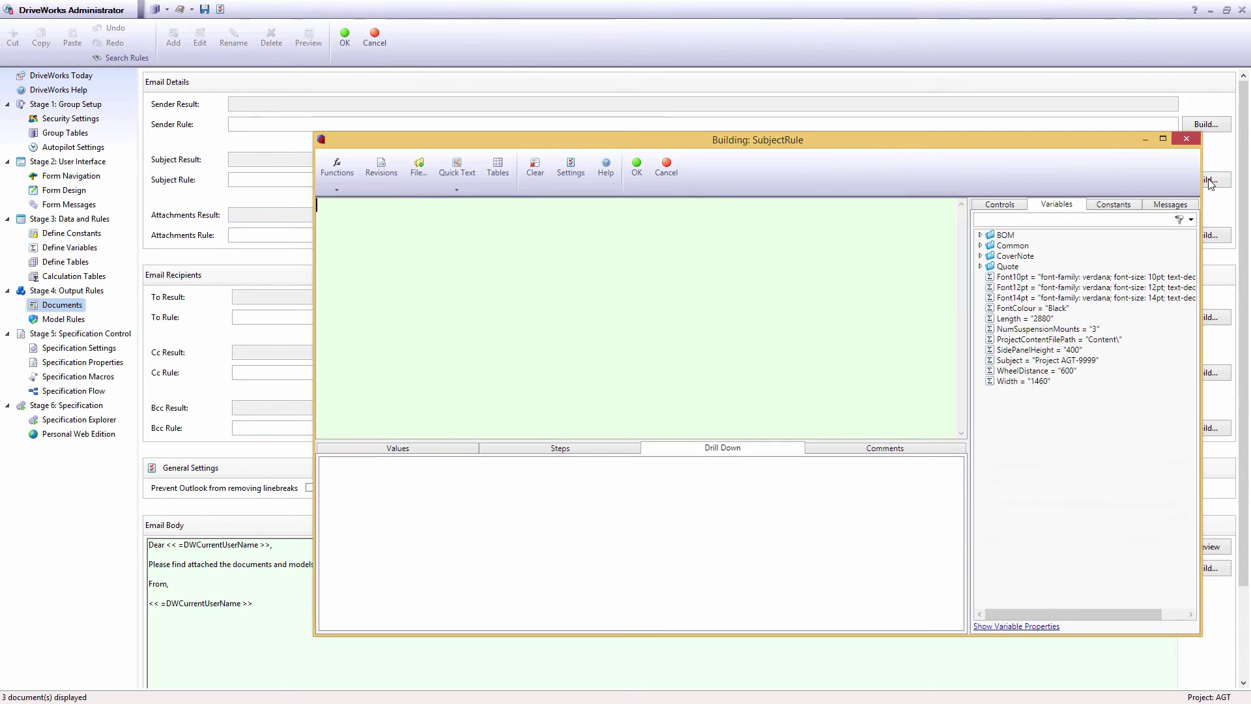
double_click(1041, 362)
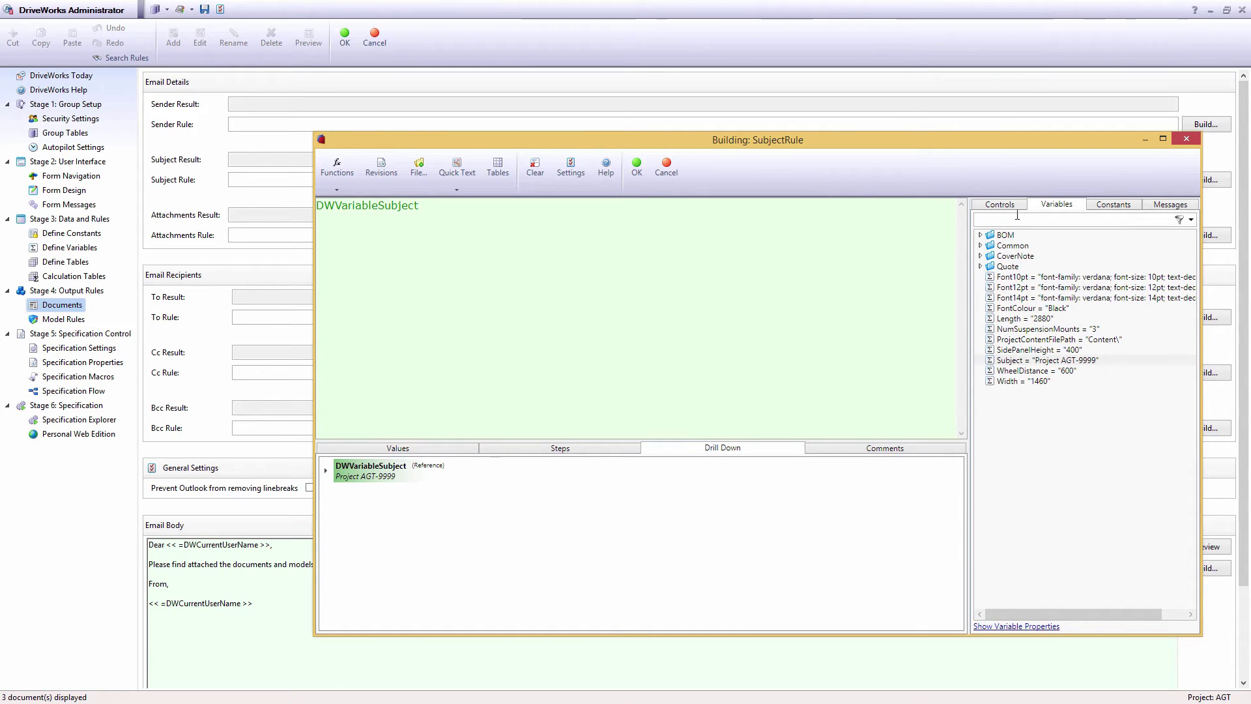
left_click(637, 168)
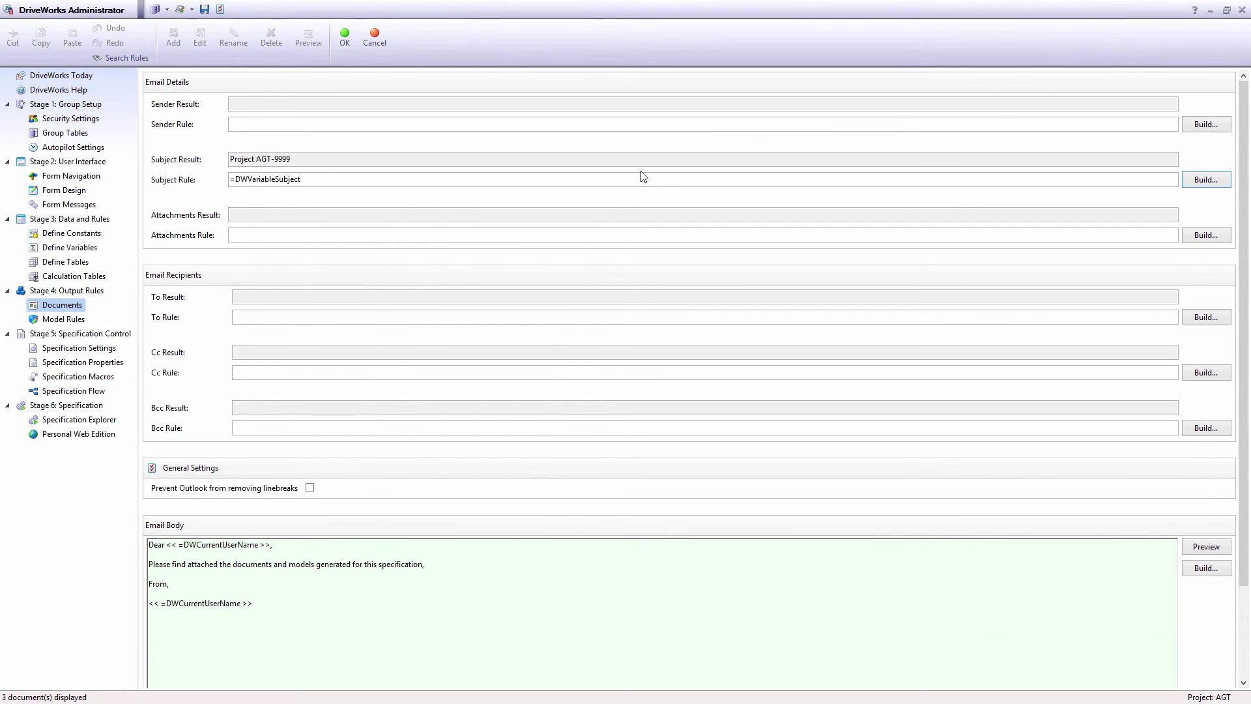
Step: Insert the rule DWVariableSubject into the email body after "generated for this specification,"
left_click_drag(483, 556, 485, 525)
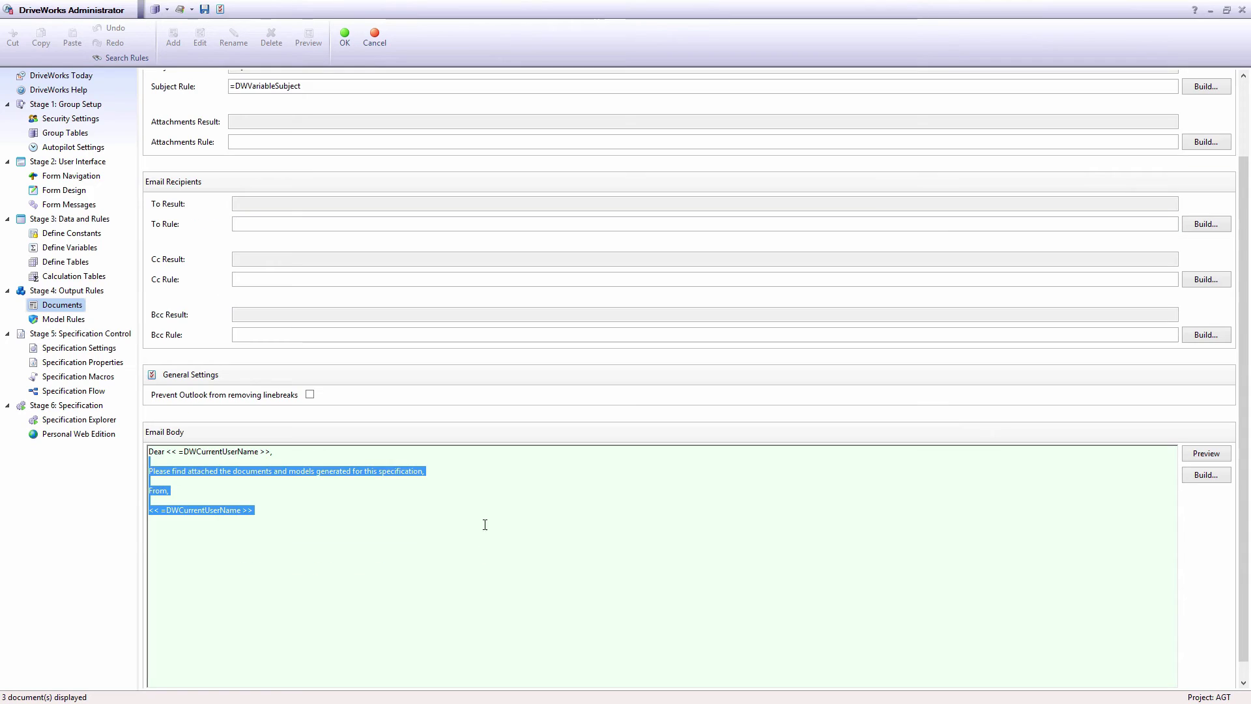
left_click(494, 473)
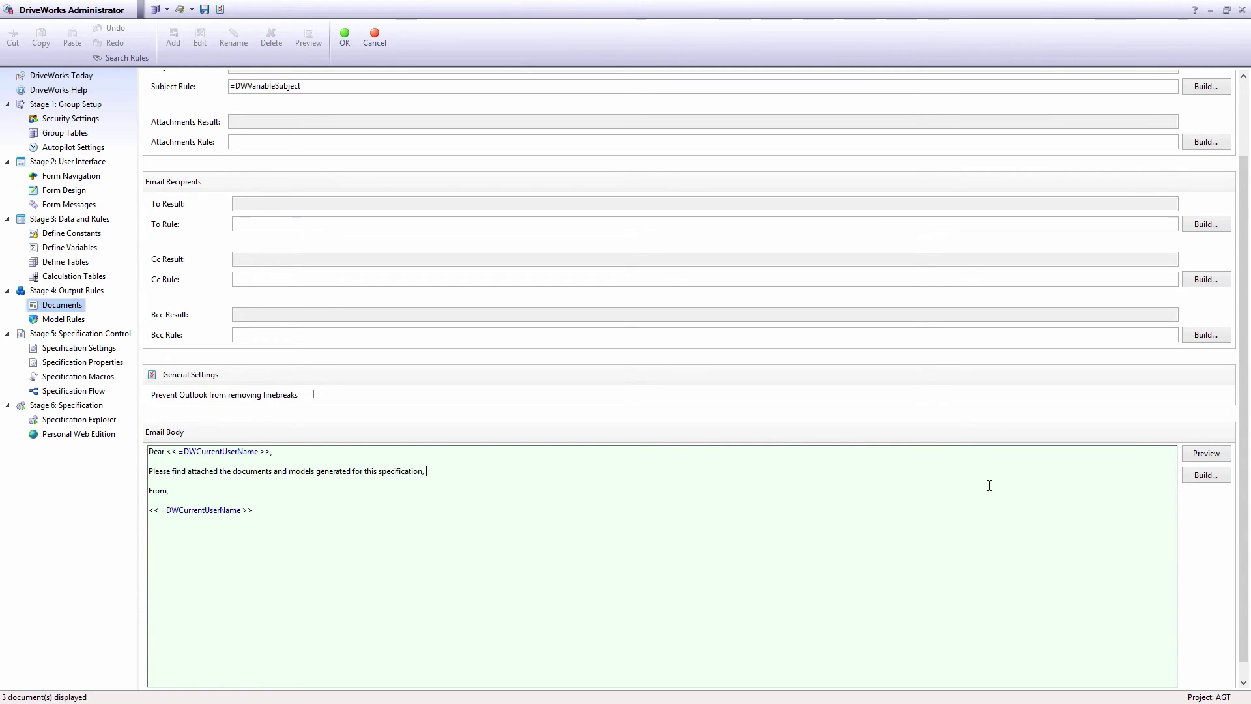
left_click(1192, 482)
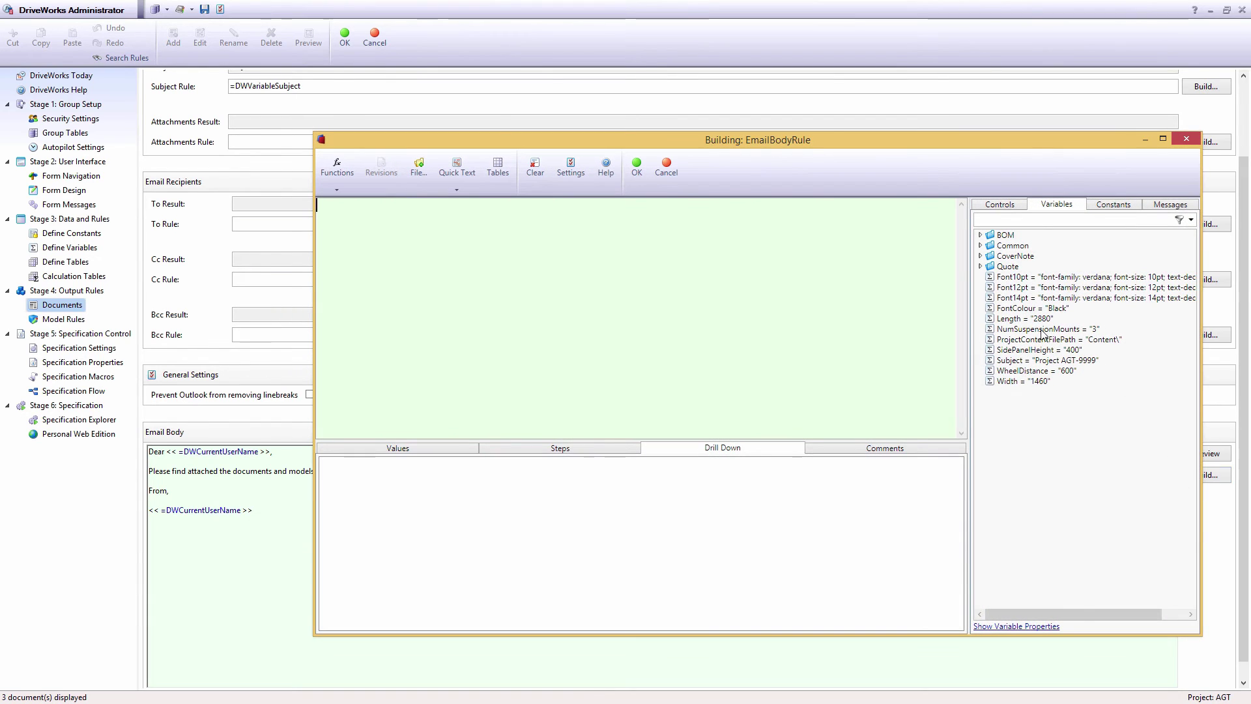
left_click(1015, 361)
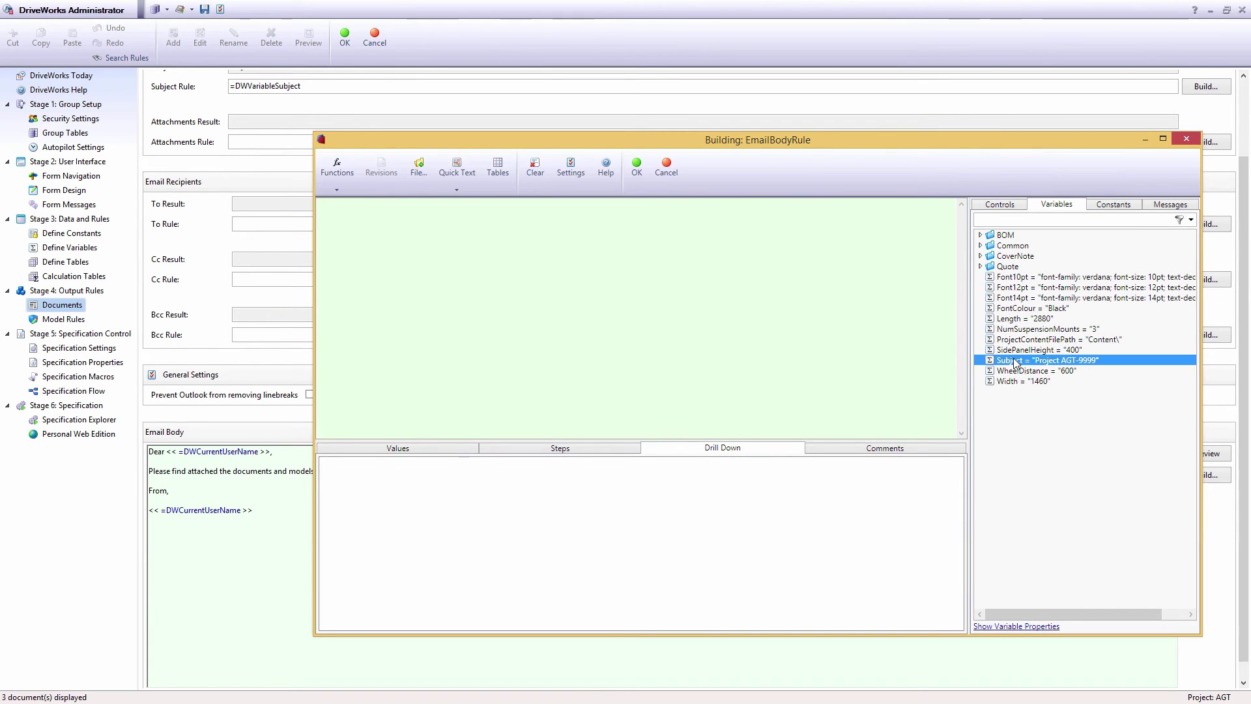
double_click(1015, 362)
left_click(637, 167)
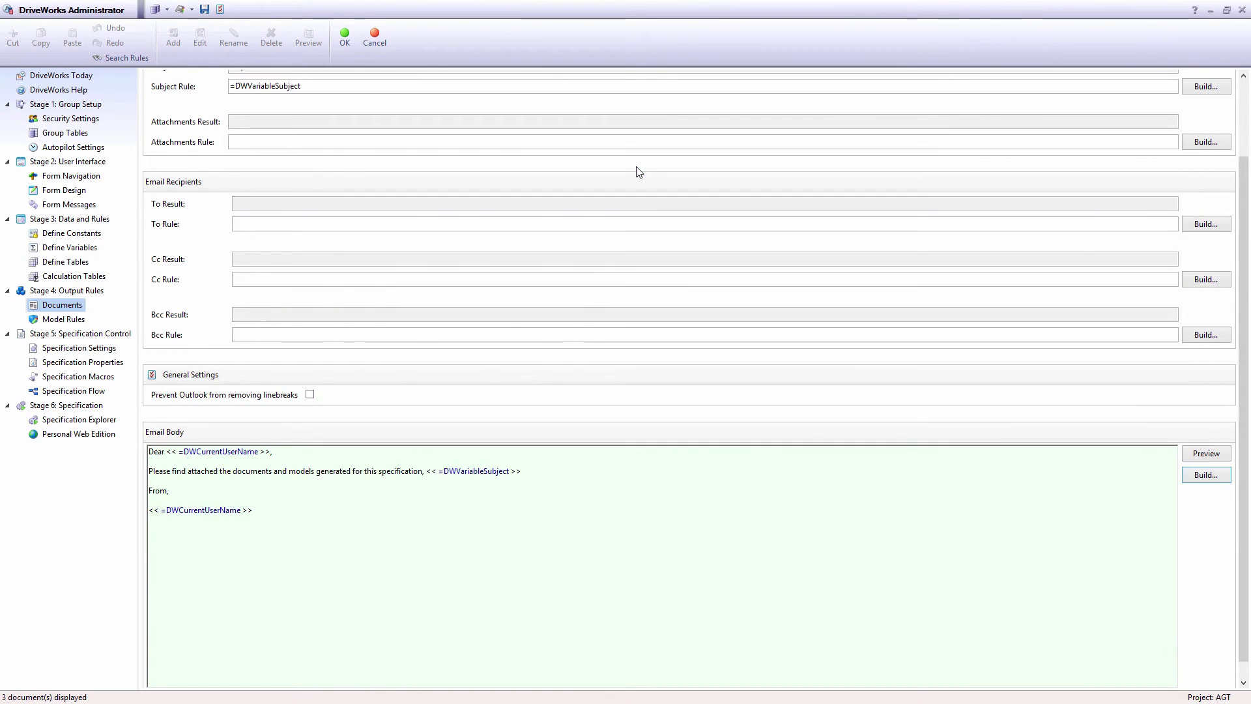
Step: Preview the email body with its values, return to the rule view, and save the email document
left_click(1204, 454)
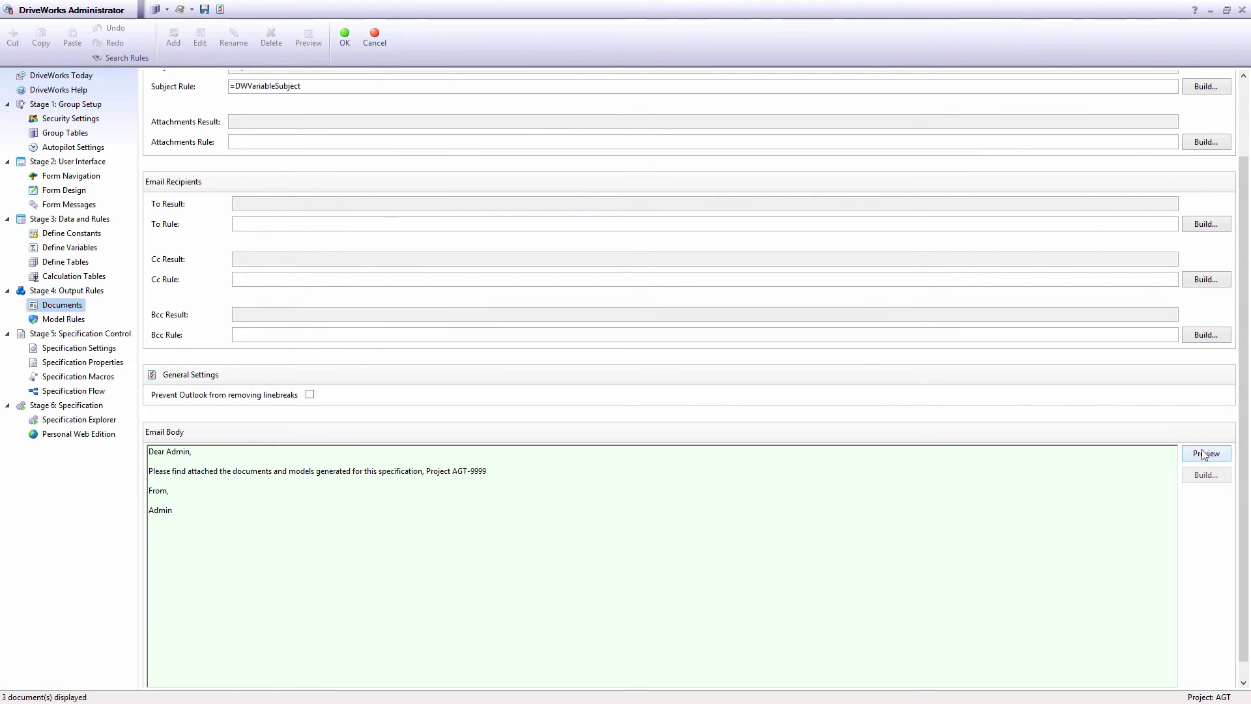
left_click(1204, 455)
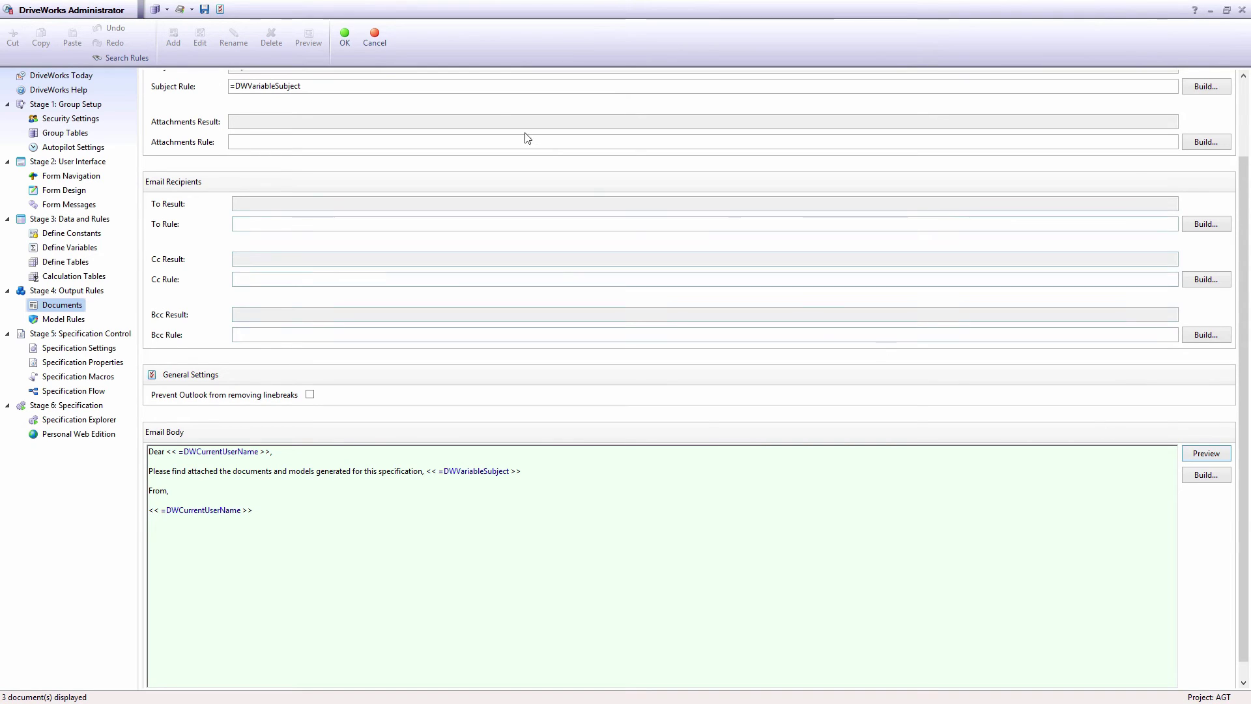
left_click(345, 57)
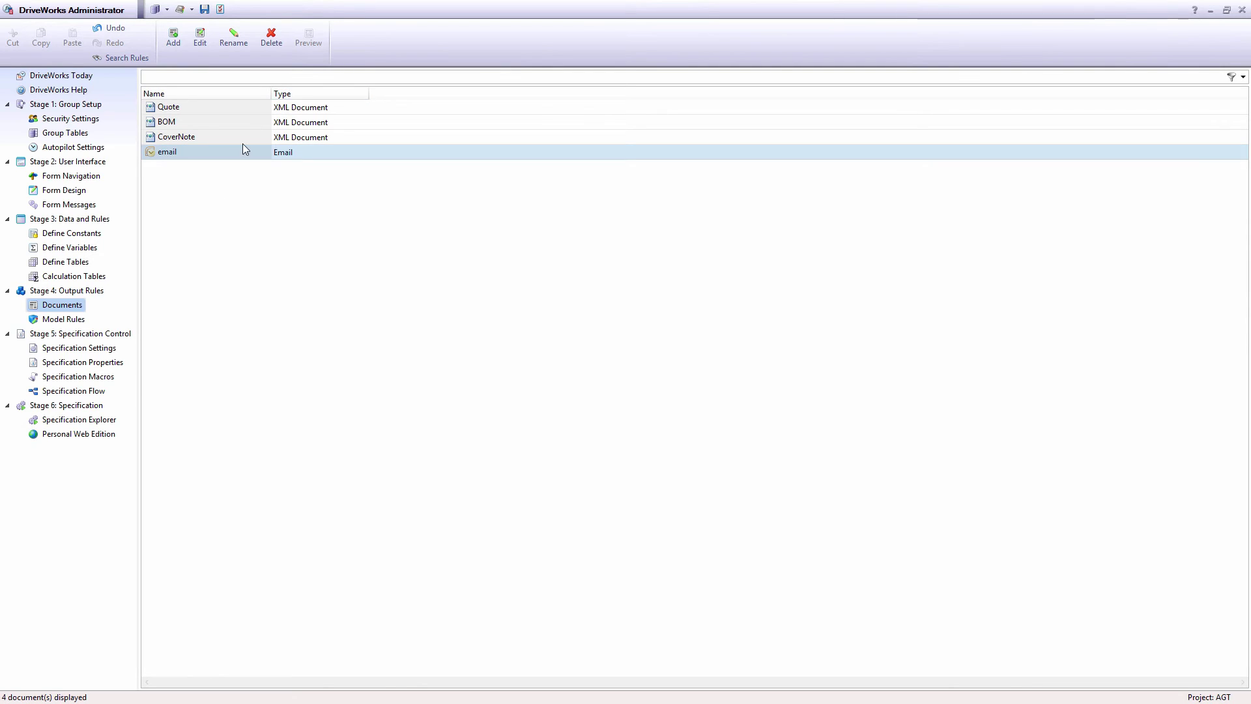
Step: Show the project's specification flow and examine the Specify state and its transition to Quoted
left_click(94, 391)
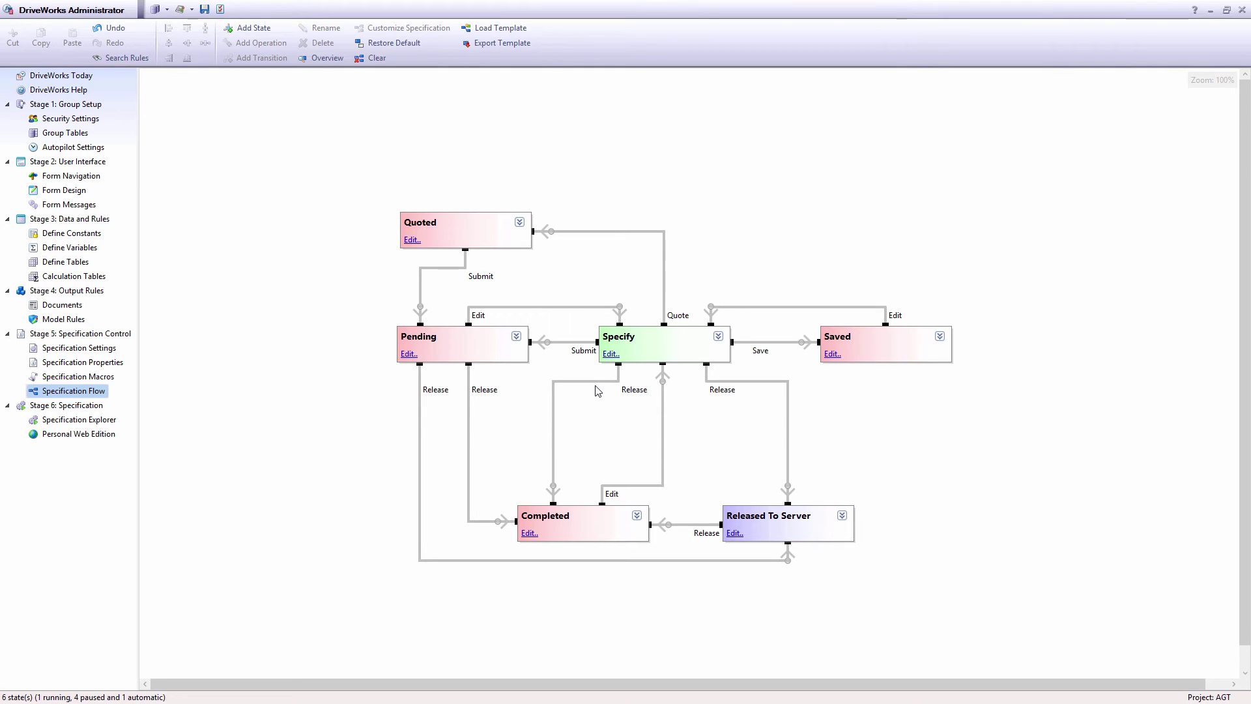
left_click(659, 354)
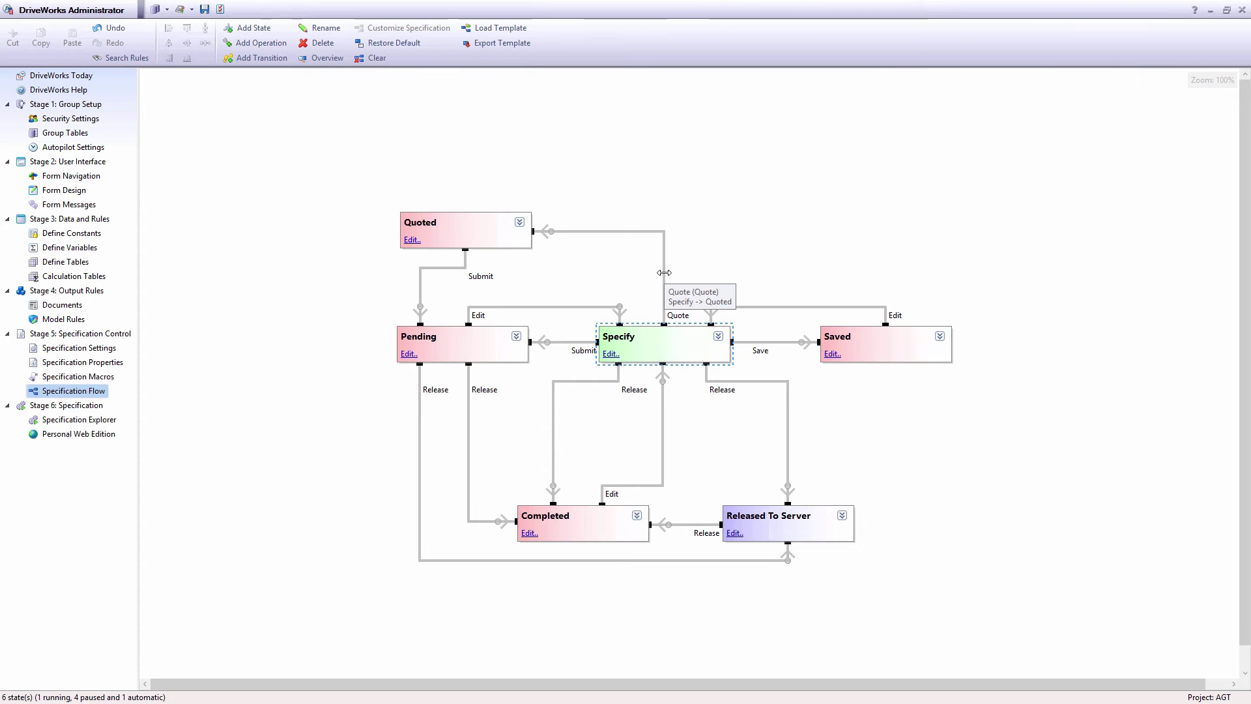
left_click(324, 108)
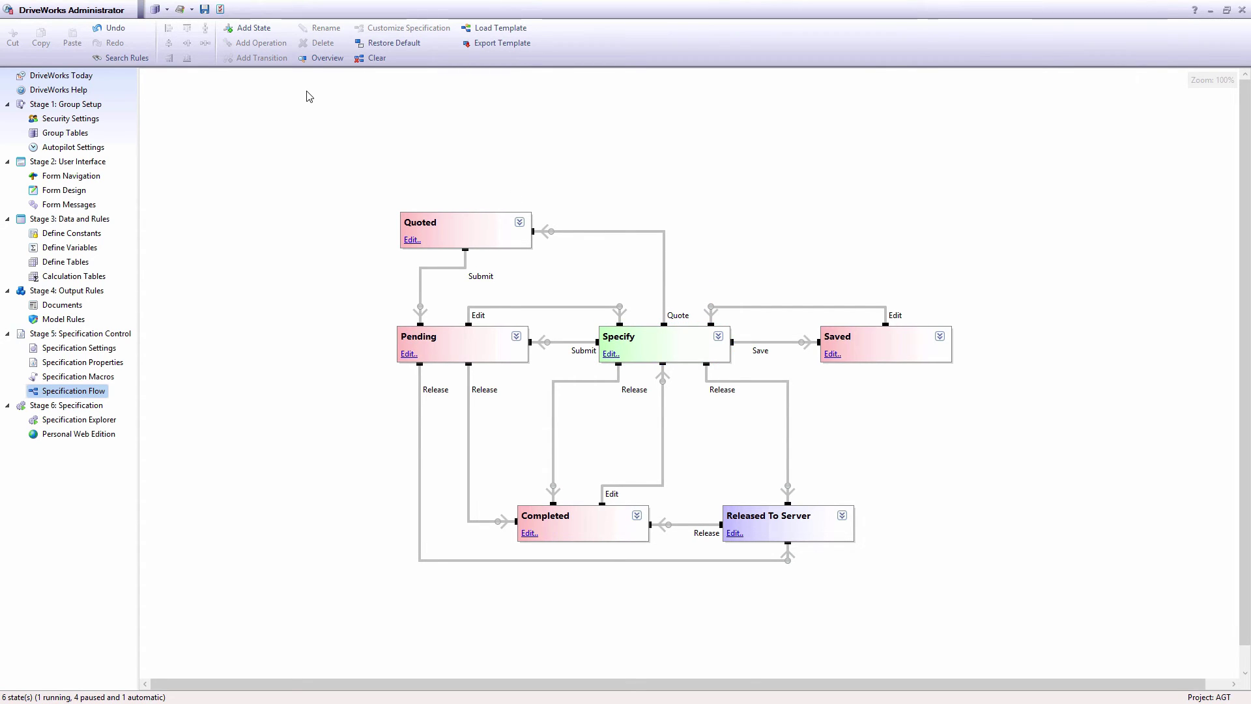
Step: Add the states Approved and Rejected to the specification flow and place them apart above the Quoted state
left_click(258, 33)
type("App")
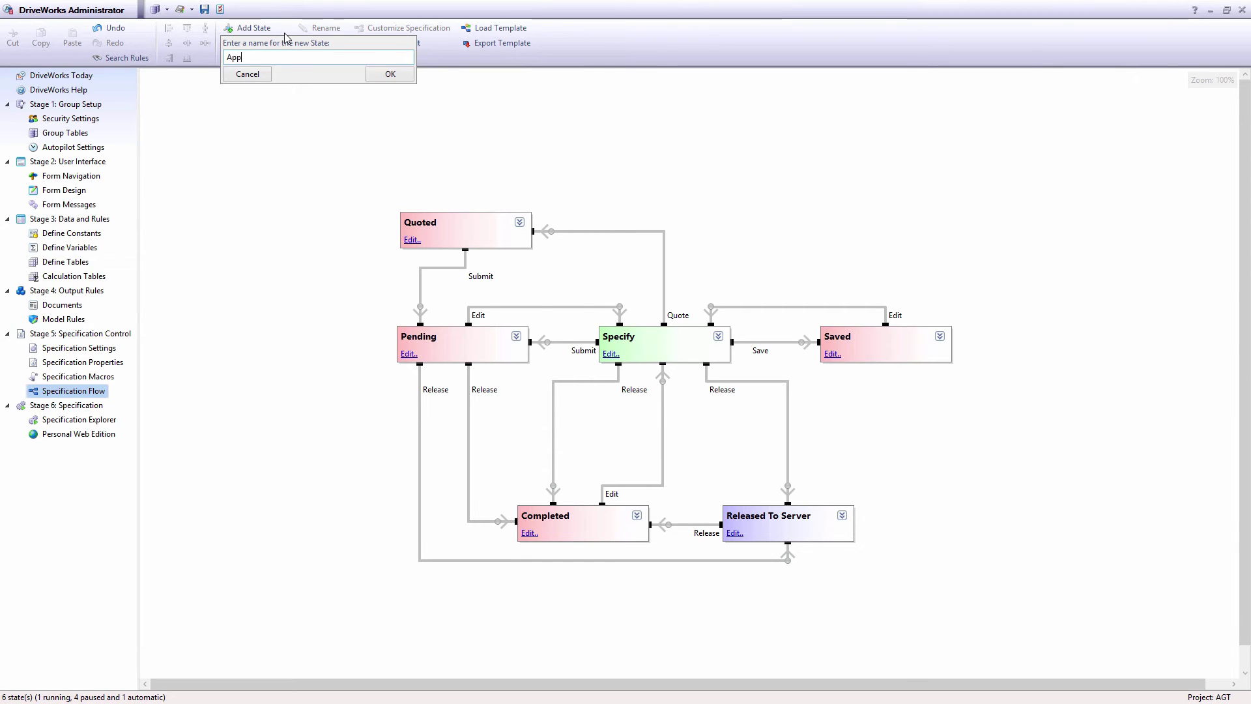
type("roved")
key("Return")
left_click(285, 38)
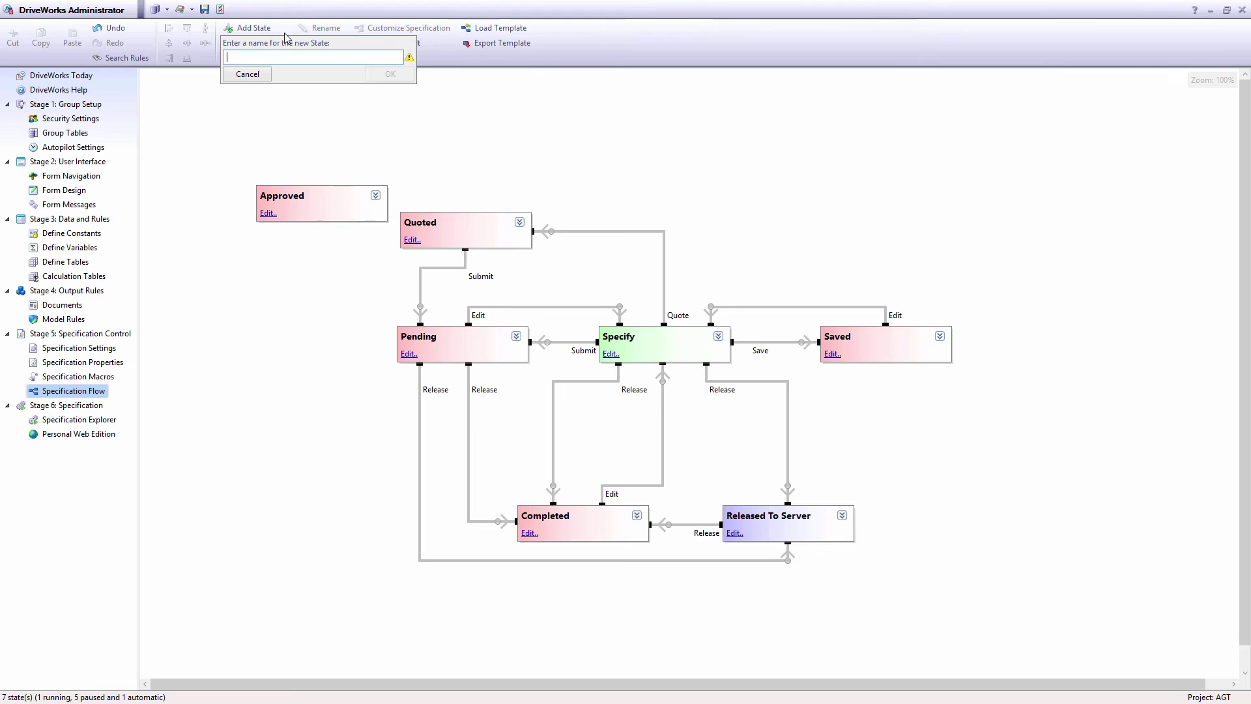
type("Rejected")
key("Return")
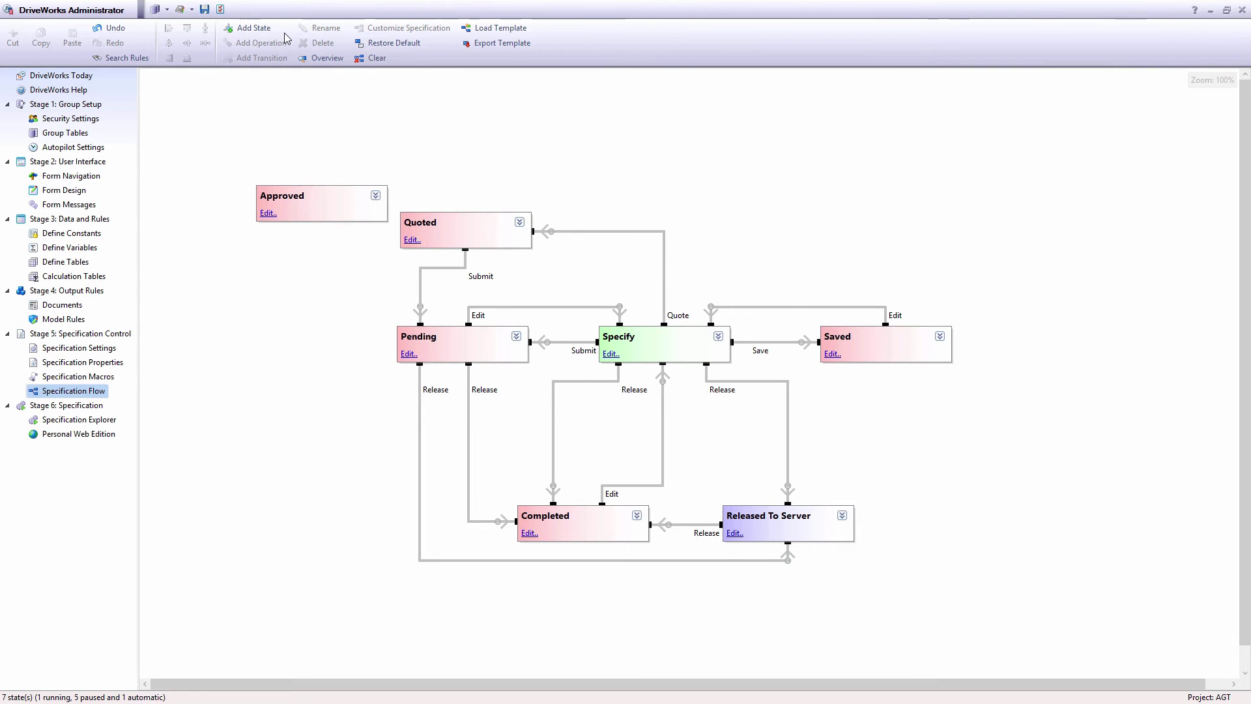
left_click_drag(324, 191, 658, 122)
left_click_drag(370, 233, 317, 143)
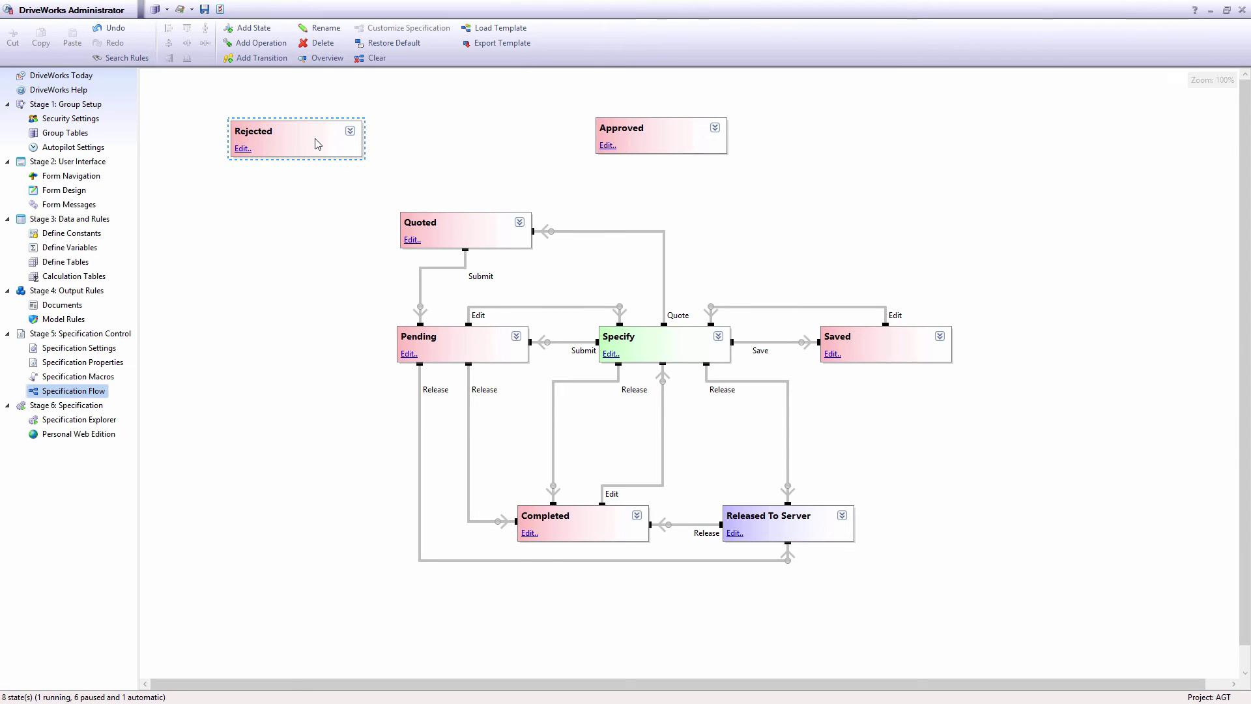
Step: Add the transitions Approve and Reject to the Quoted state
left_click(424, 222)
left_click(281, 60)
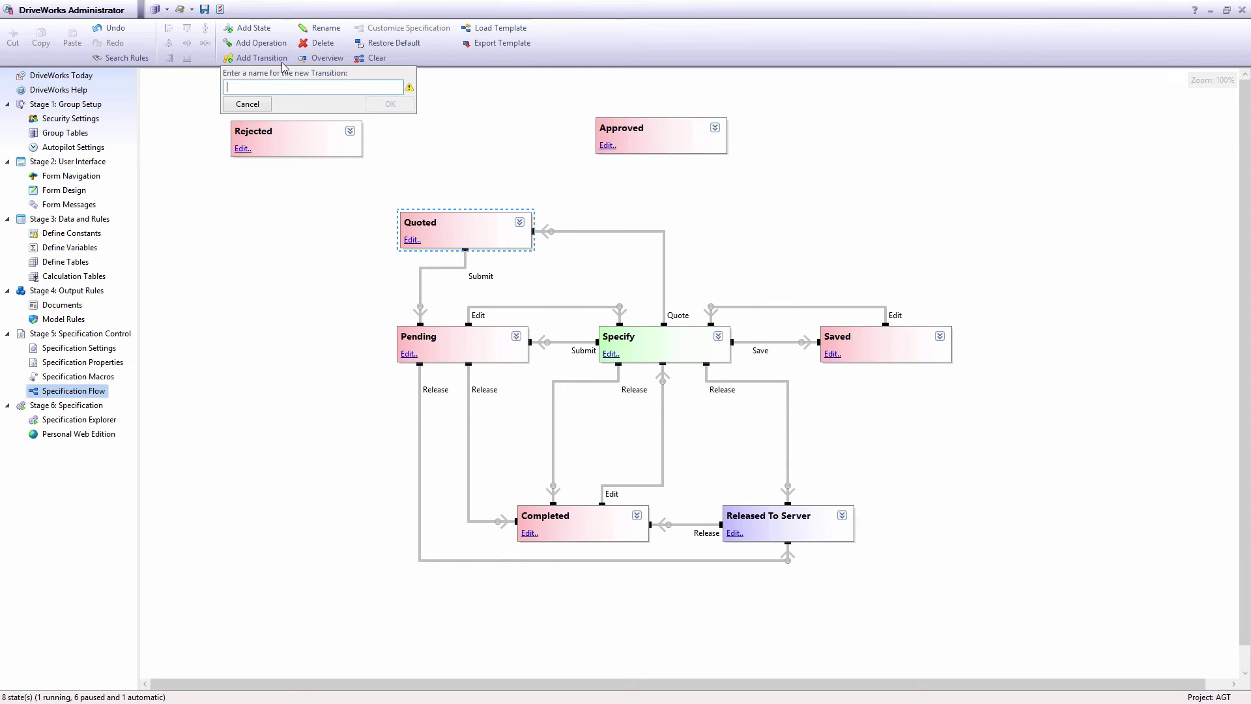
type("Approve")
key("Return")
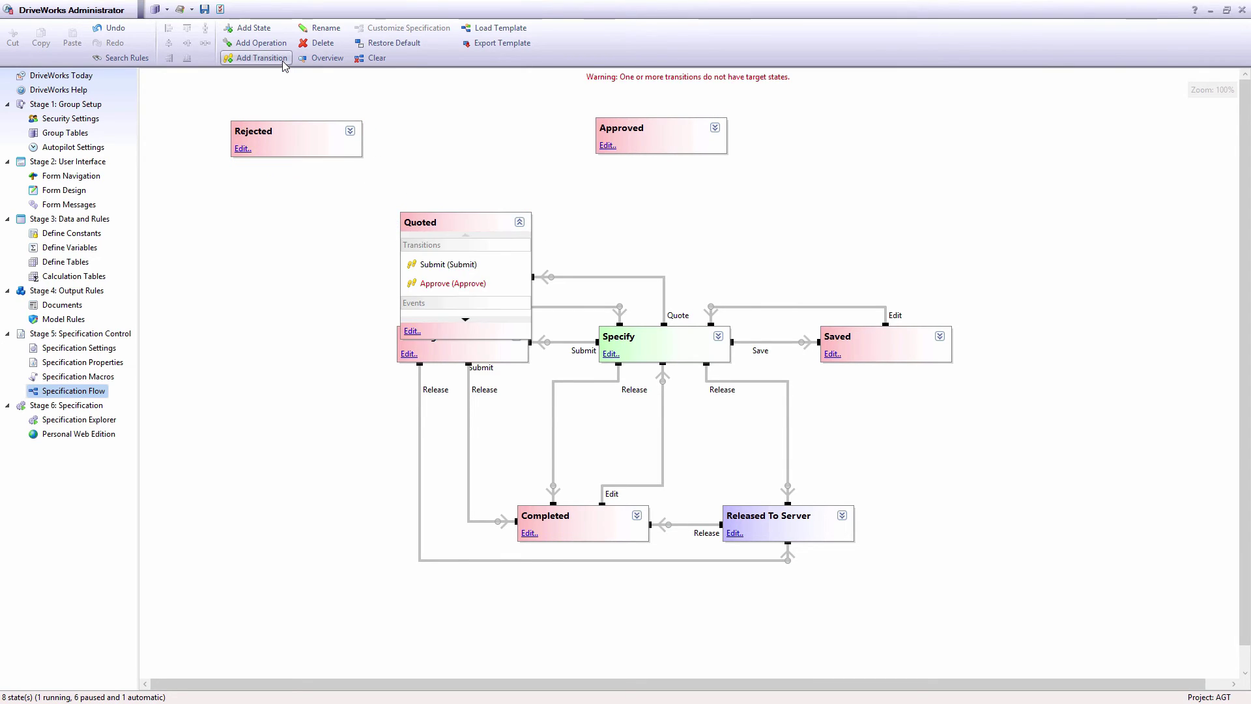
left_click(284, 60)
type("Reject")
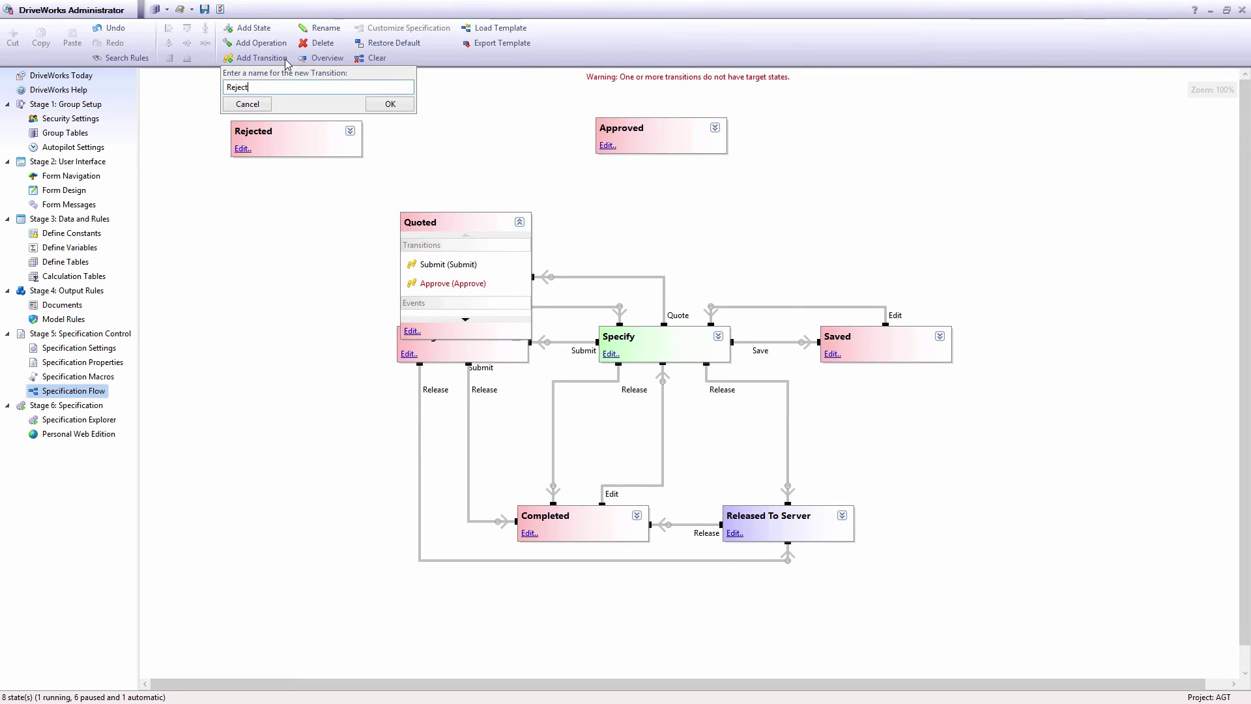
key("Return")
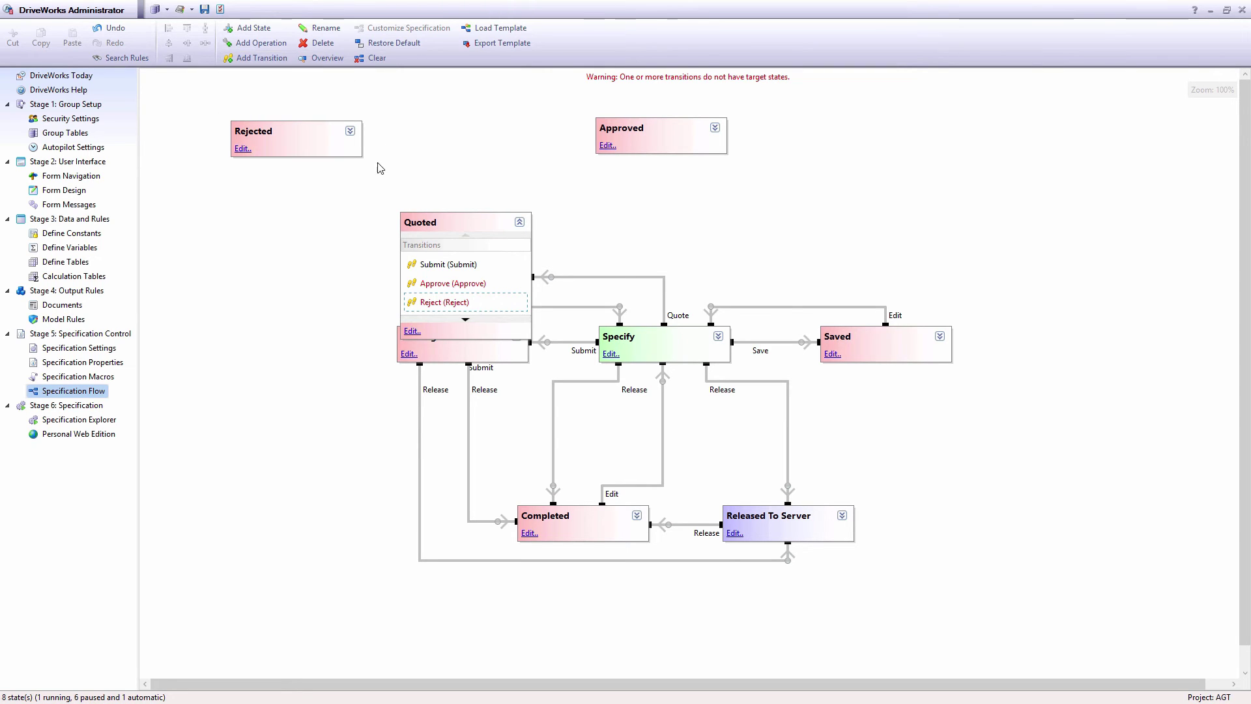
Step: Connect Quoted's Approve transition to Approved and Reject to Rejected, with both connectors leaving from Quoted's upper edge
mouse_move(470, 283)
left_mouse_down()
mouse_move(389, 224)
mouse_move(622, 137)
left_mouse_up()
left_click_drag(446, 303, 316, 145)
left_click(520, 224)
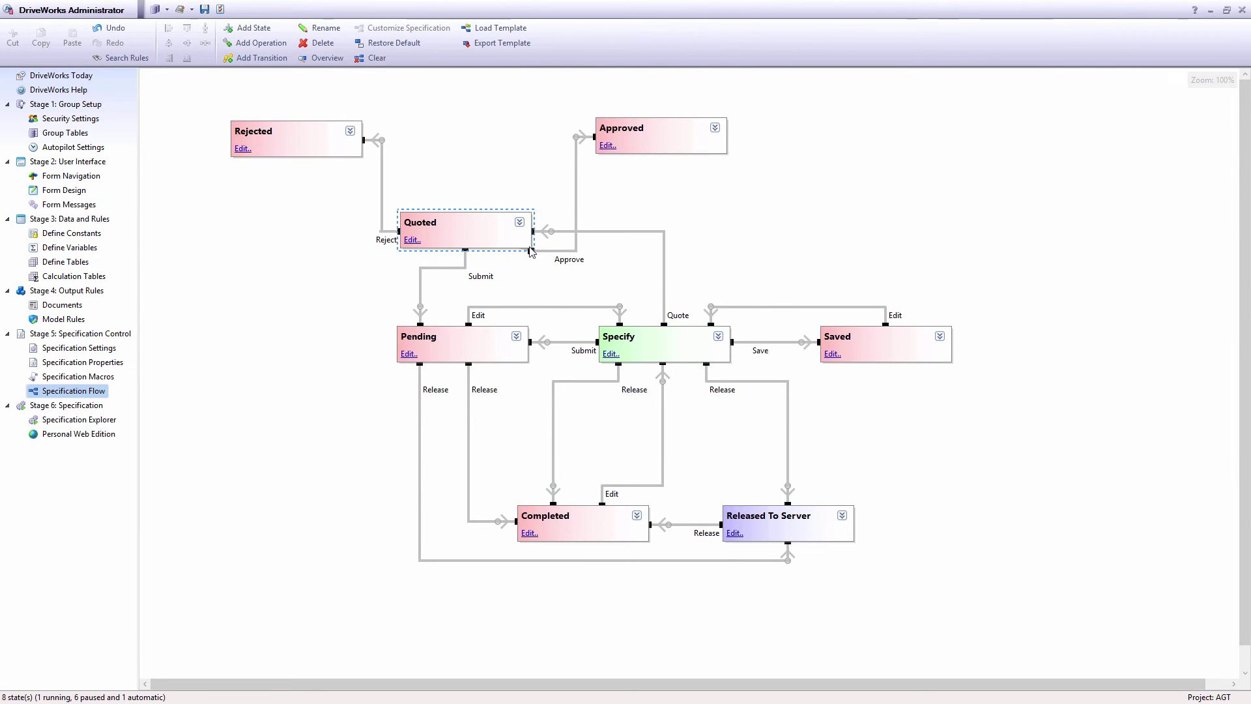
left_click_drag(531, 251, 498, 210)
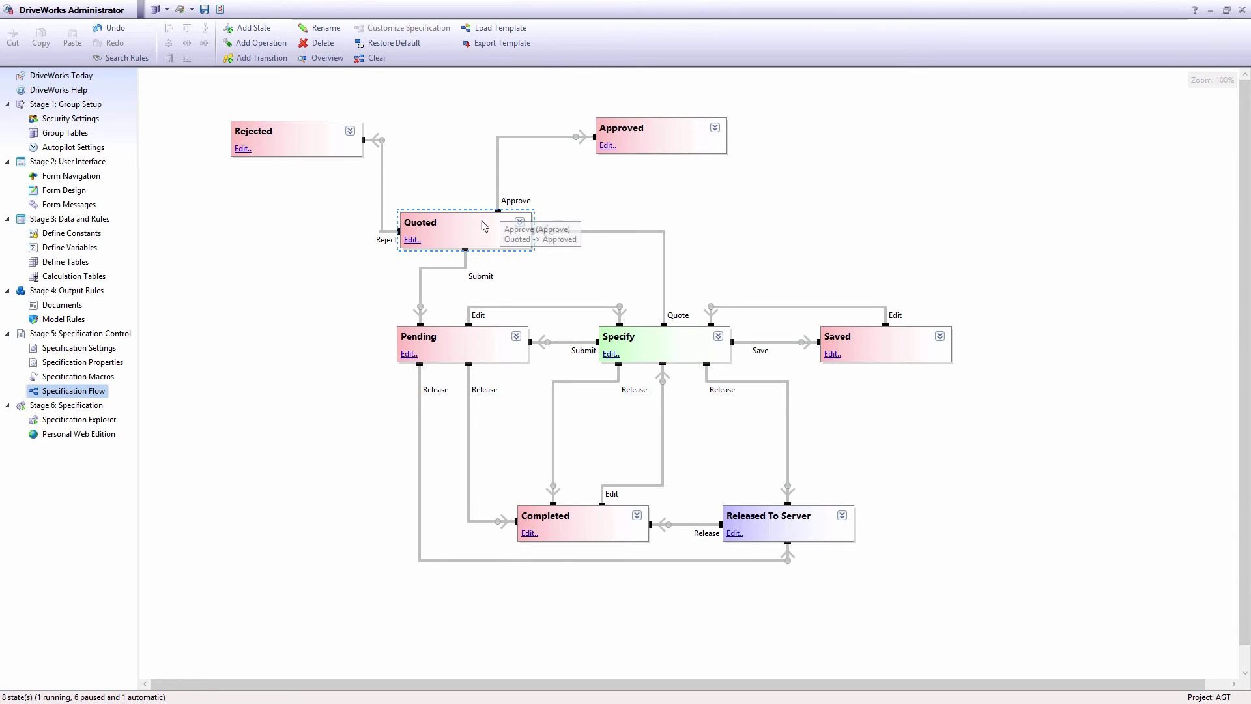
left_click_drag(400, 231, 439, 210)
Step: Restrict the Quoted state's Approve transition to custom team access and add the Sales team
left_click(412, 241)
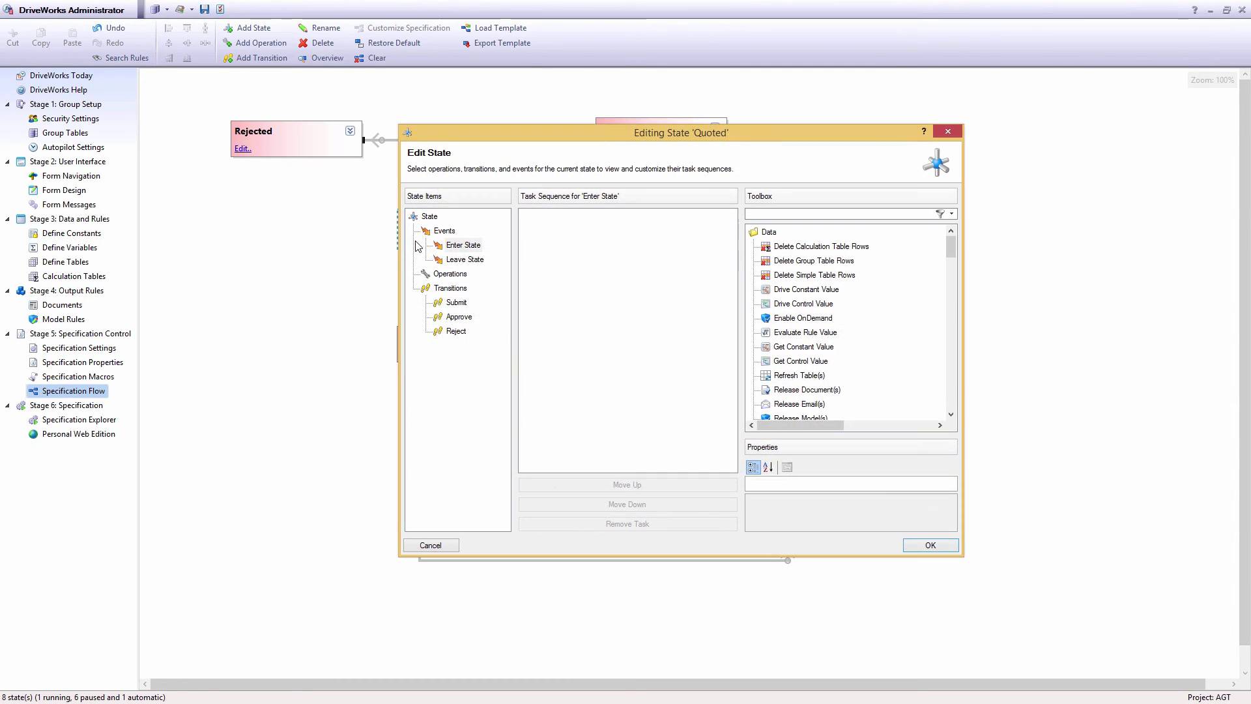
left_click(459, 317)
right_click(461, 321)
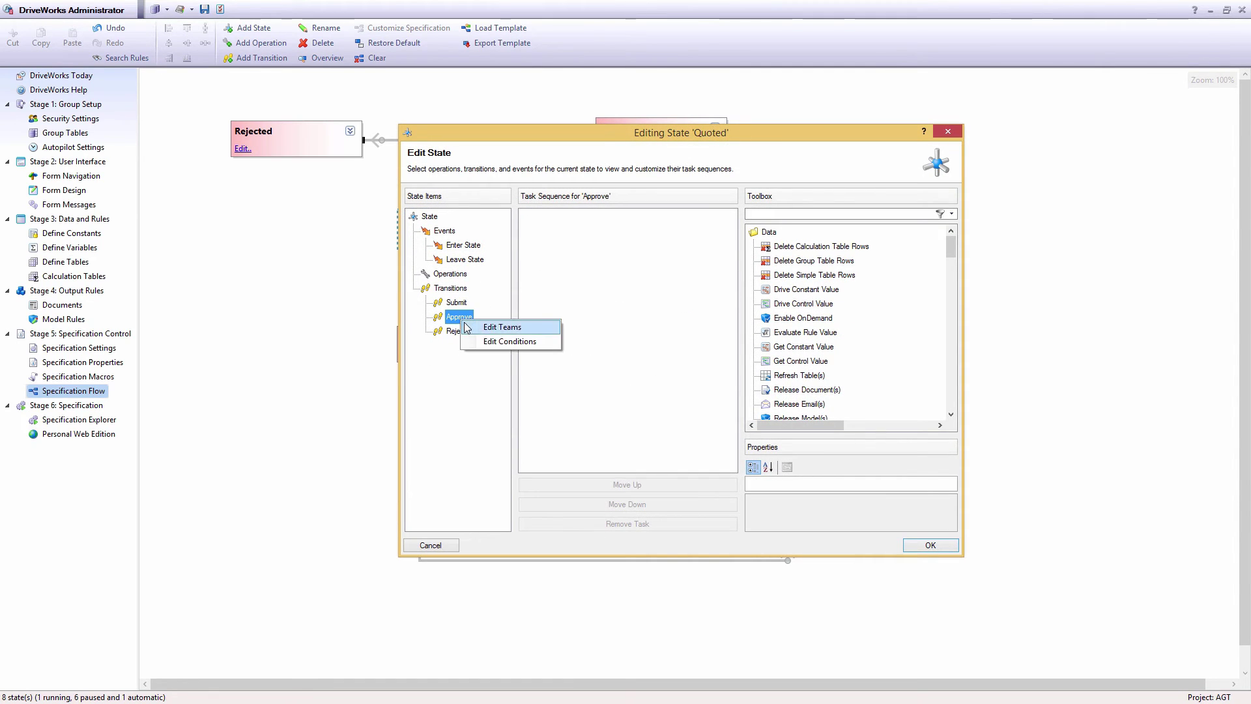
left_click(486, 328)
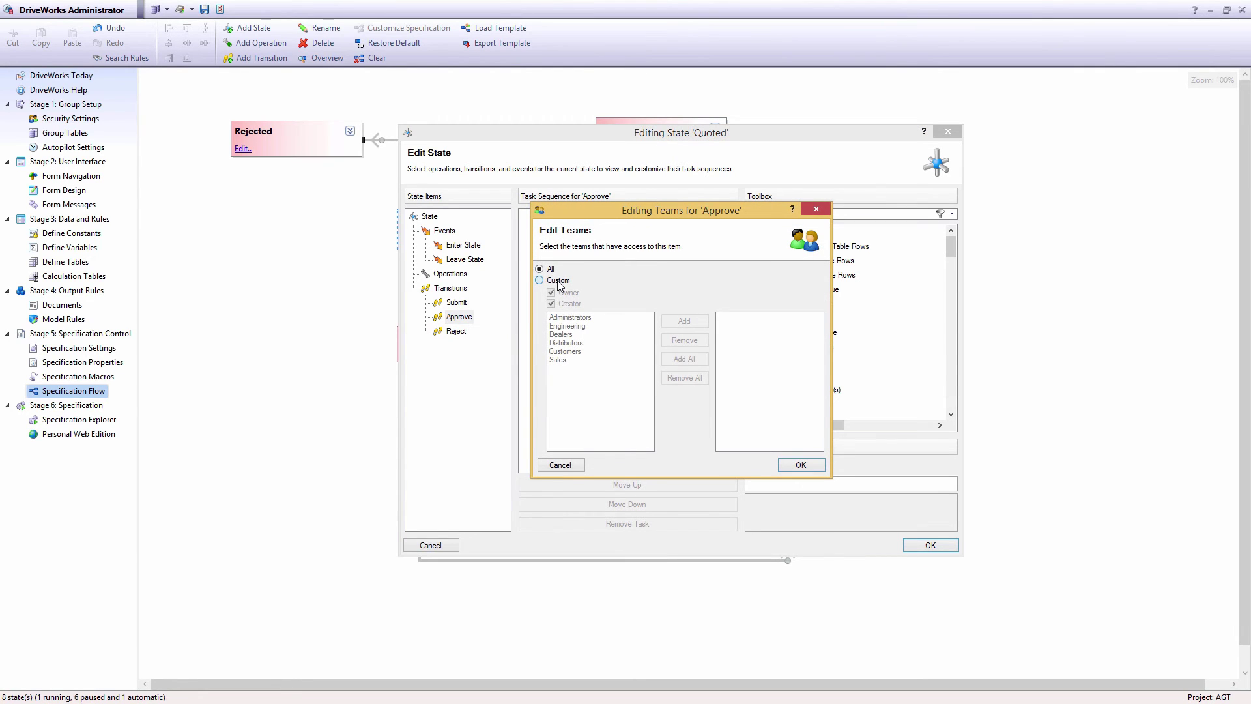
left_click(541, 280)
left_click(563, 361)
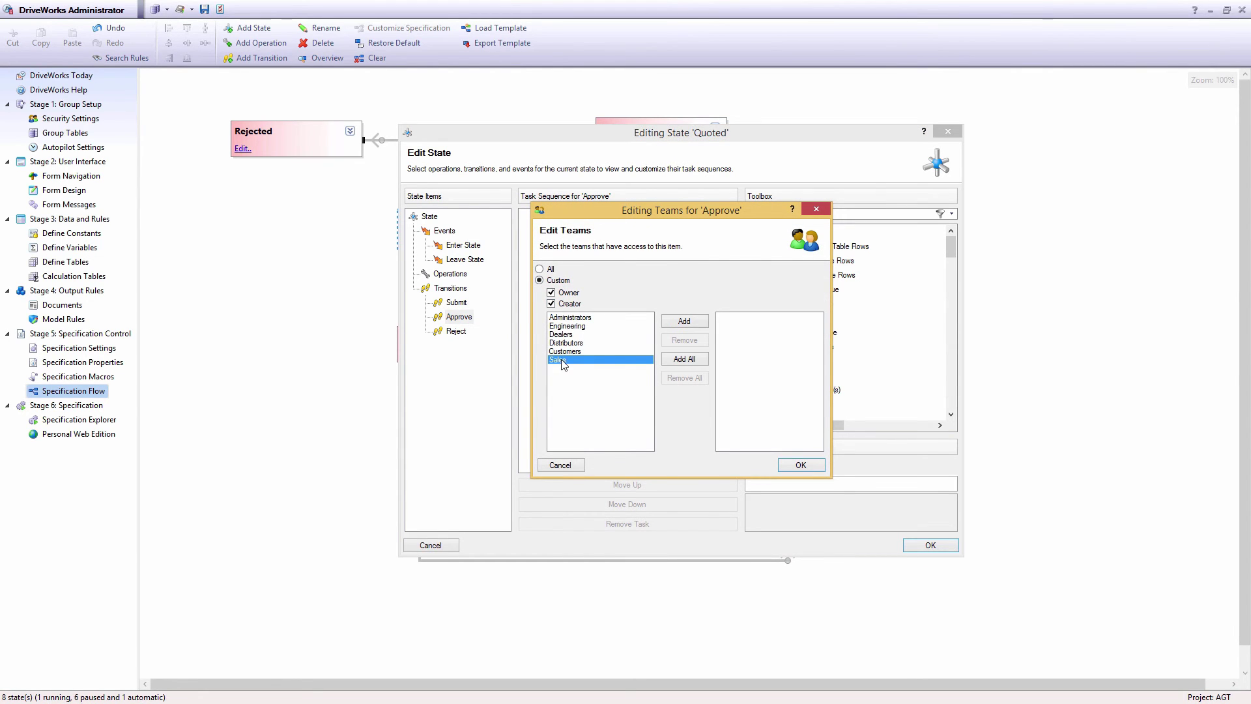
left_click(675, 326)
left_click(819, 465)
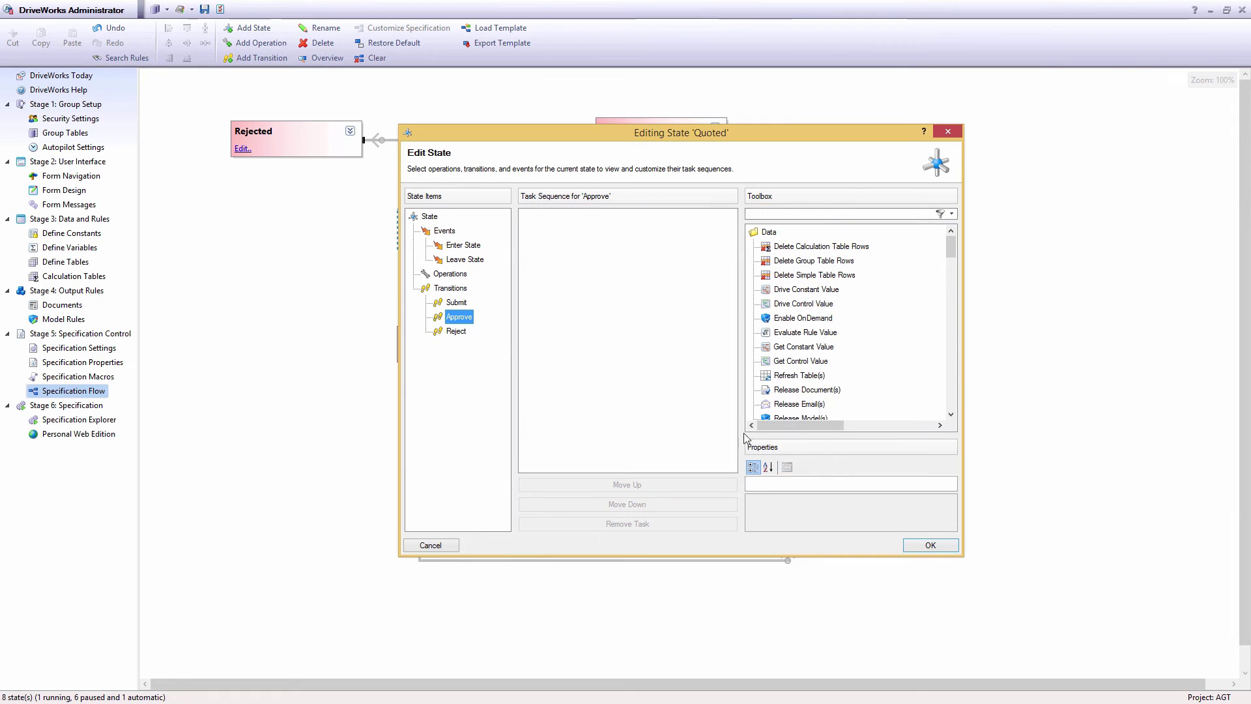
Step: Add a Check Value condition to the Approve transition
right_click(463, 318)
left_click(475, 339)
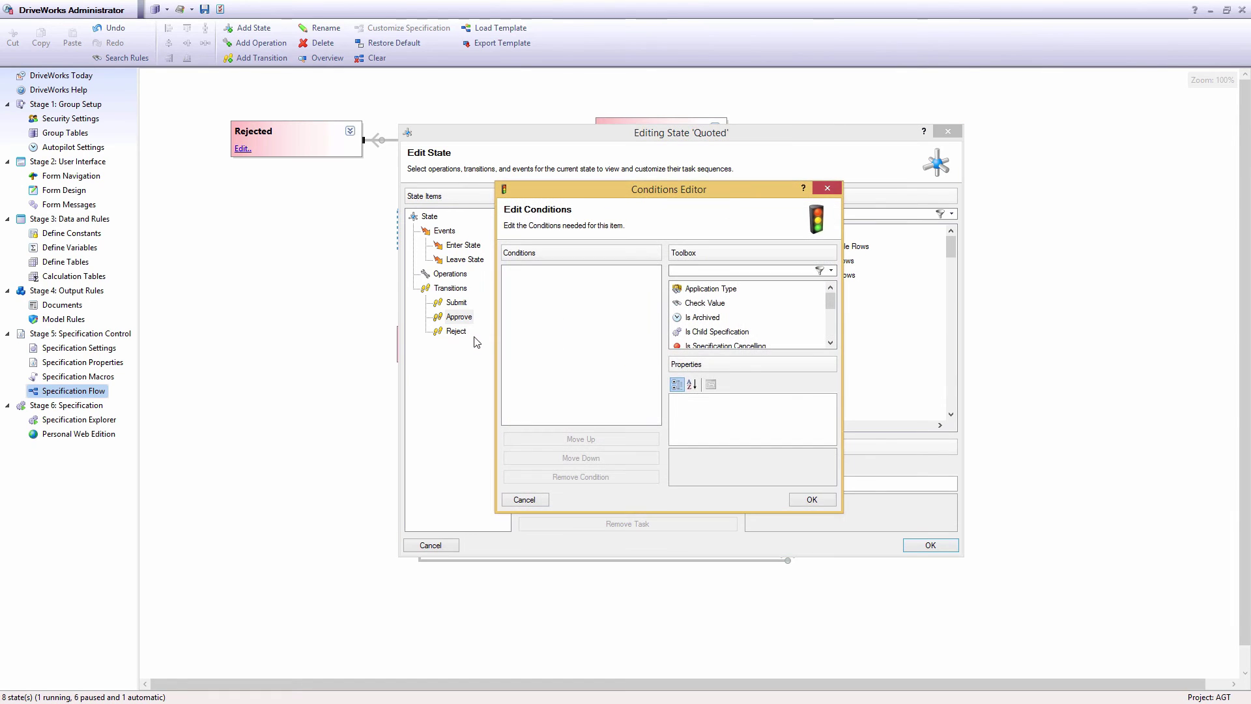
double_click(699, 305)
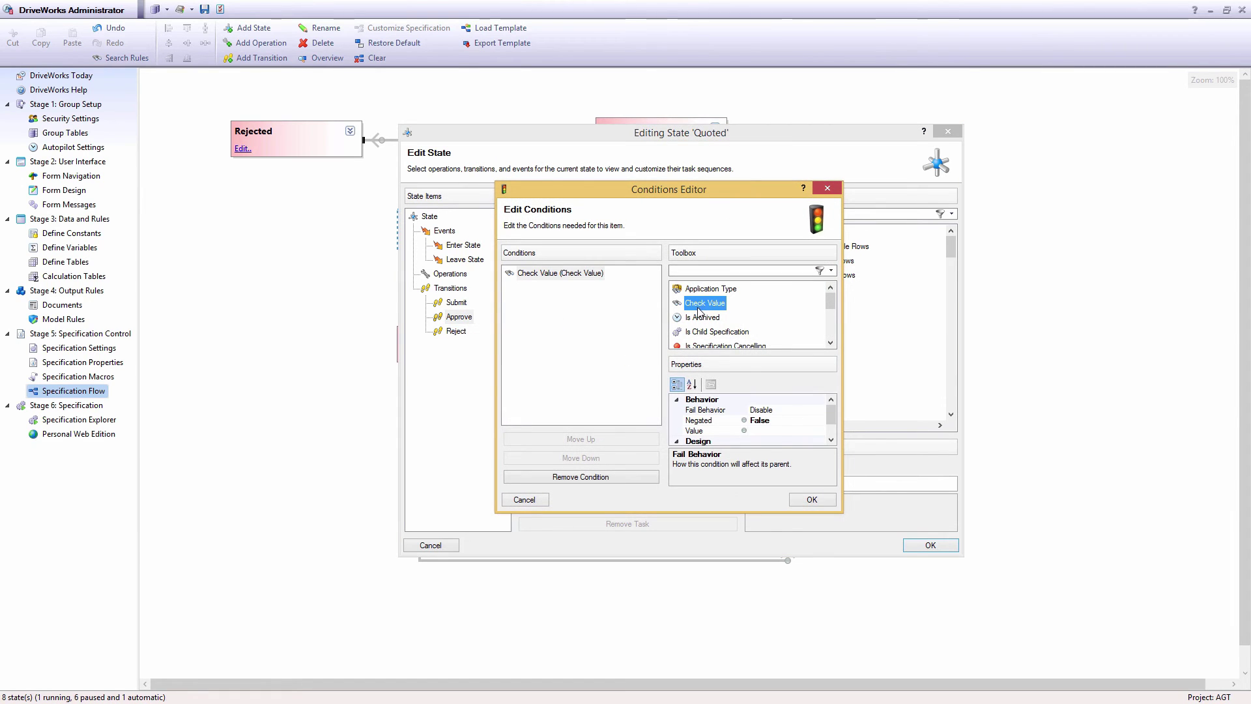
left_click(799, 502)
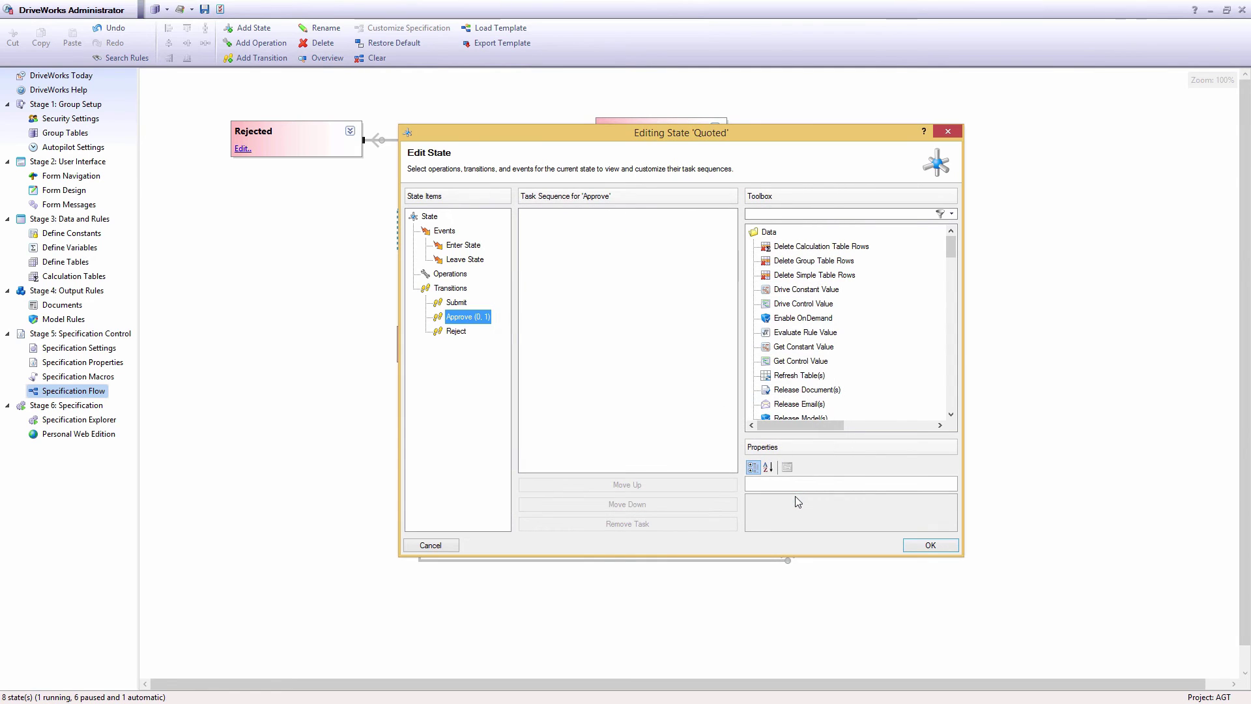
Step: Add Release Document(s) and Release Email(s) tasks to the Approve transition, with documents released first, and accept the state's edits
scroll(956, 255, "down", 1)
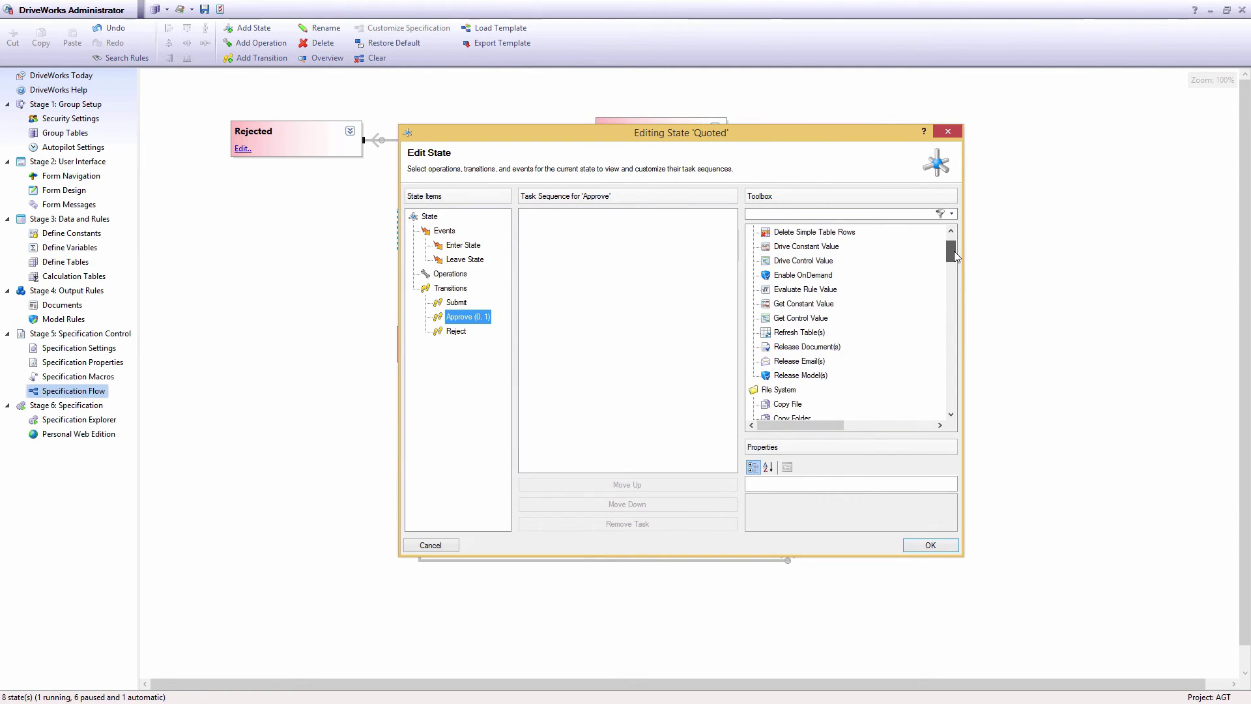
scroll(955, 256, "down", 1)
left_click_drag(800, 346, 696, 313)
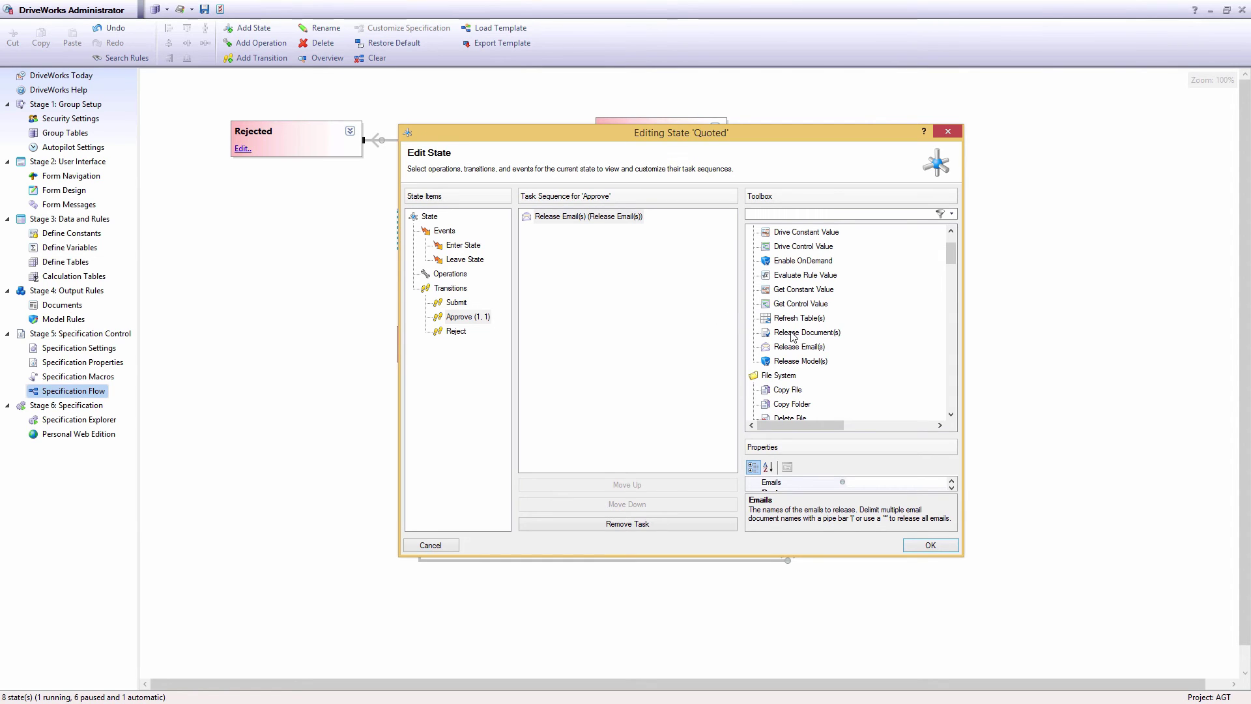
left_click_drag(793, 336, 604, 269)
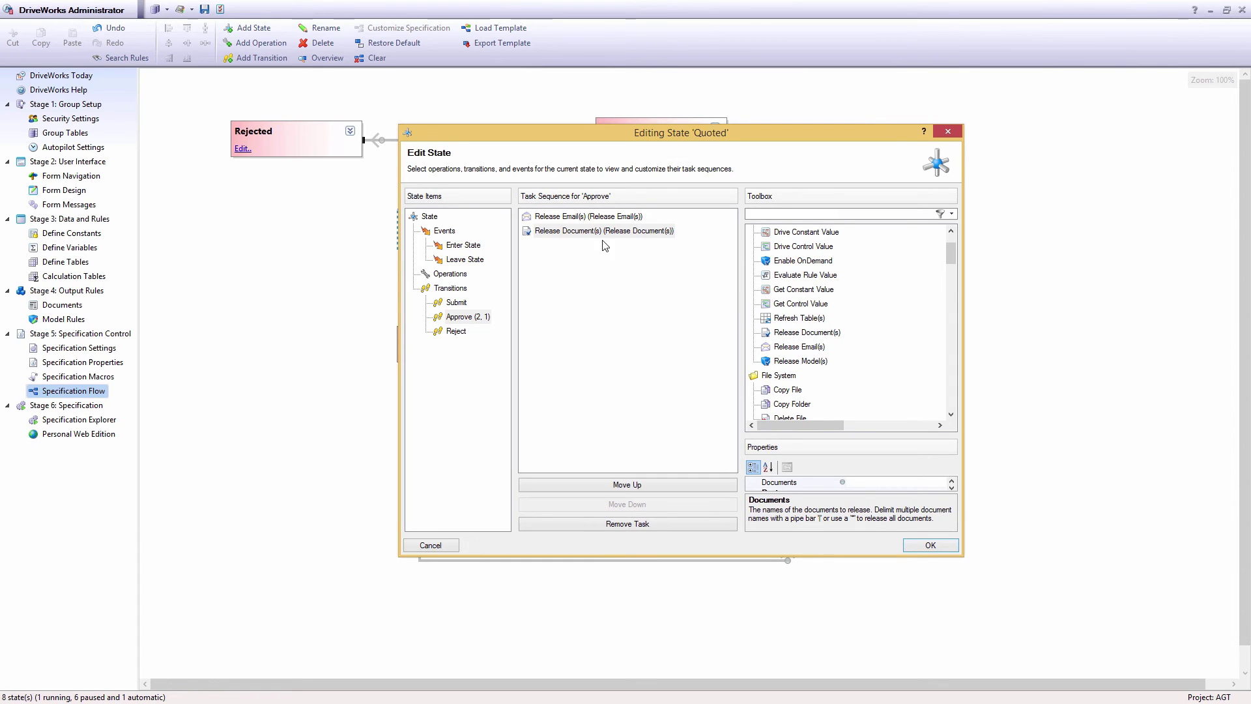
left_click(626, 486)
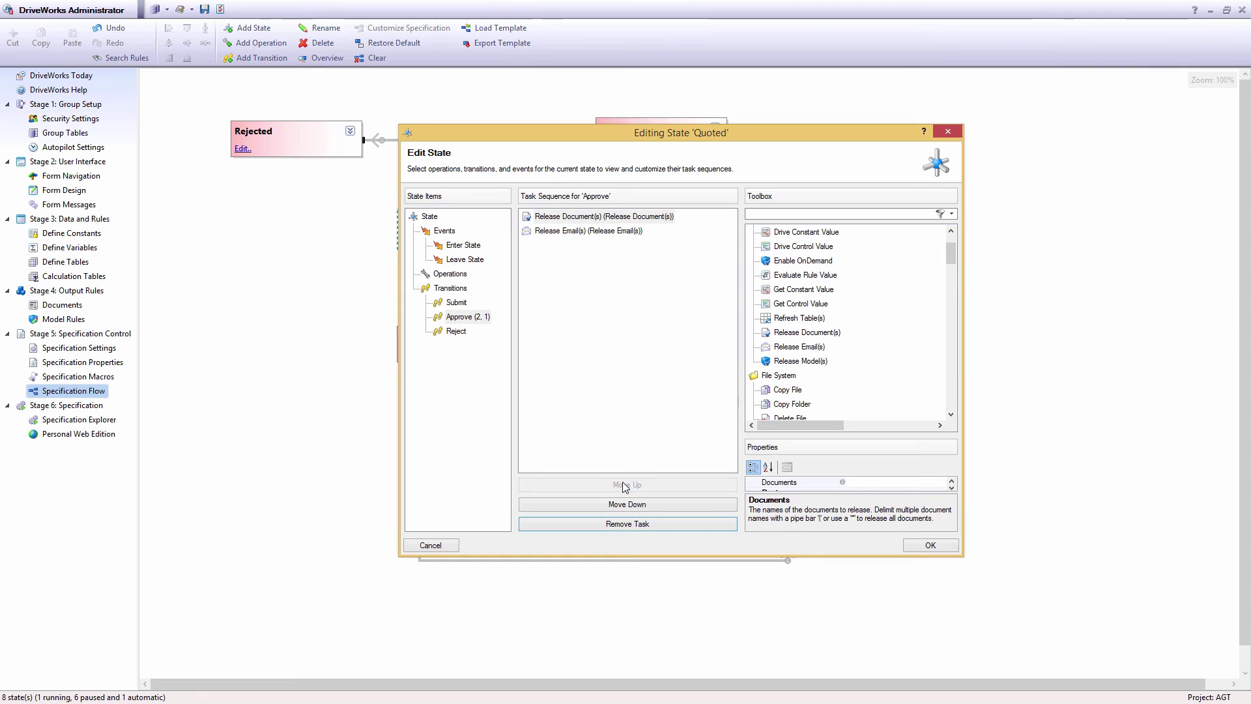
left_click(621, 219)
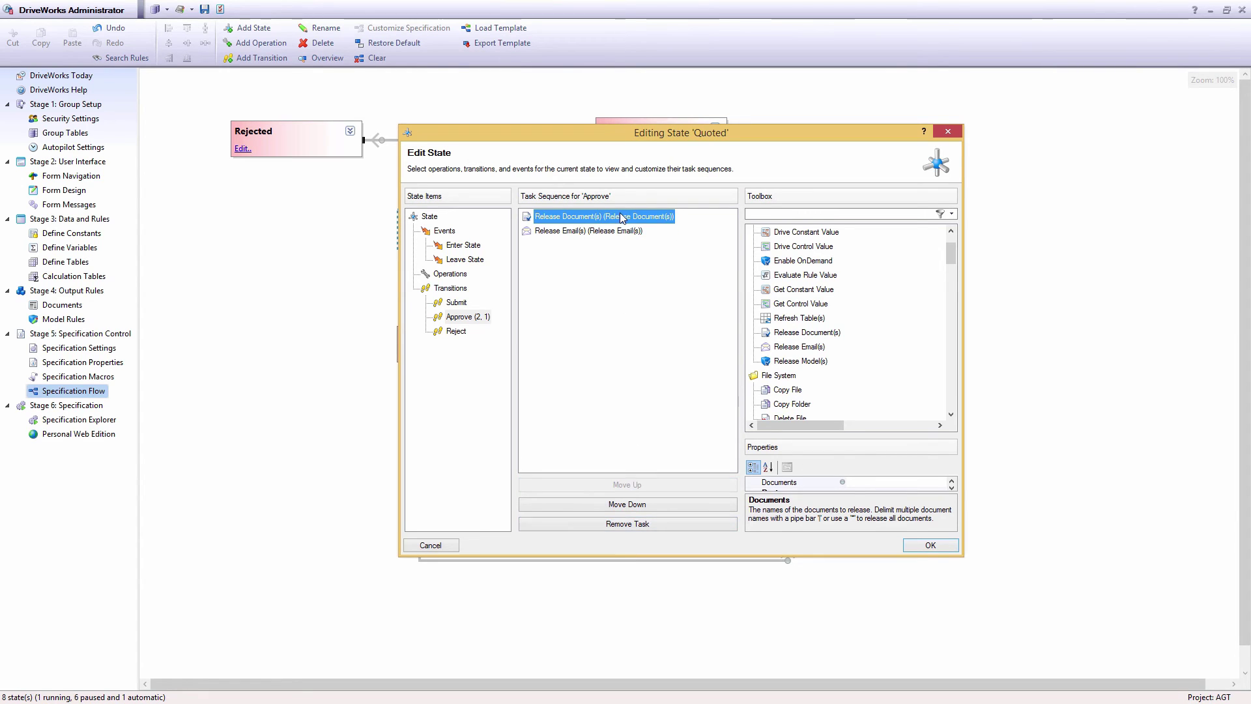
left_click(621, 232)
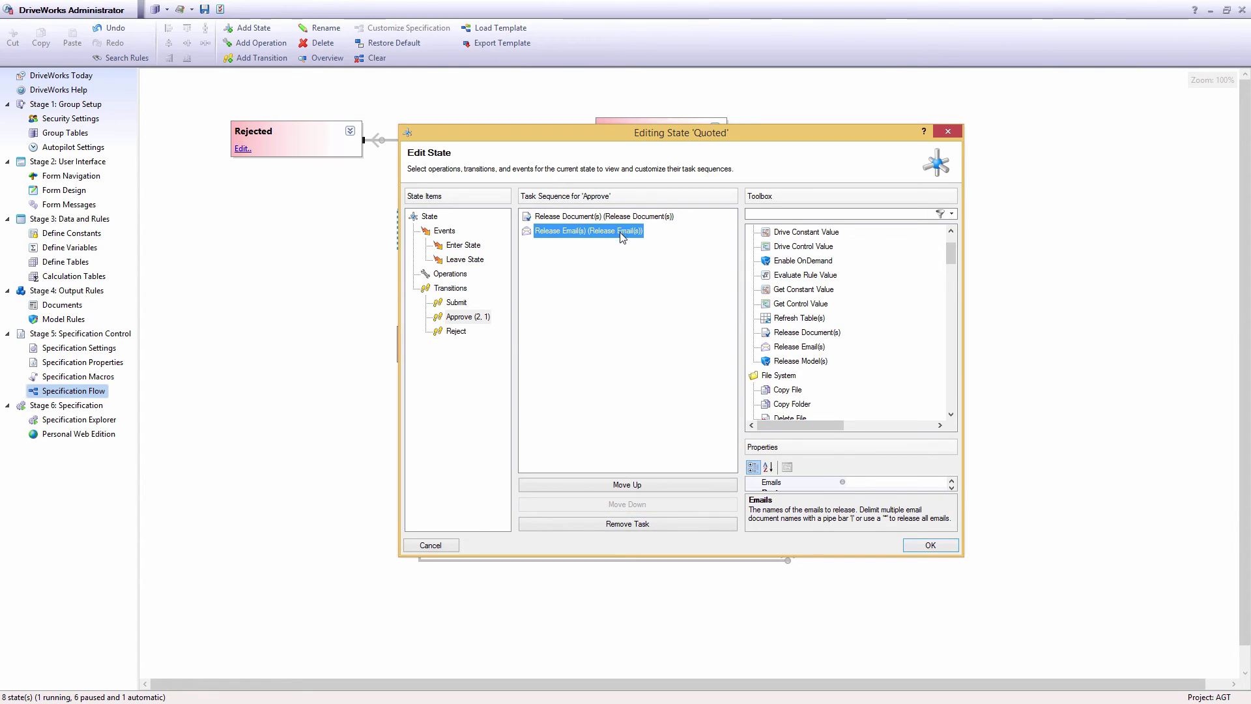
left_click(927, 546)
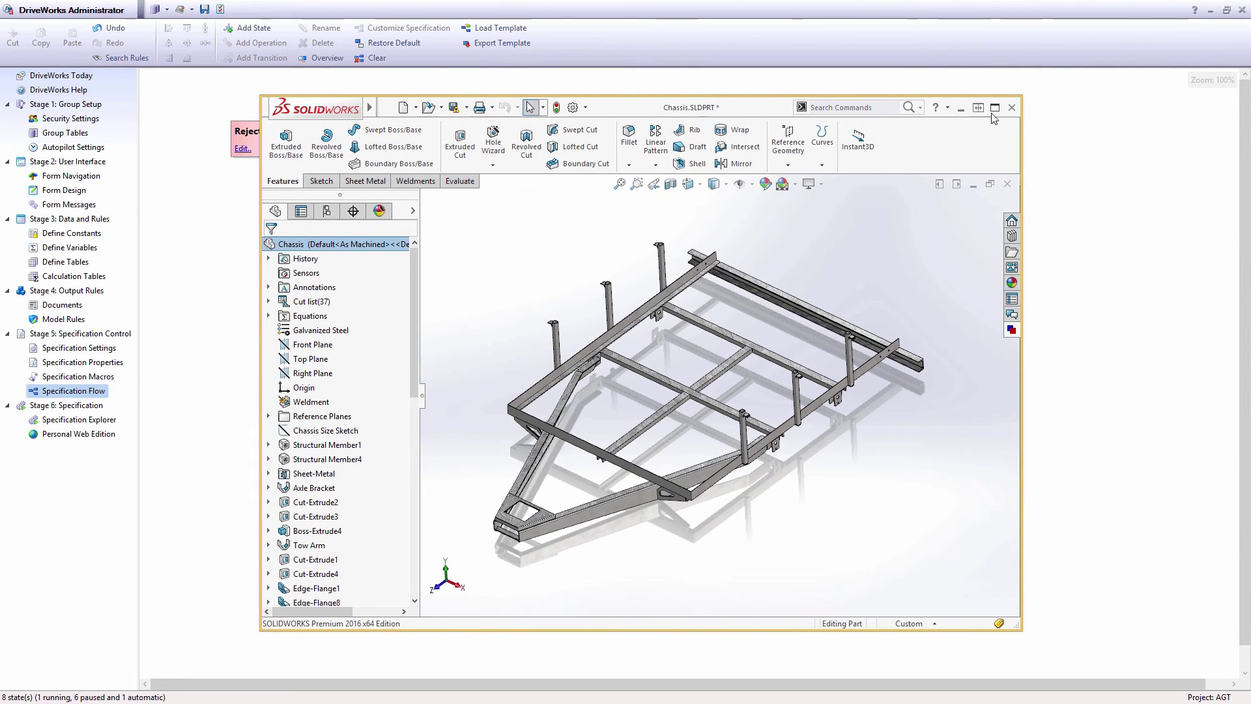
Step: Switch to the Chassis part in SOLIDWORKS at full size and keep the DriveWorks captured models list displayed
left_click(994, 109)
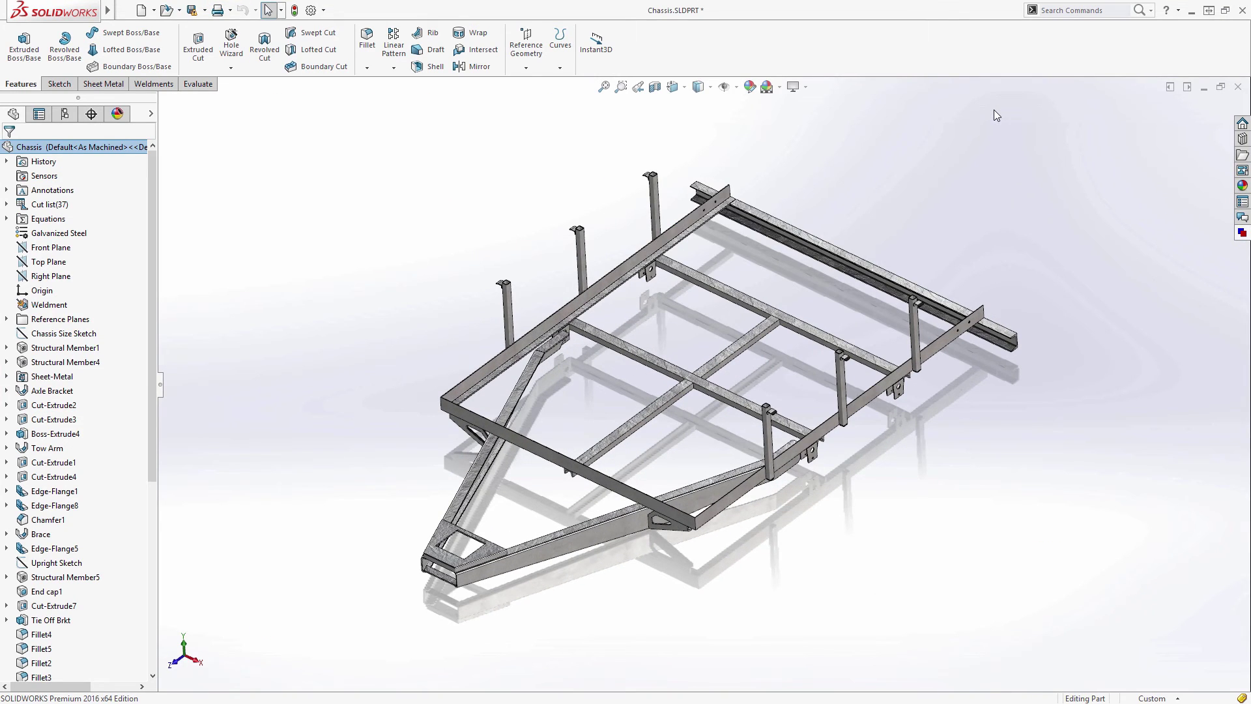
left_click(1241, 234)
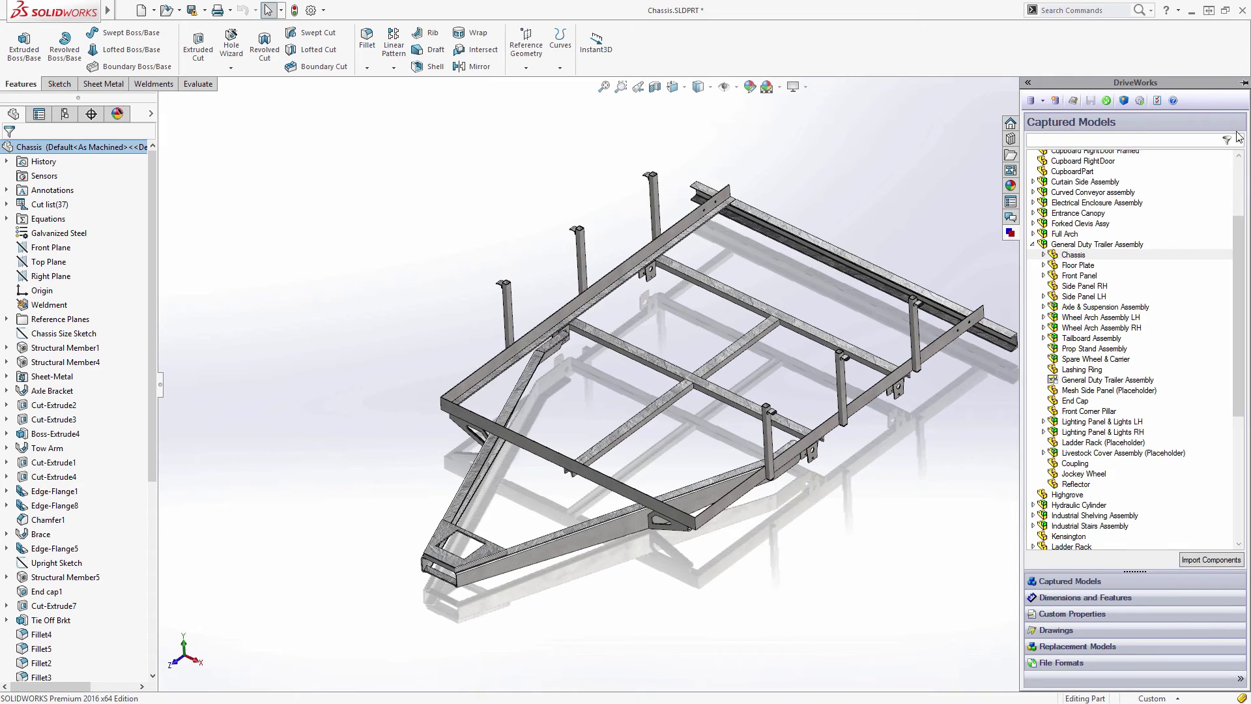
left_click(1245, 83)
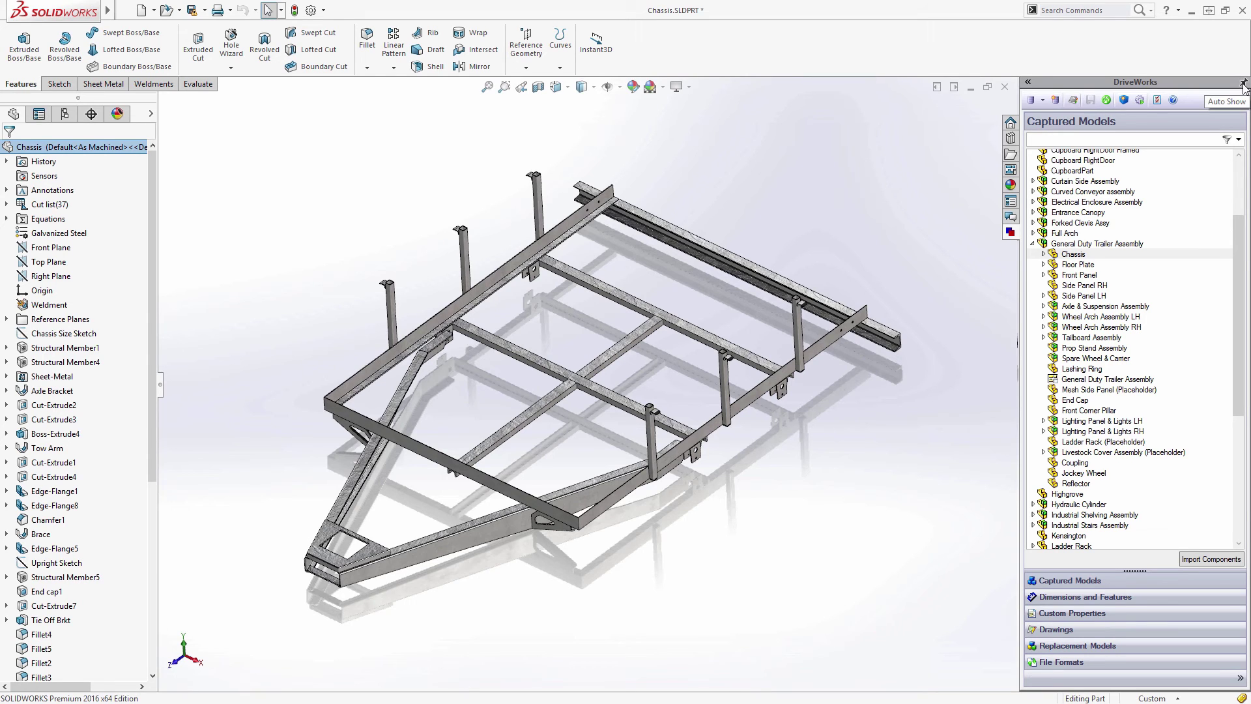
Step: Examine the Chassis part's Thickness equation, its configurations, its full feature list and the frame geometry
left_click(8, 219)
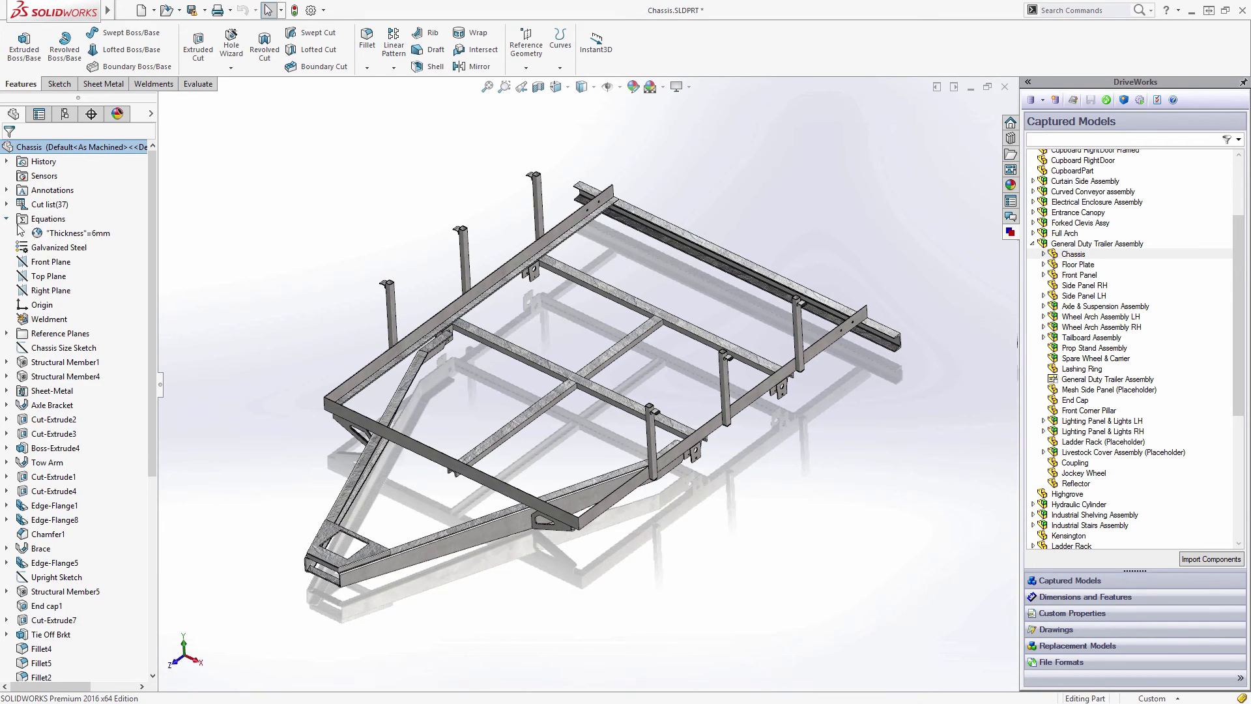
left_click(45, 233)
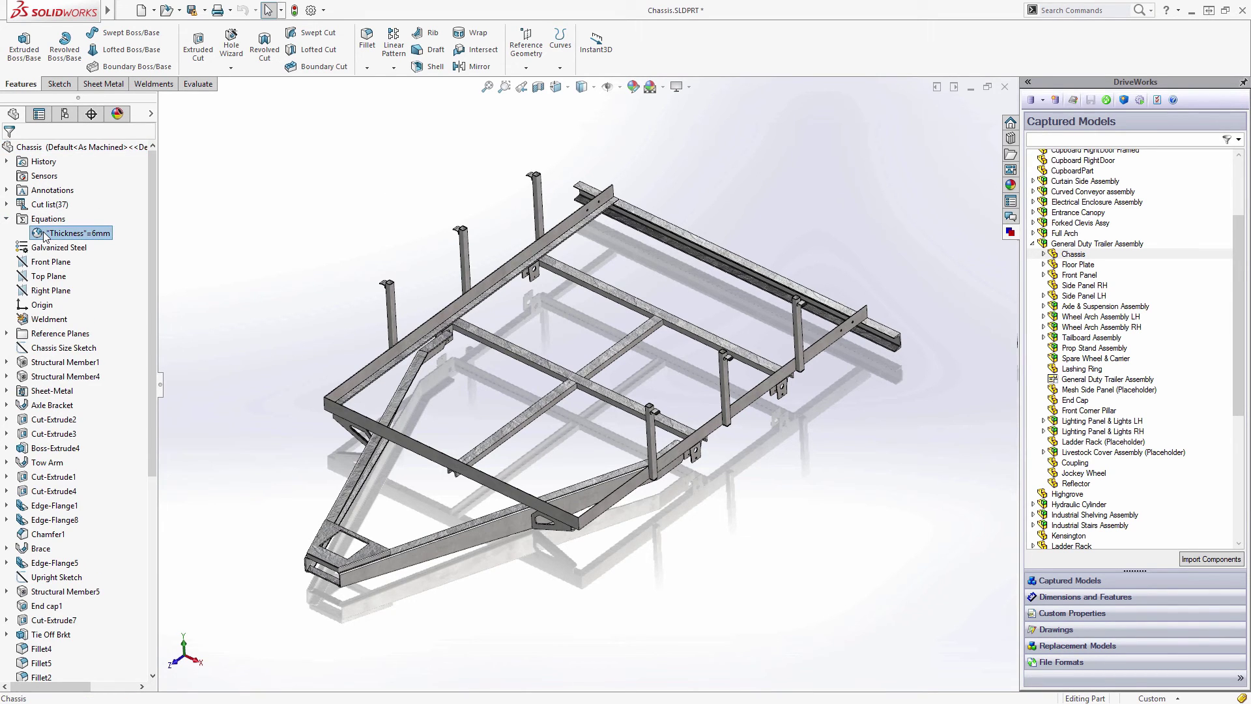
left_click(65, 114)
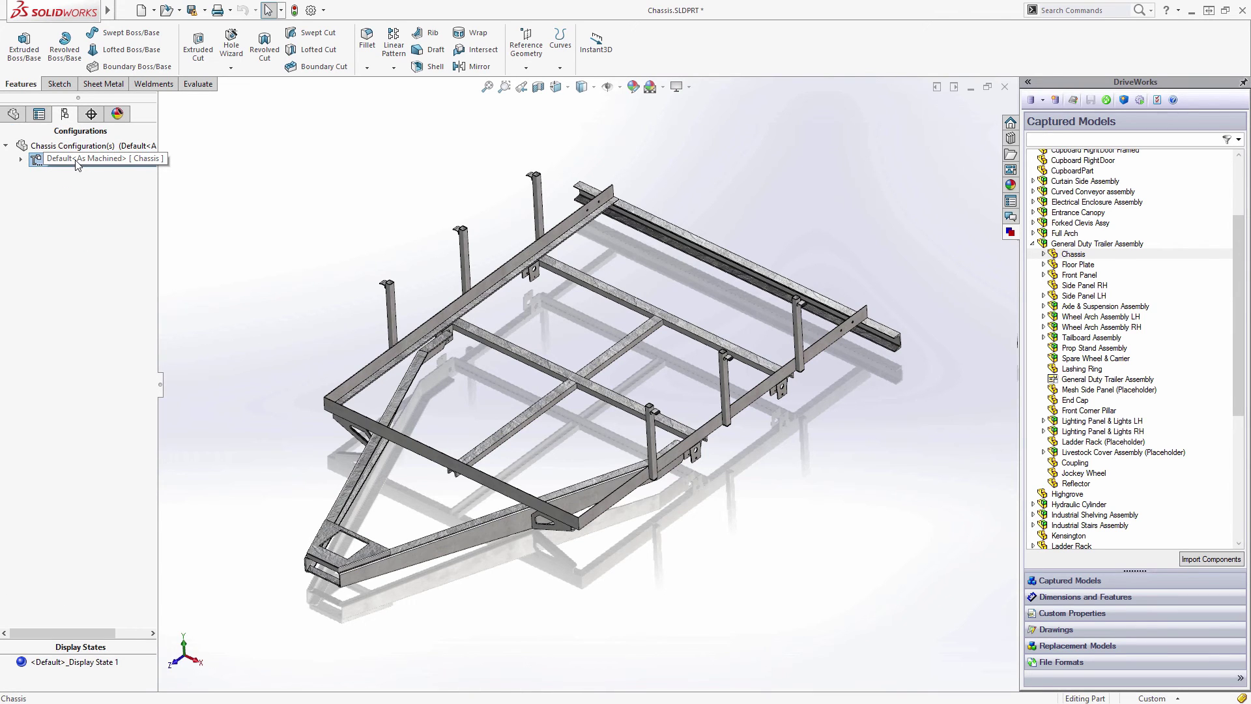
left_click(14, 115)
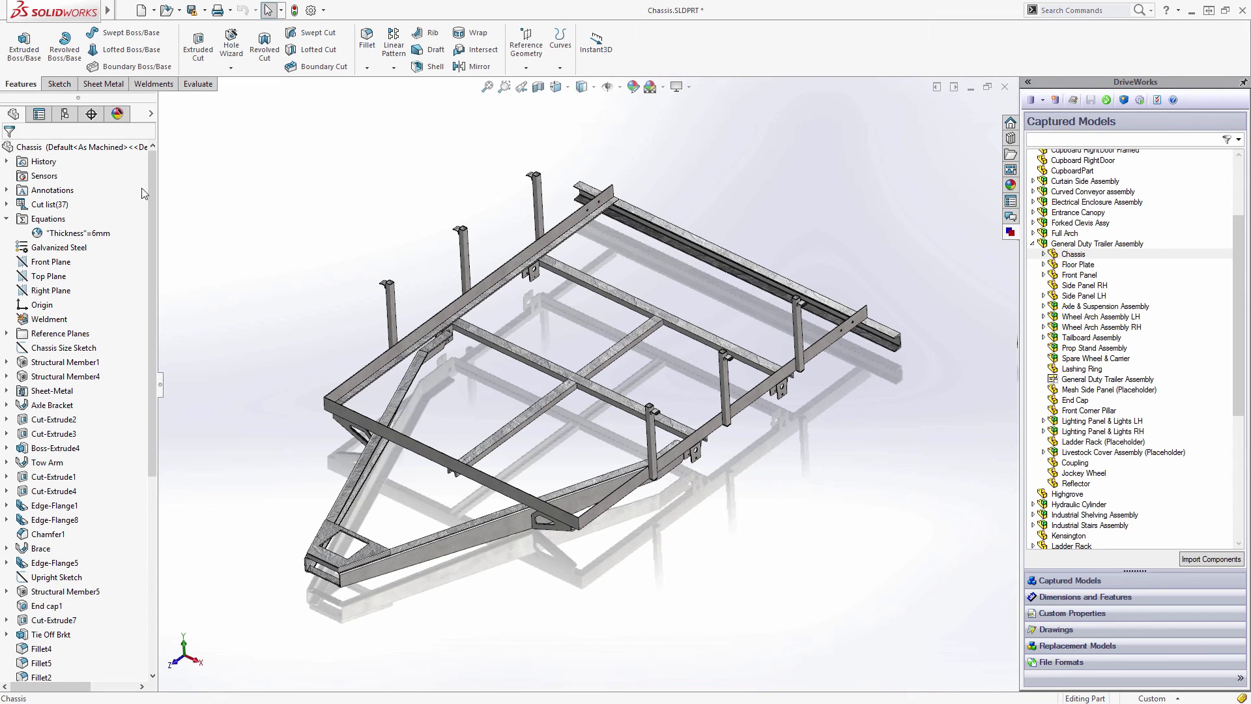
left_click_drag(151, 178, 150, 395)
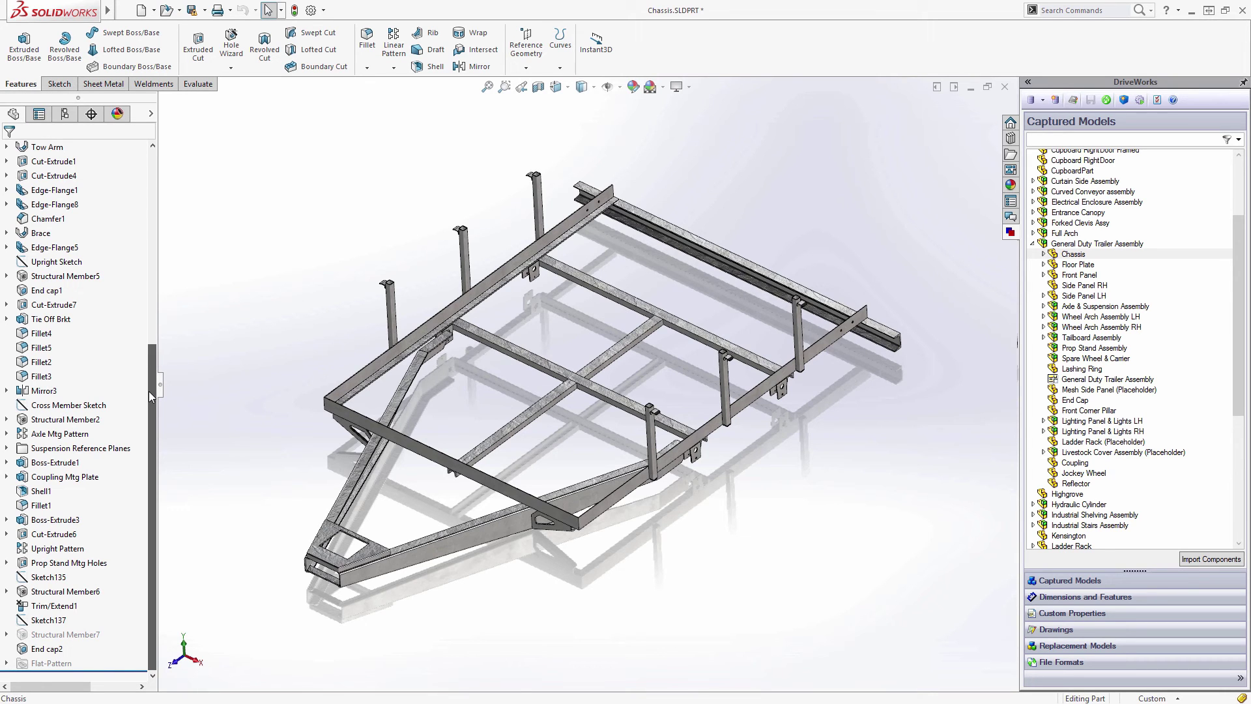
left_click_drag(149, 391, 147, 156)
mouse_move(564, 311)
middle_mouse_down()
mouse_move(632, 256)
mouse_move(831, 253)
mouse_move(790, 233)
mouse_move(595, 246)
mouse_move(560, 299)
middle_mouse_up()
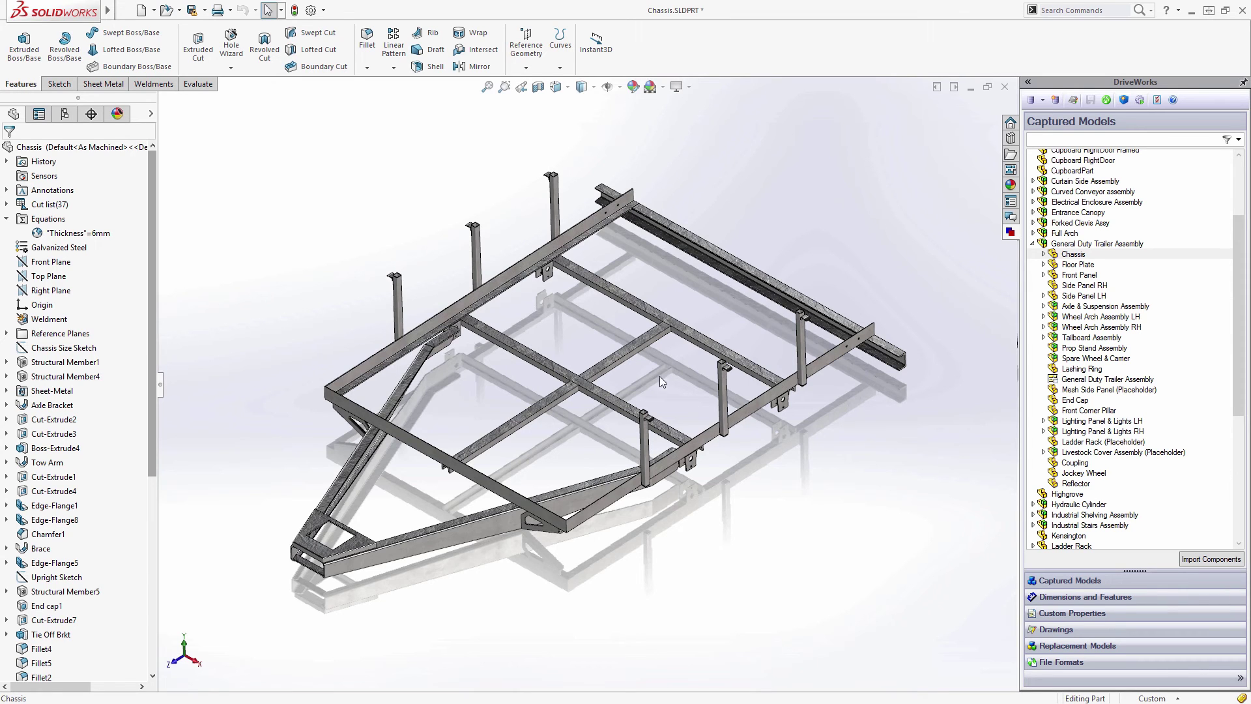
Step: Review the Chassis part's captured dimensions for Axle Pattern, Side Panel Height and No of Uprights
left_click(1065, 600)
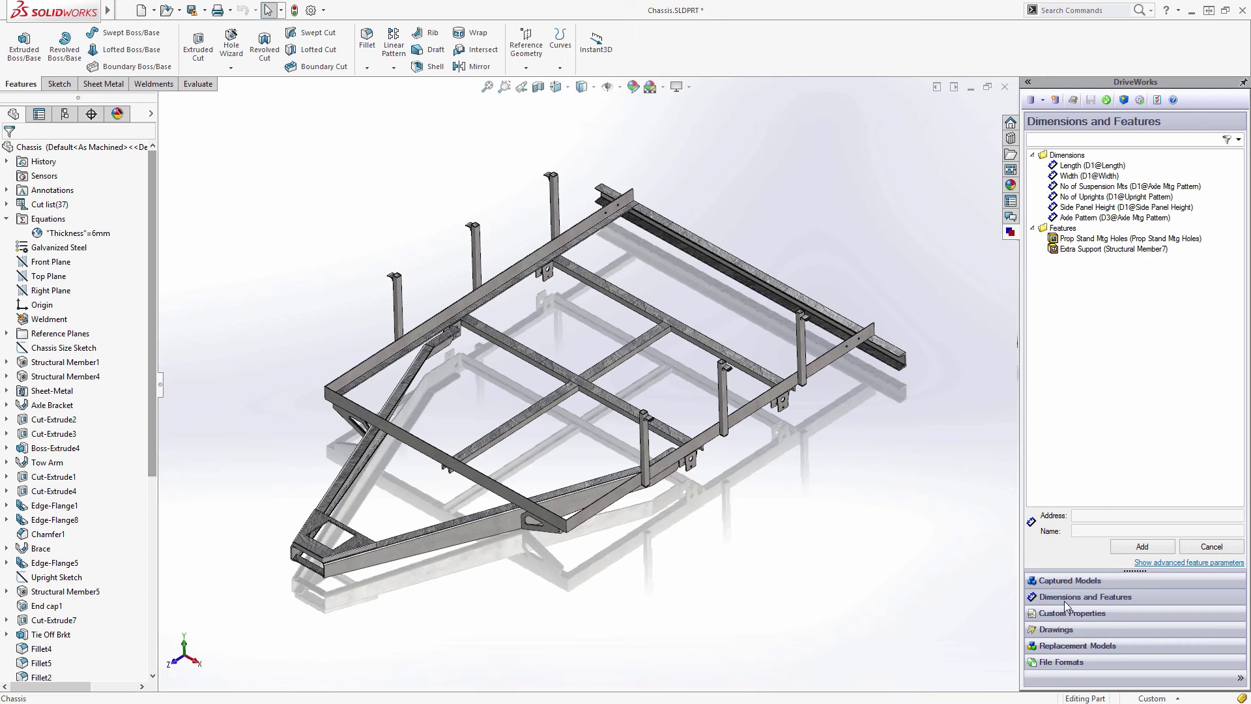
left_click(1068, 218)
left_click(1069, 207)
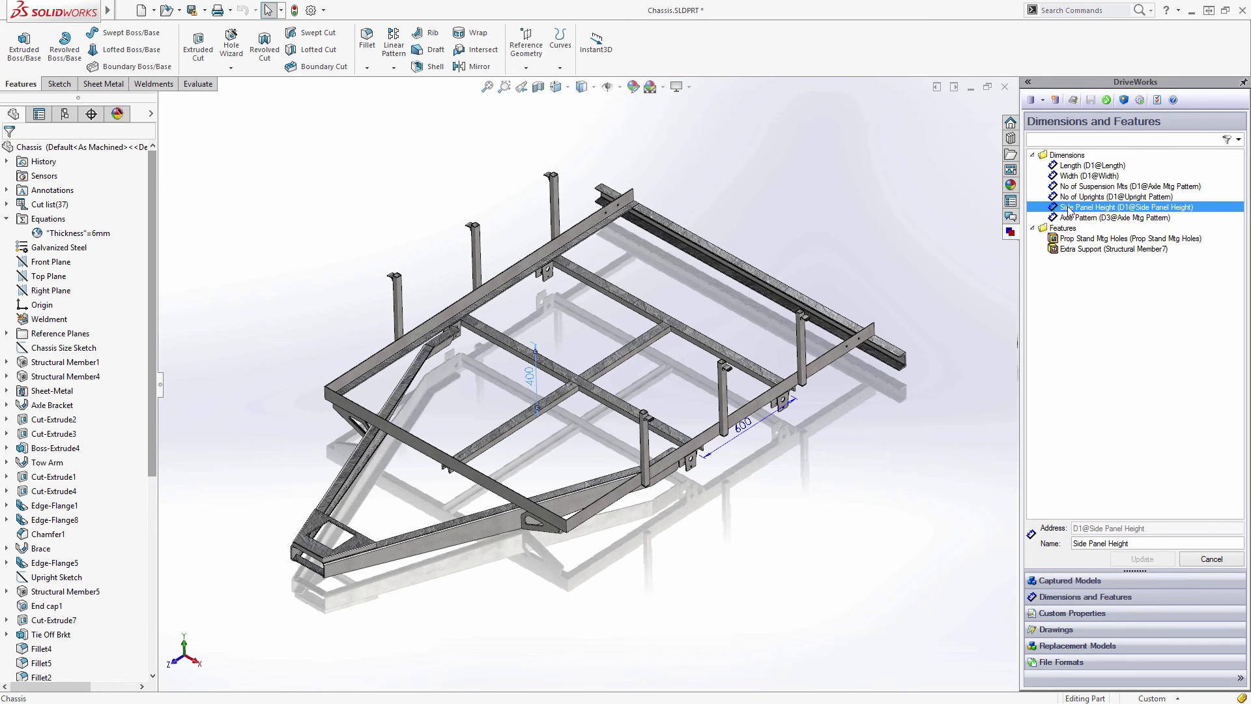
left_click(1069, 197)
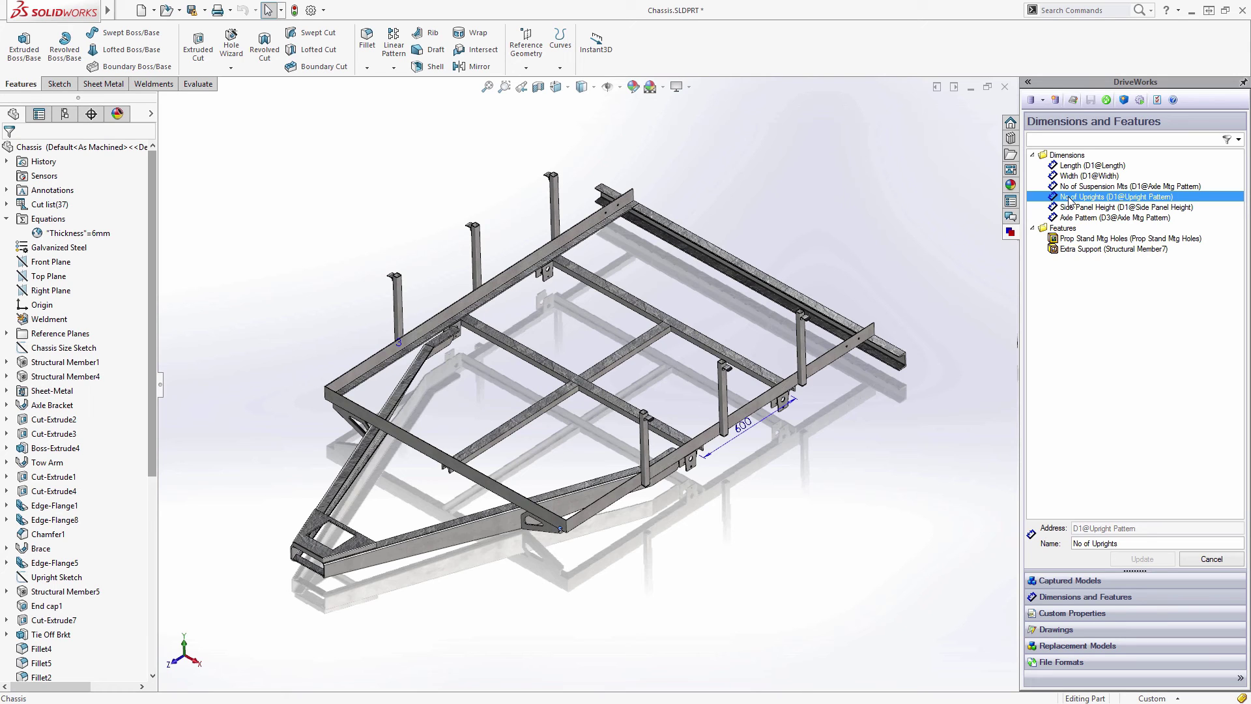
Step: Capture the D1@Upright Sketch dimension of the front upright under the name Offset
left_click(400, 293)
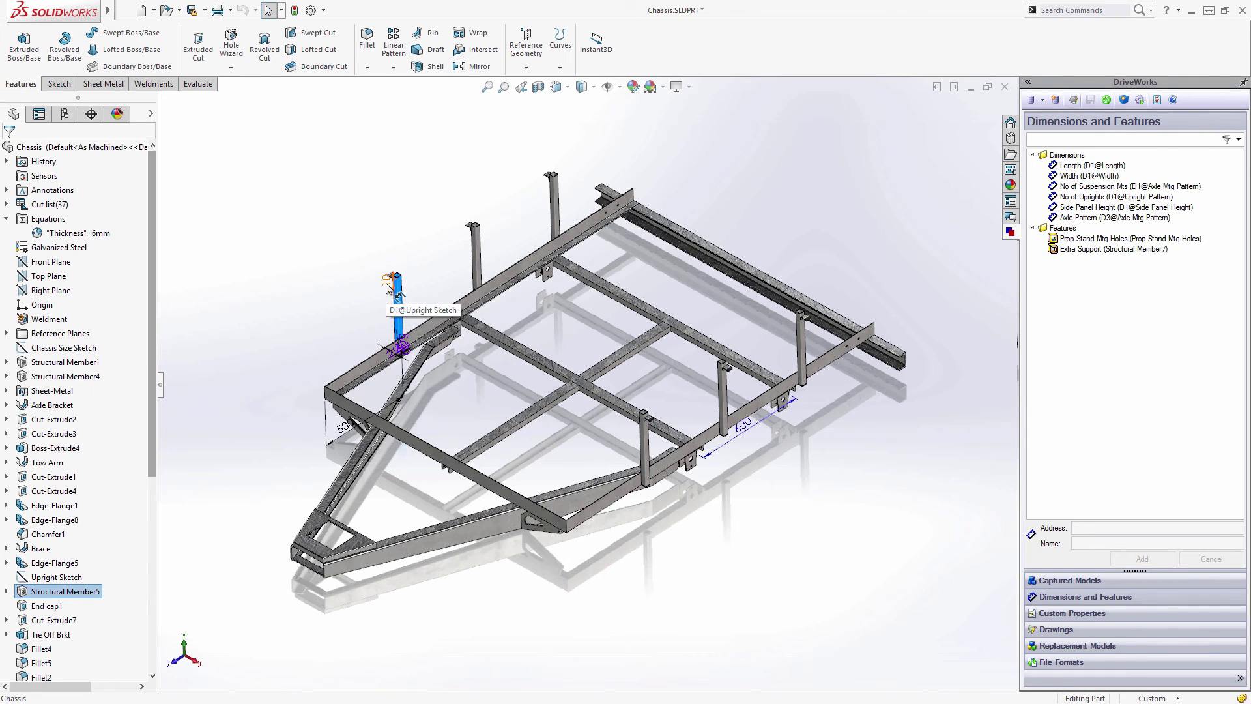
left_click(389, 287)
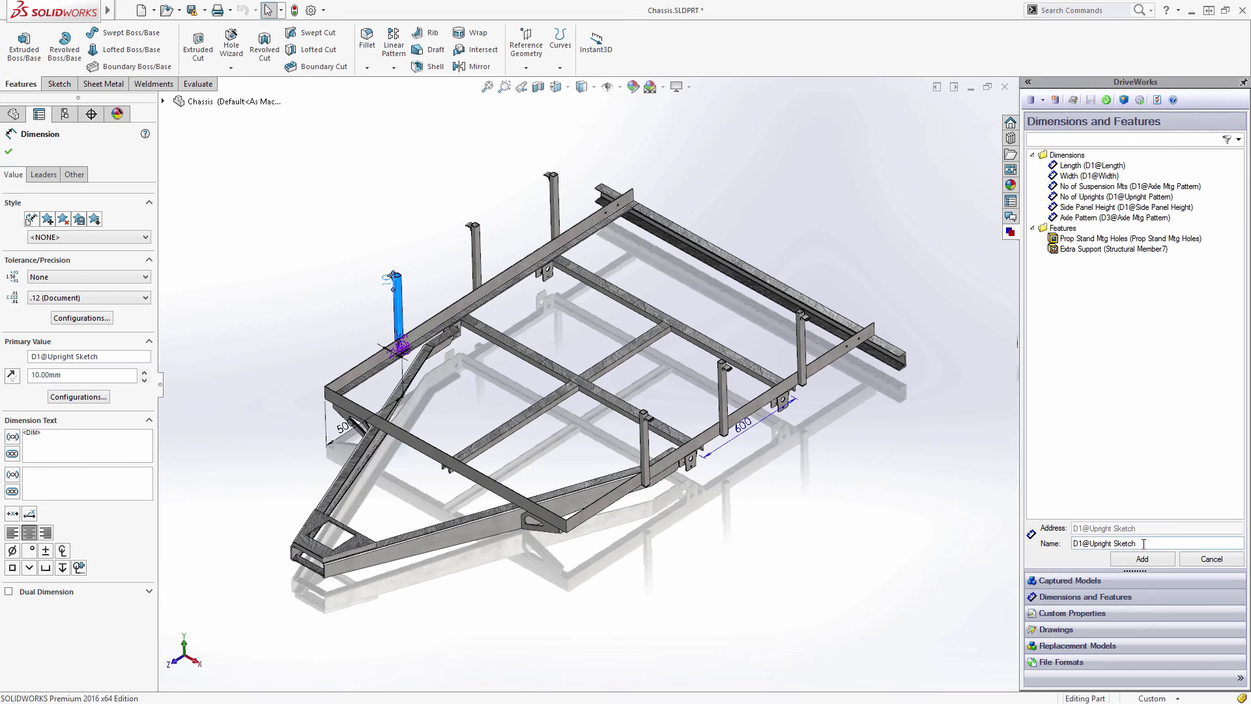
left_click_drag(1144, 544, 1069, 546)
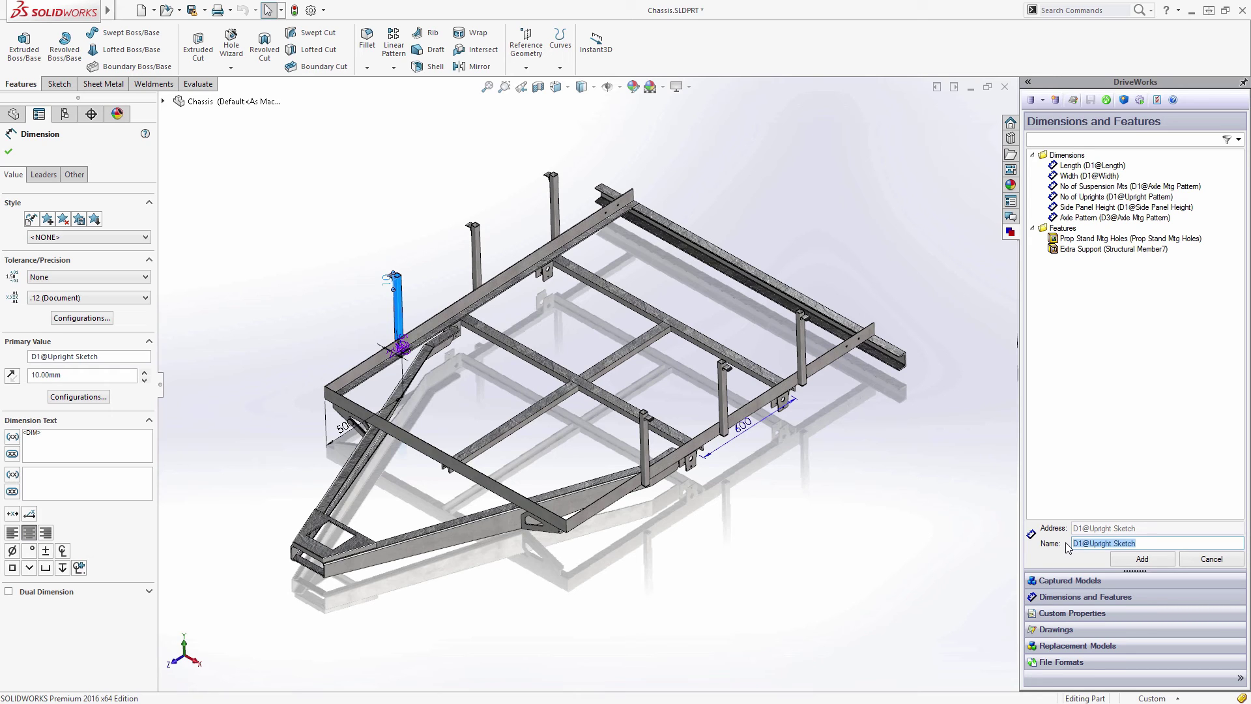
type("Offset")
key("Return")
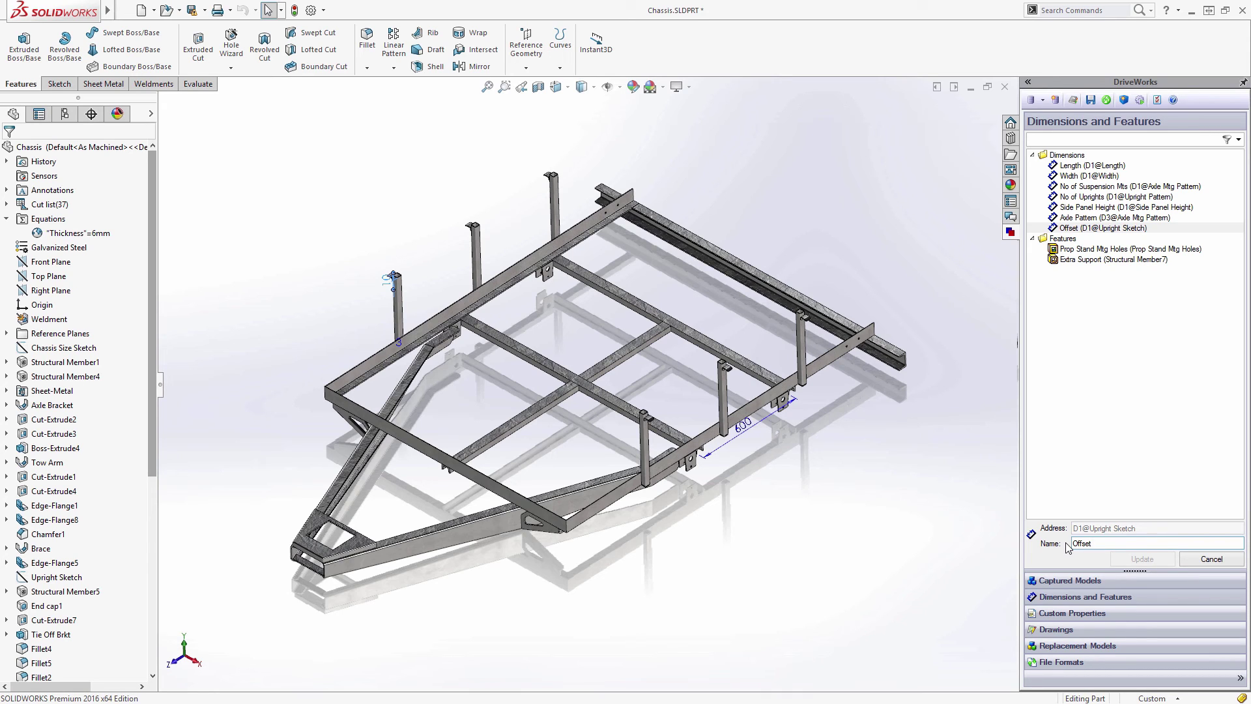
Step: Create the custom properties Description and Part Number for the Chassis part
left_click(1073, 613)
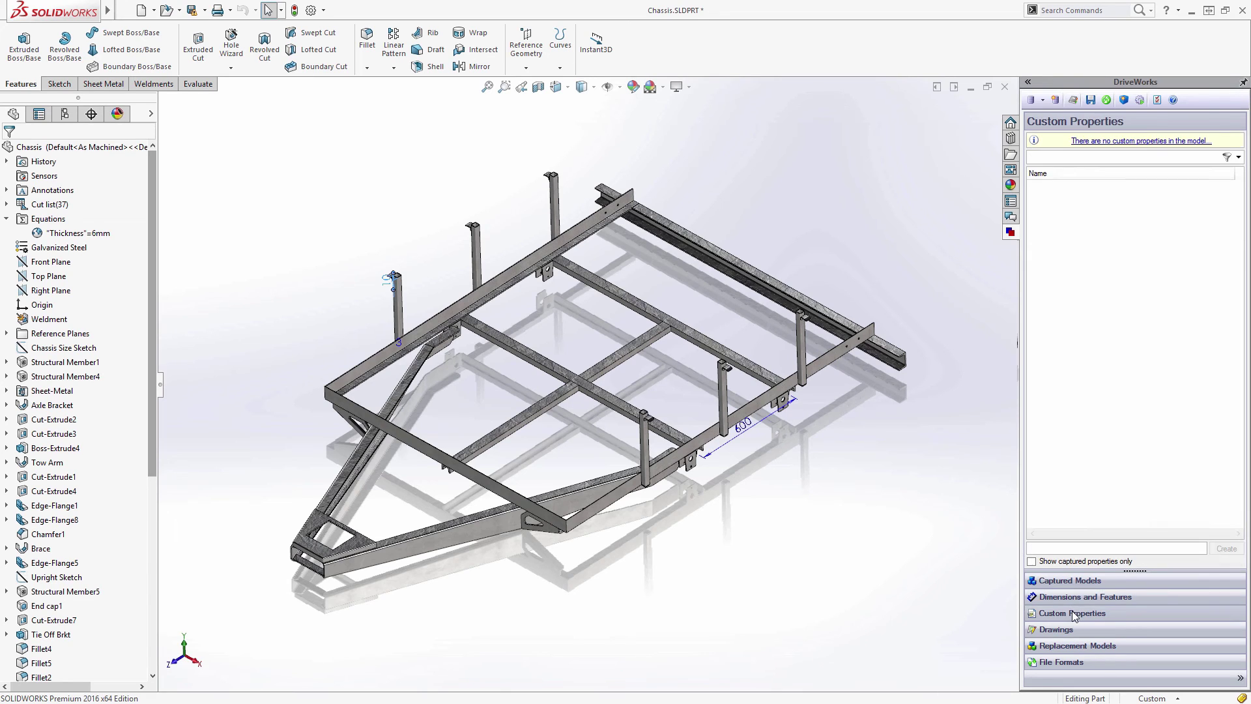
left_click(1067, 549)
type("Description")
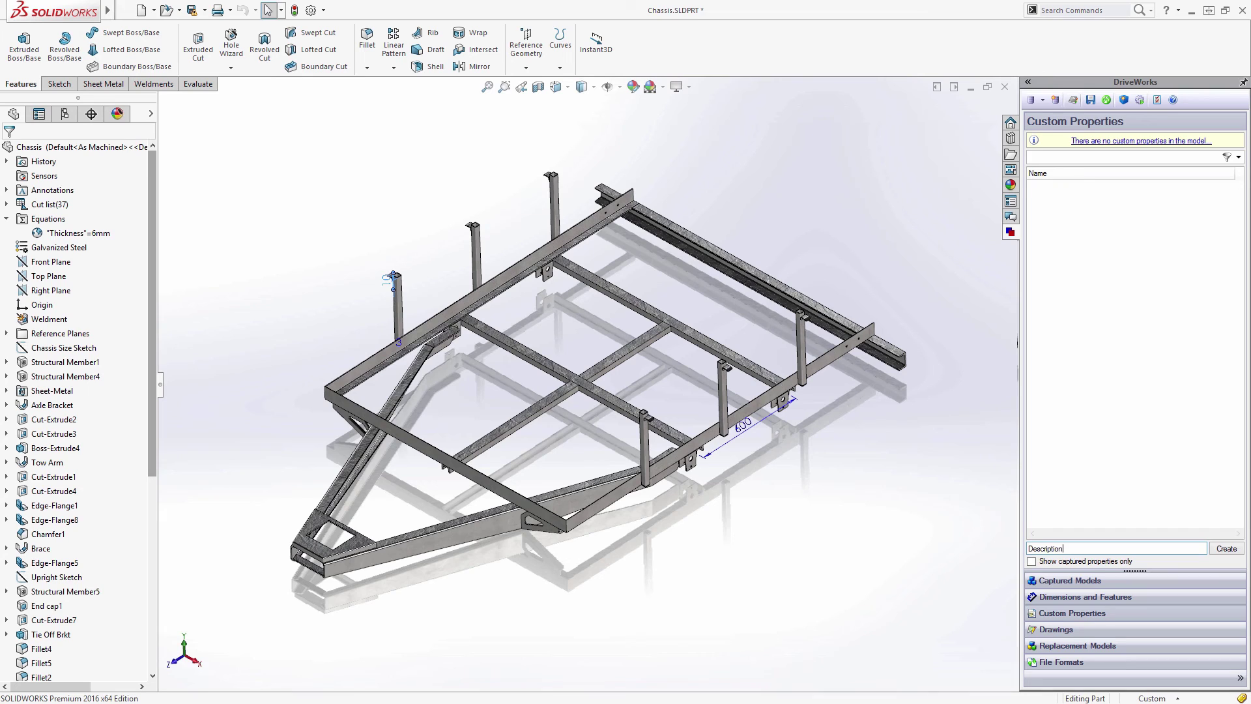
key("Return")
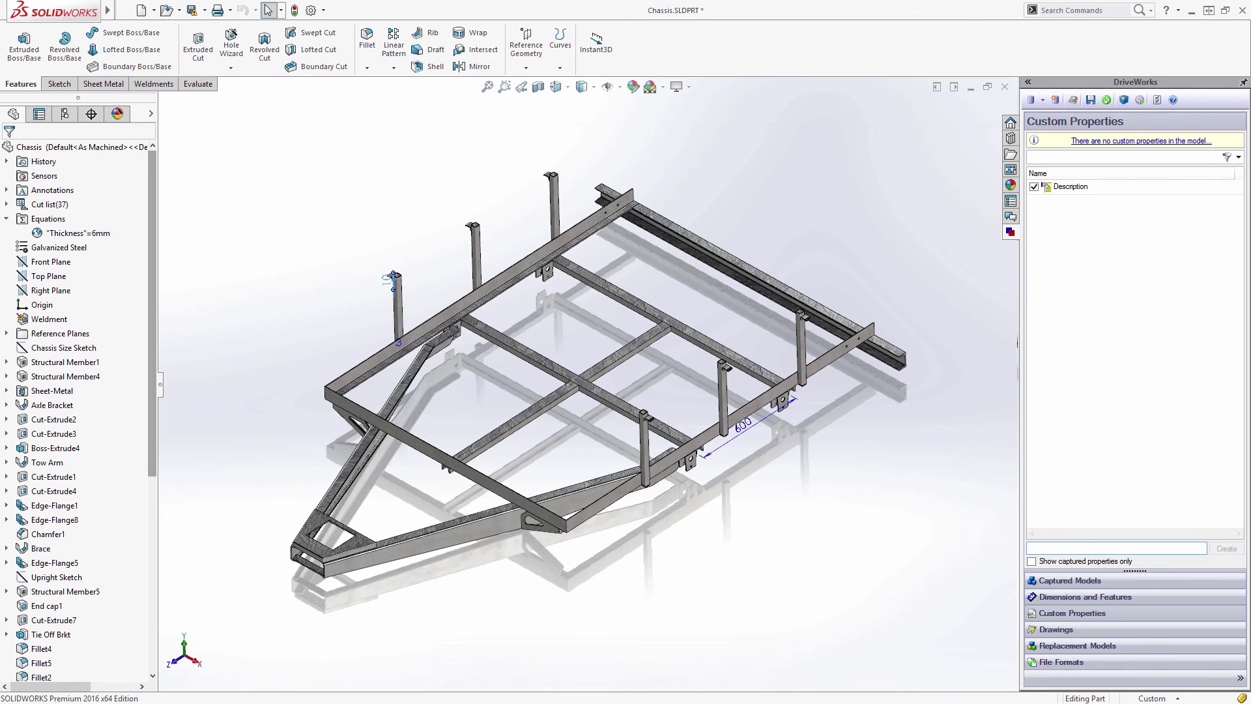
type("Part Number")
key("Return")
Step: Open the Chassis drawing from the General Duty Trailer Assembly's captured models
left_click(1069, 581)
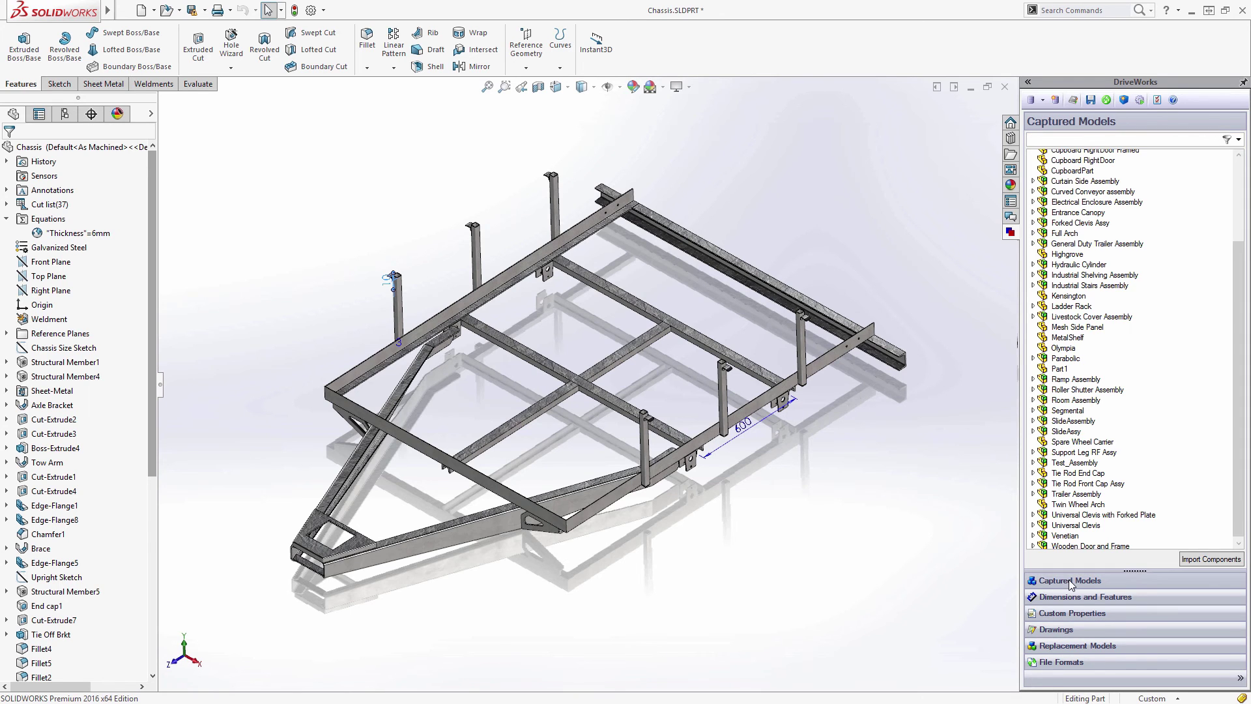
left_click(1033, 244)
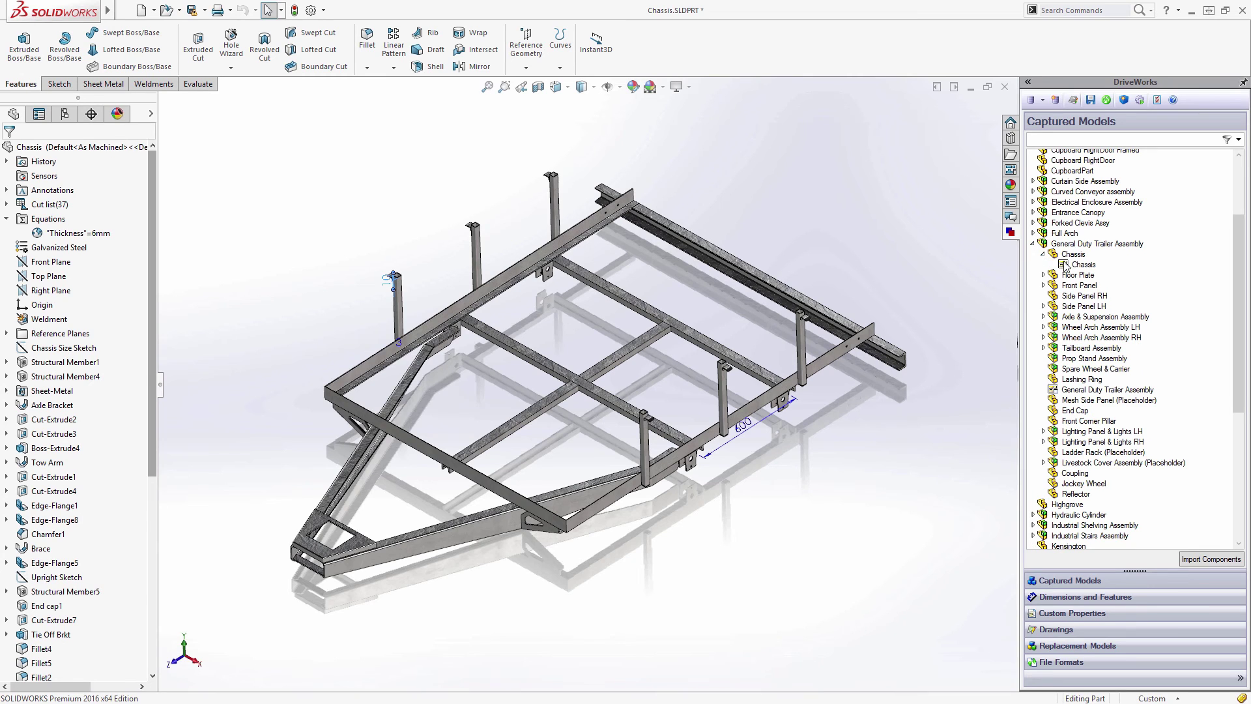
double_click(1078, 264)
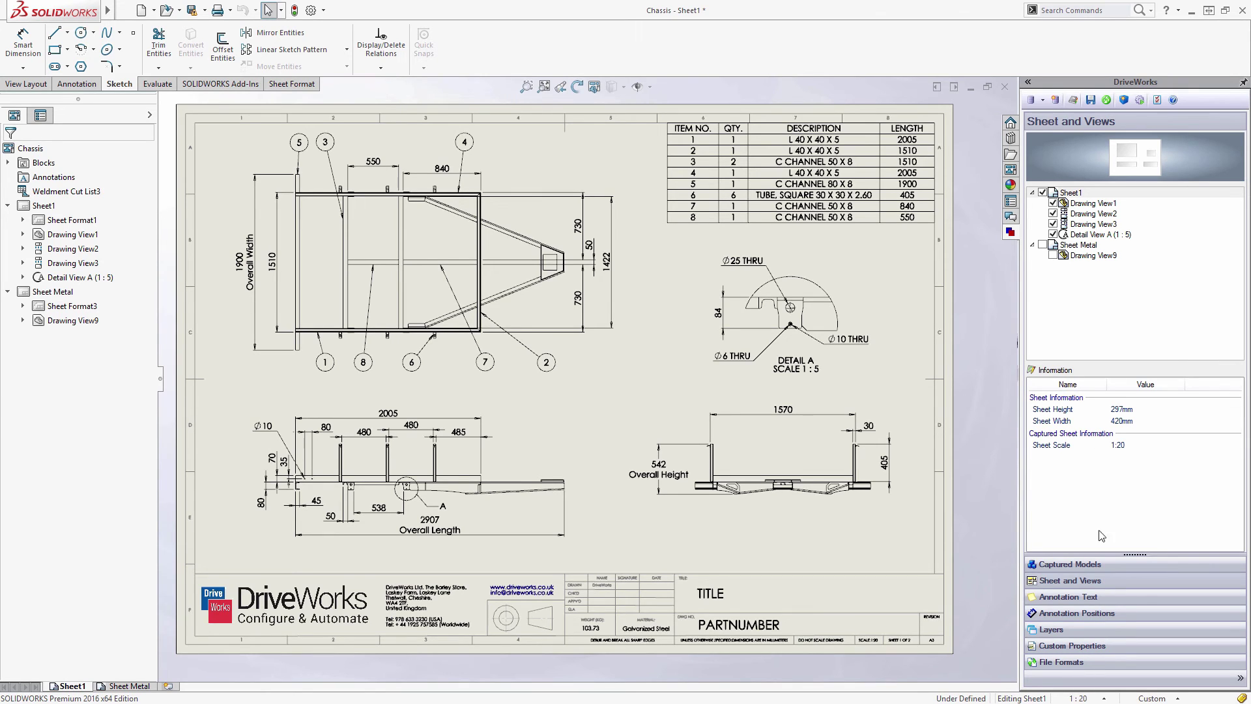
Step: Capture the Sheet Metal sheet with its Drawing View9, and shift Drawing View1 slightly to the right on Sheet1
left_click(1043, 246)
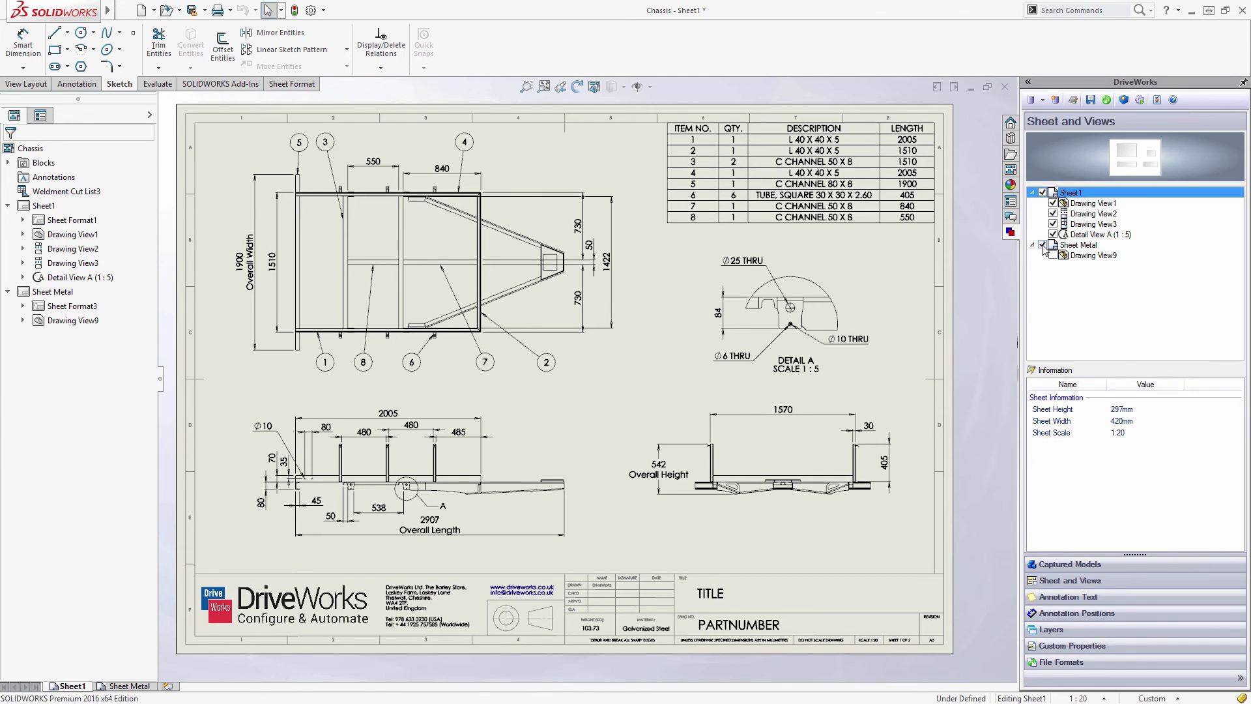
left_click(1054, 256)
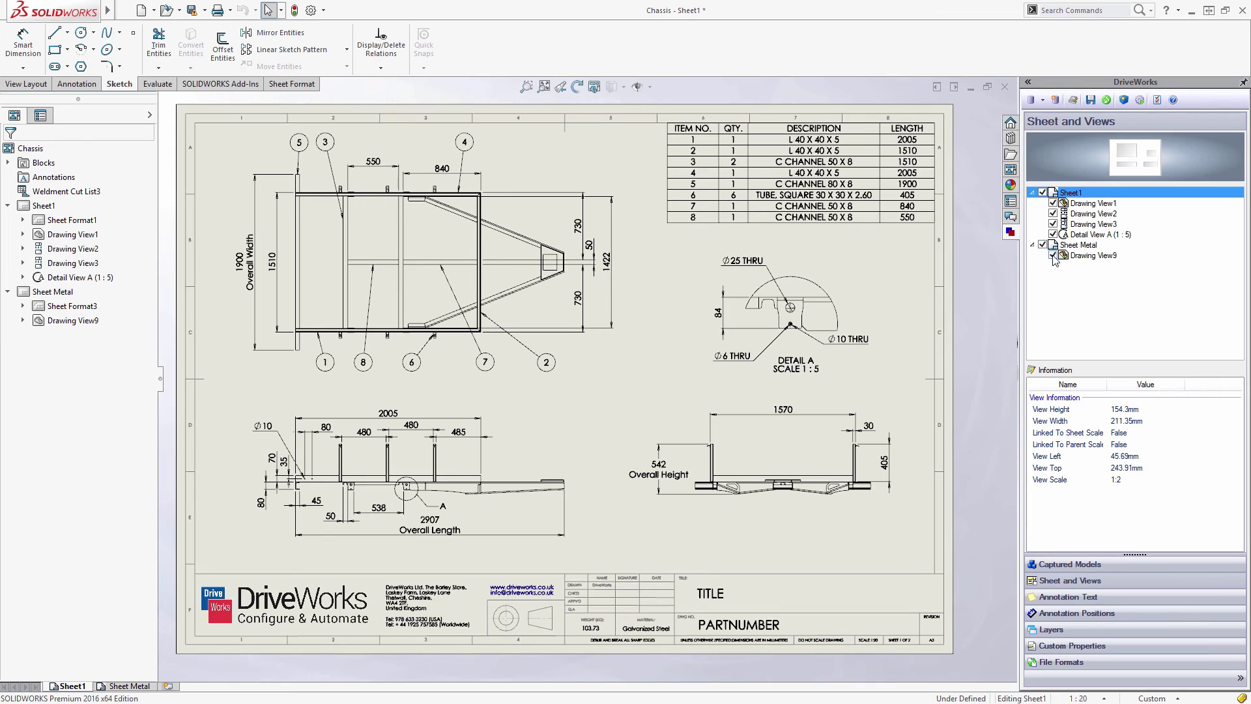
left_click(1067, 246)
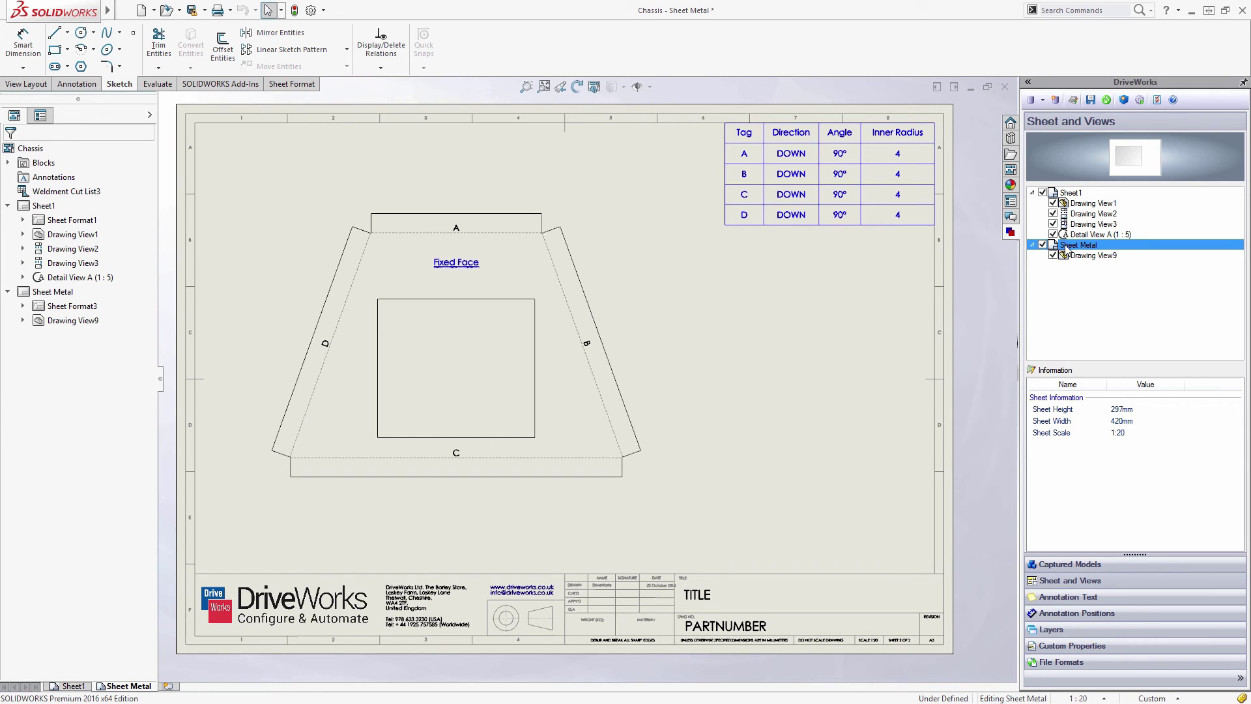
left_click(1070, 192)
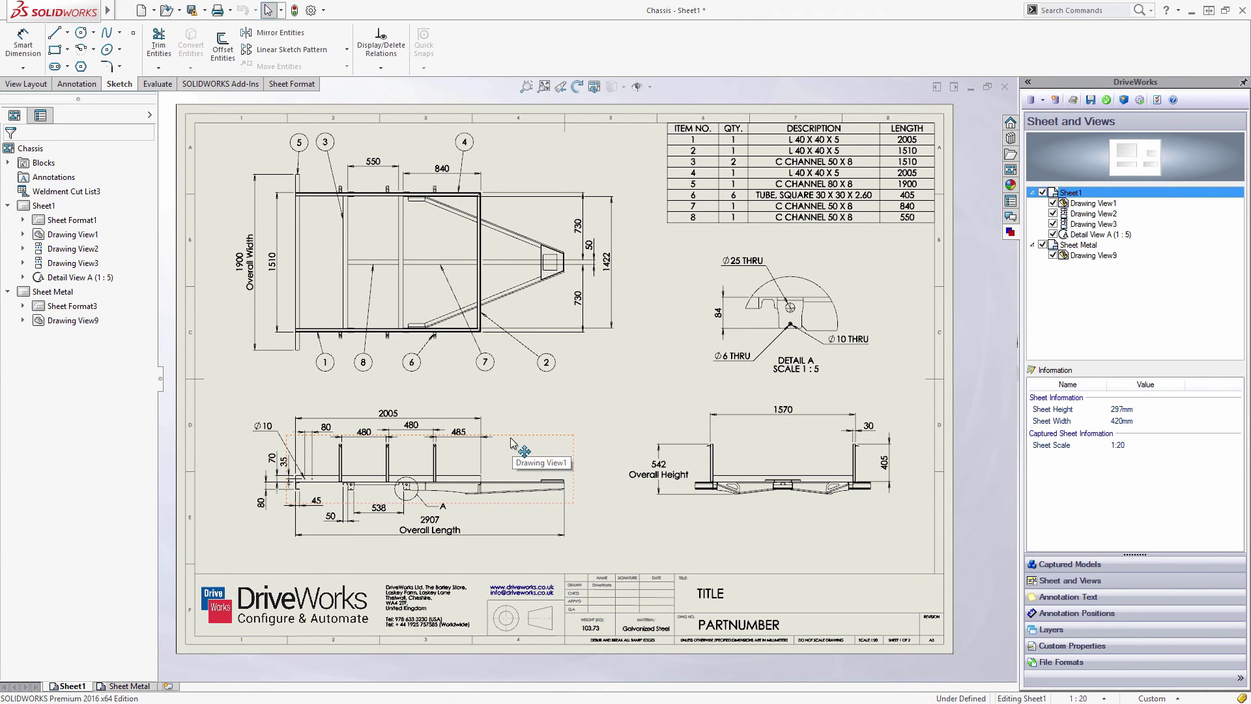
mouse_move(512, 440)
left_mouse_down()
mouse_move(500, 432)
mouse_move(527, 443)
left_mouse_up()
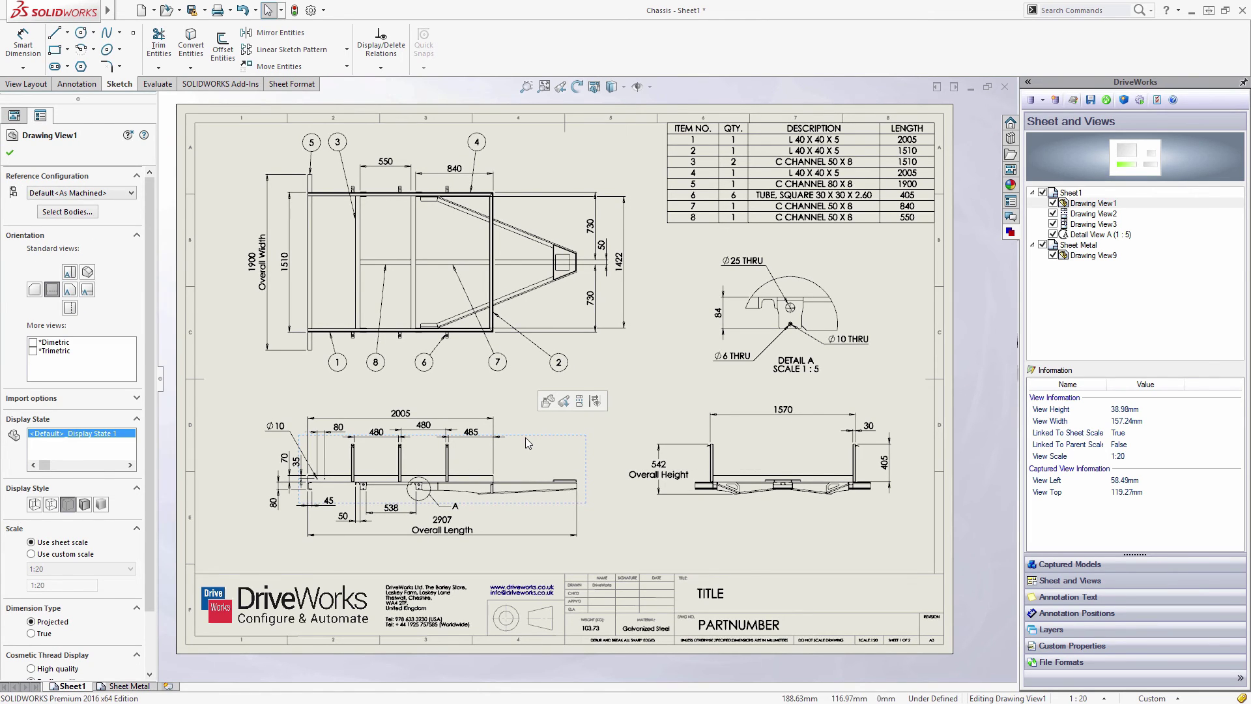
Step: Capture the title block's PARTNUMBER note as annotation text named PartNumber
left_click(1049, 598)
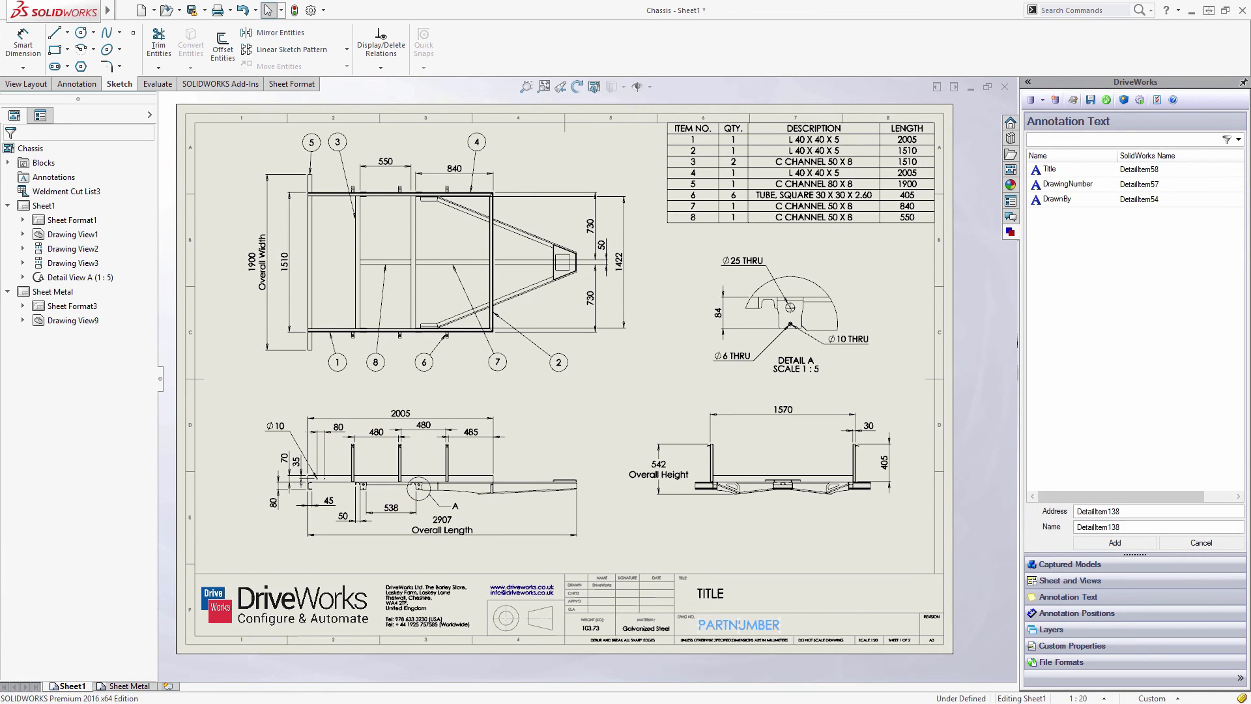
left_click(759, 627)
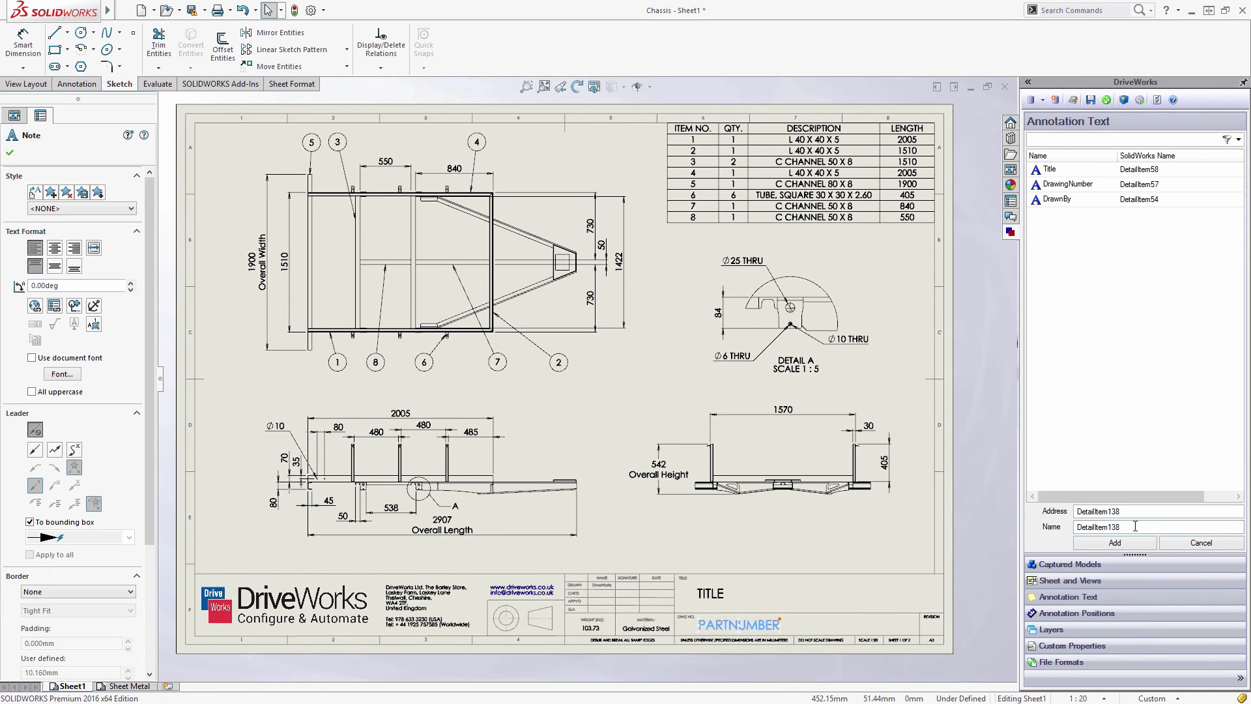
left_click_drag(1122, 527, 1061, 529)
type("PartNumber")
key("Return")
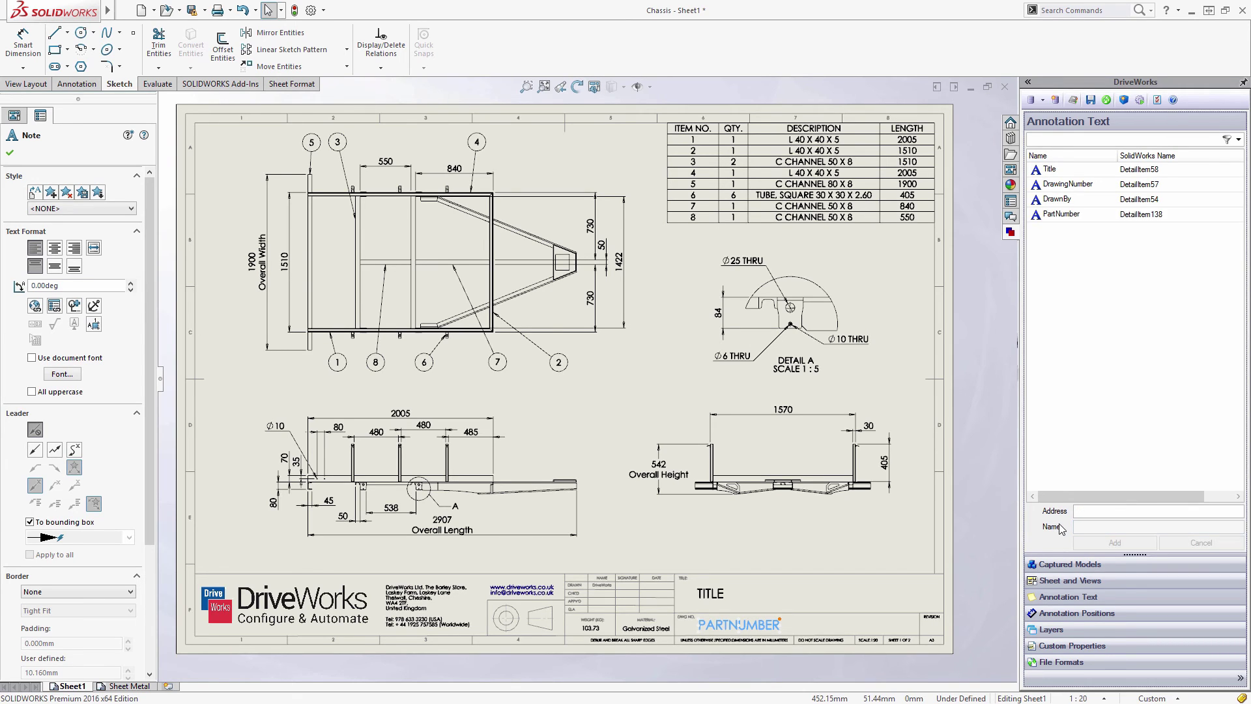
Step: Capture the drawing's Grey Note and Blue Note layers and save the DriveWorks captures
left_click(1069, 630)
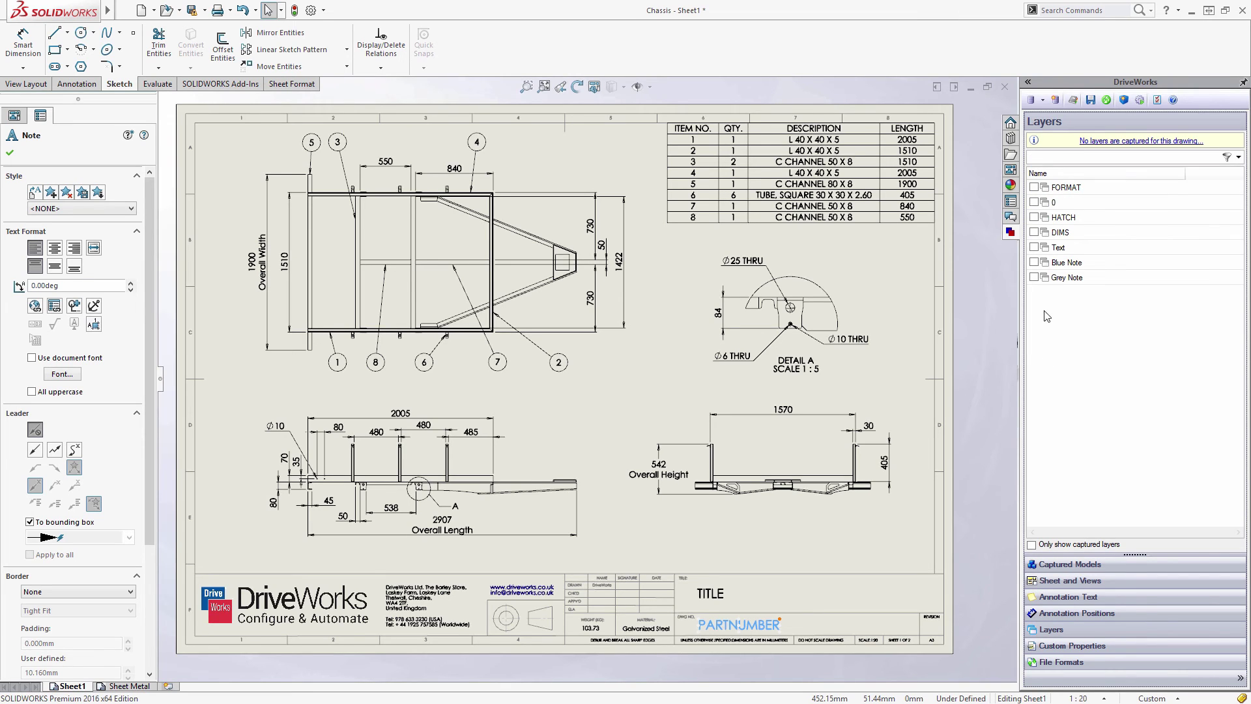
left_click(1035, 277)
left_click(1034, 244)
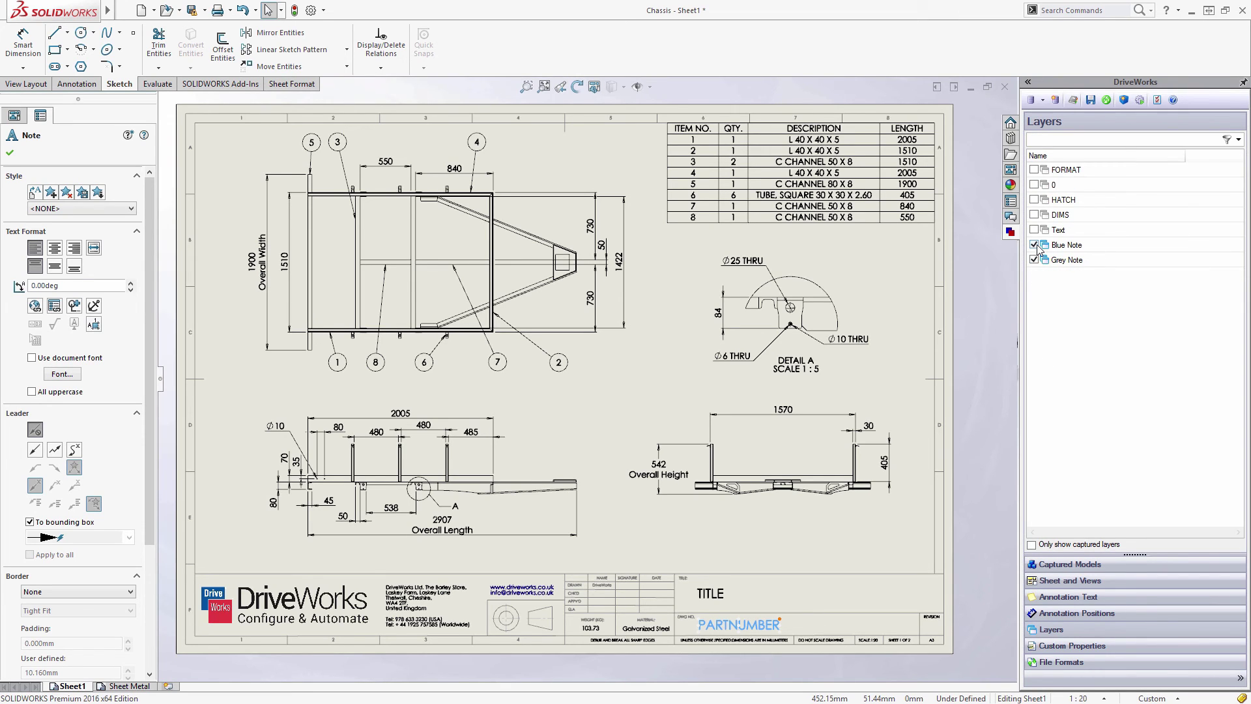
left_click(1090, 99)
Step: Switch to DriveWorks Administrator, refresh the project's model rules and clear the axle filter
left_click(1192, 11)
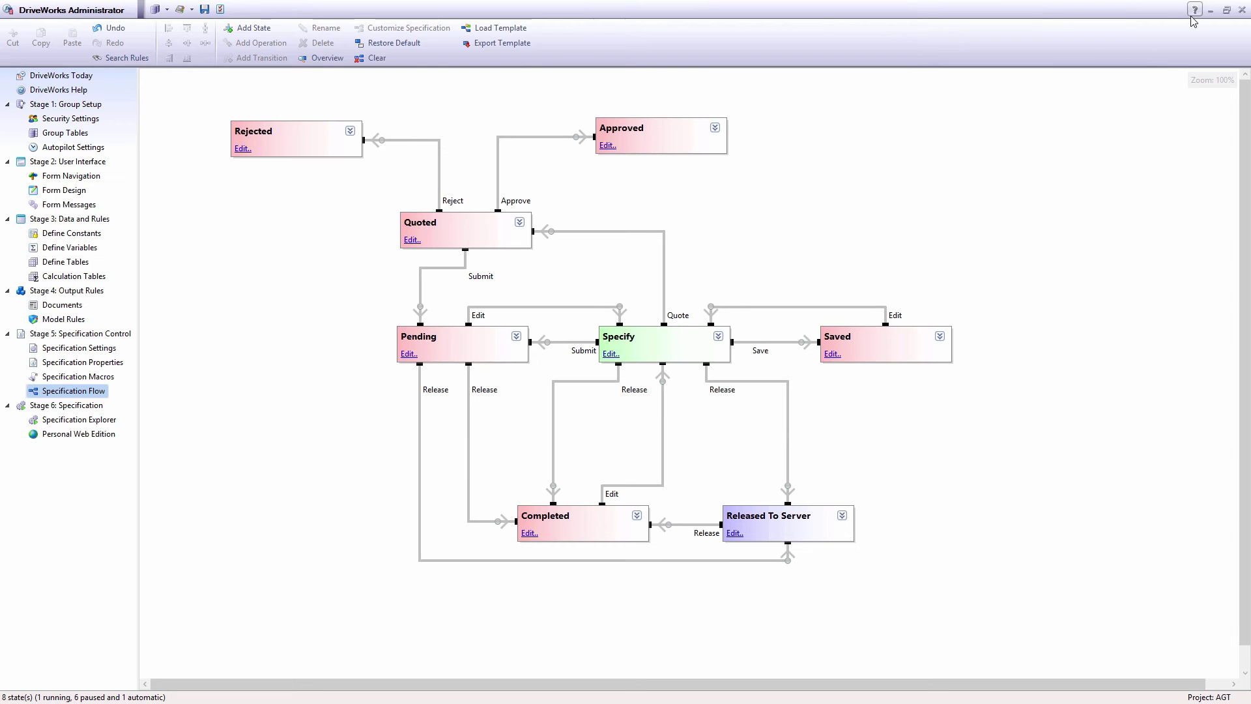
left_click(60, 319)
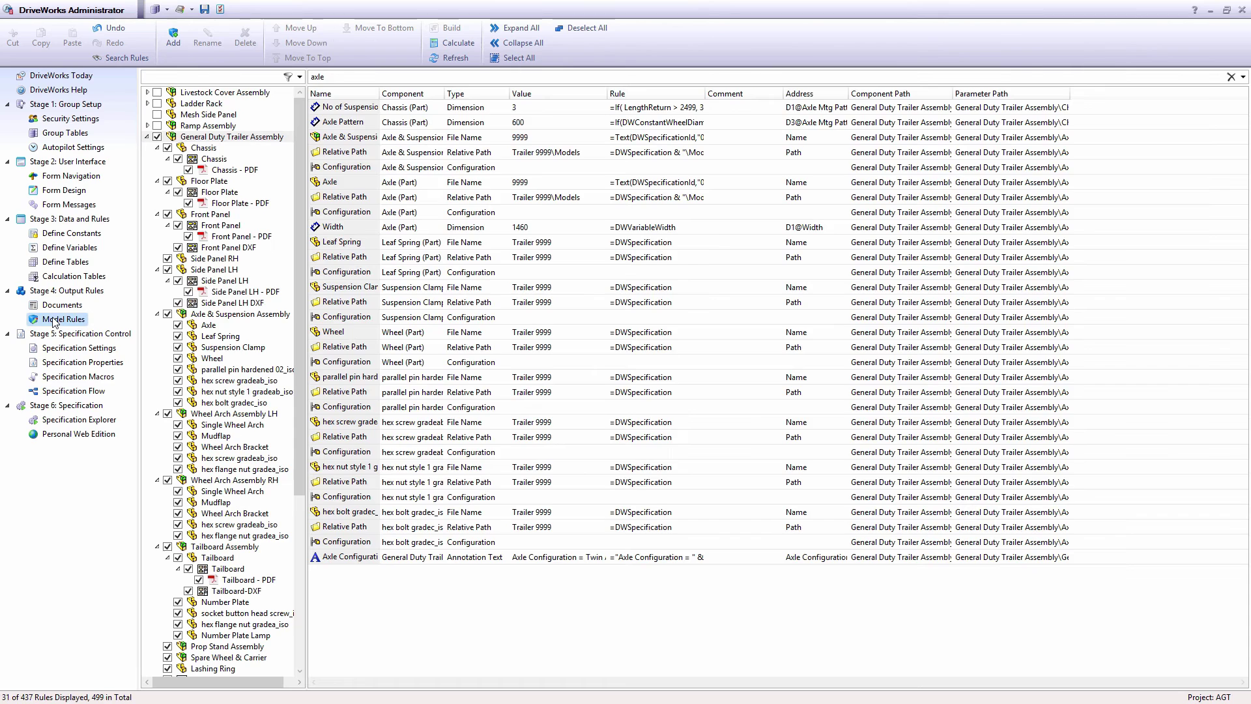
left_click(439, 58)
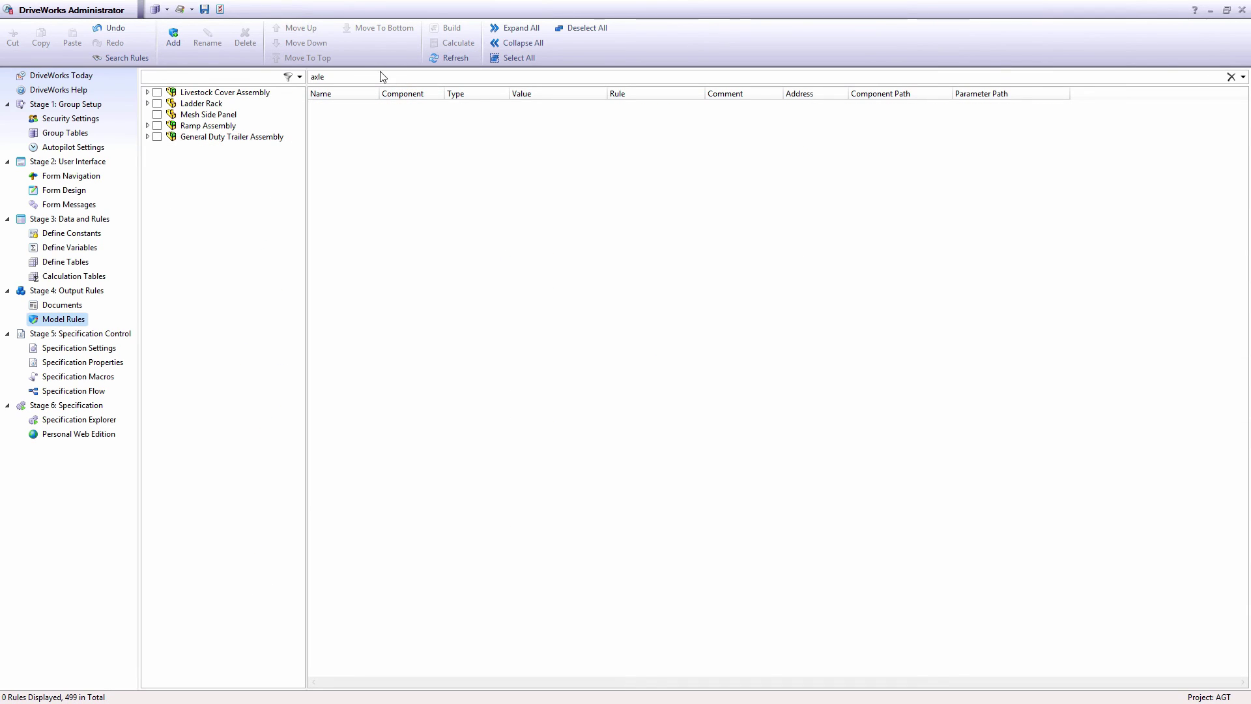
double_click(318, 76)
key("BackSpace")
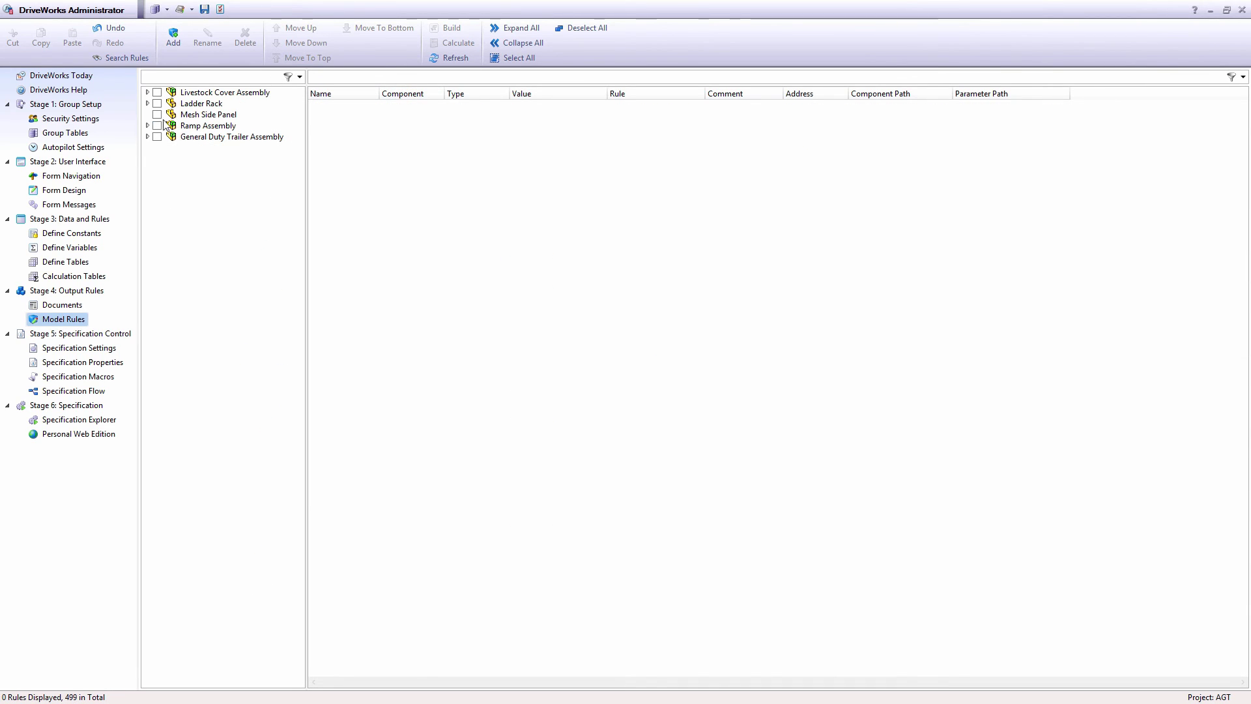
Step: Show the model rules for the Chassis part and its drawing under General Duty Trailer Assembly
left_click(148, 136)
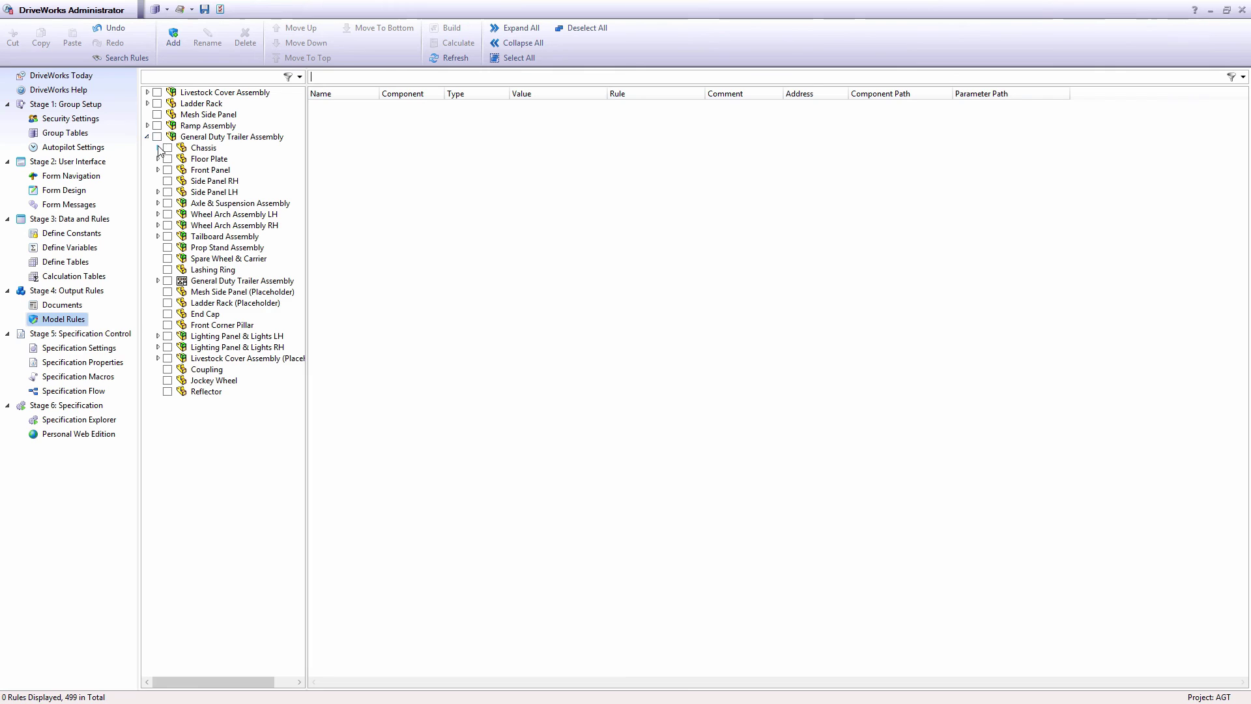
left_click(158, 148)
left_click(168, 148)
left_click(177, 159)
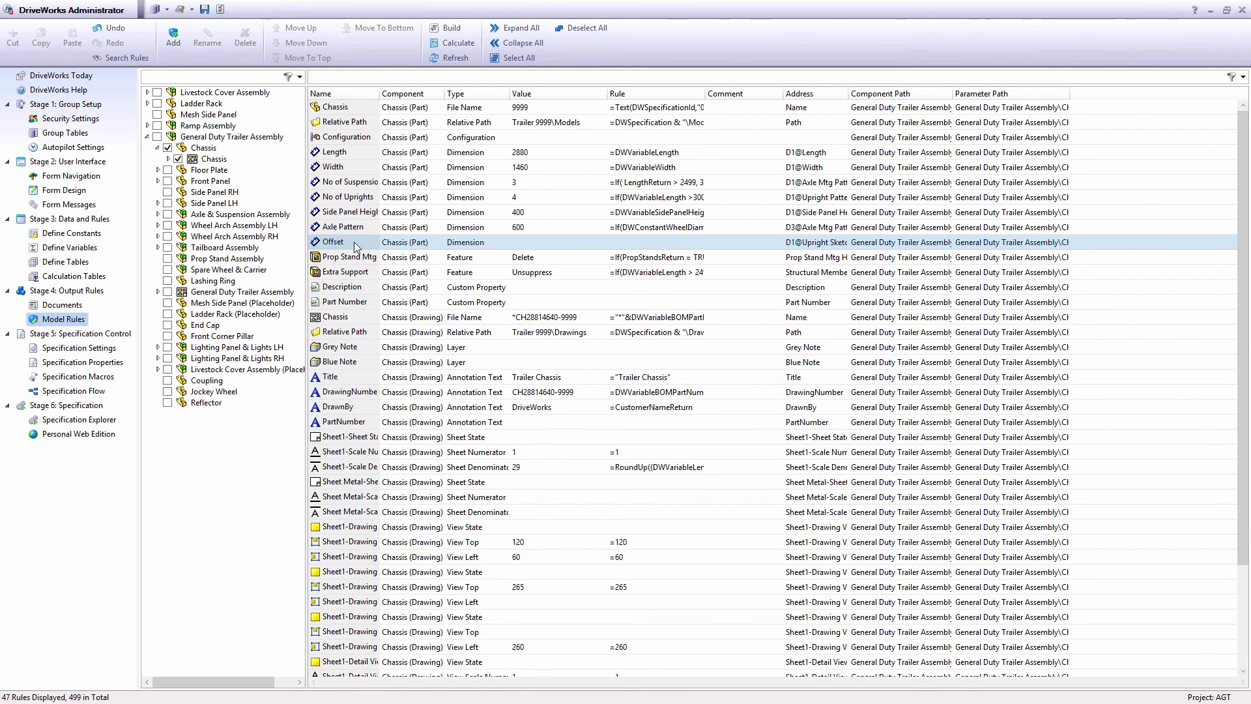
Step: Highlight the rules for Offset, Description, Part Number, Grey Note, Blue Note and PartNumber together
left_click(359, 287, "ctrl")
left_click(358, 302, "ctrl")
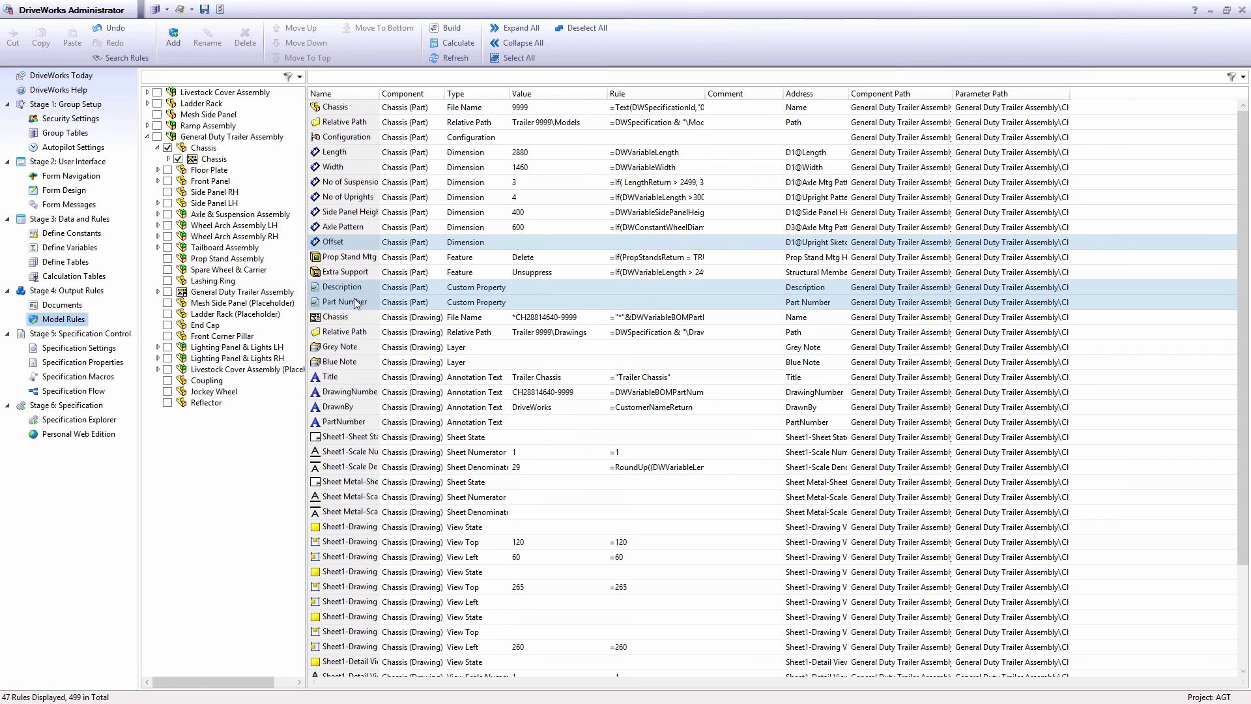
left_click(356, 348, "ctrl")
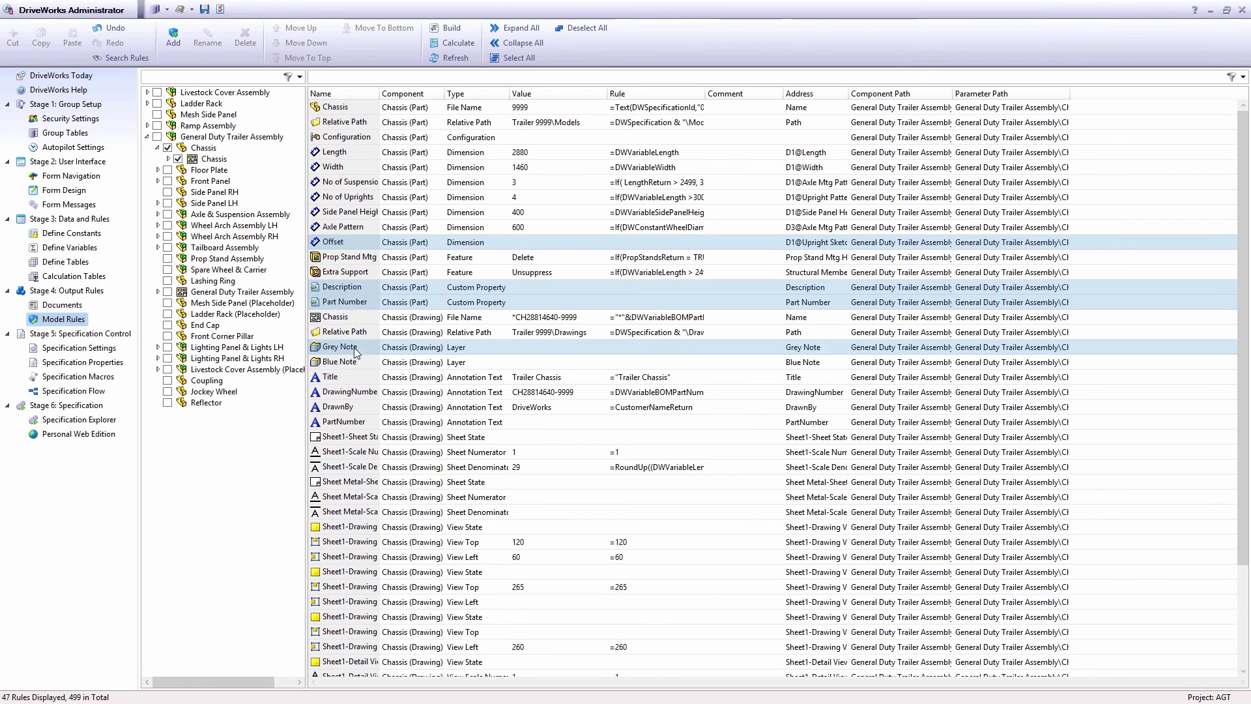
left_click(343, 424, "ctrl")
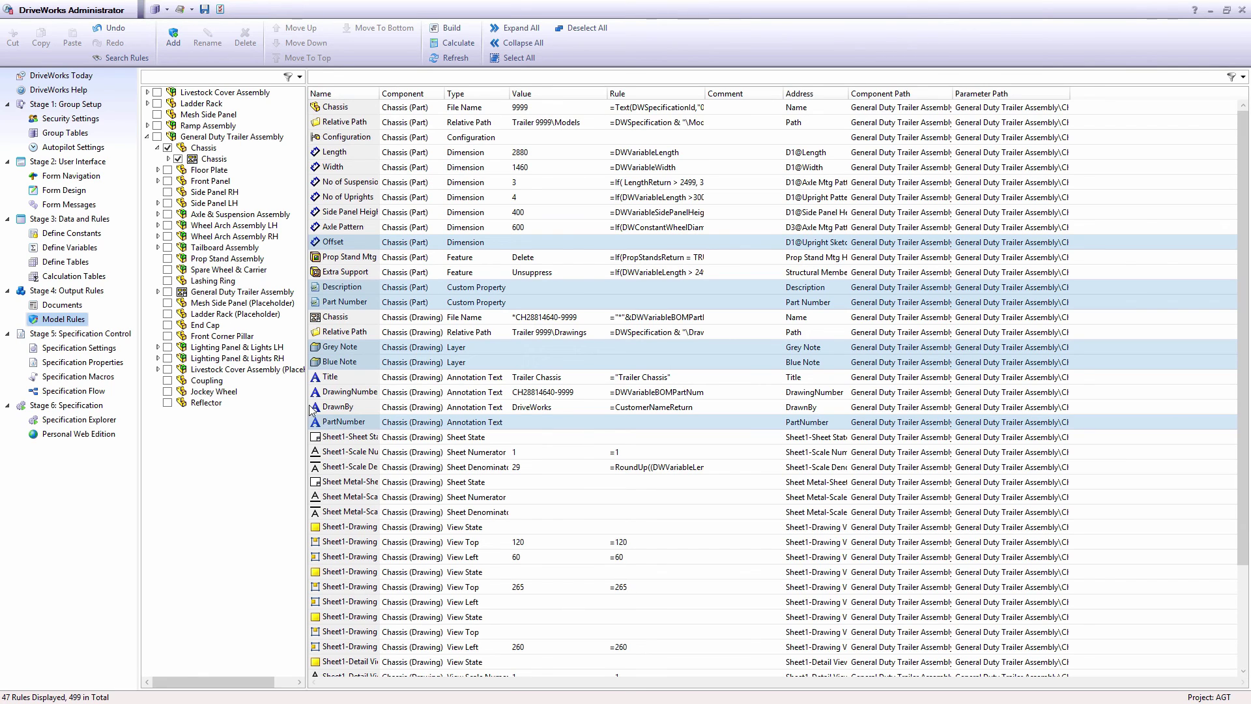
Step: Save the project changes, start a new AGT specification from Specification Explorer and go to its page of trailer size sliders
left_click(103, 420)
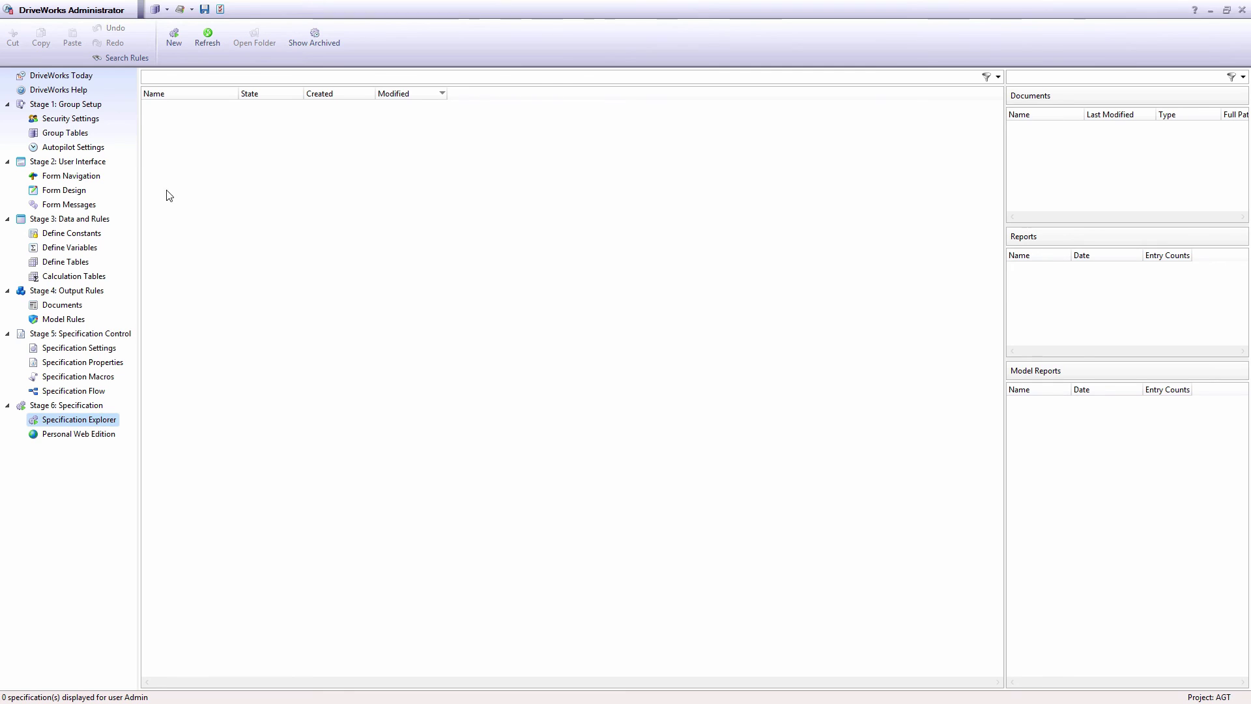
left_click(174, 37)
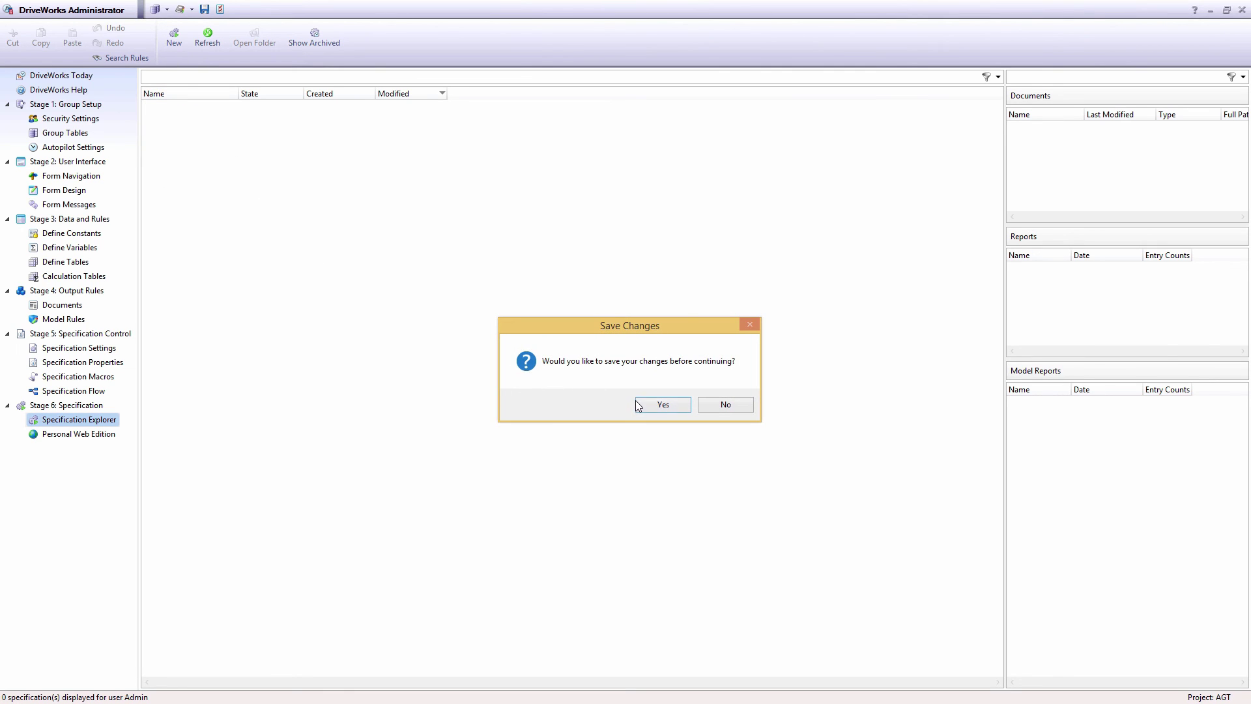
left_click(663, 404)
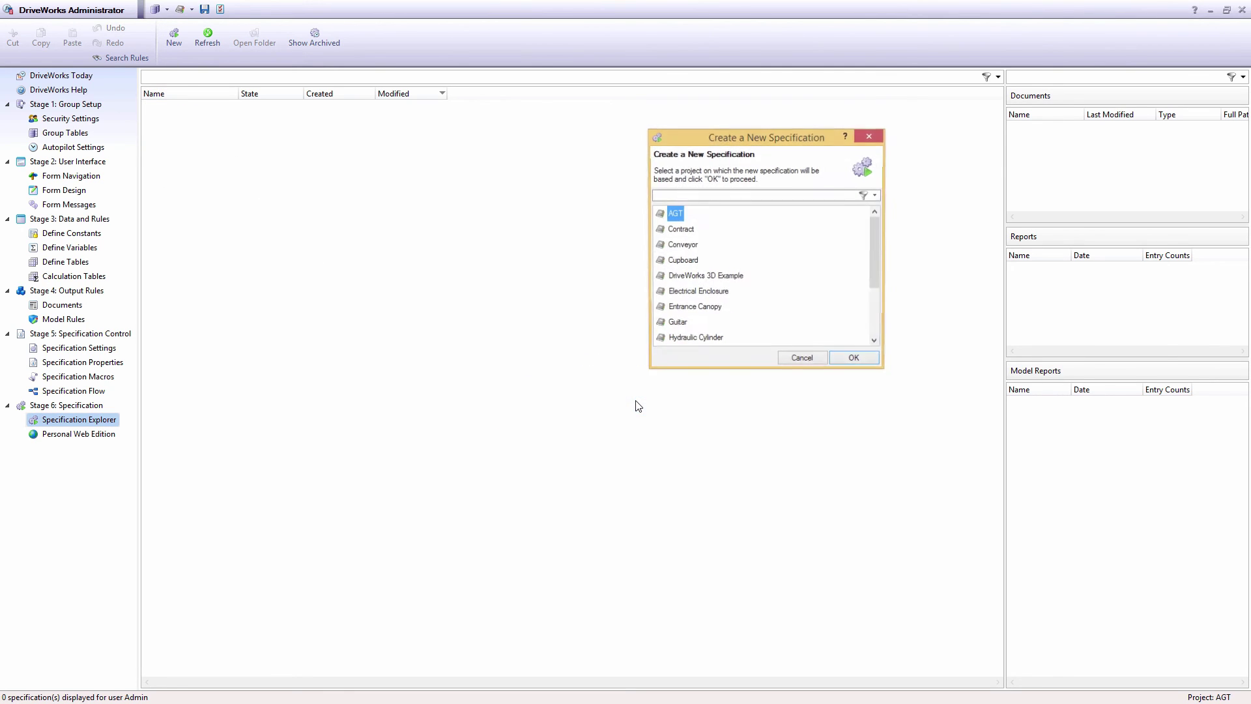
left_click(858, 359)
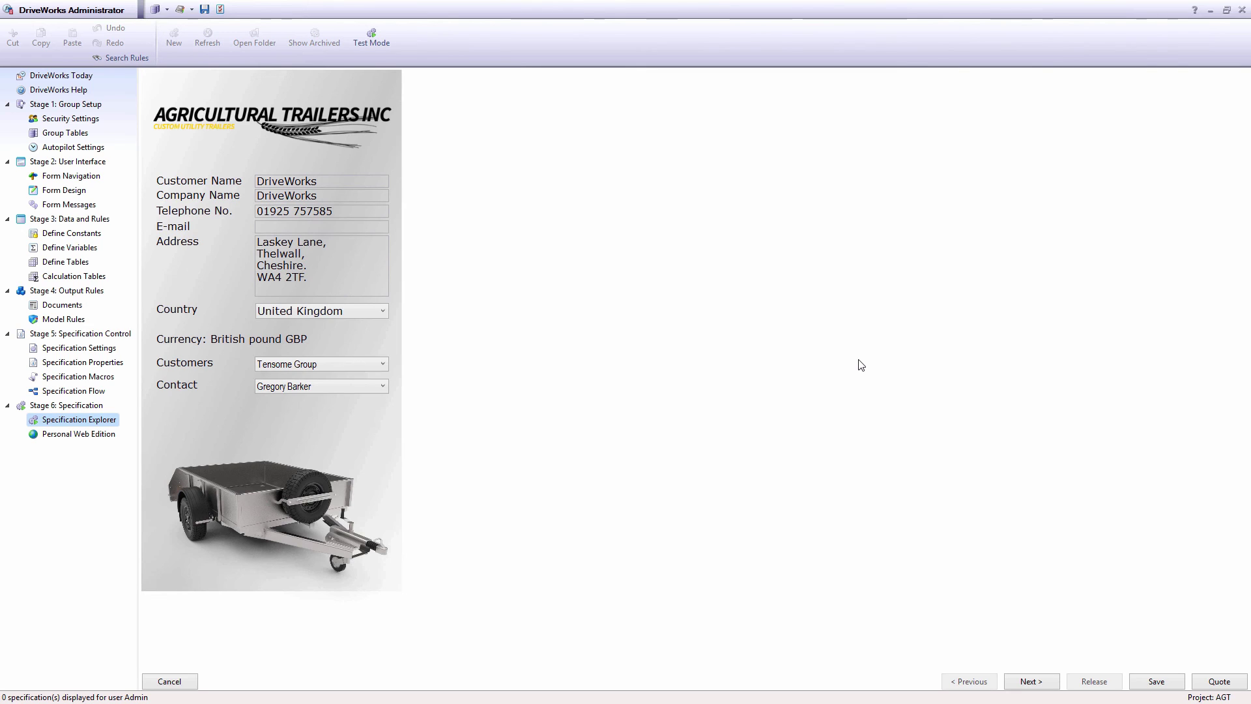
left_click(1009, 678)
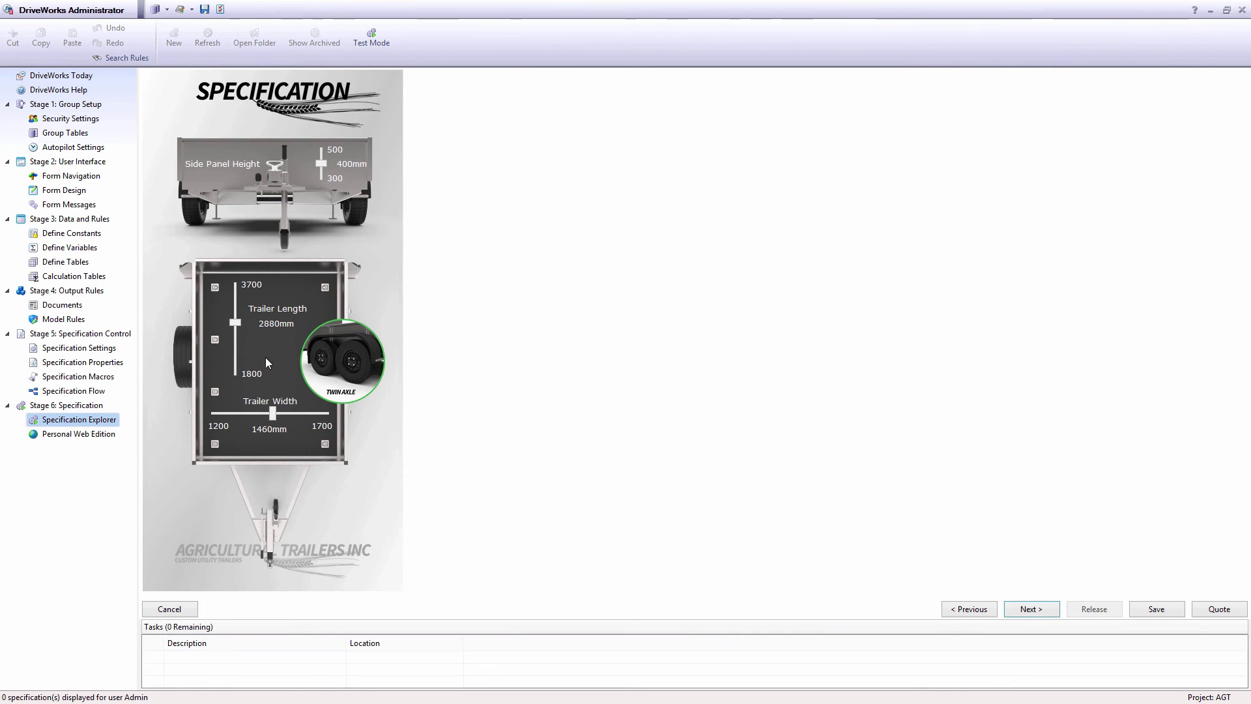
mouse_move(232, 326)
left_mouse_down()
mouse_move(232, 350)
mouse_move(232, 315)
left_mouse_up()
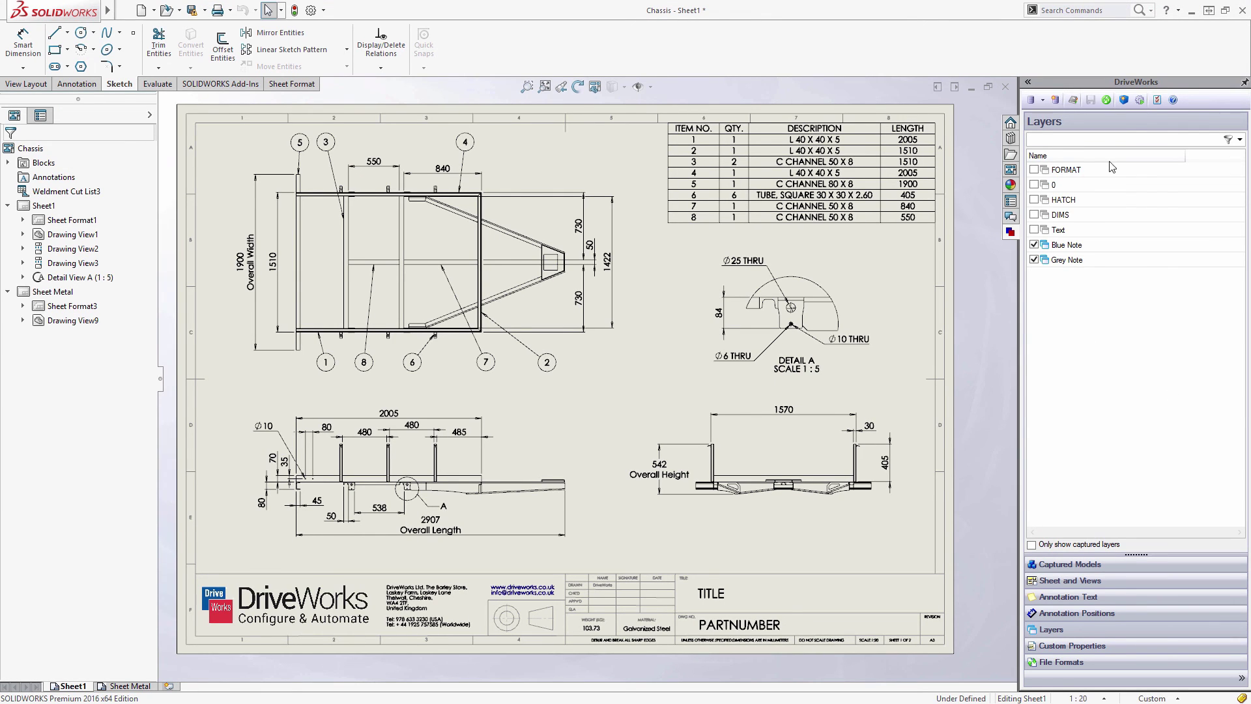
Step: Switch to SOLIDWORKS, start a new AGT specification from the DriveWorks add-in and widen its pane to show the whole form
left_click(1141, 100)
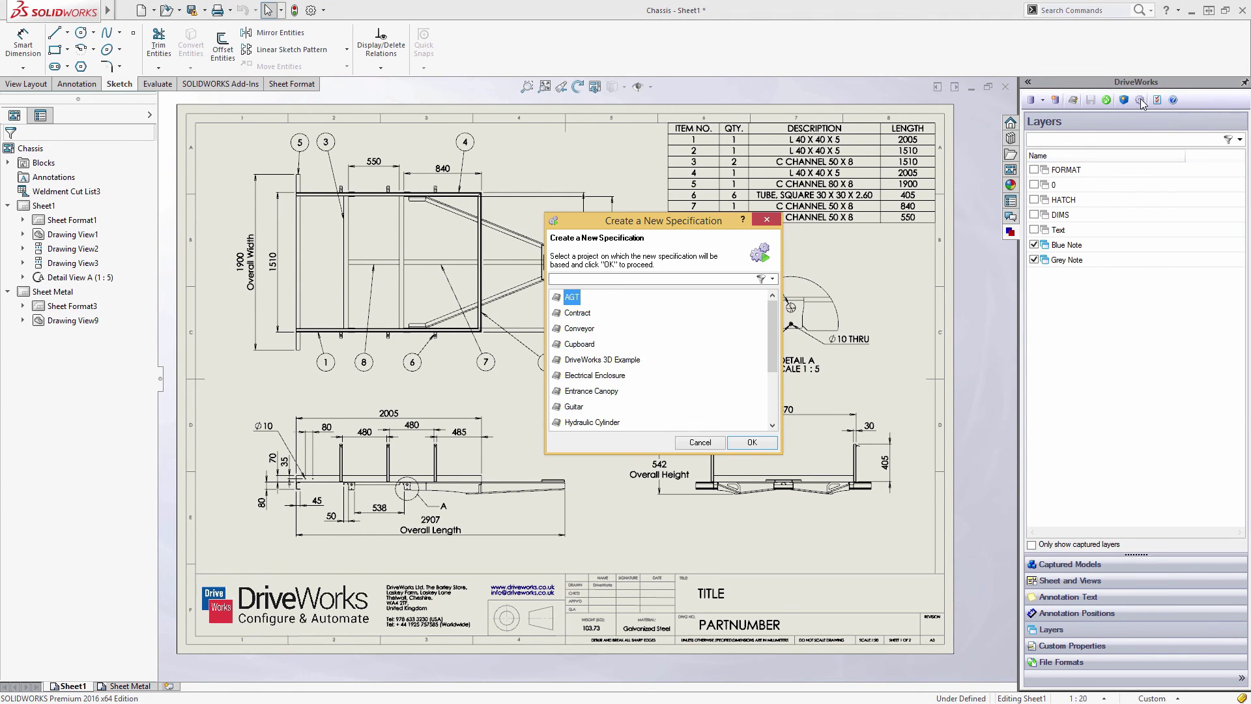
left_click(752, 442)
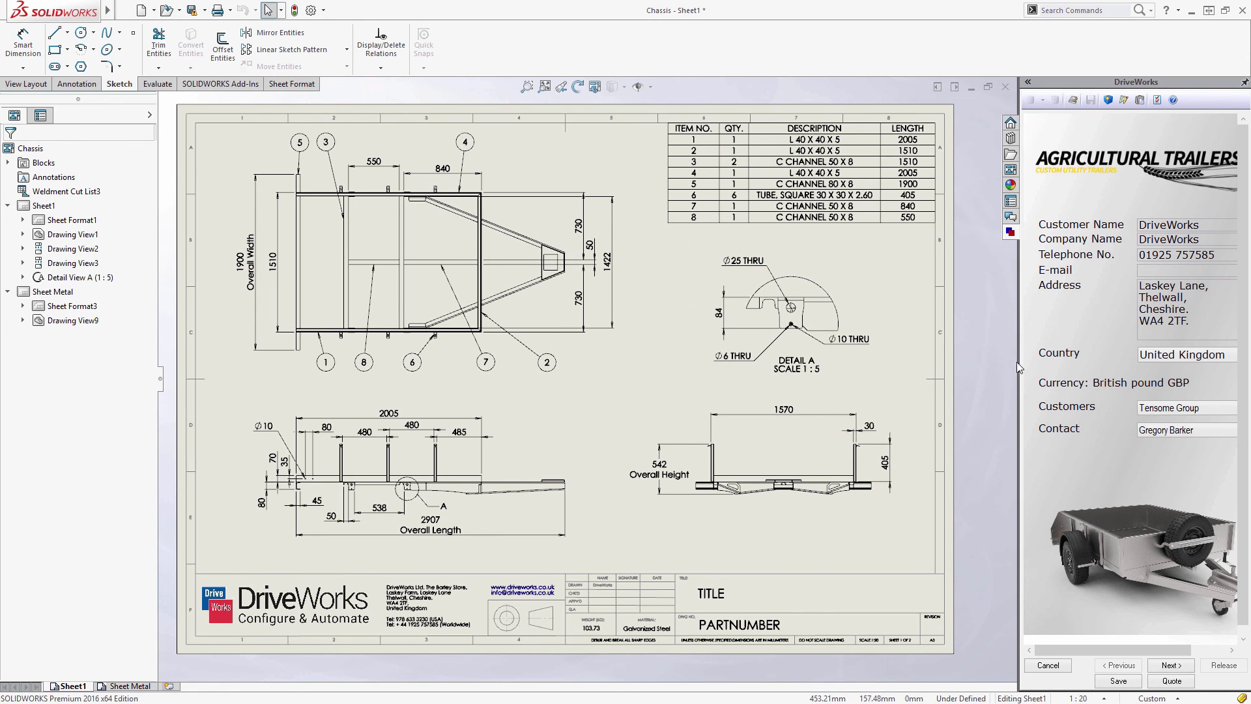
left_click_drag(1019, 360, 975, 349)
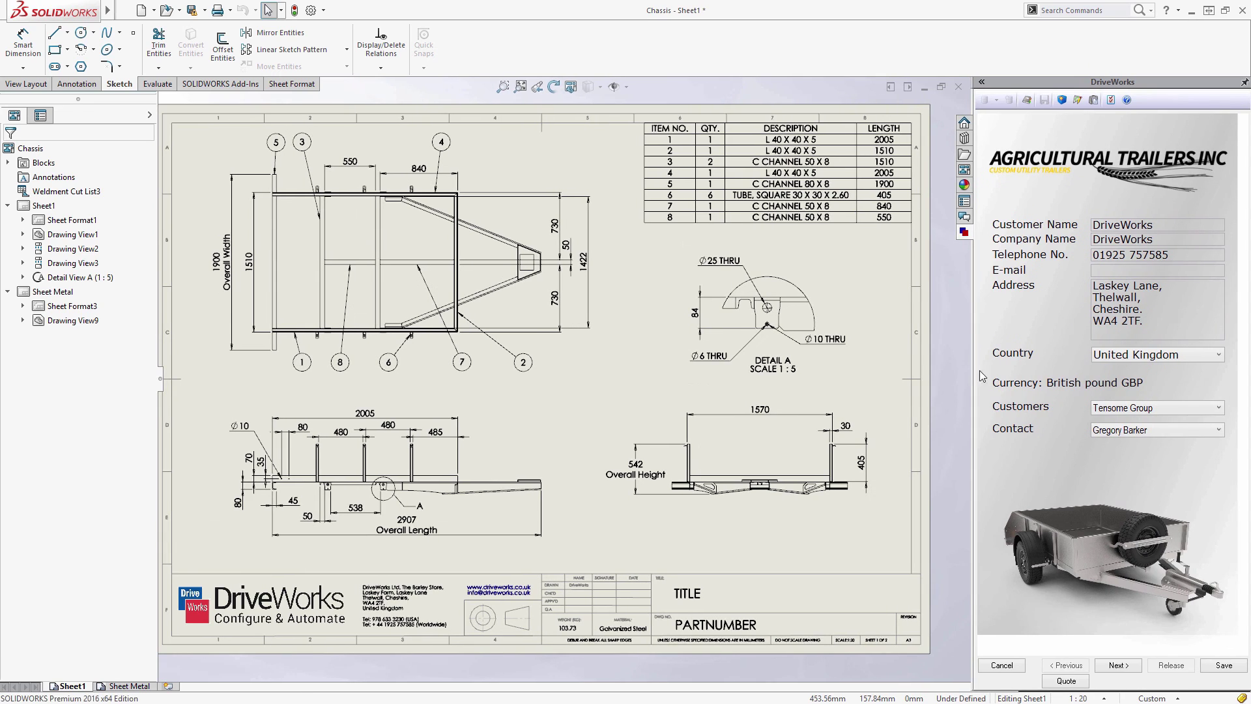
Step: Accept the default trailer dimensions and add the Prop Stands, Lashing Rings and Branded Mudflaps accessories to the specification
left_click(1119, 665)
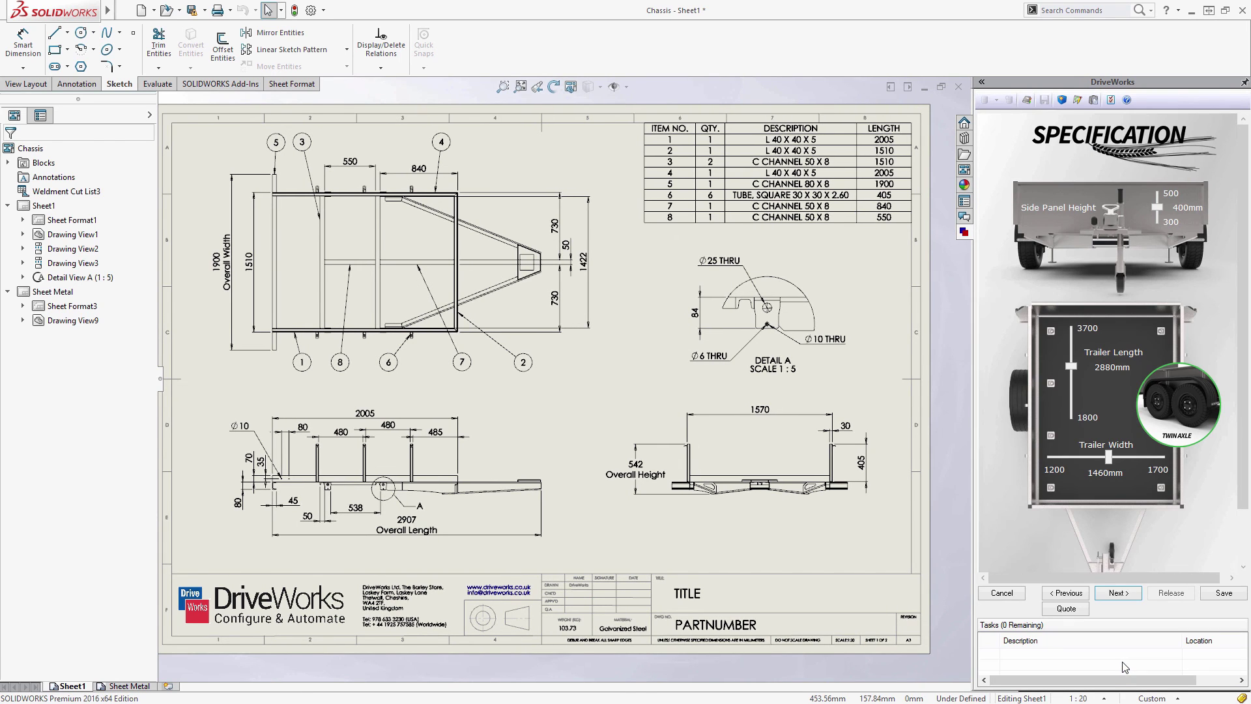
left_click(1119, 593)
left_click(1133, 244)
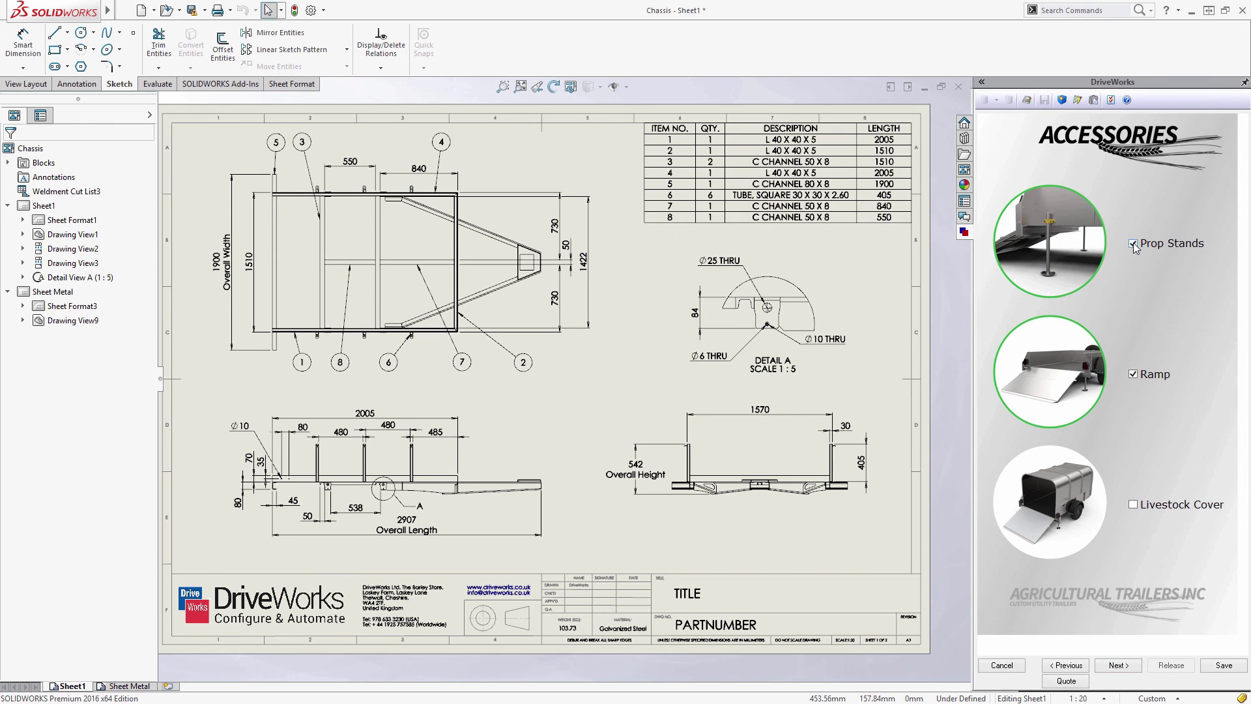
left_click(1118, 665)
left_click(1119, 666)
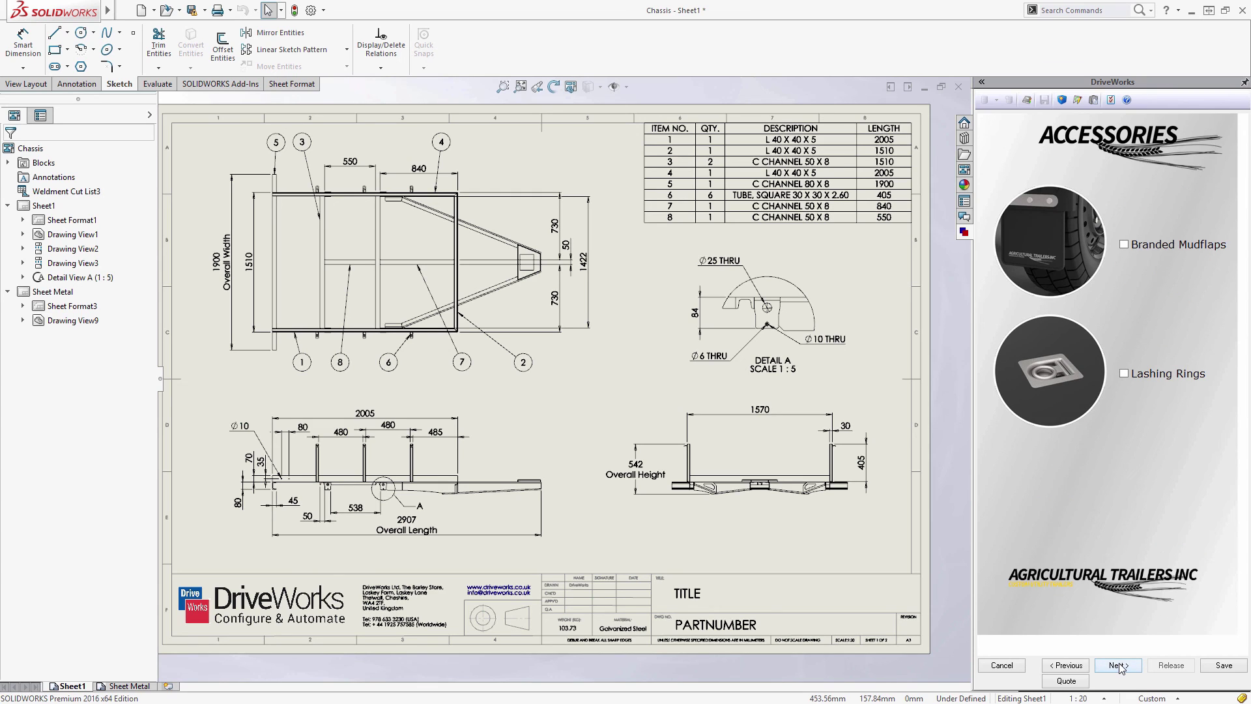
left_click(1125, 374)
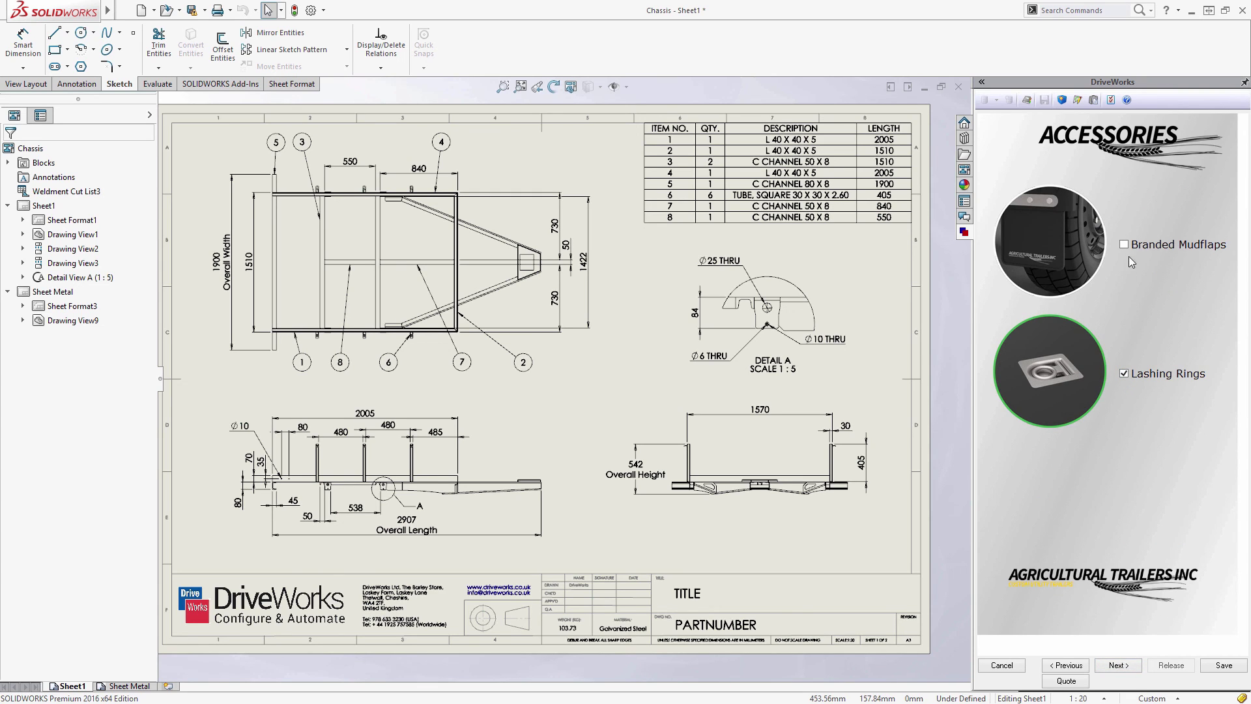
left_click(1125, 245)
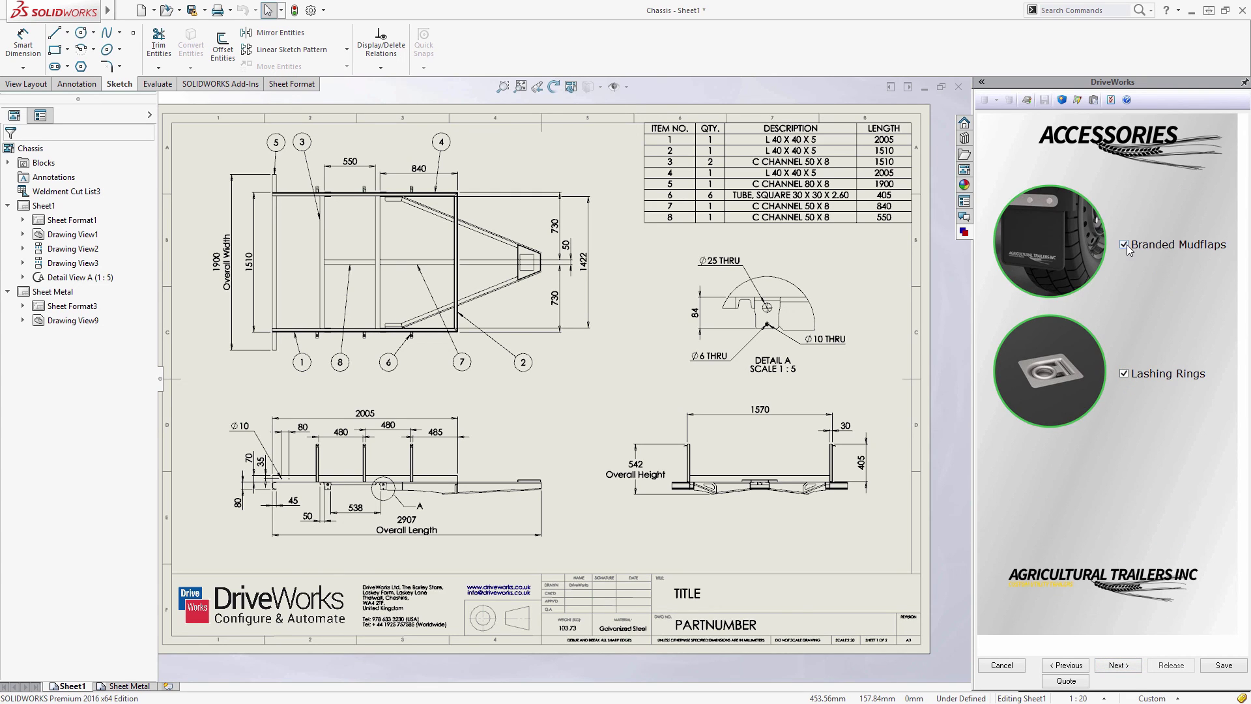
Step: Submit the specification and generate the models with final file names, drawings and the results folder opened when done
left_click(1123, 665)
left_click(1126, 669)
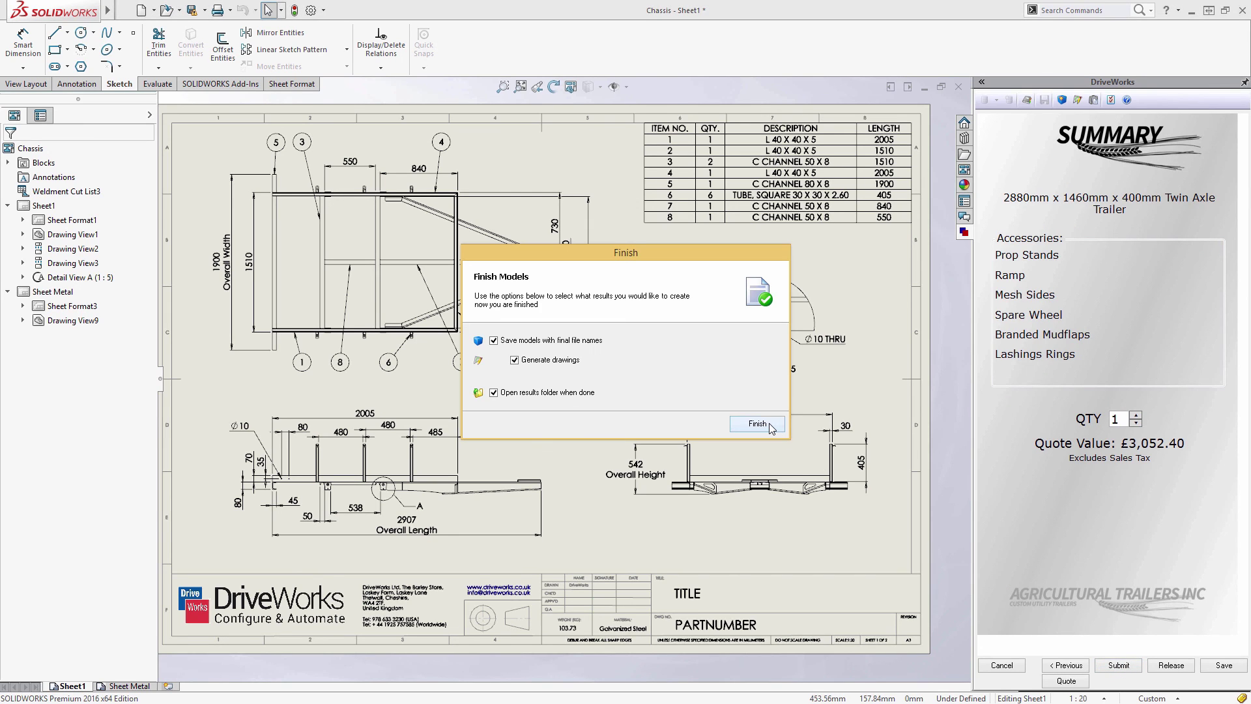
left_click(758, 424)
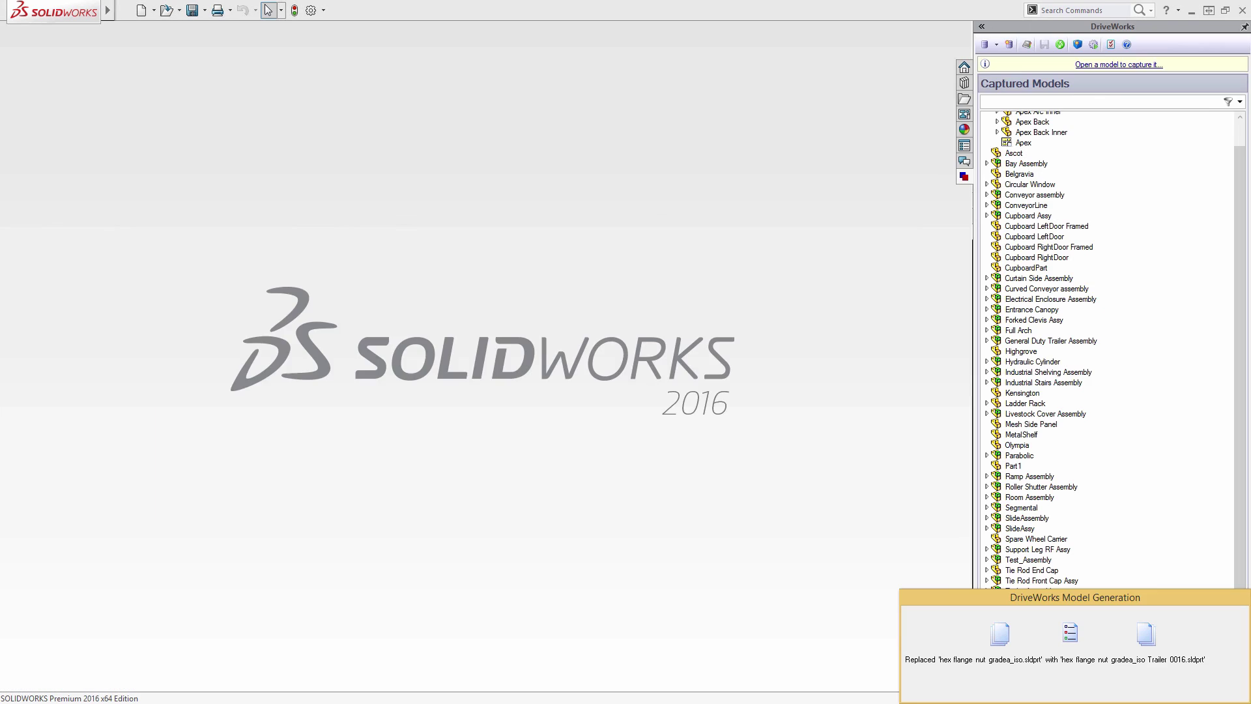